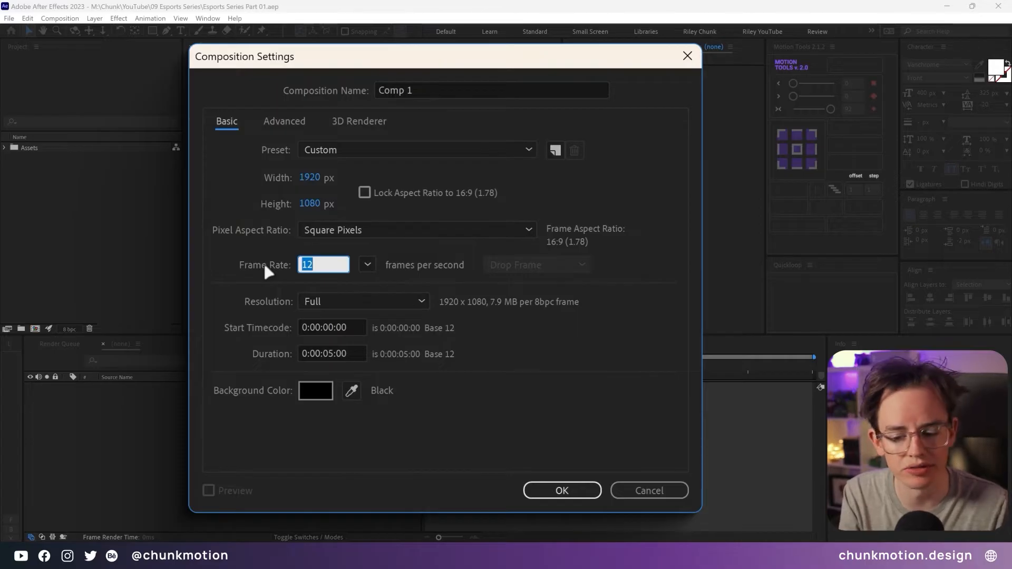
# Name the new composition Esports Design and create it with the current settings.
pyautogui.click(423, 90)
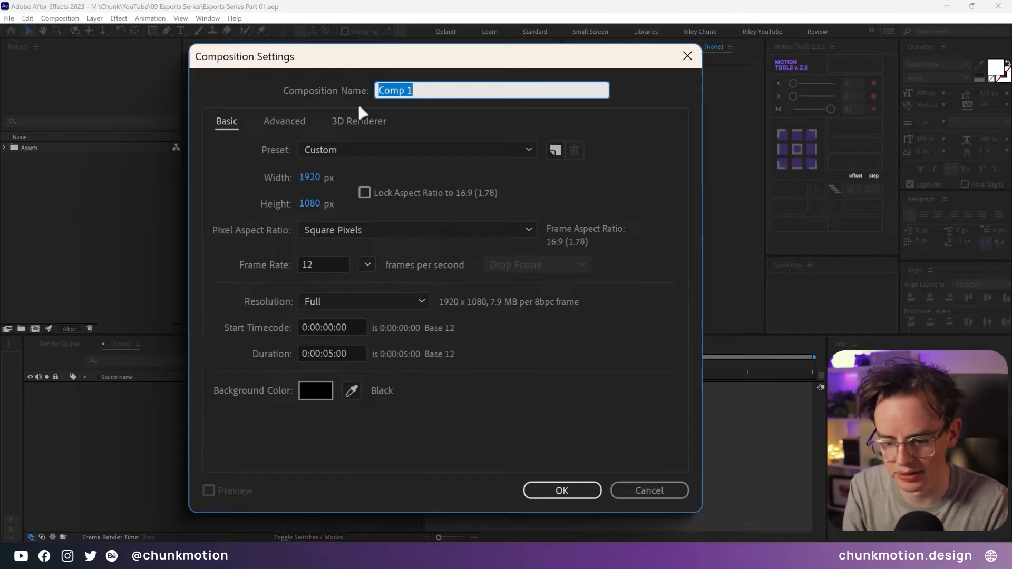
pyautogui.write('Esports Design')
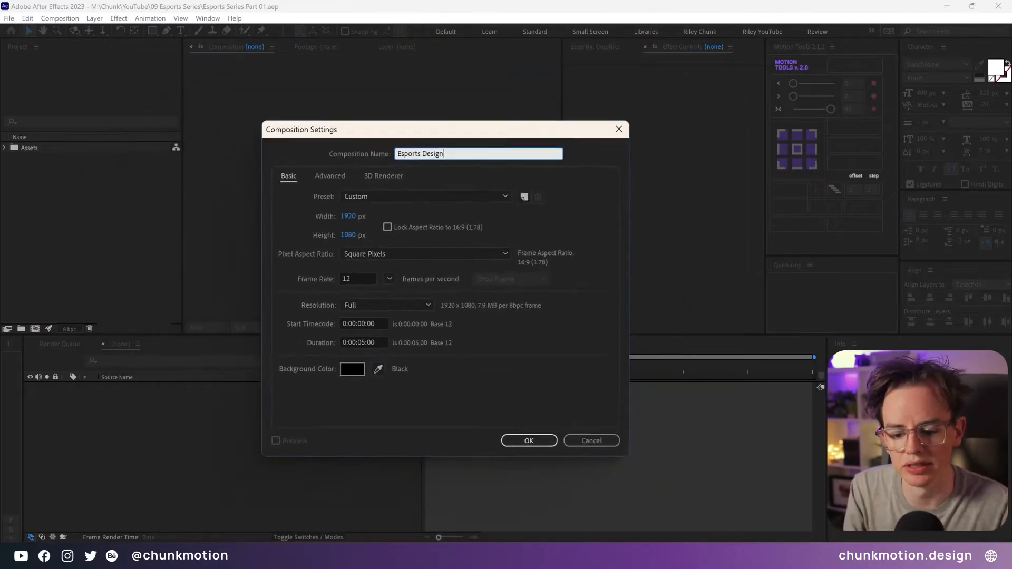
pyautogui.click(520, 429)
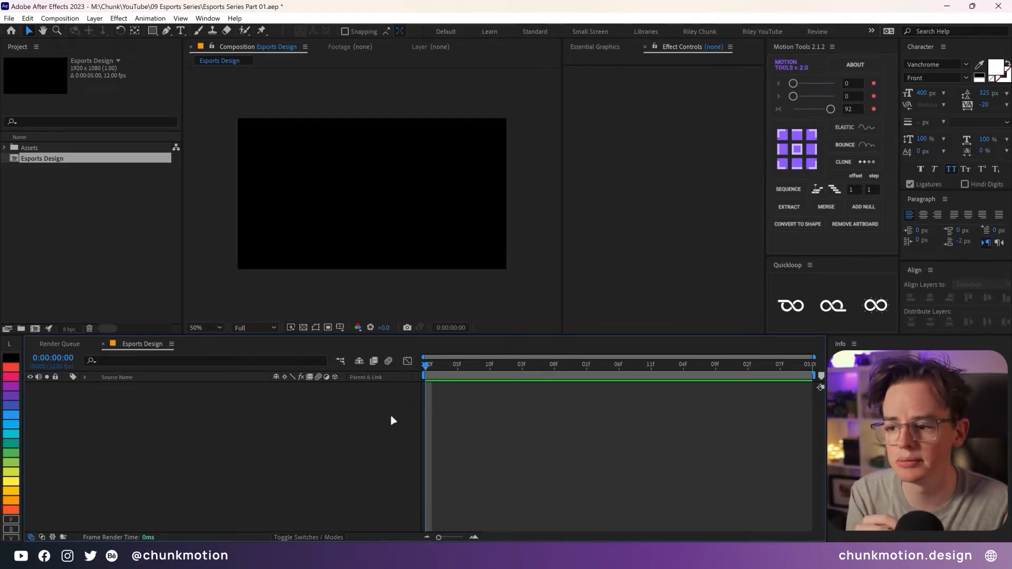
# Add a black solid layer at composition size with the default name, then deselect it.
pyautogui.click(95, 18)
pyautogui.moveTo(103, 30)
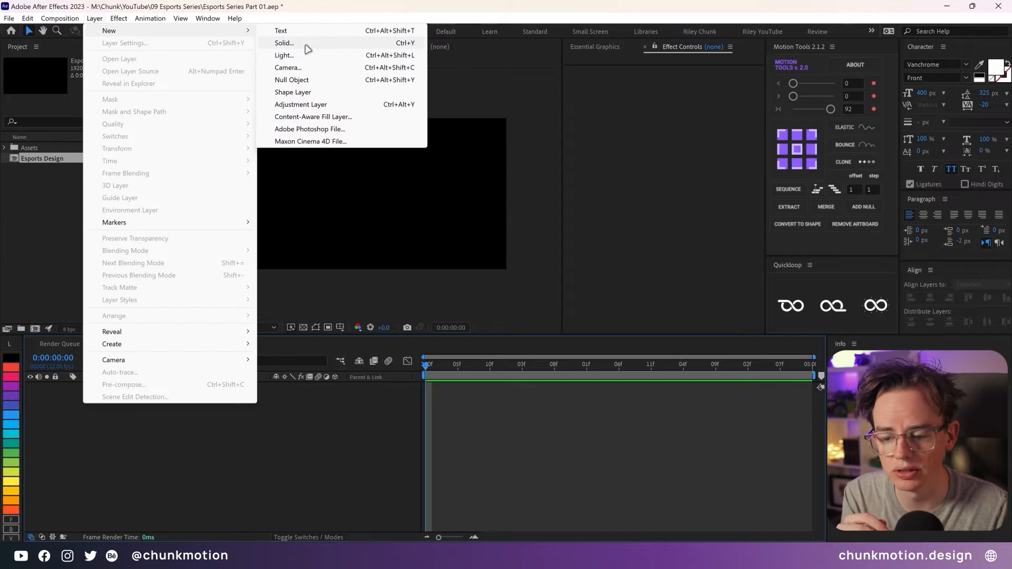
pyautogui.click(307, 45)
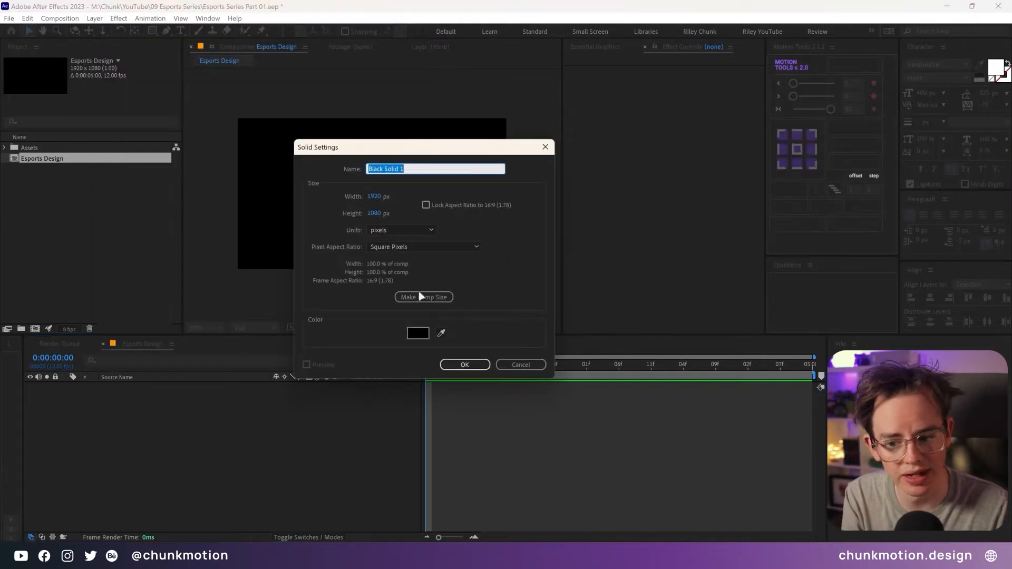
pyautogui.click(459, 365)
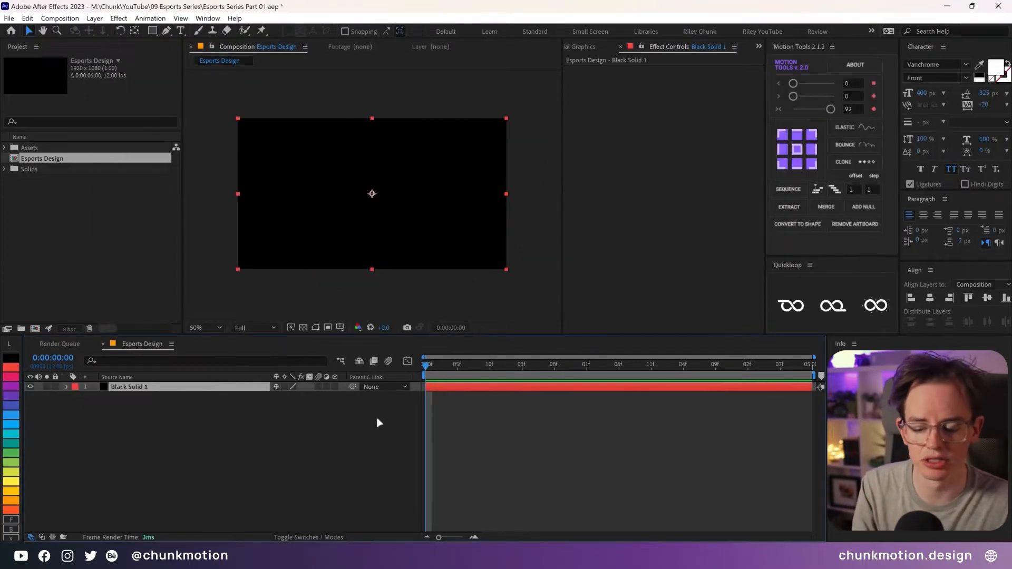
pyautogui.click(318, 447)
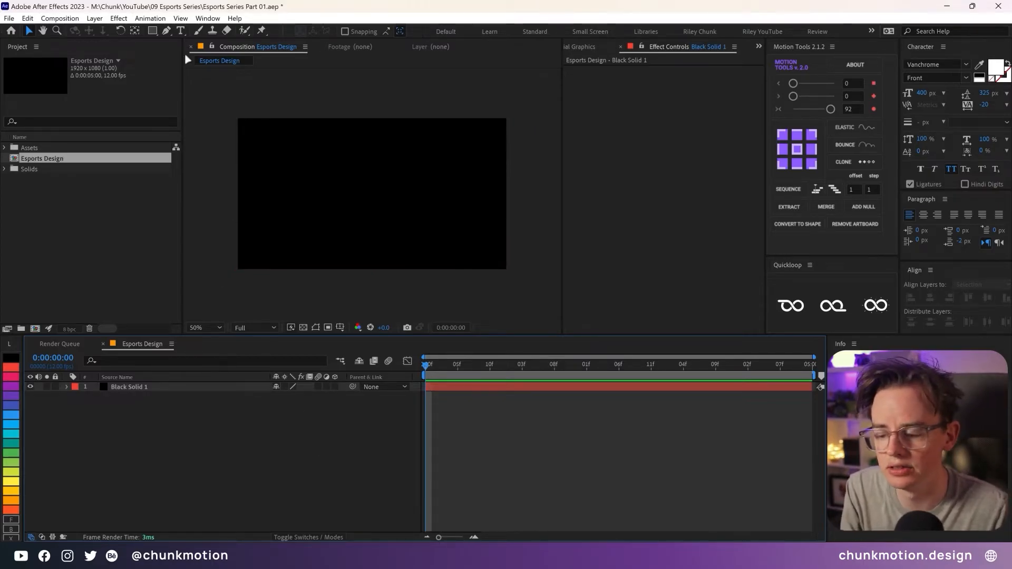
# Create a text layer in the composition reading "Melbourne Major", with each word on its own line.
pyautogui.click(180, 31)
pyautogui.click(293, 179)
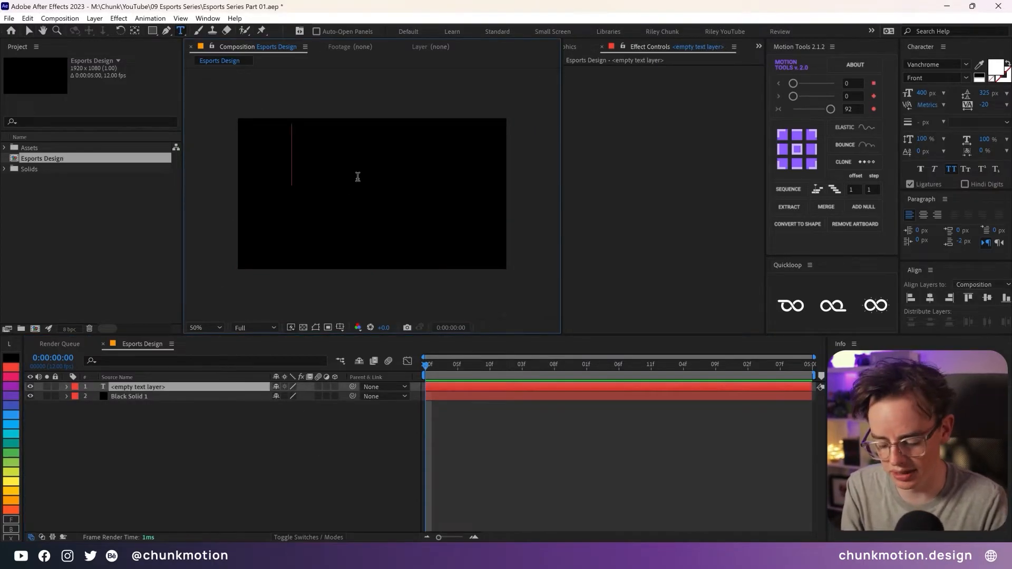
pyautogui.write('Melbourne')
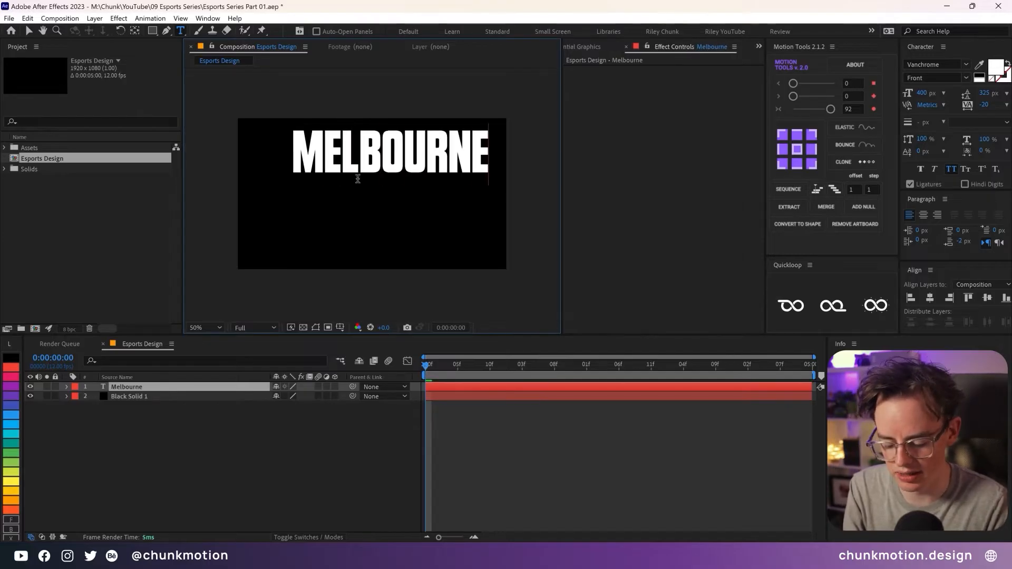
pyautogui.press('Return')
pyautogui.write('Major')
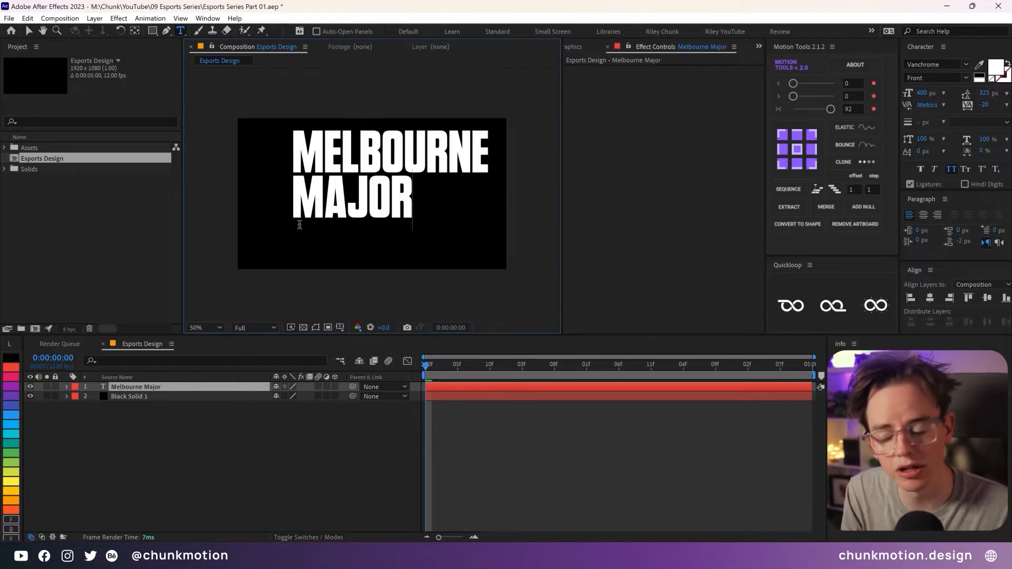
# Move the Melbourne Major text down and left to the middle of the frame, then deselect it.
pyautogui.click(155, 388)
pyautogui.press('v')
pyautogui.moveTo(344, 161); pyautogui.dragTo(323, 181)
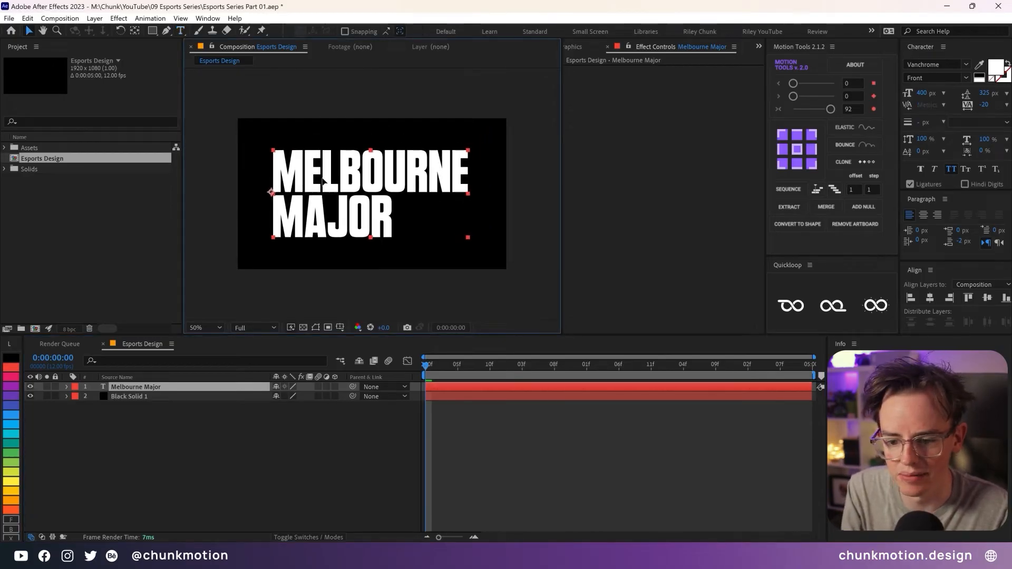
pyautogui.click(222, 460)
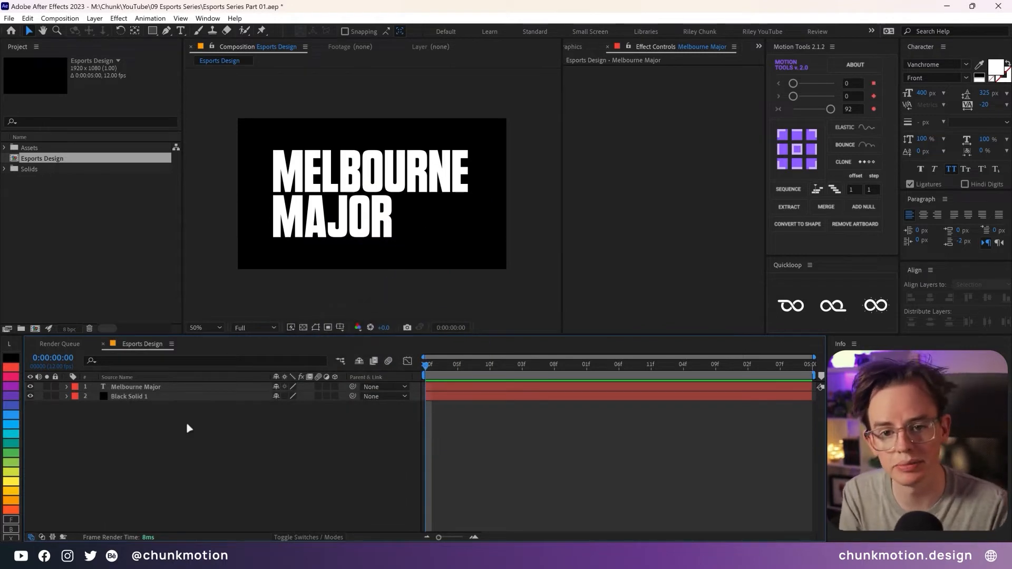
# Place another copy of Black Solid 1 above the text layer and rename that layer Fractal Noise.
pyautogui.click(6, 169)
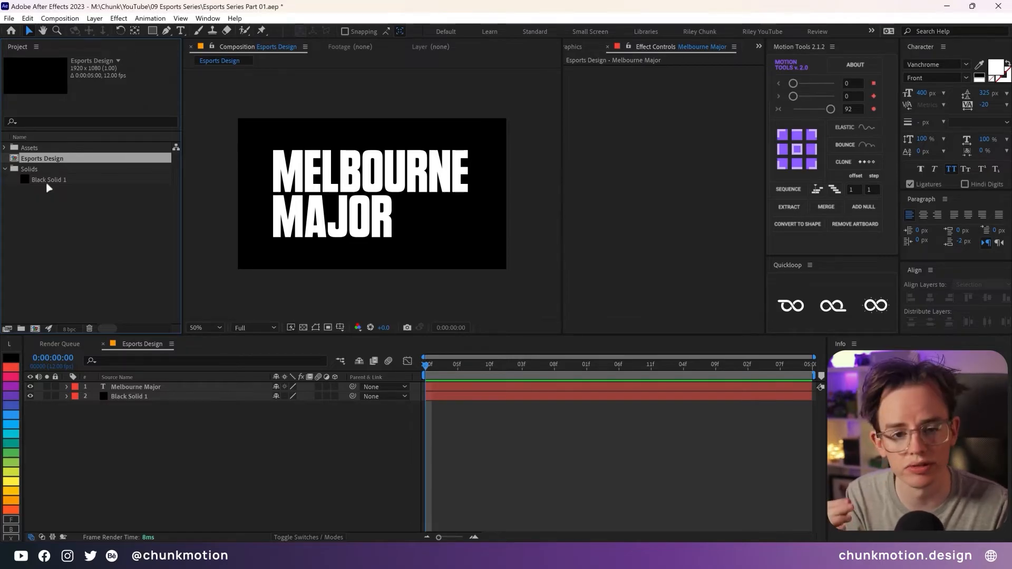
pyautogui.moveTo(45, 183); pyautogui.dragTo(143, 388)
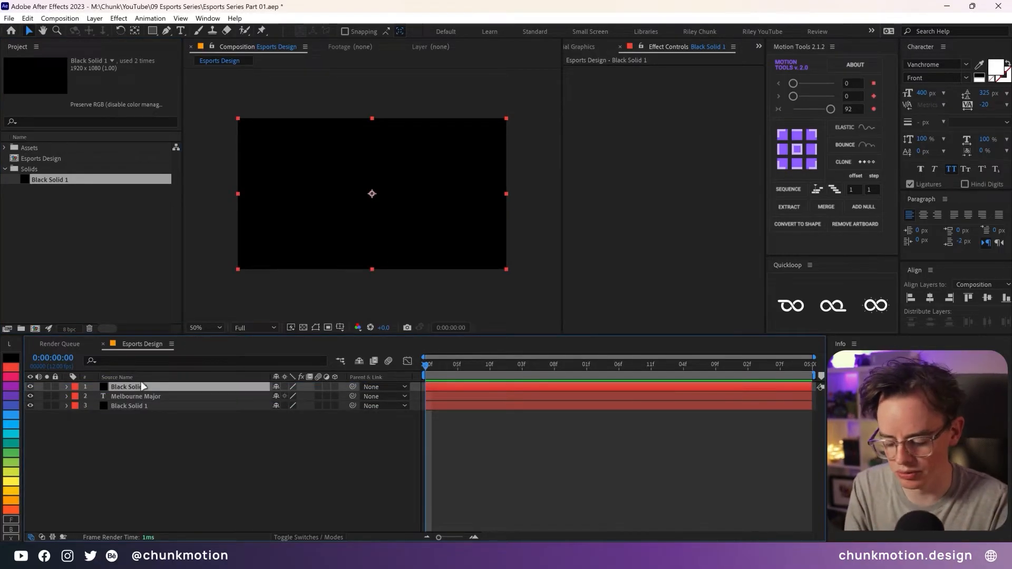
pyautogui.press('Return')
pyautogui.write('Fractal Nois')
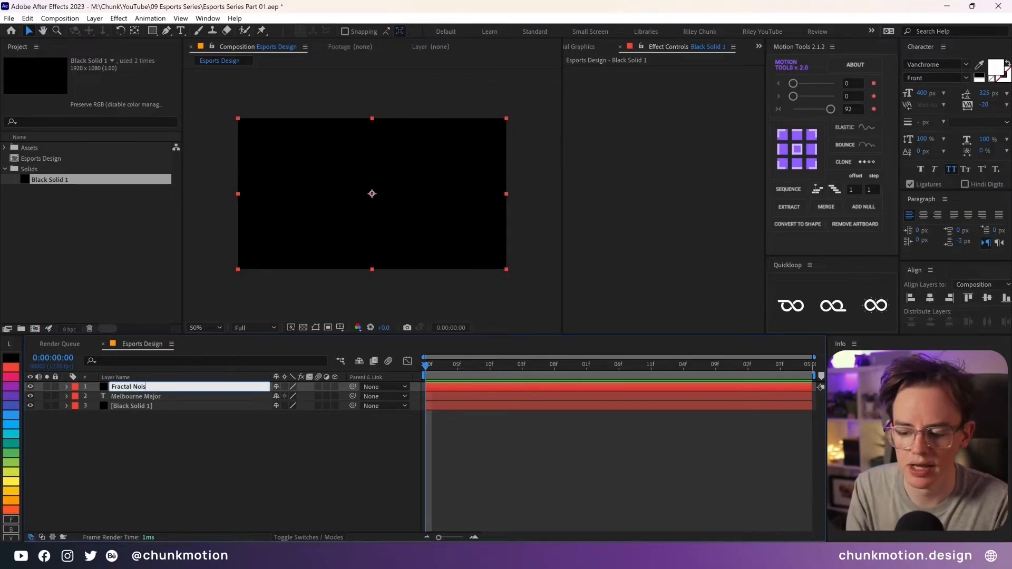
pyautogui.write('e')
pyautogui.press('Return')
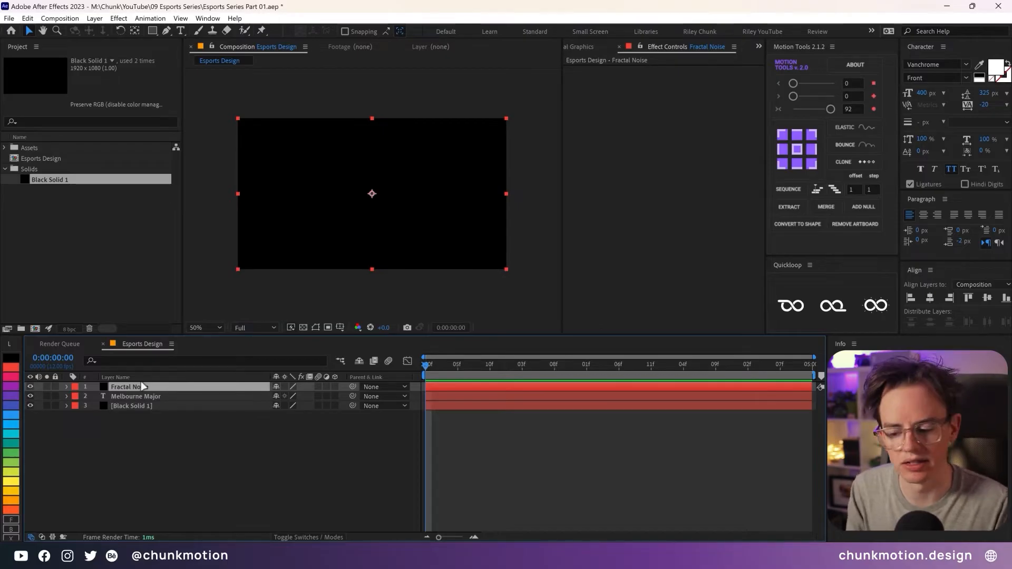
# Apply the Fractal Noise effect to the Fractal Noise layer and set its fractal type to Dynamic.
pyautogui.hotkey('ctrl', 'space')
pyautogui.write('frac')
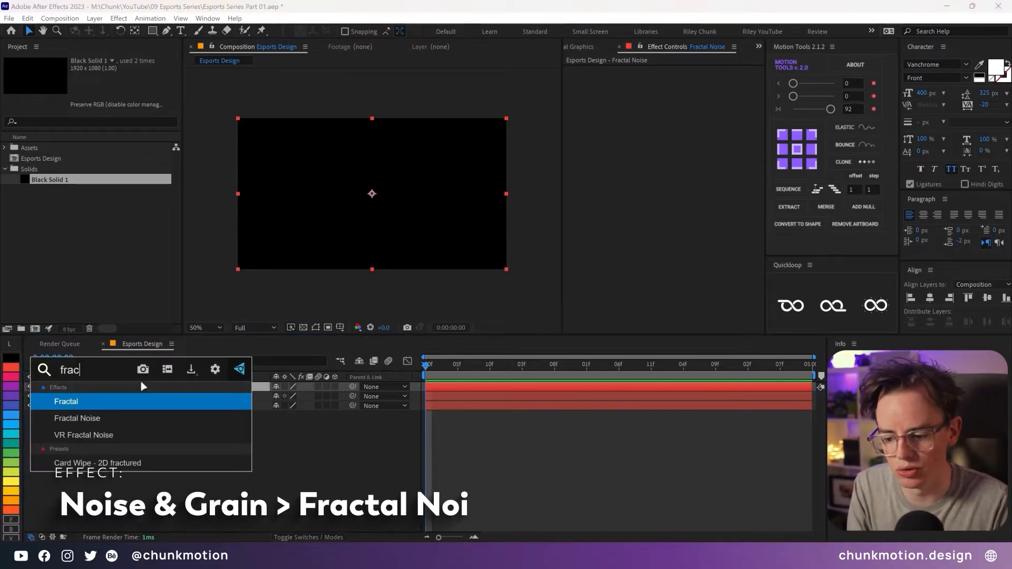
pyautogui.press('Return')
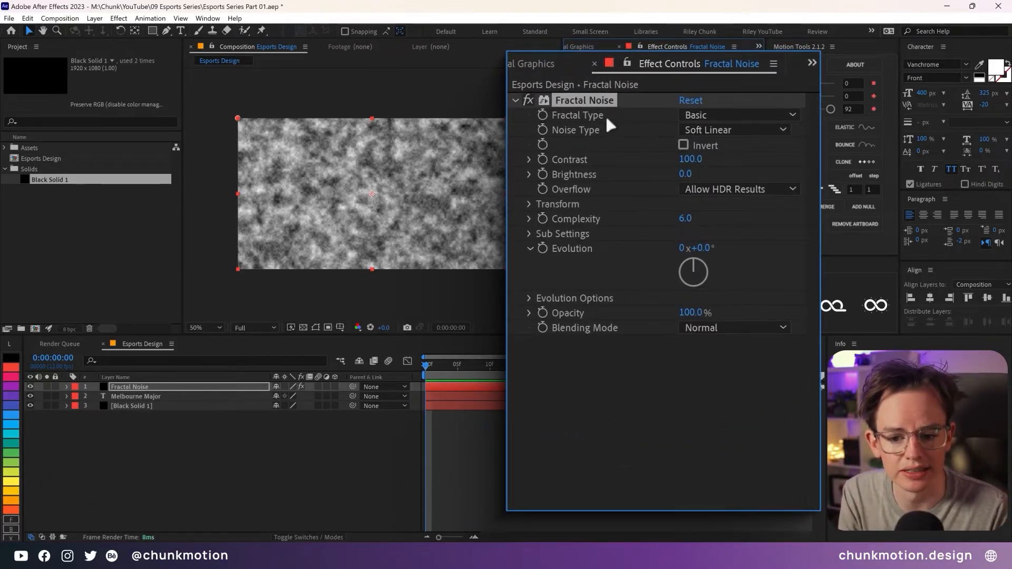
pyautogui.click(736, 114)
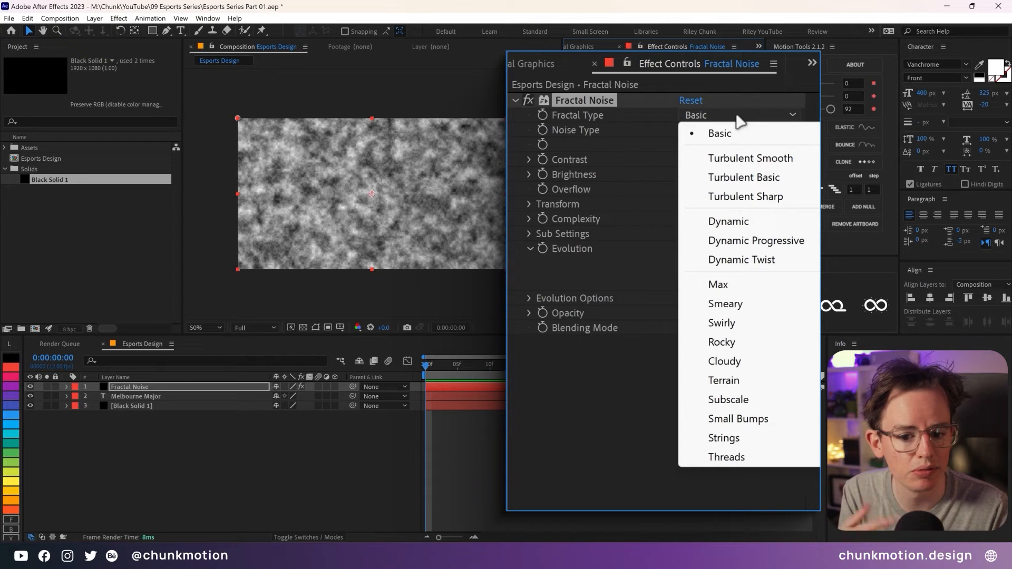
pyautogui.click(749, 224)
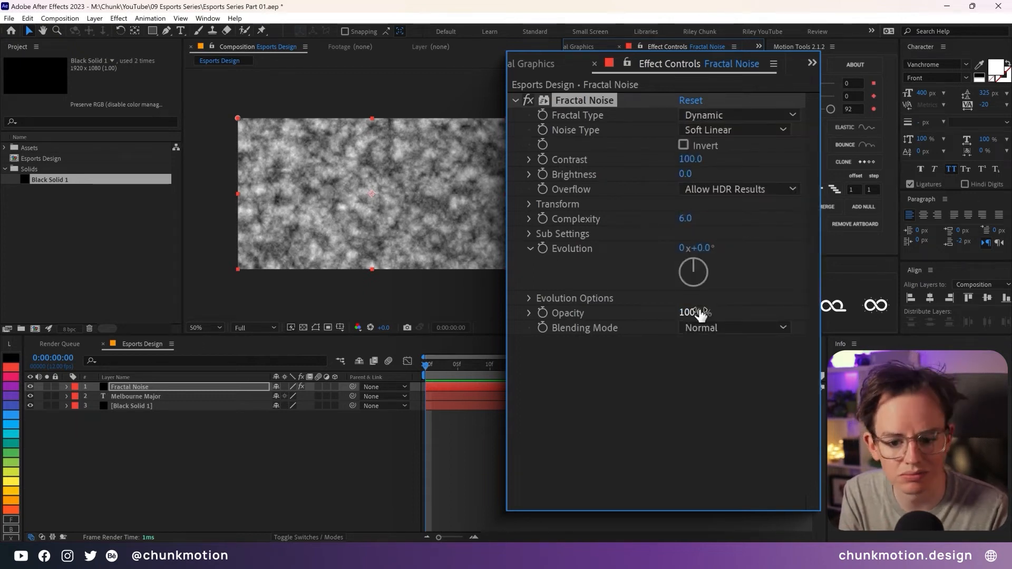
# Set the Fractal Noise effect's contrast to 800 and its brightness to -150.
pyautogui.click(685, 159)
pyautogui.write('800')
pyautogui.press('Return')
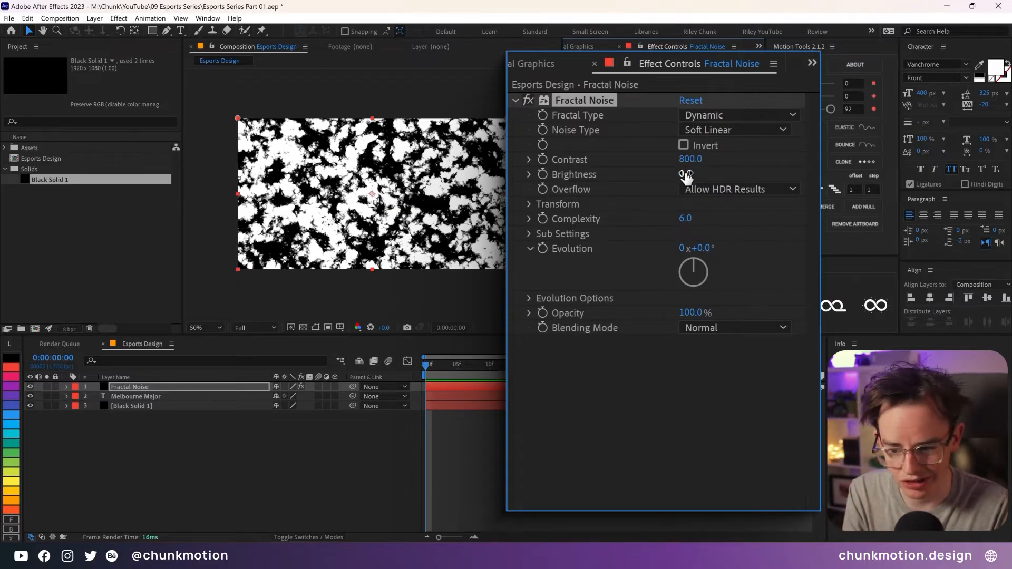
pyautogui.click(687, 175)
pyautogui.write('-150')
pyautogui.press('Return')
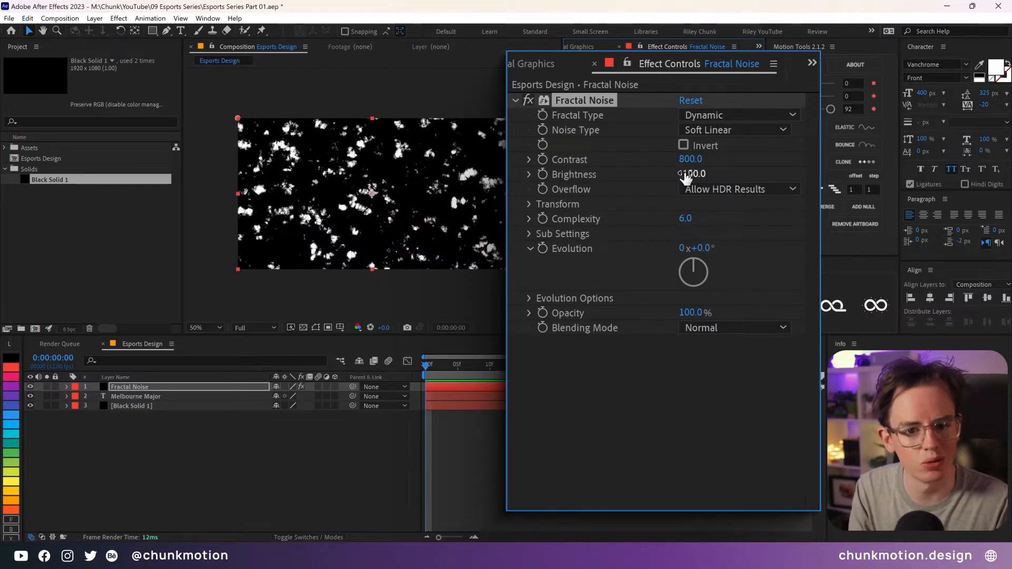
# Set the Fractal Noise effect's complexity to 3.5 and its uniform transform scale to 450.
pyautogui.press('.')
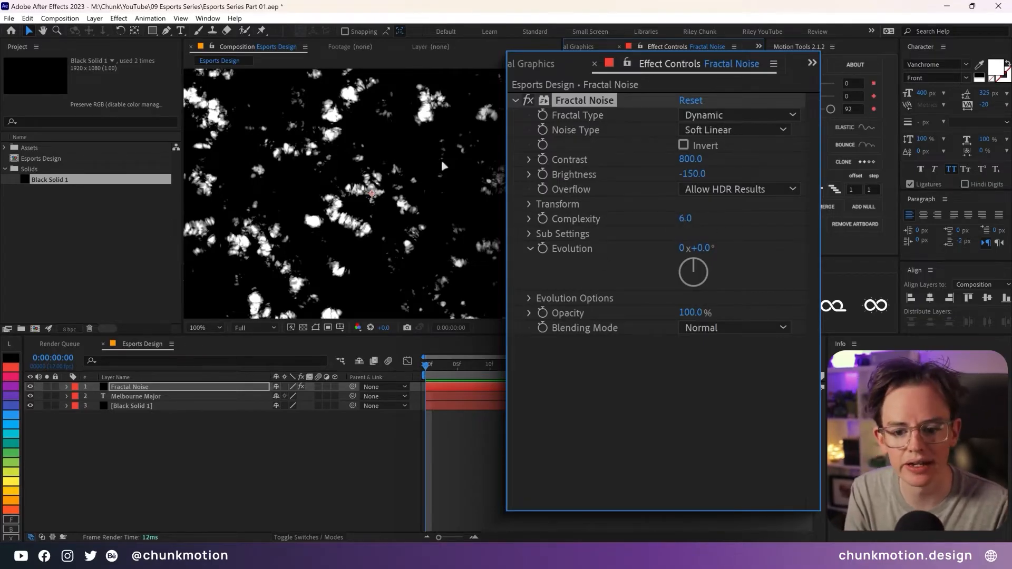
pyautogui.click(685, 218)
pyautogui.write('3.5')
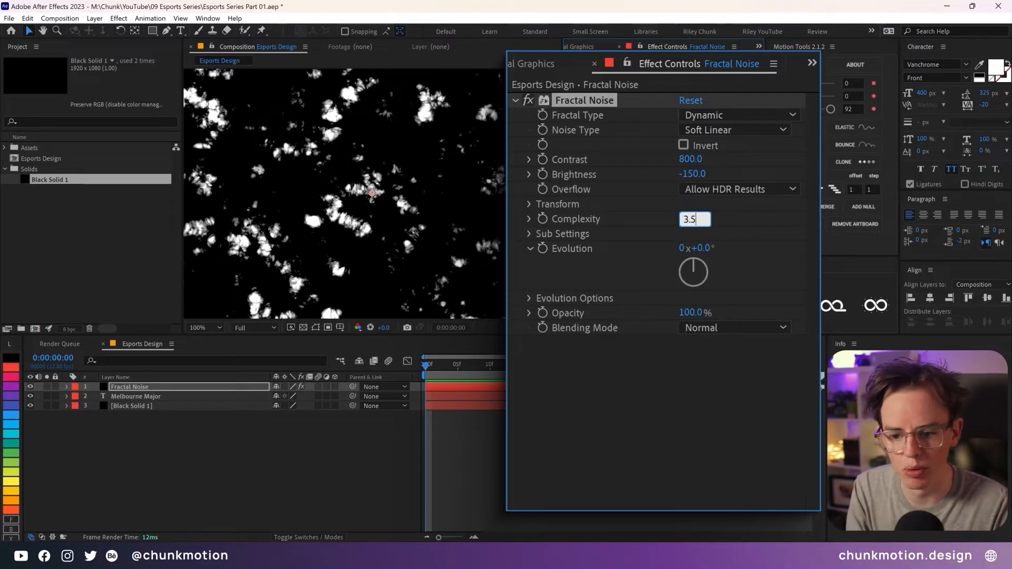
pyautogui.press('Return')
pyautogui.scroll(-2, 390, 175)
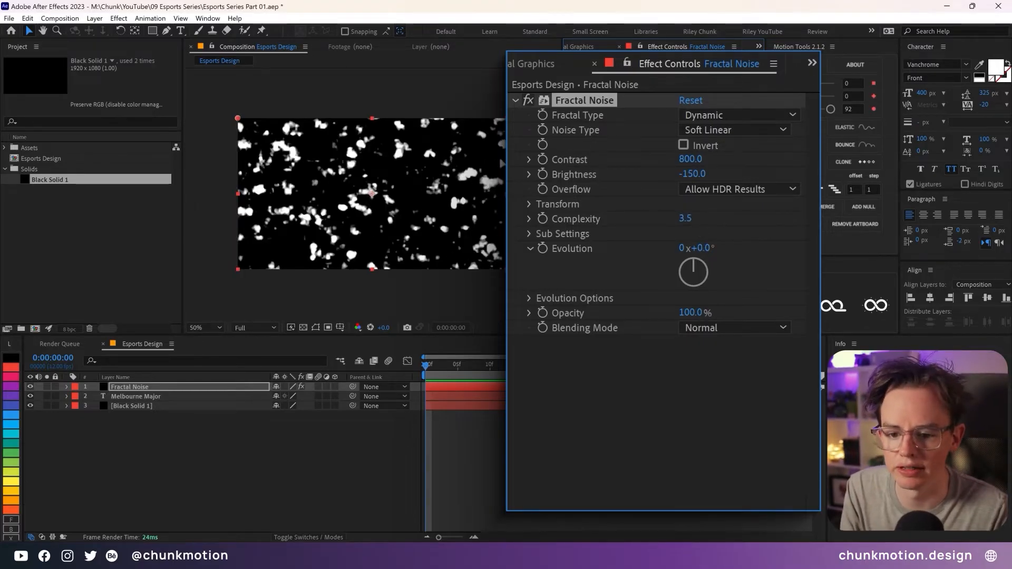
pyautogui.click(529, 206)
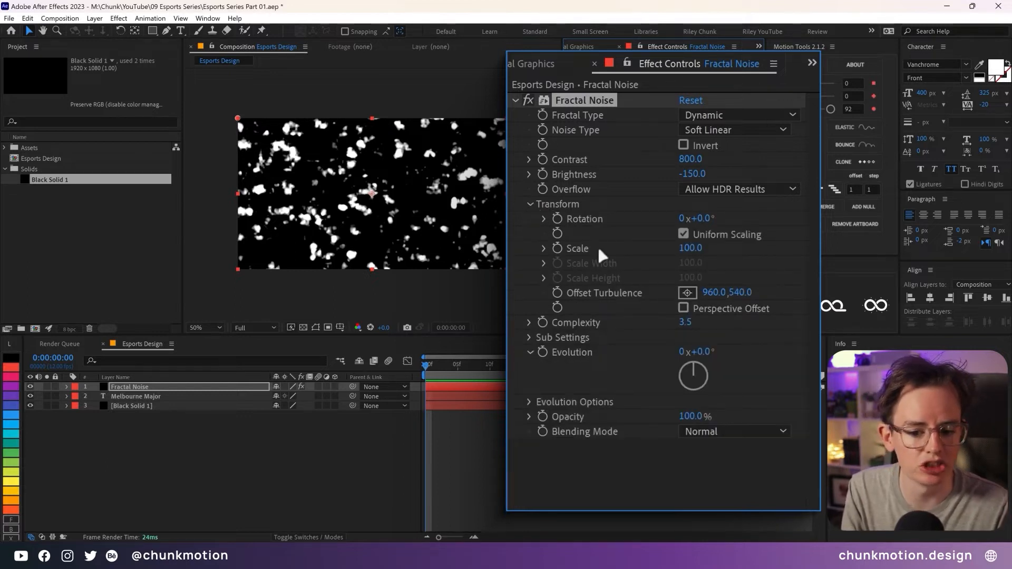
pyautogui.click(692, 248)
pyautogui.write('450')
pyautogui.press('Return')
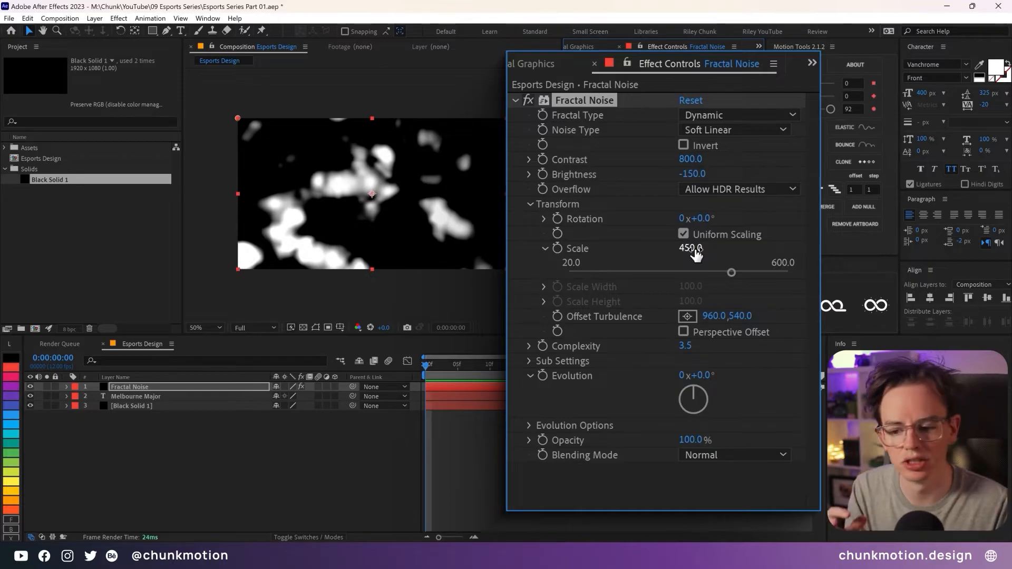
# Apply the Directional Blur effect to the Fractal Noise layer.
pyautogui.click(140, 388)
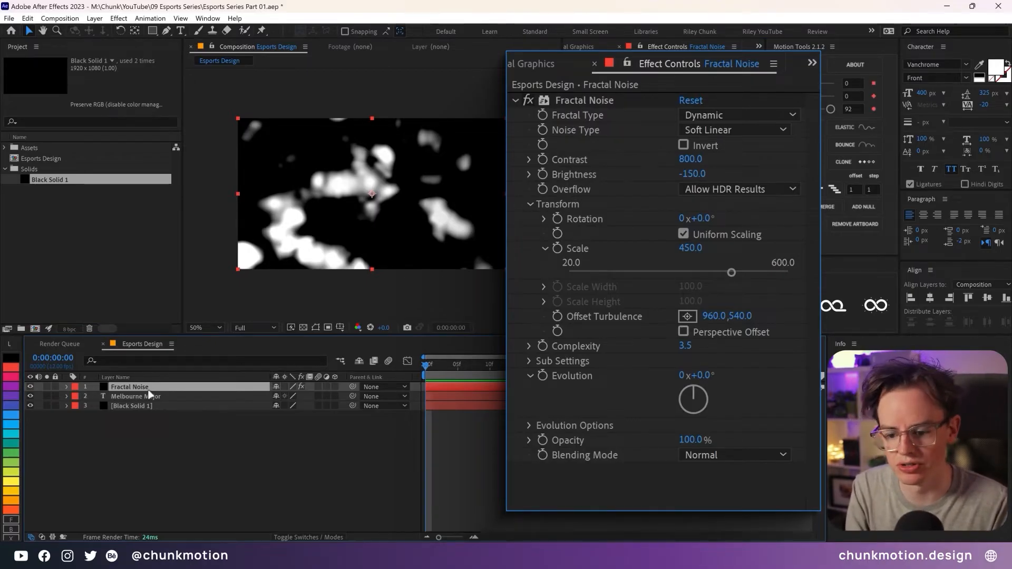
pyautogui.hotkey('ctrl', 'space')
pyautogui.write('direct')
pyautogui.press('Return')
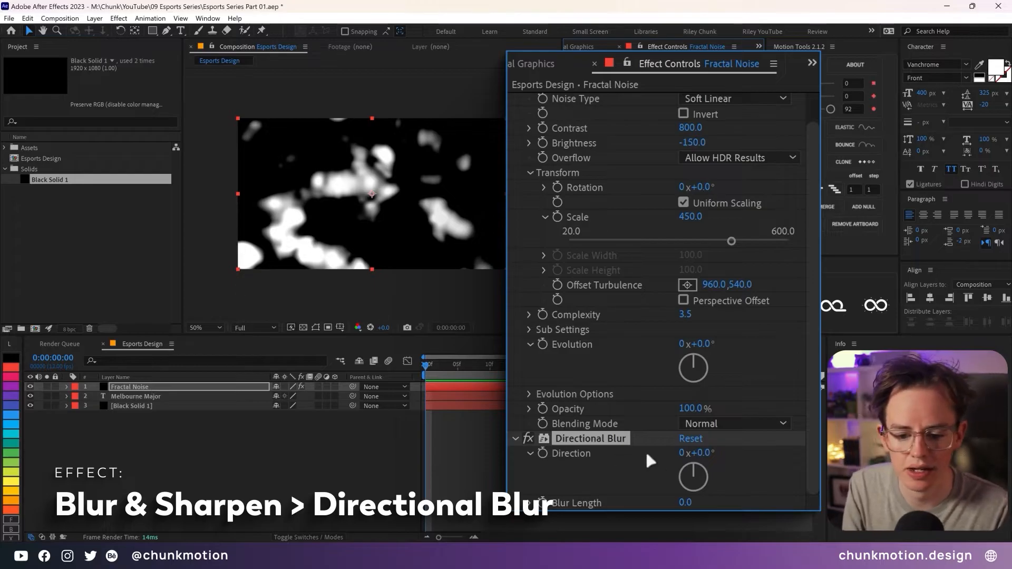
# Set the Directional Blur's blur length to 250 and its direction to -33°.
pyautogui.moveTo(686, 502); pyautogui.dragTo(701, 503)
pyautogui.moveTo(851, 328); pyautogui.dragTo(1009, 328)
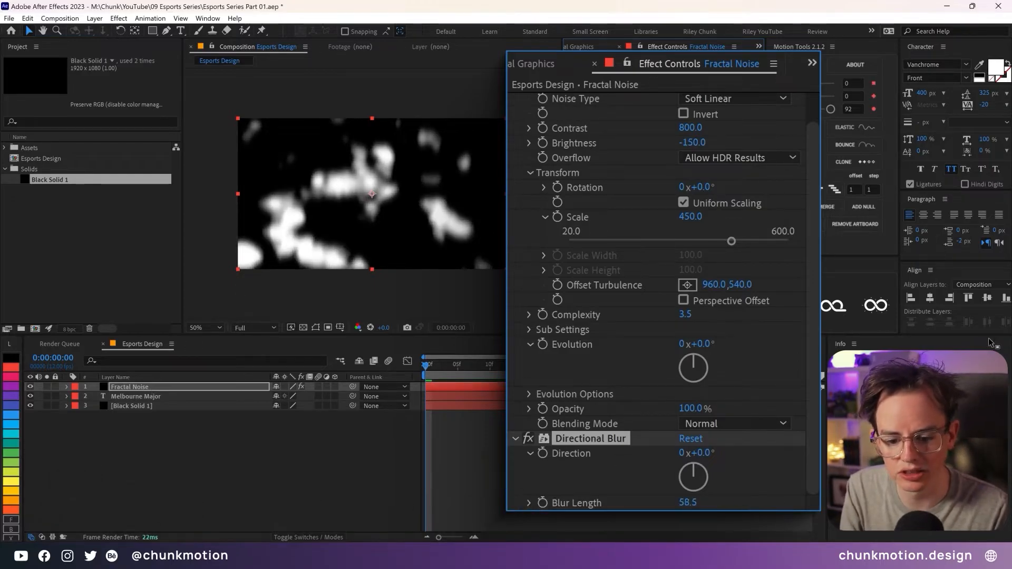
pyautogui.moveTo(688, 503); pyautogui.dragTo(1010, 332)
pyautogui.moveTo(690, 502); pyautogui.dragTo(692, 502)
pyautogui.click(686, 504)
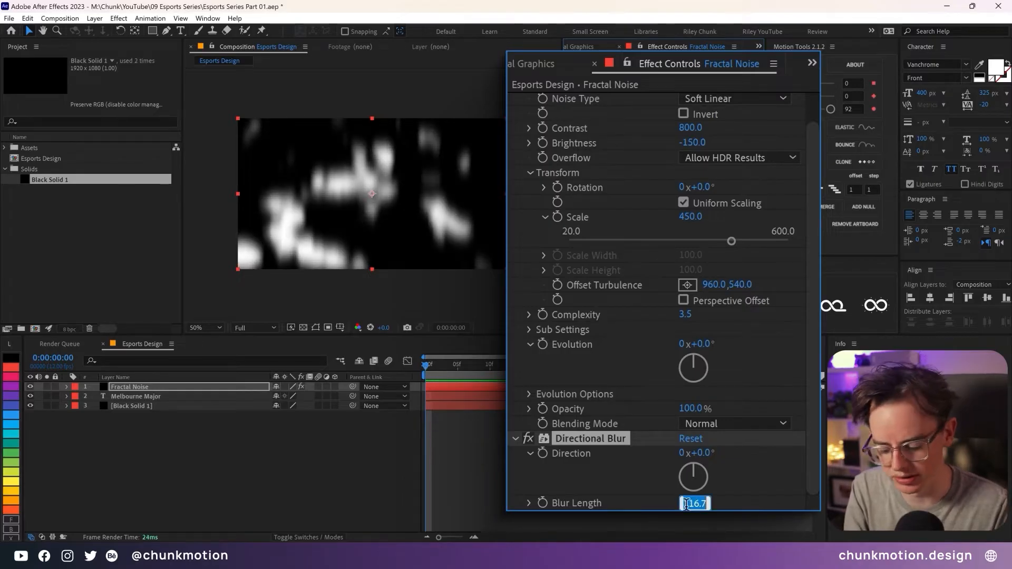
pyautogui.write('250')
pyautogui.press('Return')
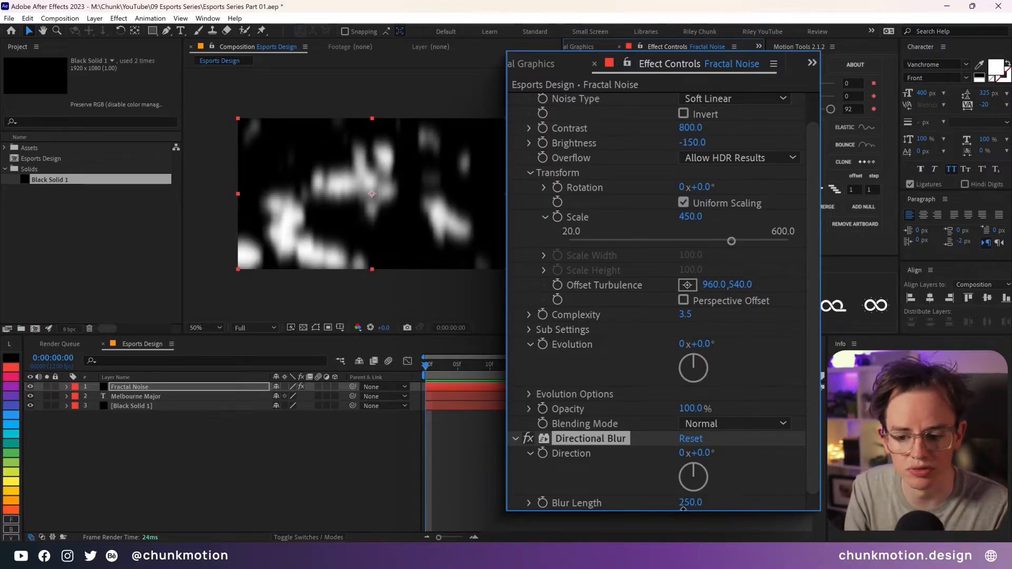
pyautogui.click(698, 453)
pyautogui.write('-33')
pyautogui.press('Return')
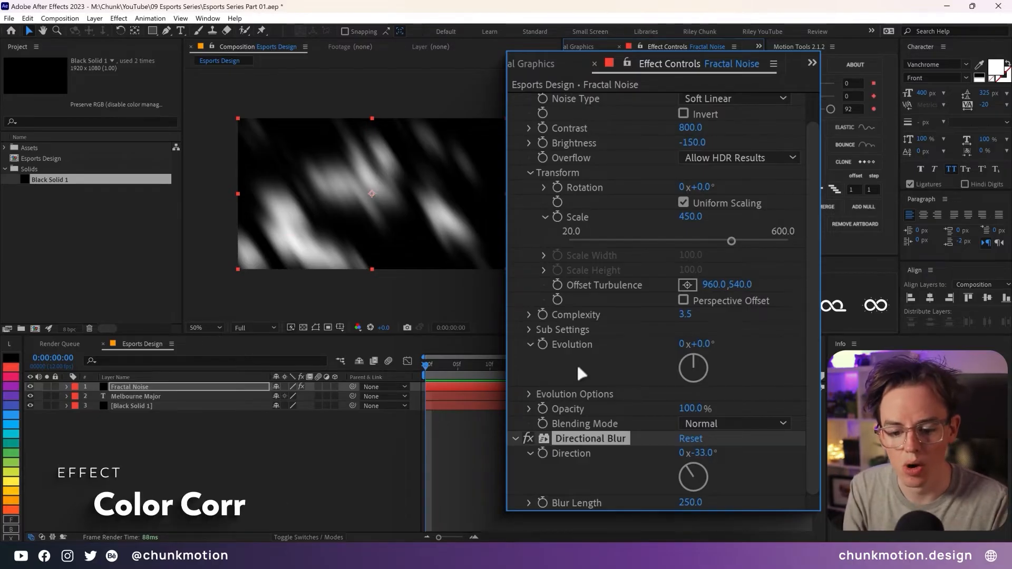
# Apply the Curves effect to the Fractal Noise layer and raise the RGB highlights while holding the shadows near the diagonal, forming an S-curve.
pyautogui.hotkey('ctrl', 'space')
pyautogui.write('cur')
pyautogui.press('Return')
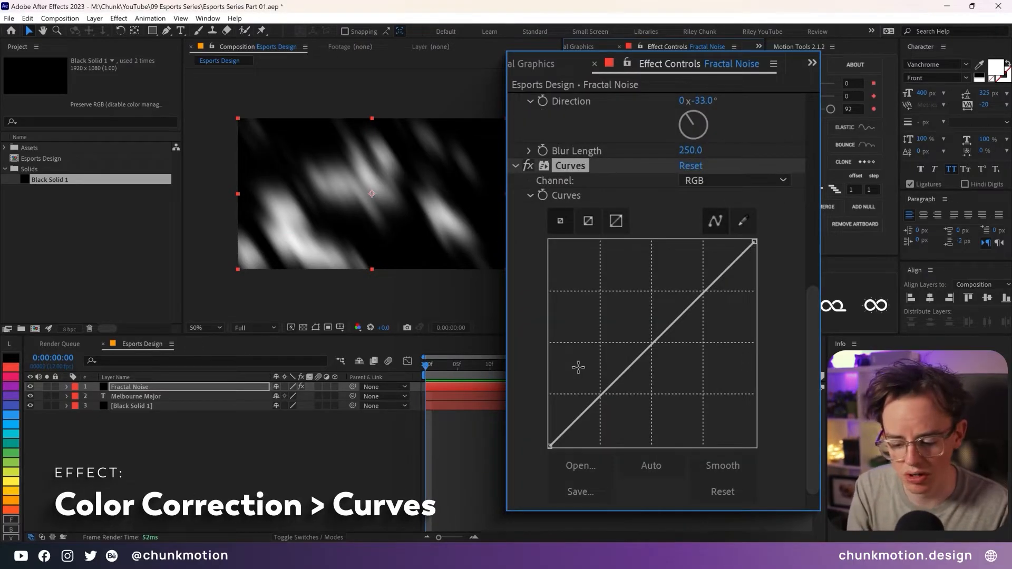
pyautogui.moveTo(652, 343); pyautogui.dragTo(669, 286)
pyautogui.moveTo(601, 369)
pyautogui.mouseDown()
pyautogui.moveTo(615, 389)
pyautogui.moveTo(612, 377)
pyautogui.mouseUp()
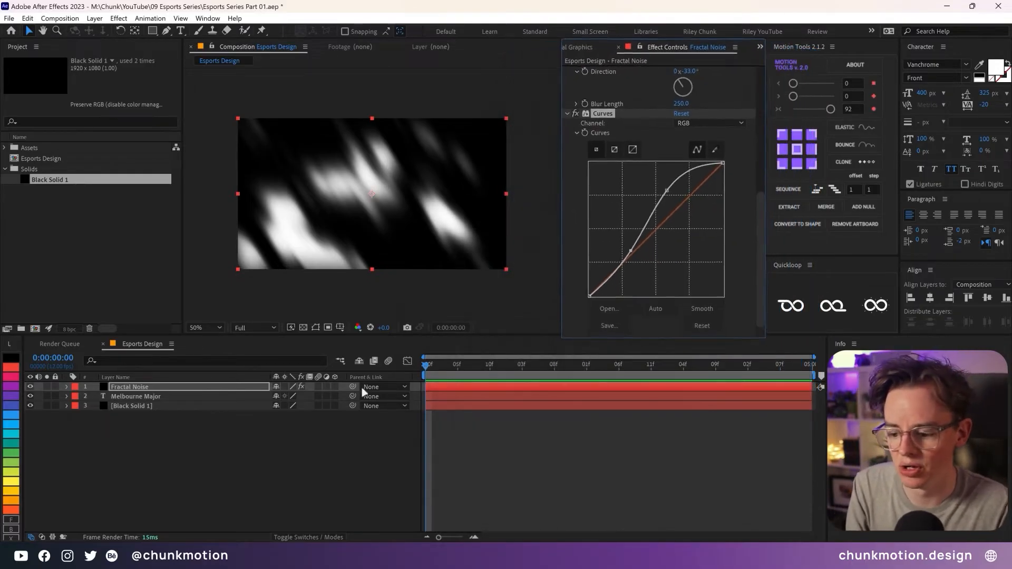
# Hide the Fractal Noise layer, then add Black Solid 1 above all layers and name it Directional Blur.
pyautogui.click(30, 387)
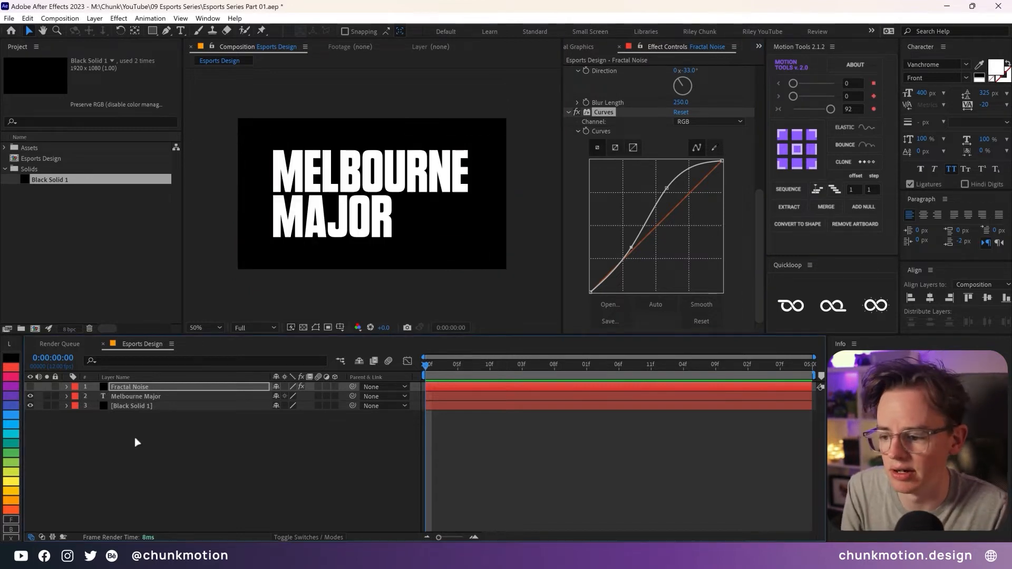
pyautogui.moveTo(48, 185); pyautogui.dragTo(157, 386)
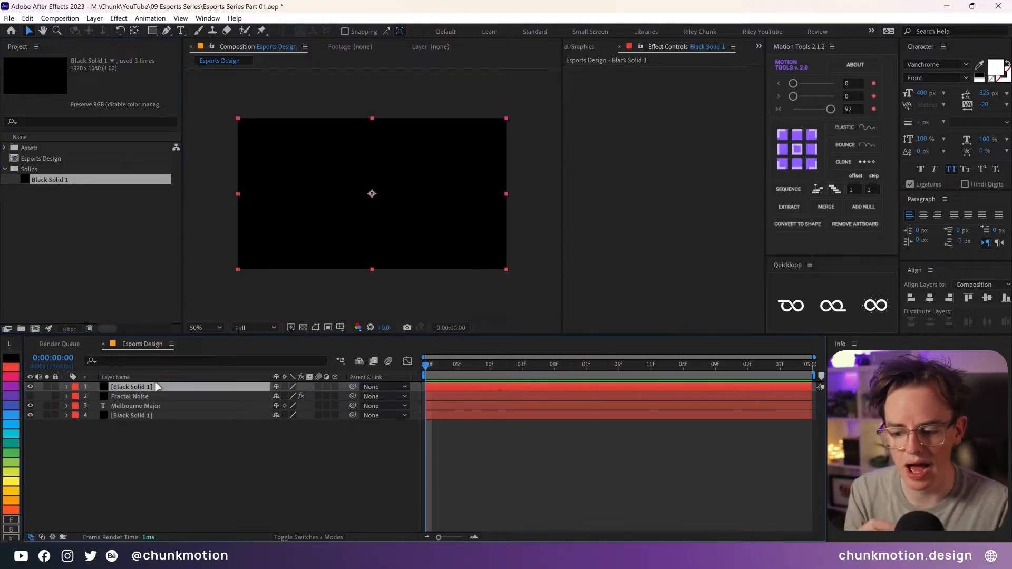
pyautogui.press('Return')
pyautogui.write('Directional Blur')
pyautogui.press('Return')
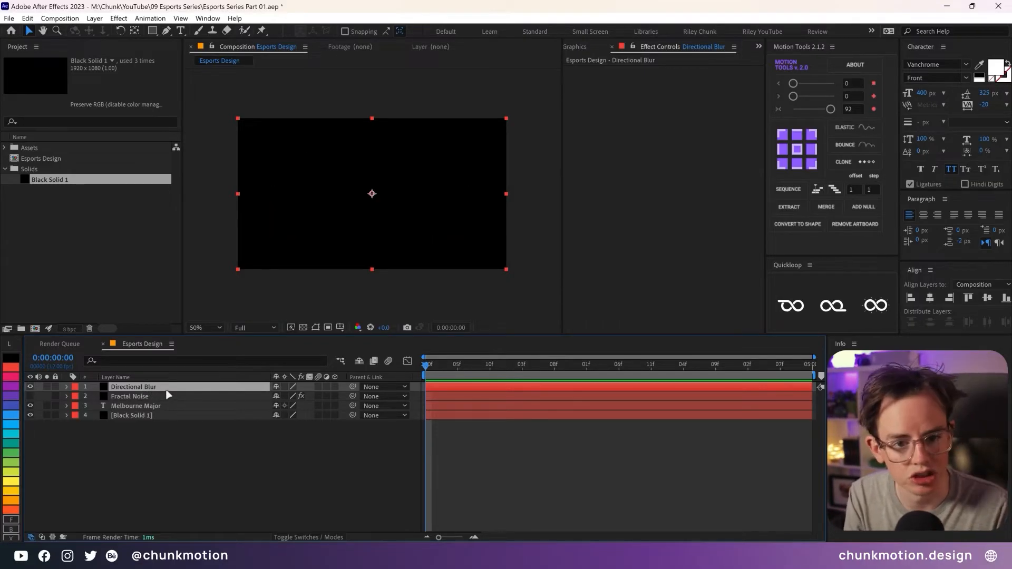
# Turn the Directional Blur layer into an adjustment layer and apply the Directional Blur effect to it.
pyautogui.click(340, 537)
pyautogui.click(341, 537)
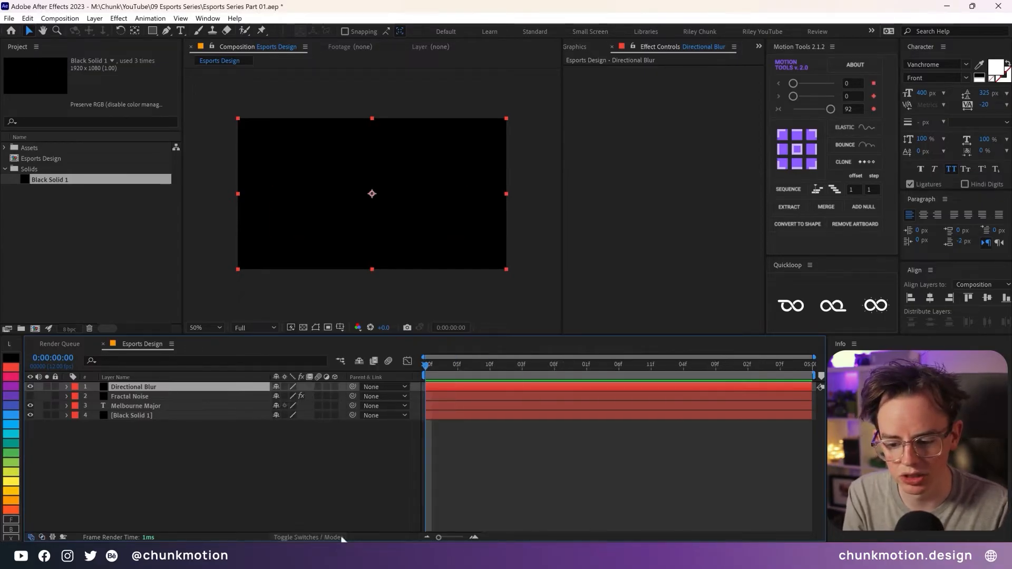
pyautogui.click(327, 387)
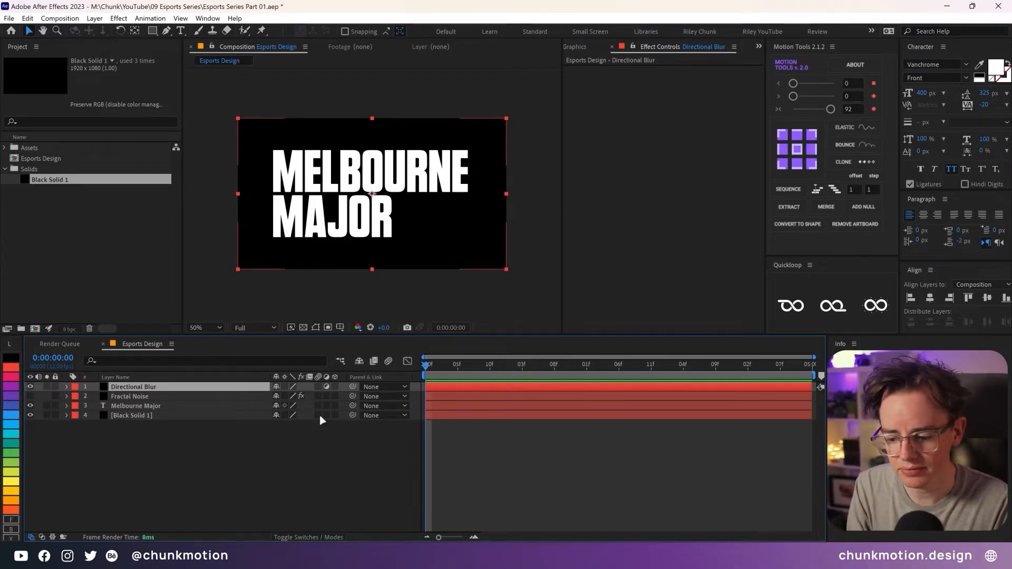
pyautogui.hotkey('ctrl', 'space')
pyautogui.write('direc')
pyautogui.press('Return')
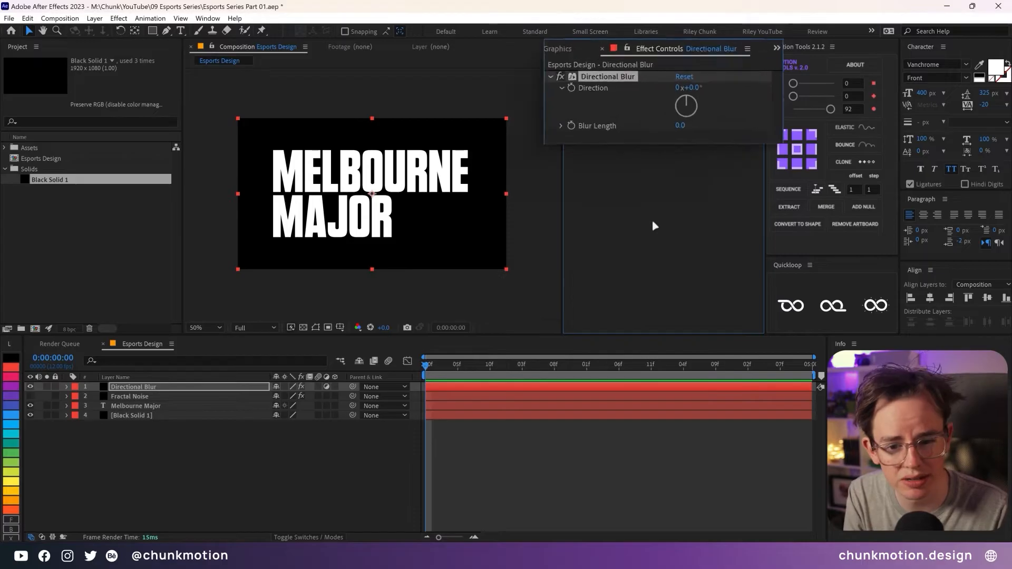
# Set the adjustment layer's Directional Blur direction to -33° and its blur length to 250.
pyautogui.click(701, 102)
pyautogui.write('-33')
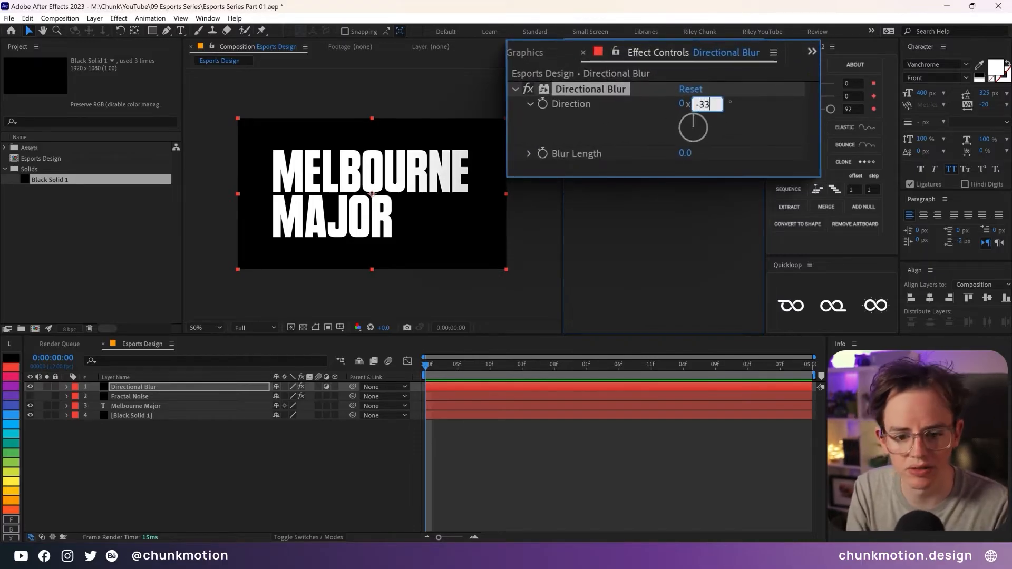
pyautogui.press('Tab')
pyautogui.write('250')
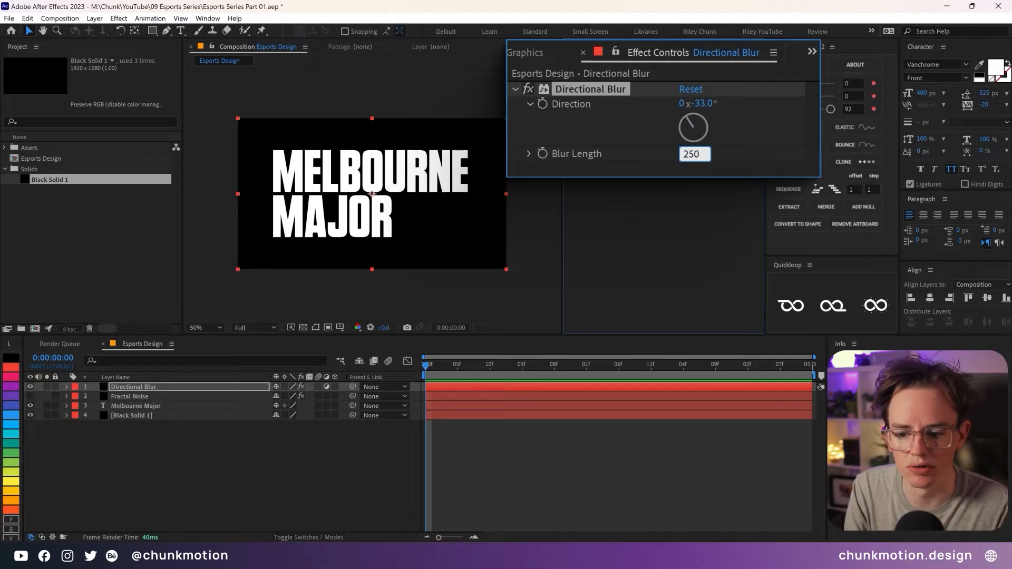
pyautogui.press('Return')
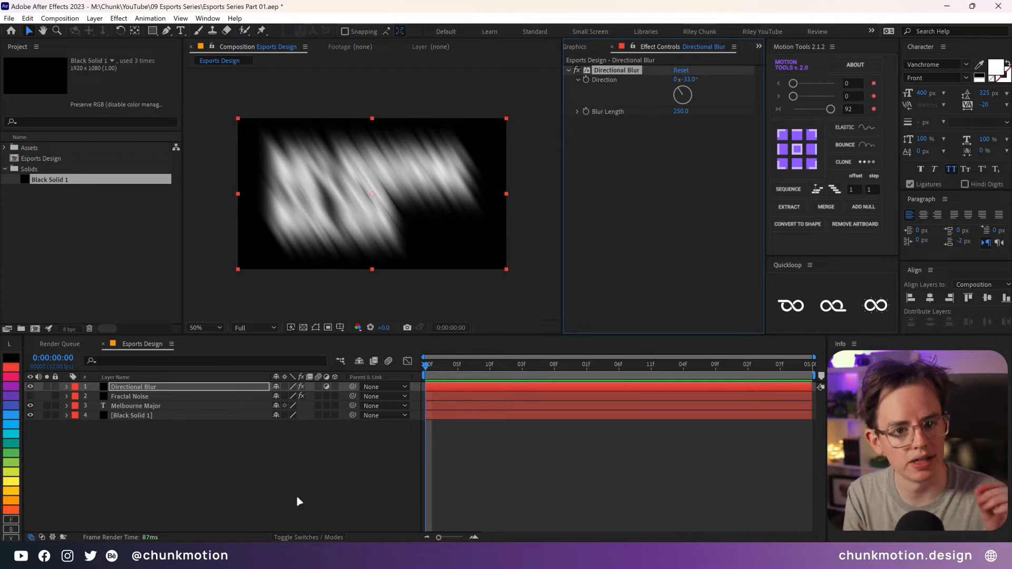
# Set Fractal Noise as the Directional Blur layer's track matte and switch it to a luma matte.
pyautogui.click(308, 536)
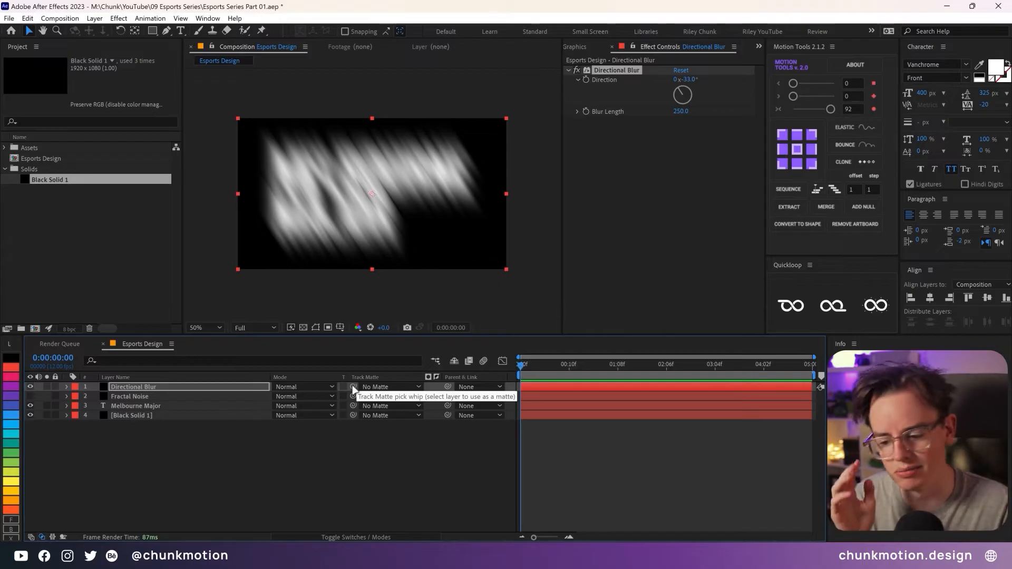
pyautogui.moveTo(352, 387); pyautogui.dragTo(129, 404)
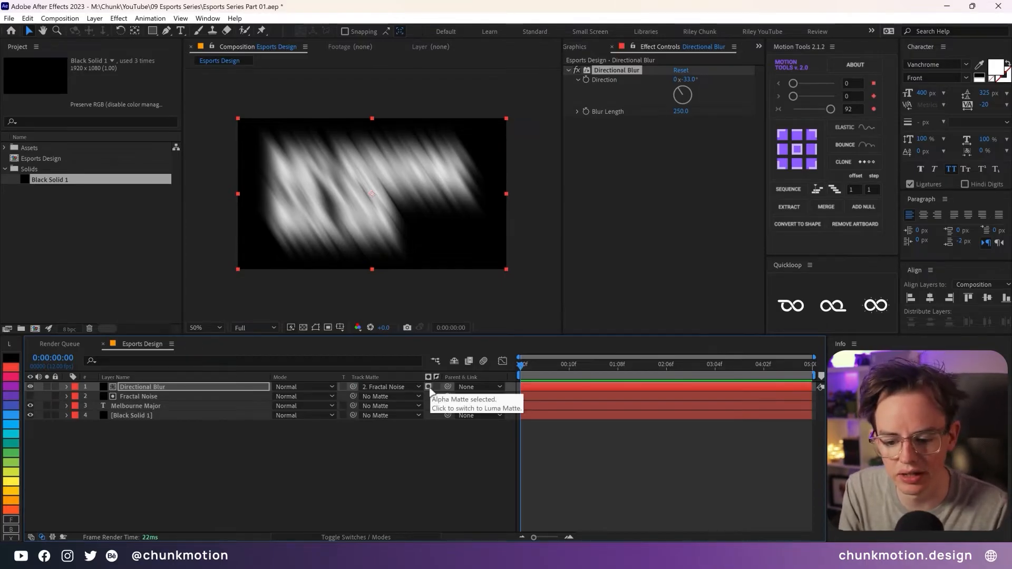
pyautogui.click(429, 387)
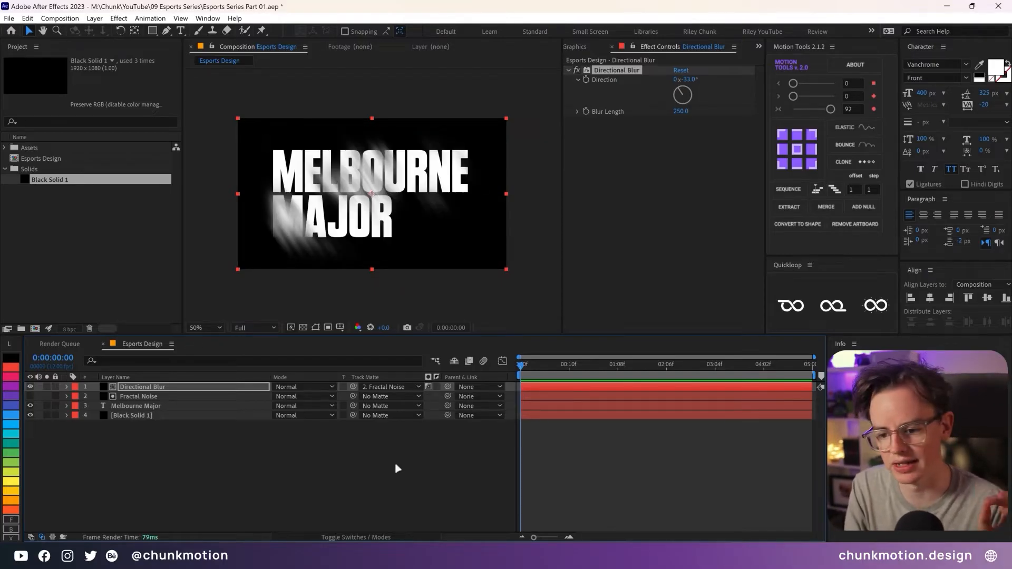
pyautogui.press('/')
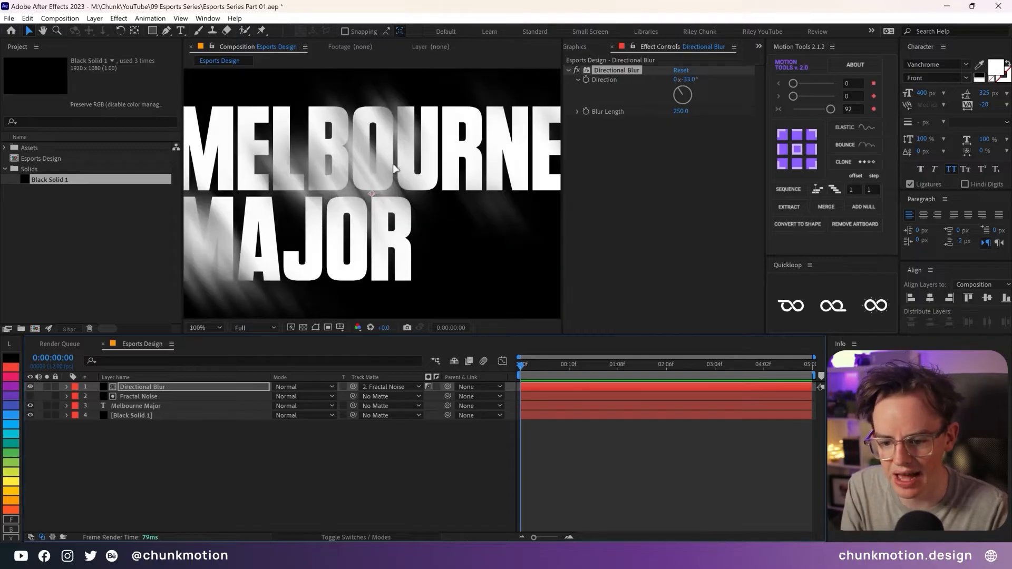
pyautogui.press(',')
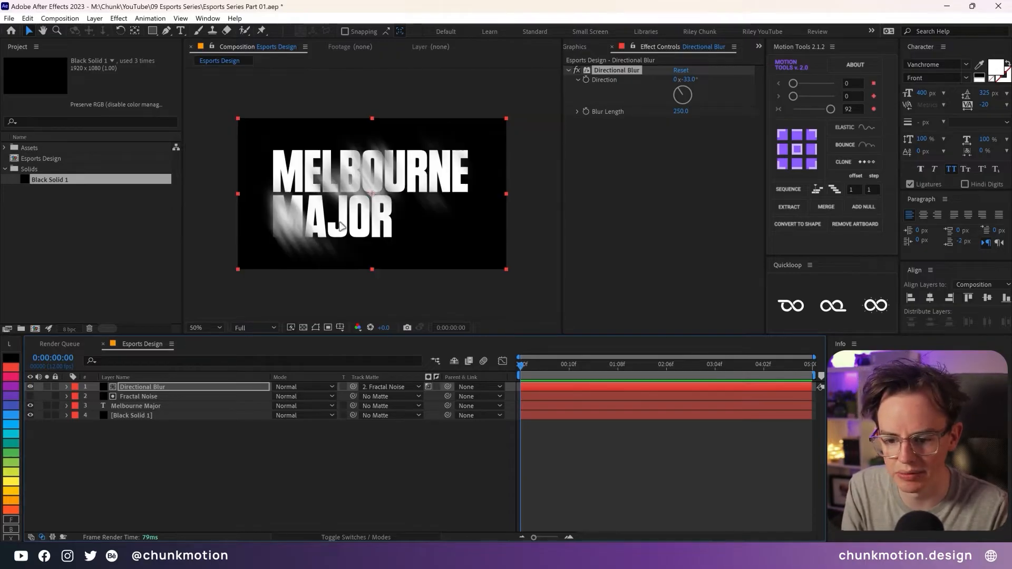
pyautogui.click(240, 466)
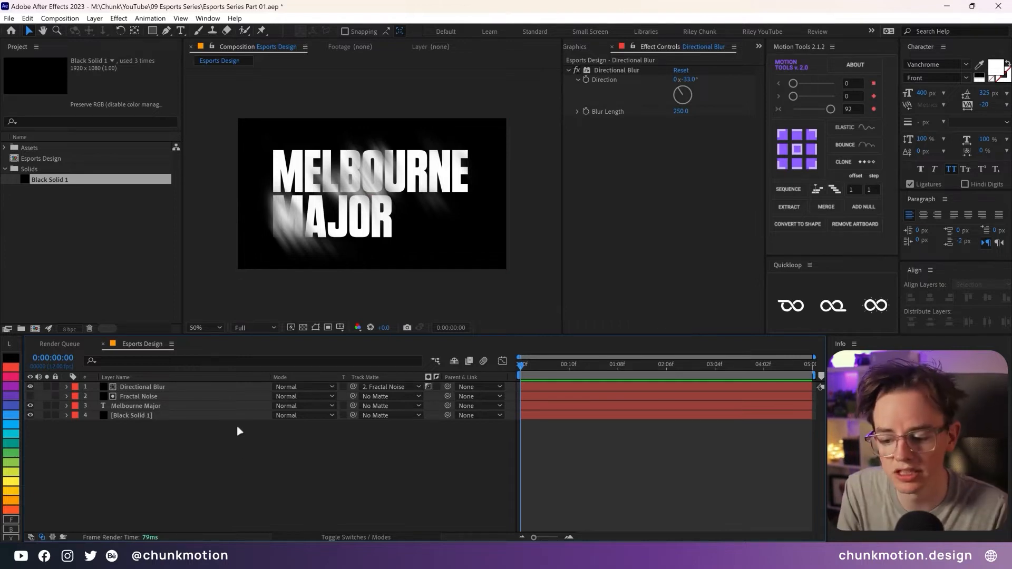
# Reset the Fractal Noise layer's Curves and shape a steeper S-curve with the white point pulled inward and the midtones raised.
pyautogui.click(203, 396)
pyautogui.scroll(-5, 632, 232)
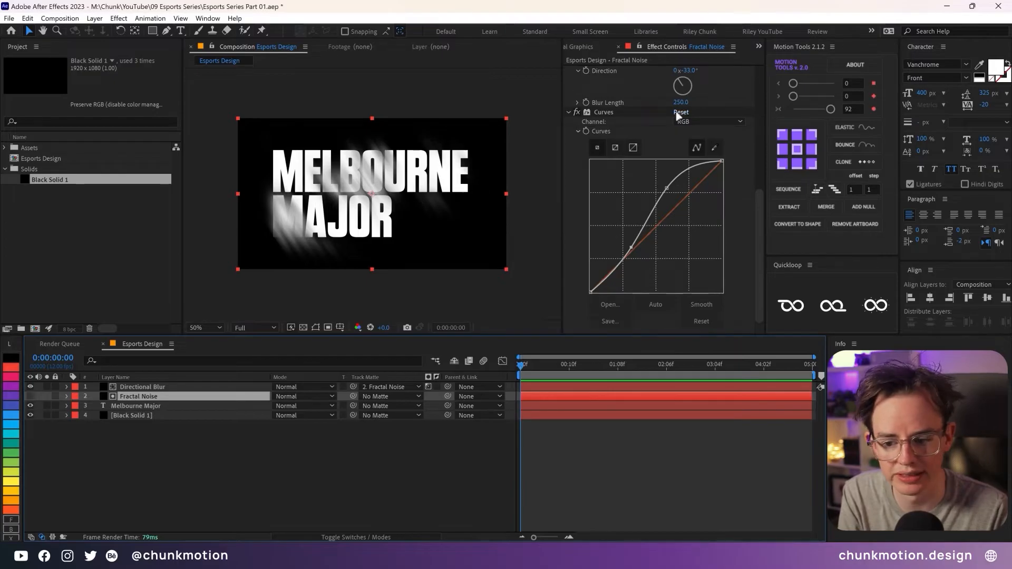
pyautogui.click(681, 112)
pyautogui.moveTo(722, 161); pyautogui.dragTo(692, 128)
pyautogui.moveTo(652, 212); pyautogui.dragTo(645, 202)
pyautogui.moveTo(616, 248)
pyautogui.mouseDown()
pyautogui.moveTo(623, 261)
pyautogui.moveTo(621, 252)
pyautogui.mouseUp()
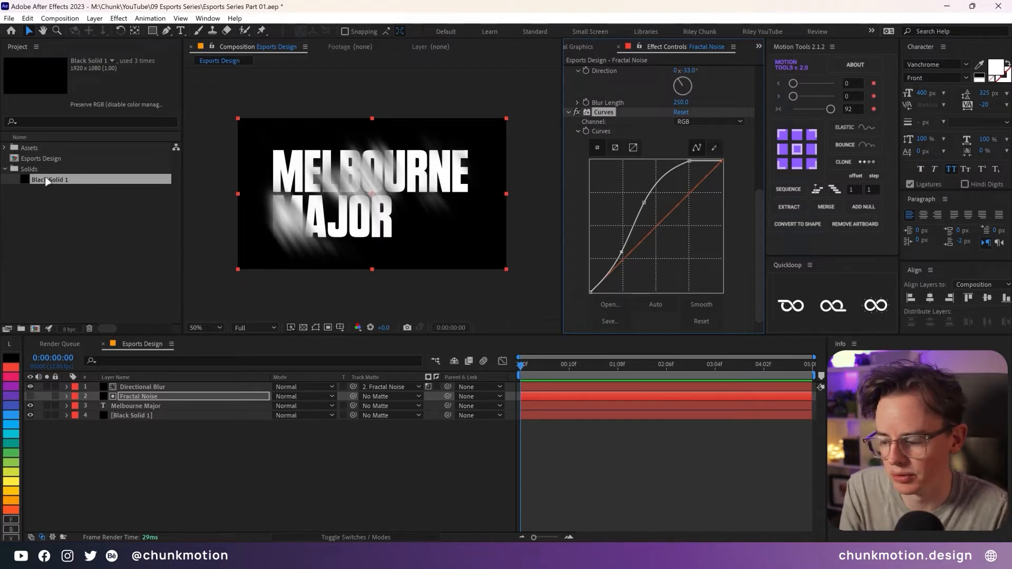
# Add Black Solid 1 above all layers and name it Camera Lens Blur.
pyautogui.moveTo(68, 180); pyautogui.dragTo(148, 385)
pyautogui.press('Return')
pyautogui.write('Came')
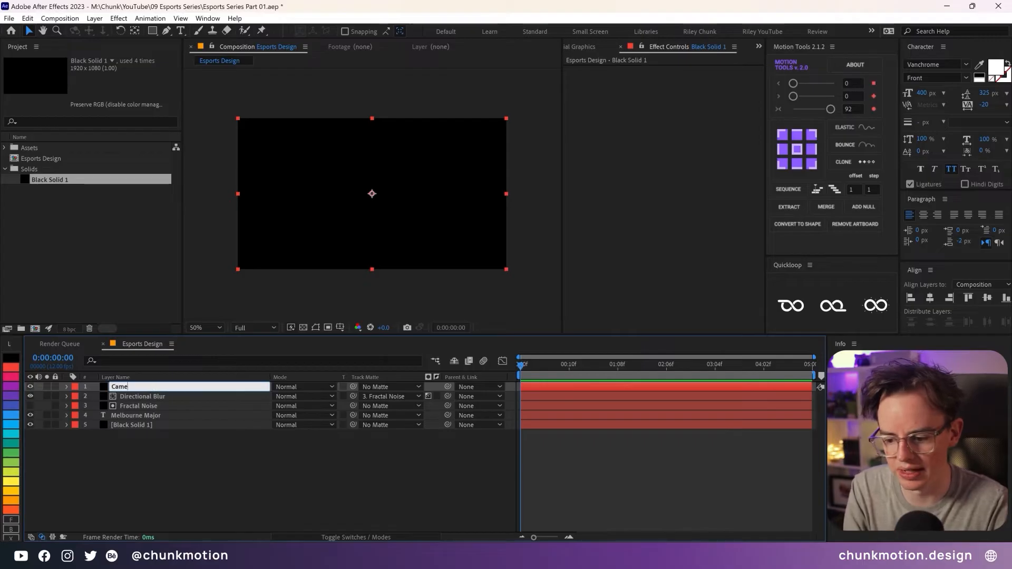
pyautogui.write('ra Lwns Bl')
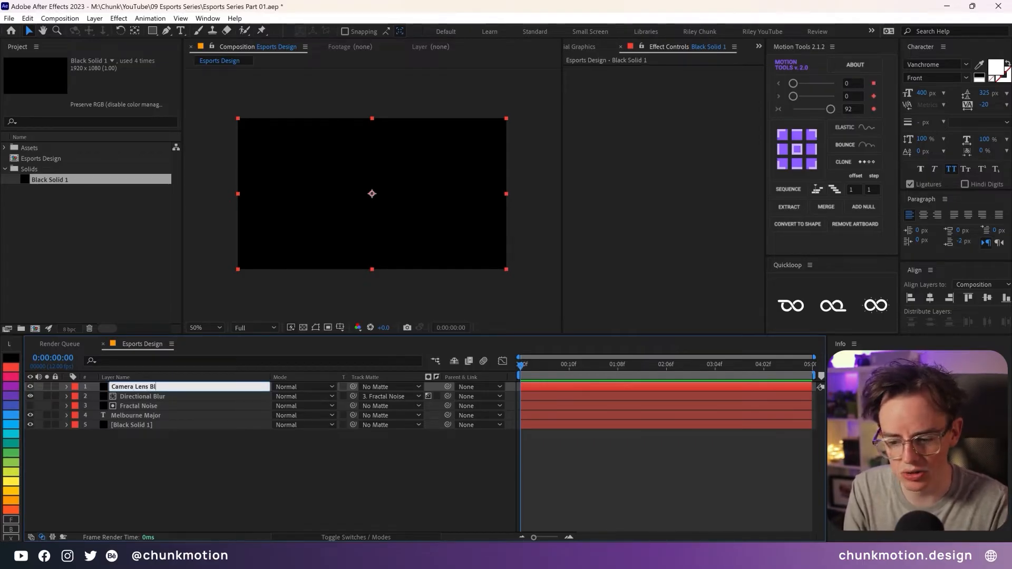
pyautogui.write('ur')
pyautogui.press('Return')
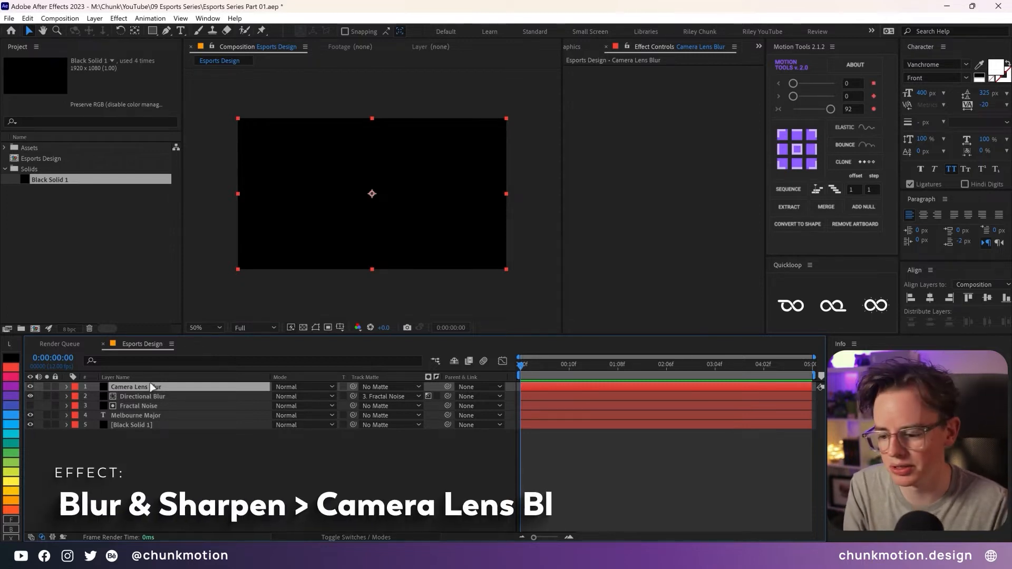
# Apply the Camera Lens Blur effect to the Camera Lens Blur layer and make it an adjustment layer.
pyautogui.hotkey('ctrl', 'space')
pyautogui.write('camer')
pyautogui.press('Down')
pyautogui.press('Return')
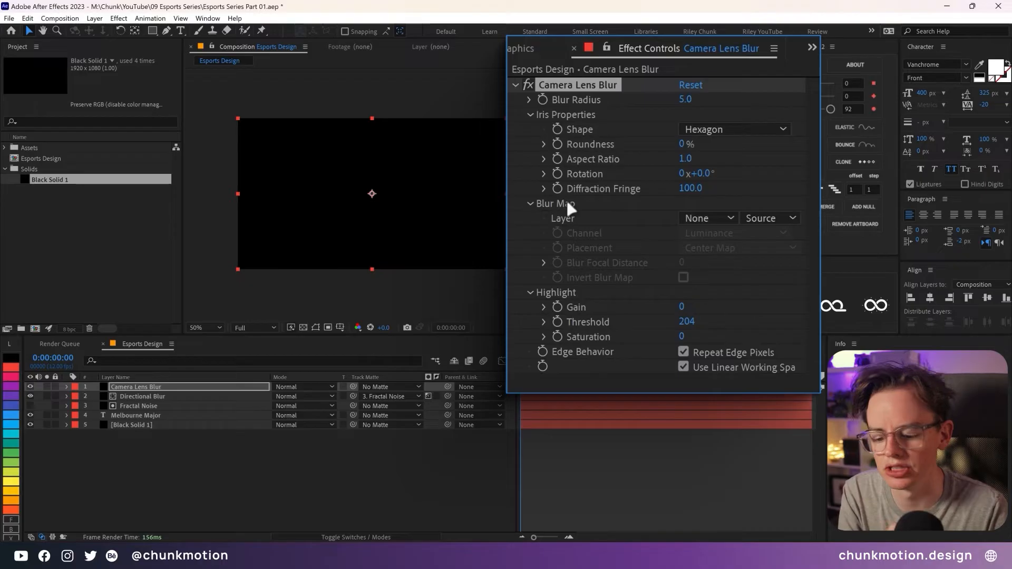
pyautogui.click(348, 538)
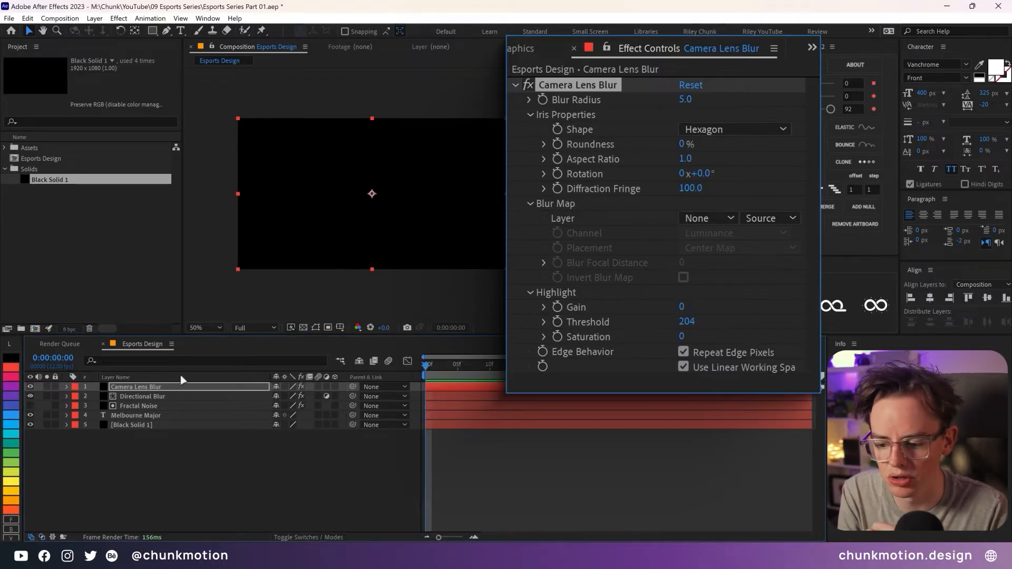
pyautogui.click(134, 388)
pyautogui.click(327, 387)
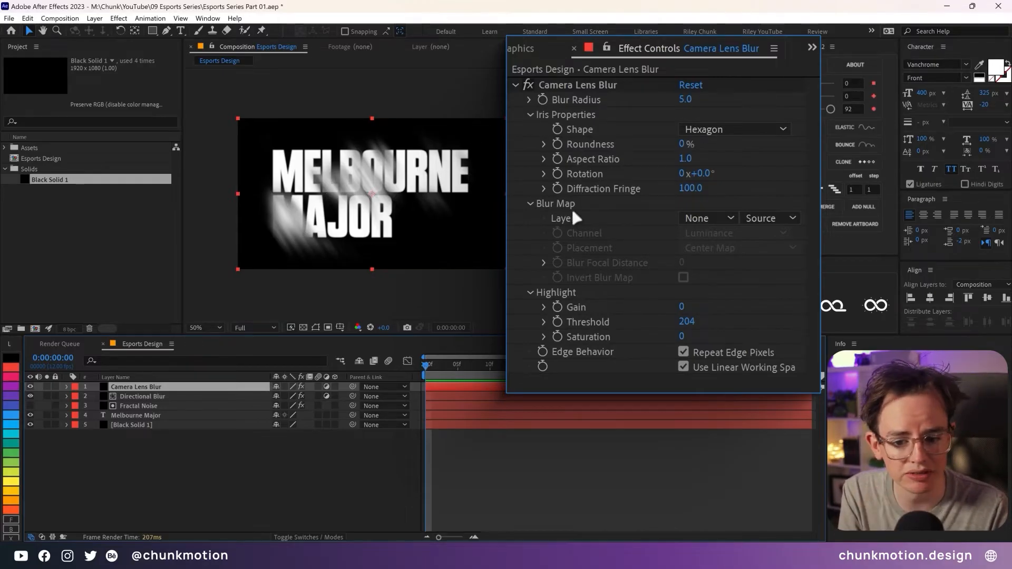
# Set the Camera Lens Blur's blur map layer to Fractal Noise, using Effects & Masks as its source.
pyautogui.click(705, 217)
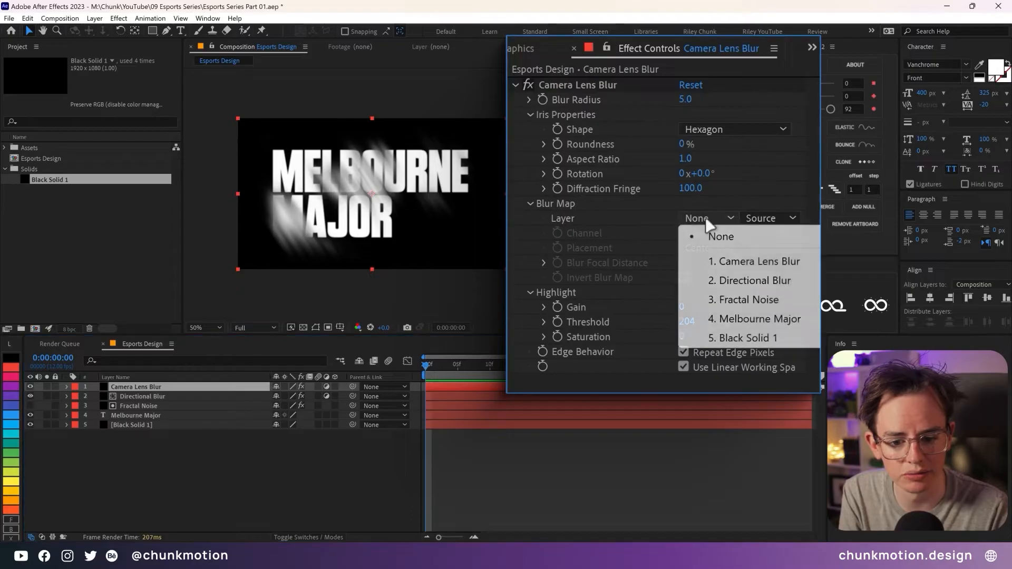
pyautogui.click(738, 302)
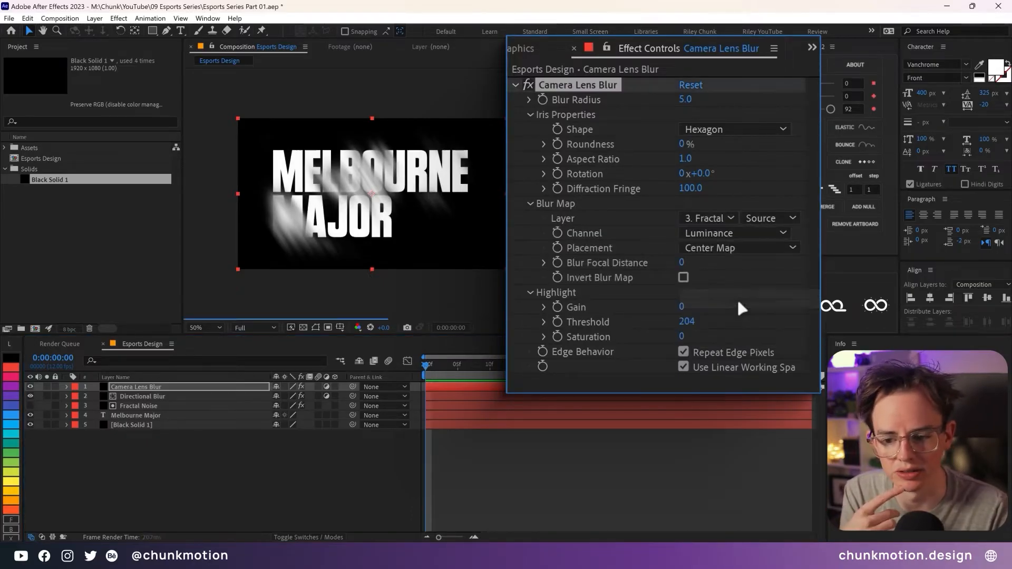
pyautogui.click(756, 218)
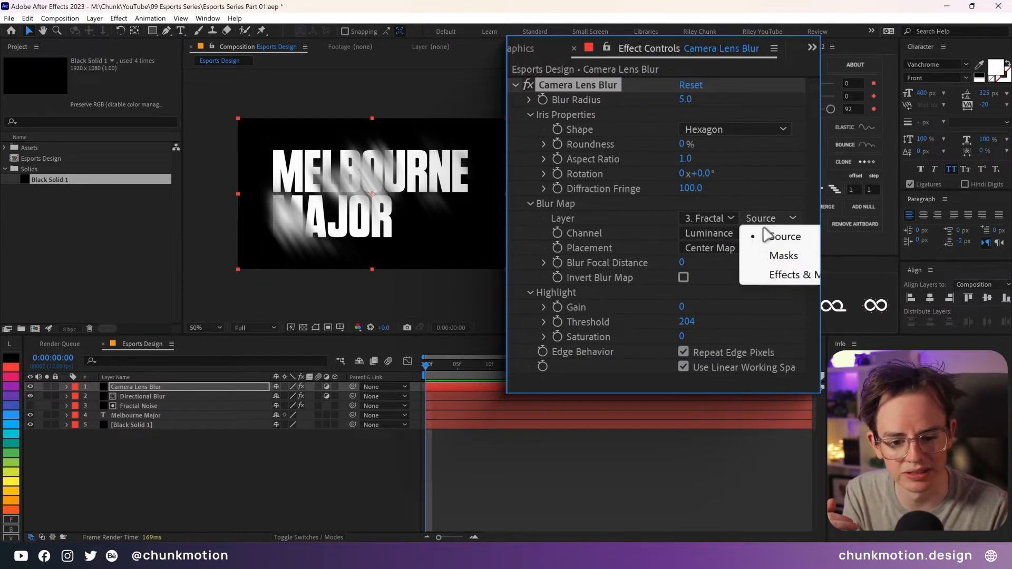
pyautogui.click(784, 274)
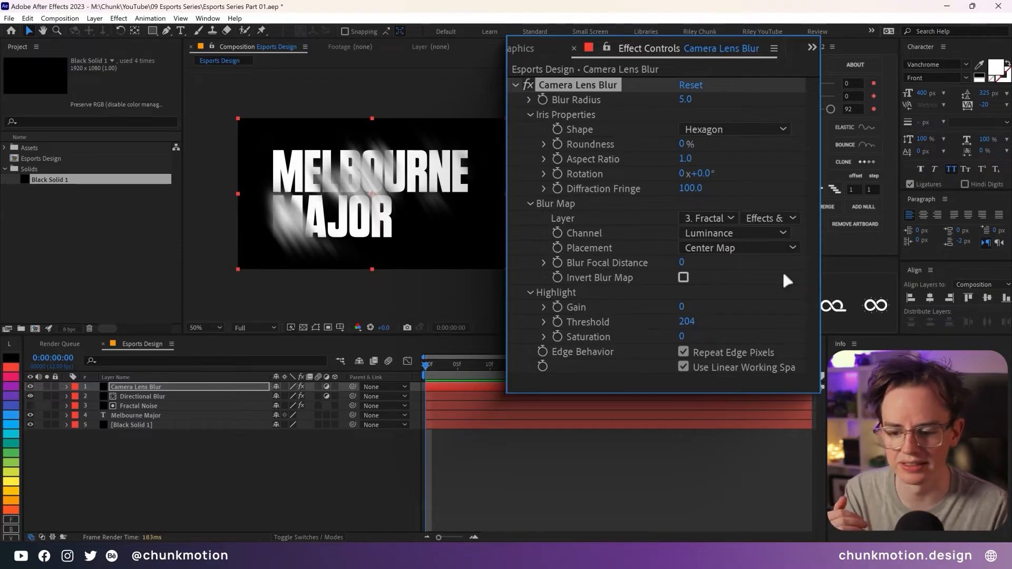
# Set the Camera Lens Blur's blur radius to 15.
pyautogui.scroll(2, 343, 232)
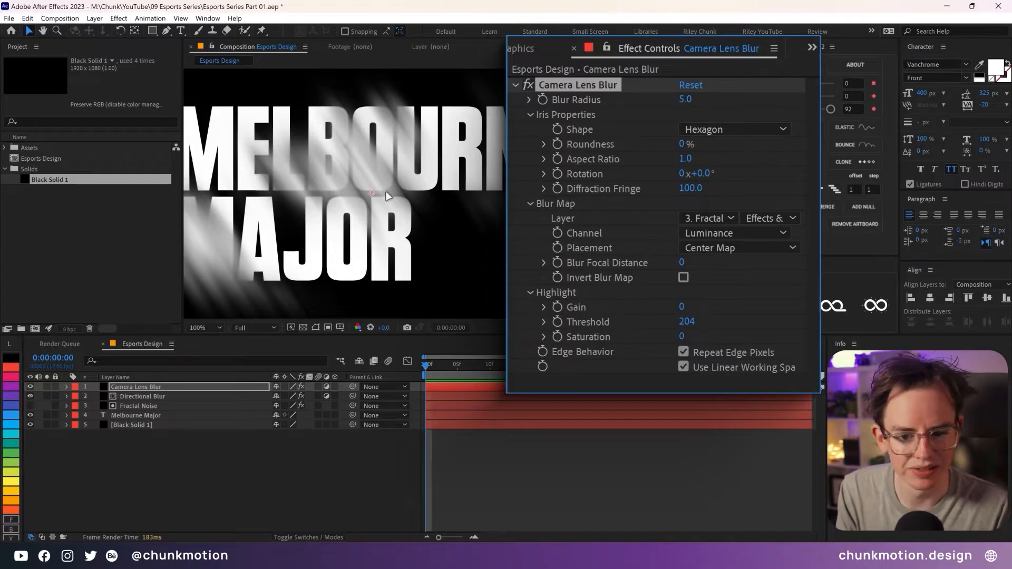
pyautogui.click(687, 101)
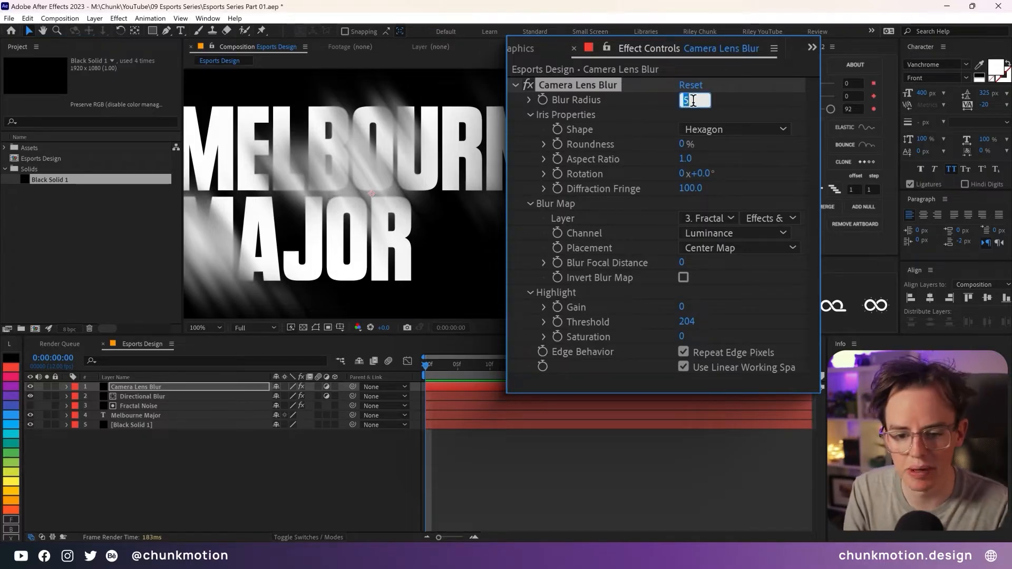
pyautogui.write('15')
pyautogui.press('Return')
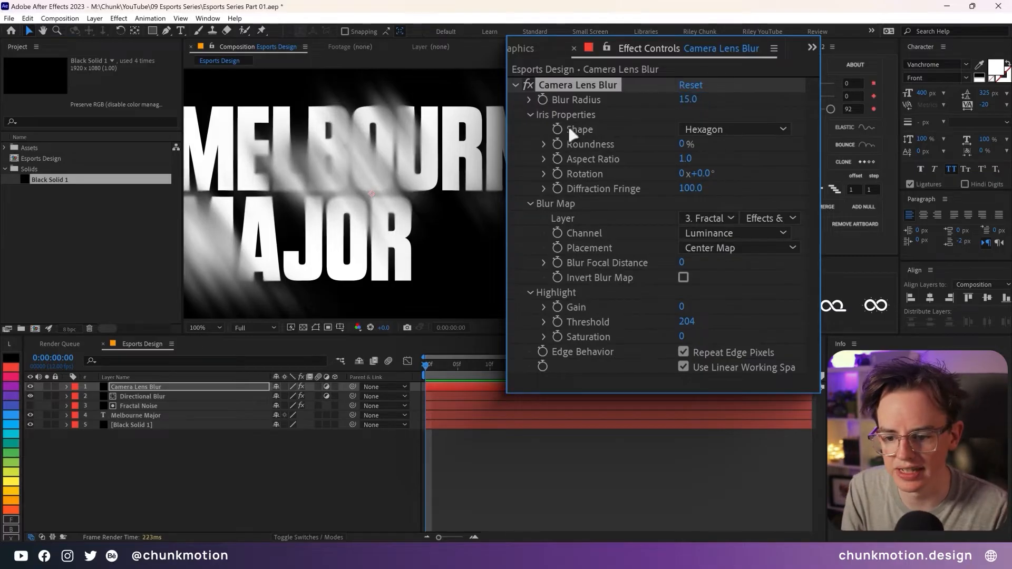
pyautogui.scroll(-3, 343, 176)
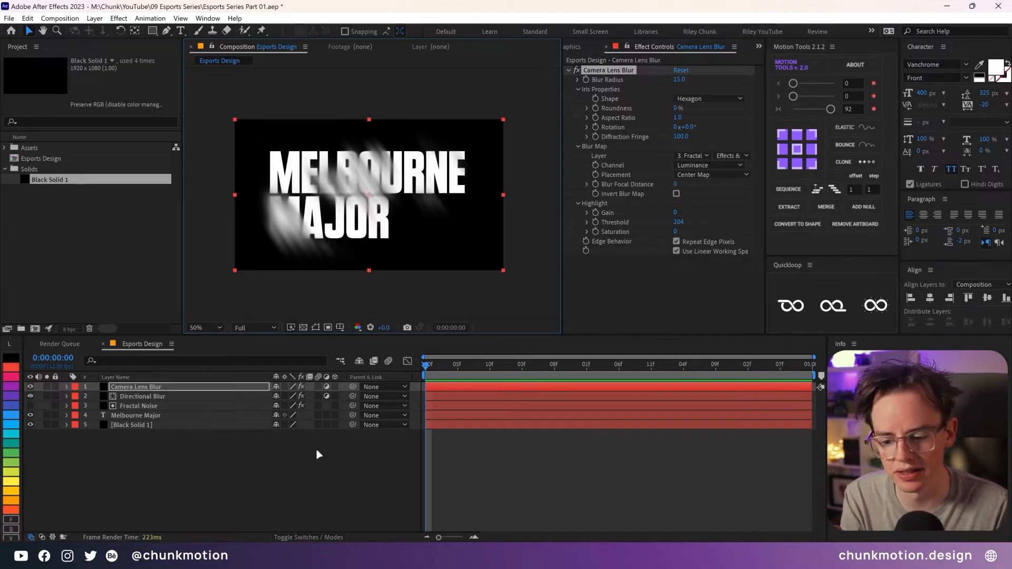
# Turn on the transparency grid and apply the Solid Composite effect to the Directional Blur layer.
pyautogui.click(303, 328)
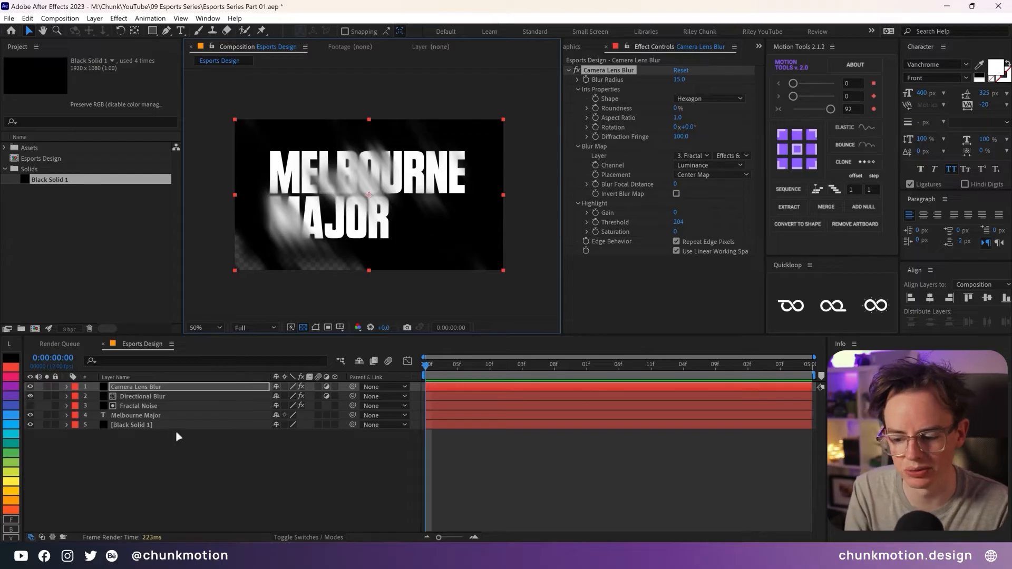
pyautogui.click(147, 399)
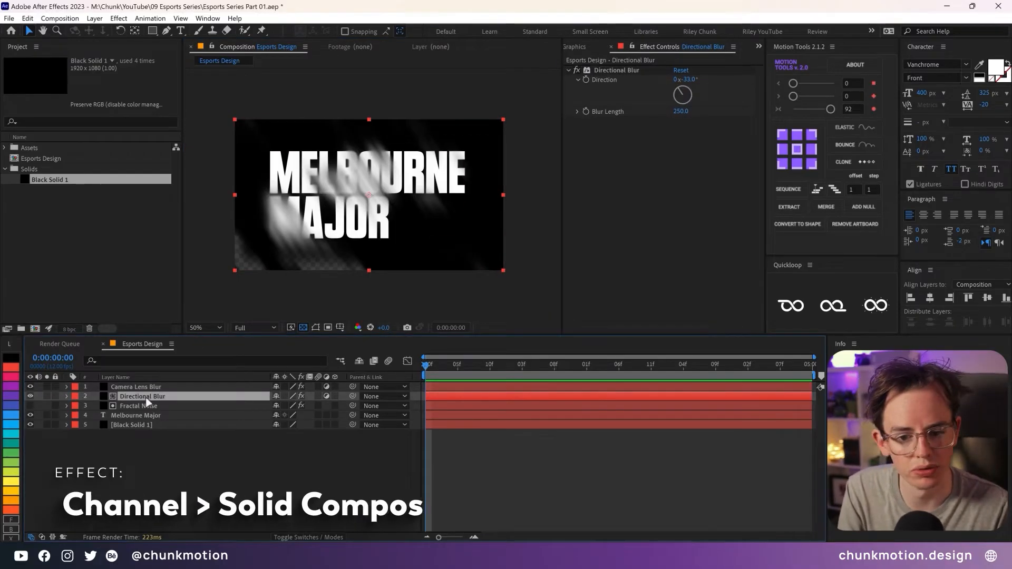
pyautogui.hotkey('ctrl', 'space')
pyautogui.write('sol')
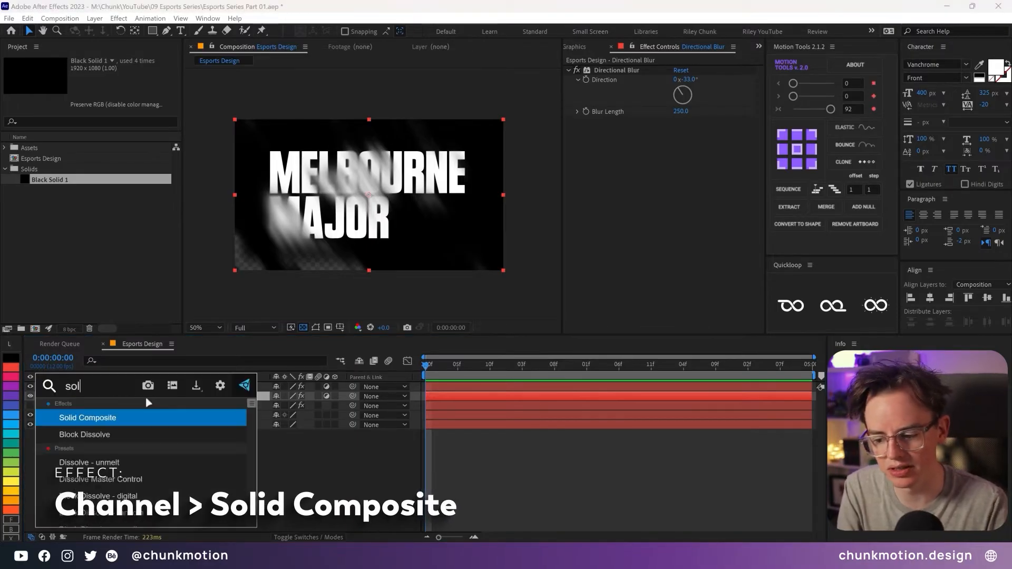
pyautogui.press('Return')
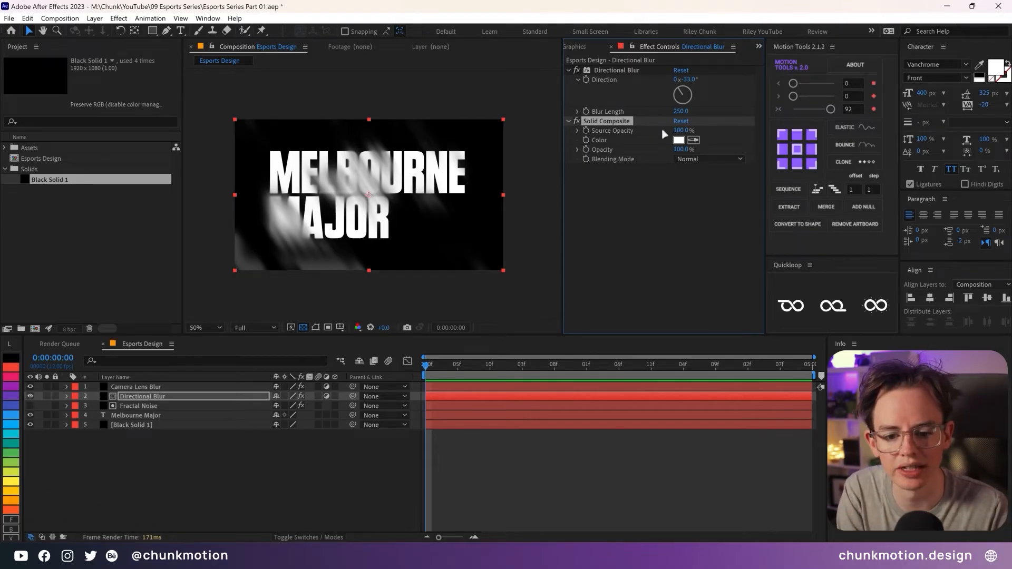
# Set the Solid Composite color on the Directional Blur layer to black.
pyautogui.click(680, 141)
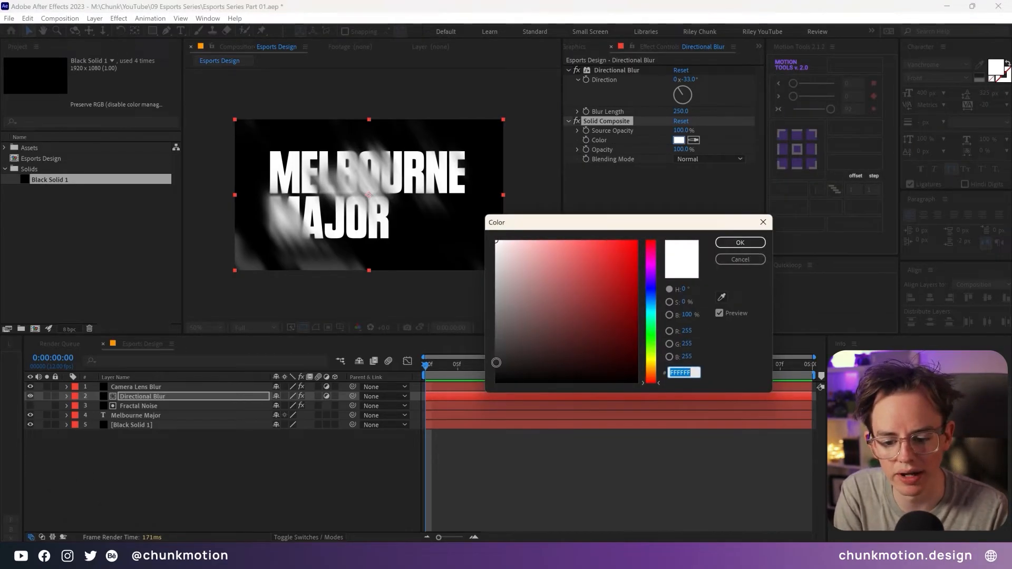
pyautogui.click(496, 381)
pyautogui.click(740, 243)
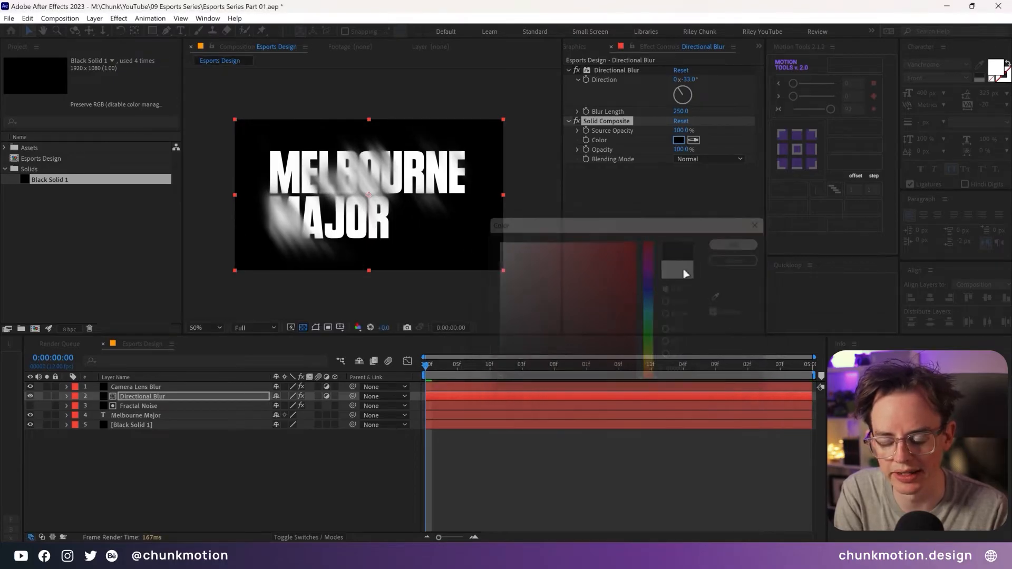
pyautogui.click(153, 398)
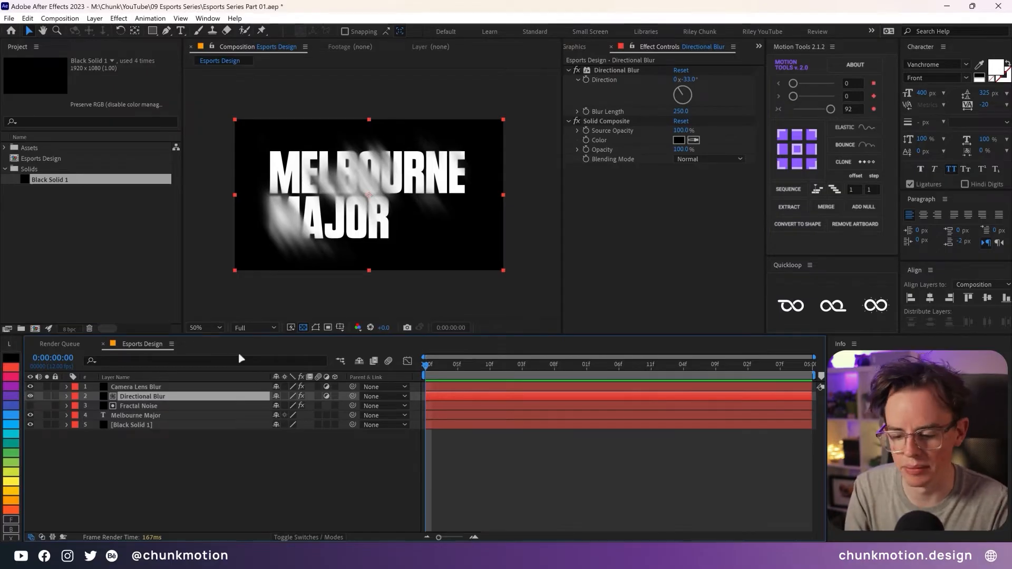
pyautogui.click(181, 463)
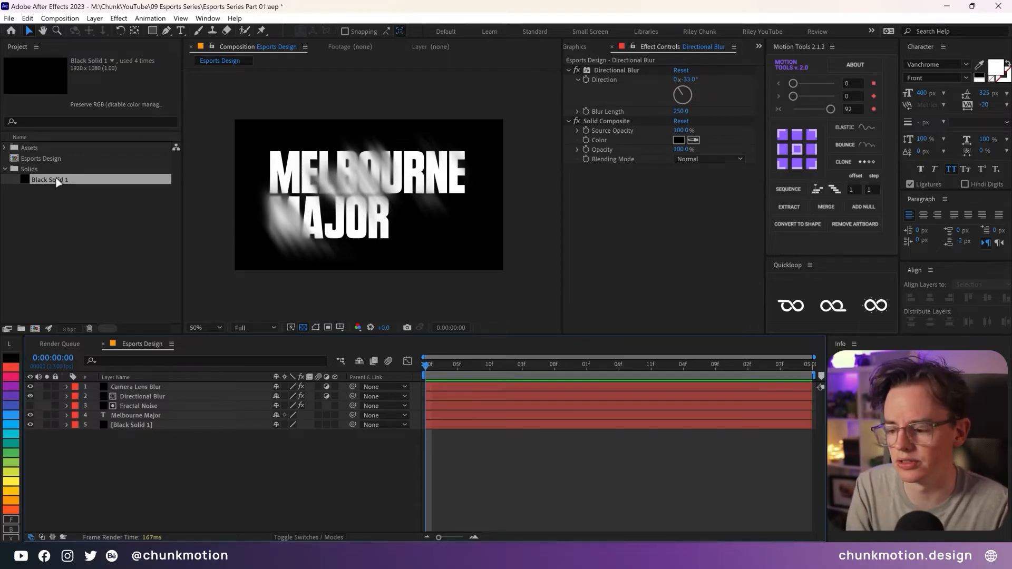
# Add Black Solid 1 as the topmost layer, make it an adjustment layer and rename it Noise.
pyautogui.moveTo(49, 182); pyautogui.dragTo(153, 389)
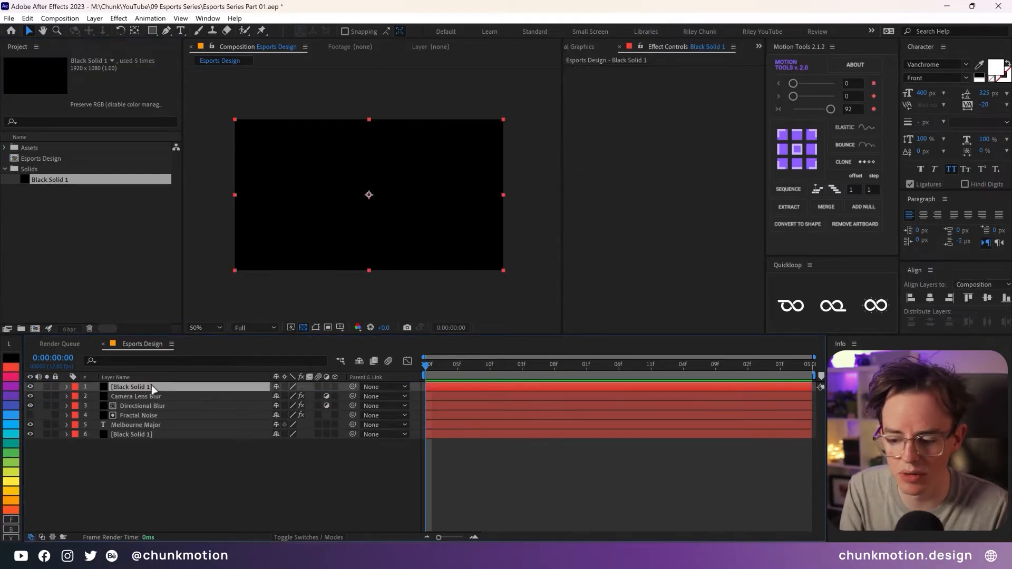
pyautogui.click(327, 387)
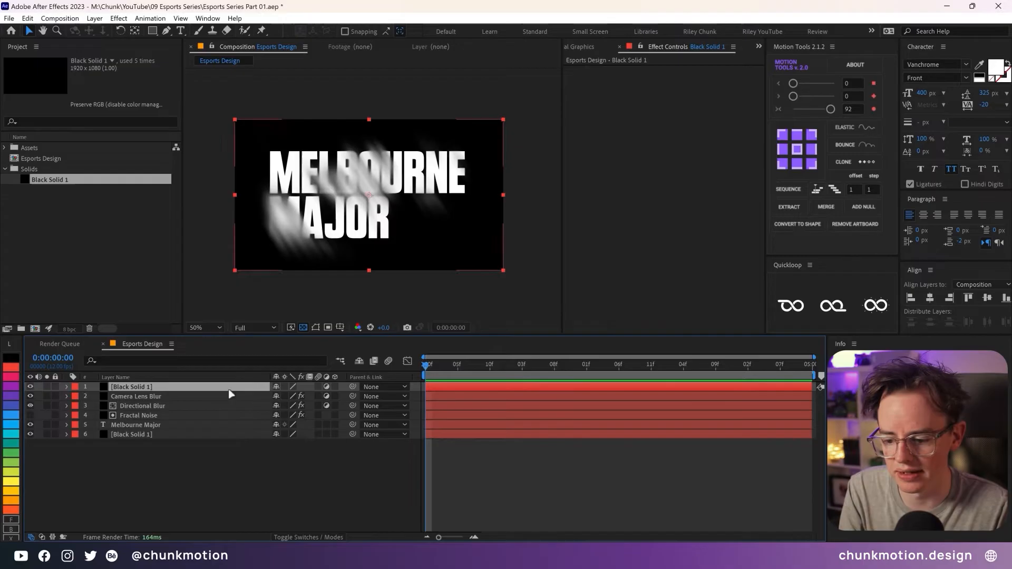
pyautogui.press('Return')
pyautogui.write('Nois')
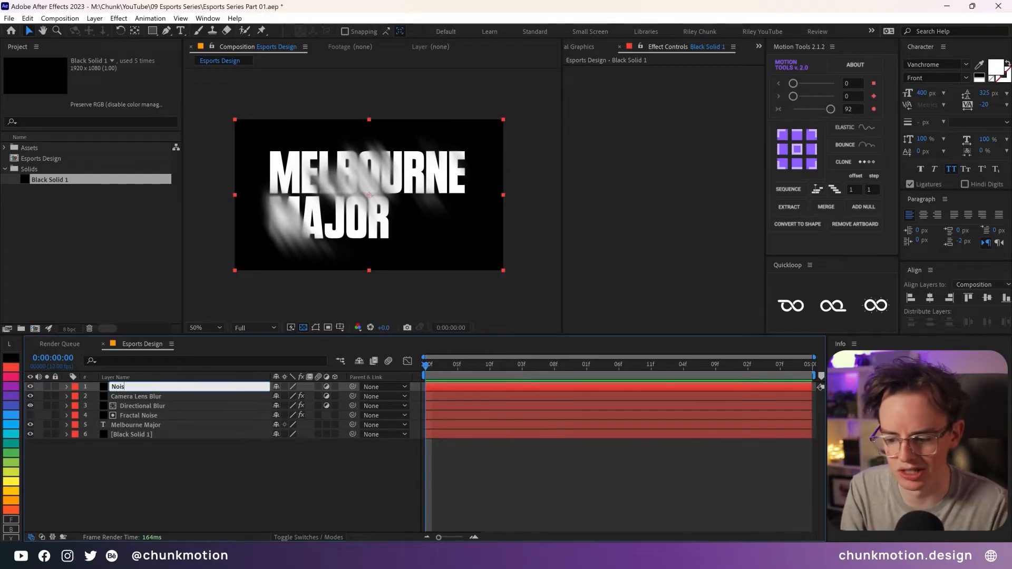
pyautogui.write('e')
pyautogui.press('Return')
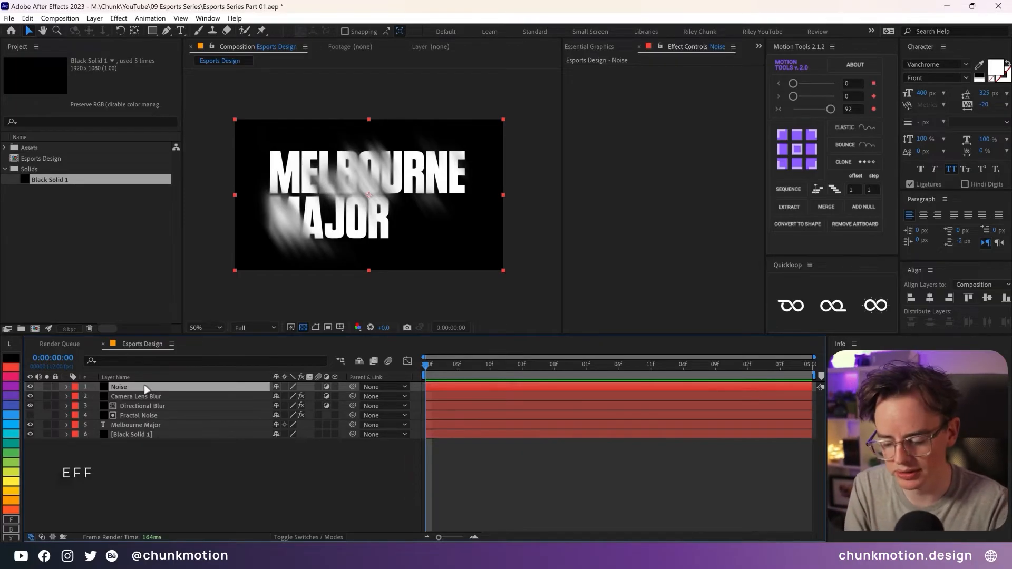
# Apply the Noise HLS Auto effect to the Noise layer.
pyautogui.hotkey('ctrl', 'space')
pyautogui.write('noise')
pyautogui.press('Down')
pyautogui.press('Down')
pyautogui.press('Down')
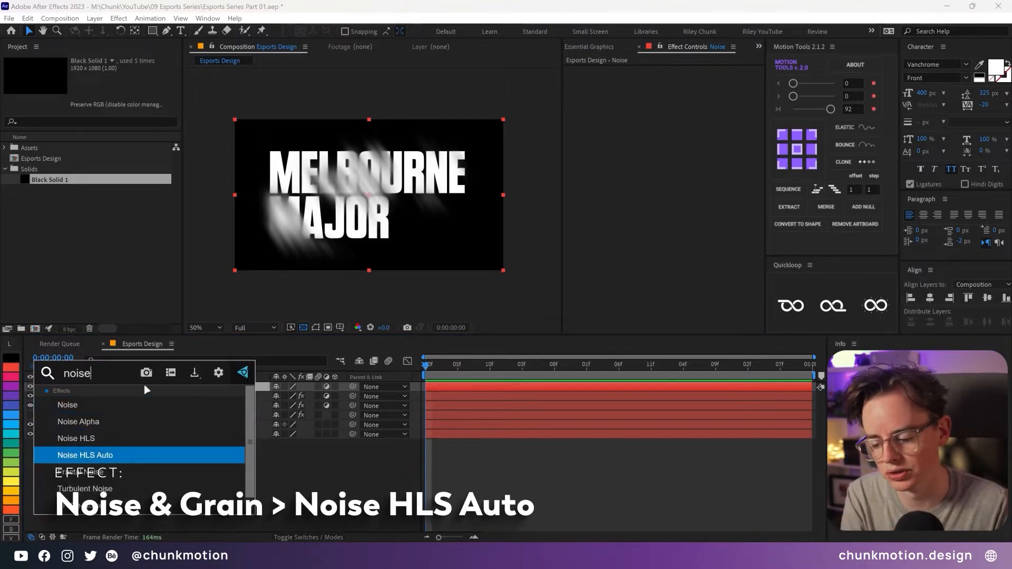
pyautogui.press('Return')
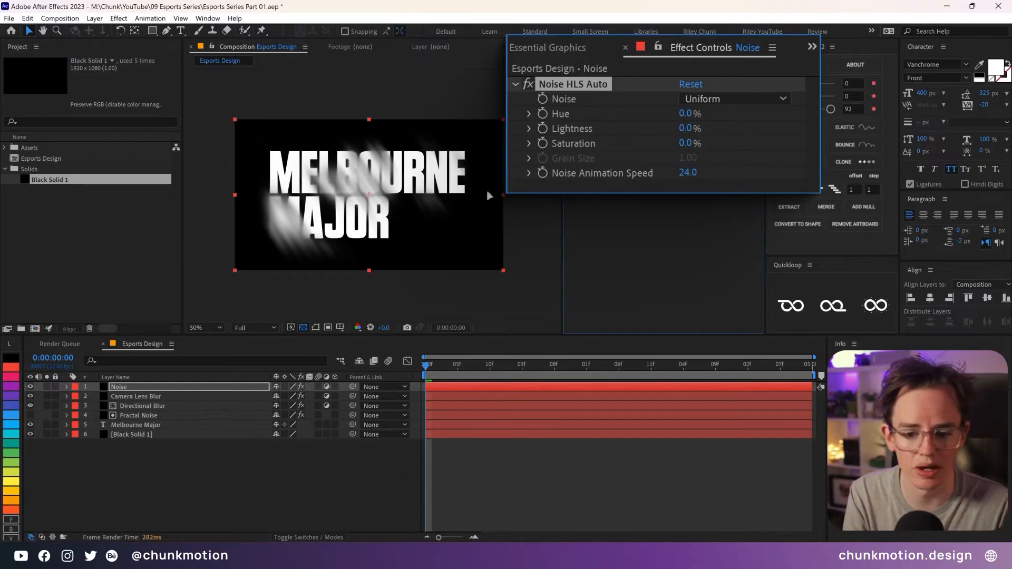
# Set the Noise layer's noise lightness to 4% and inspect the grain on the lettering up close.
pyautogui.click(689, 129)
pyautogui.write('4')
pyautogui.press('Return')
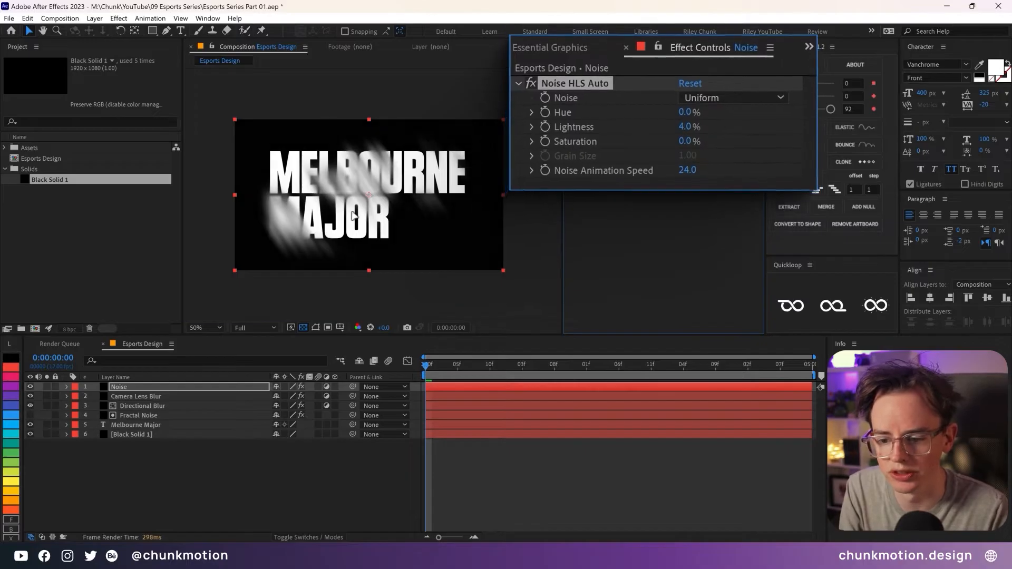
pyautogui.scroll(4, 353, 213)
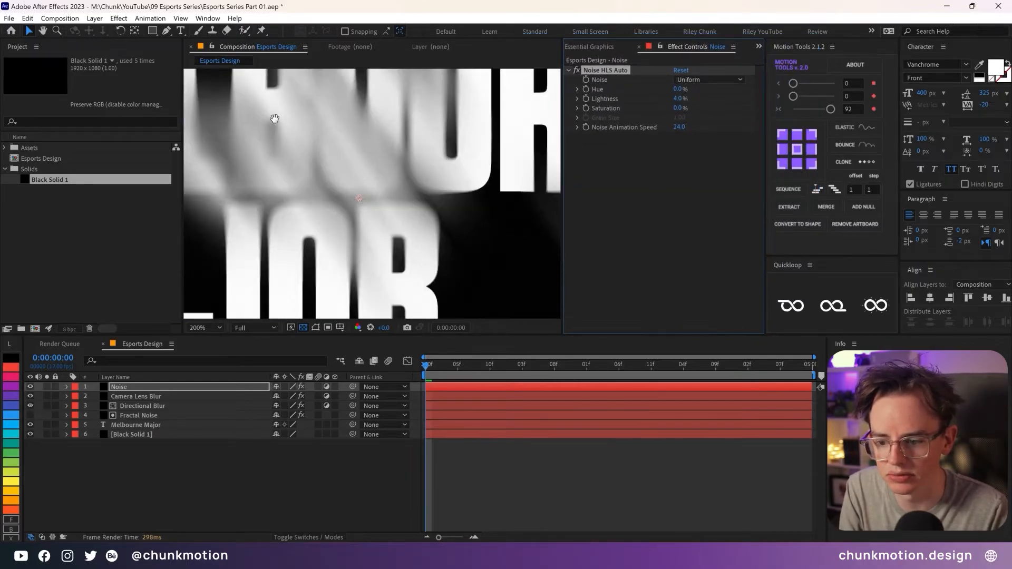
pyautogui.moveTo(241, 102); pyautogui.dragTo(440, 256)
pyautogui.moveTo(400, 147); pyautogui.dragTo(332, 202)
pyautogui.moveTo(372, 243); pyautogui.dragTo(390, 93)
pyautogui.moveTo(334, 228); pyautogui.dragTo(269, 165)
pyautogui.press('v')
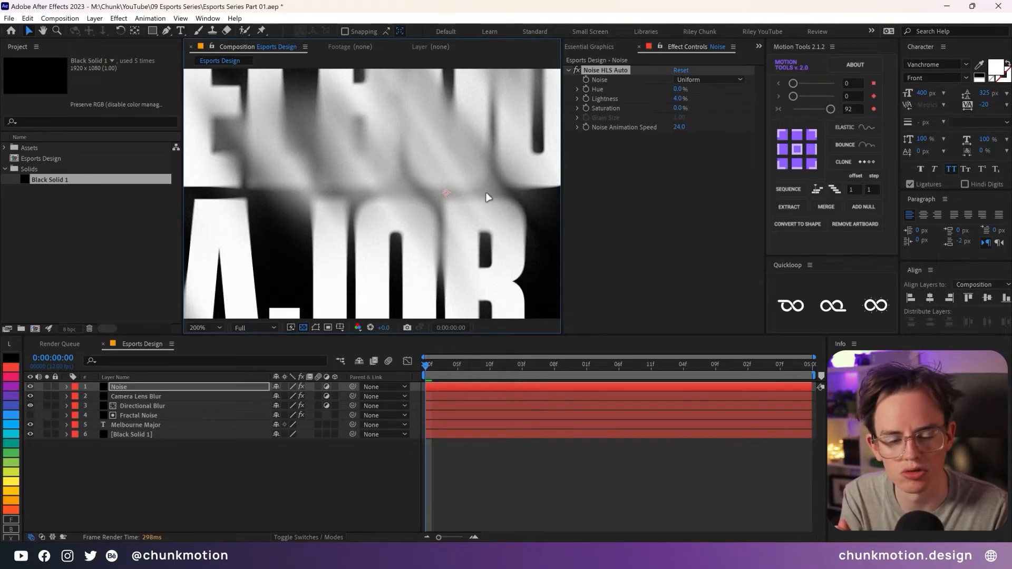
# Add another Black Solid 1 directly below the Noise layer and rename it Blurred Noise.
pyautogui.moveTo(47, 182); pyautogui.dragTo(166, 394)
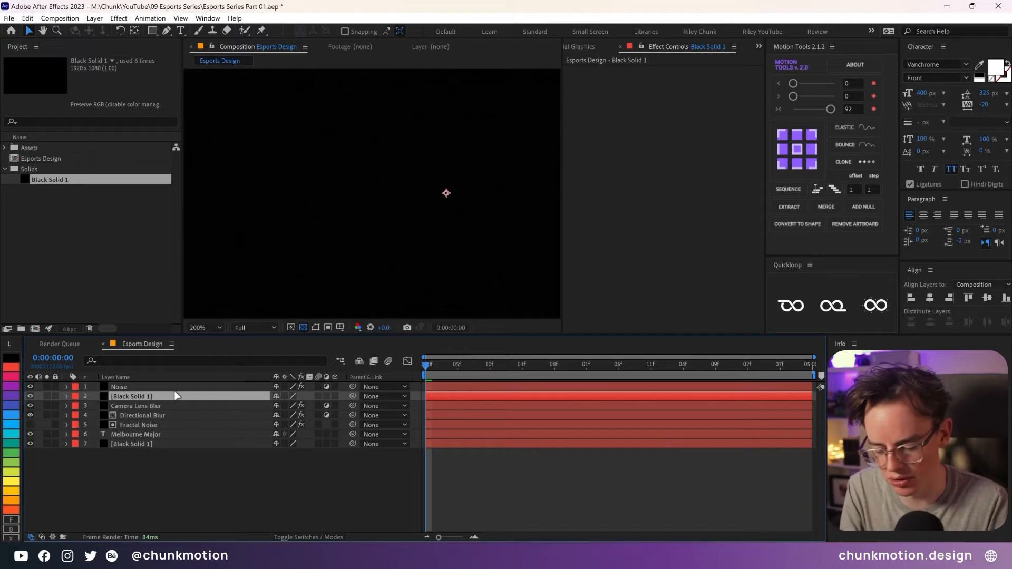
pyautogui.press('Return')
pyautogui.write('Blurred Noise')
pyautogui.press('Return')
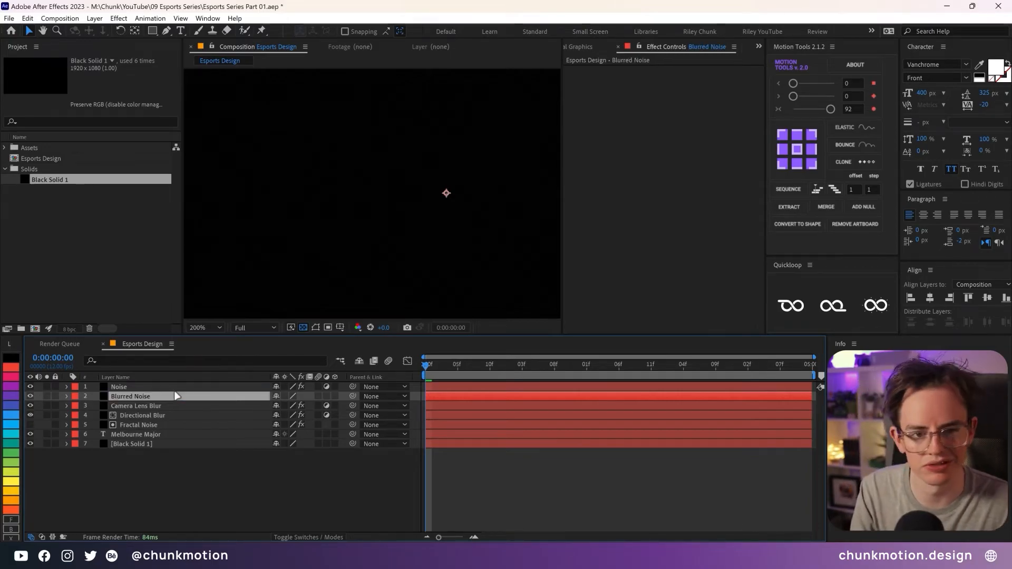
# Apply the Noise HLS Auto effect to the Blurred Noise layer and make it an adjustment layer.
pyautogui.hotkey('ctrl', 'space')
pyautogui.write('noise')
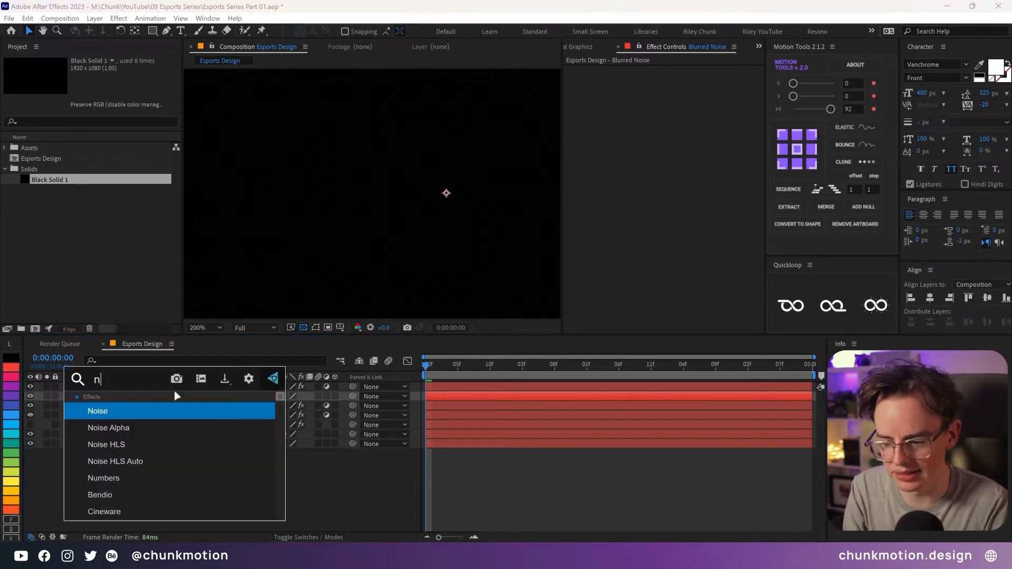
pyautogui.press('Down')
pyautogui.press('Down')
pyautogui.press('Down')
pyautogui.press('Return')
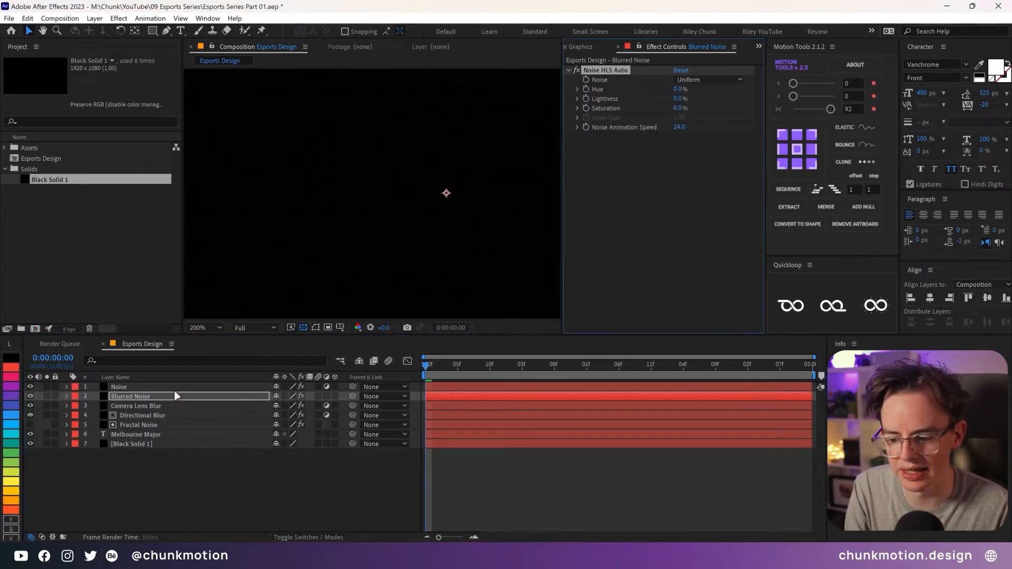
pyautogui.click(327, 396)
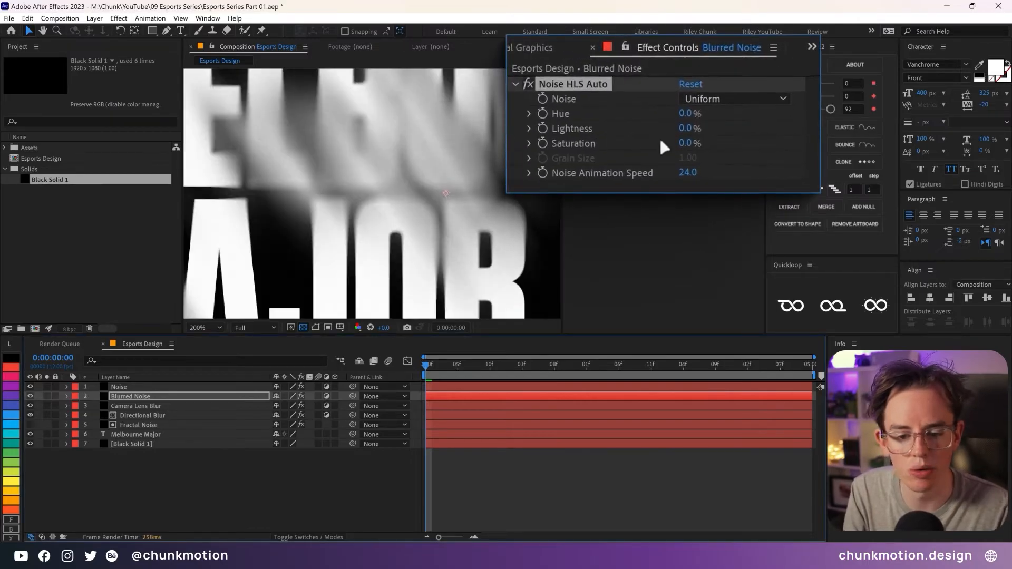
# Set the Blurred Noise layer's noise lightness to 40%.
pyautogui.click(688, 129)
pyautogui.write('40')
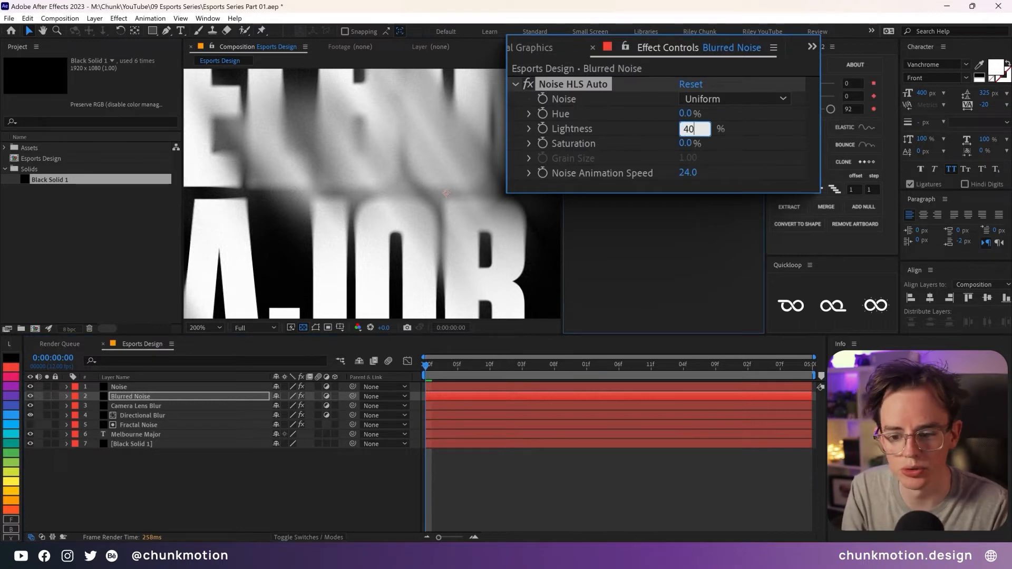
pyautogui.press('Return')
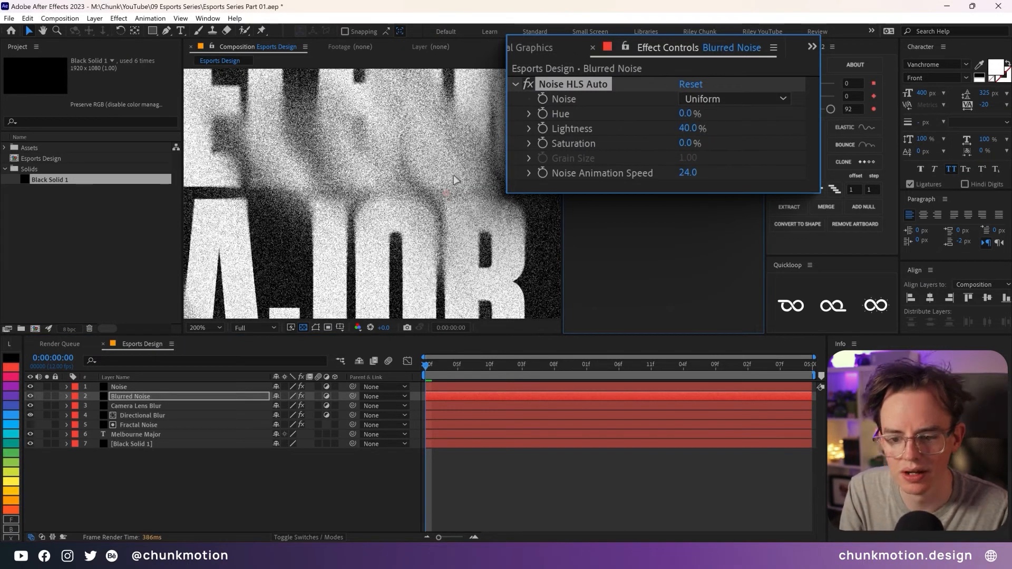
pyautogui.scroll(-1, 457, 180)
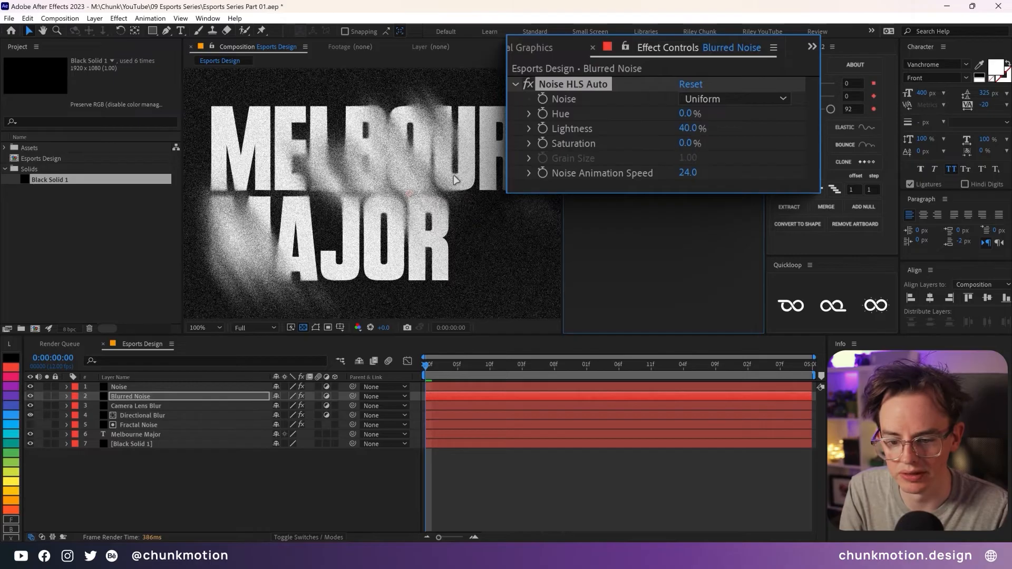
pyautogui.moveTo(498, 201)
pyautogui.mouseDown()
pyautogui.moveTo(358, 146)
pyautogui.moveTo(504, 199)
pyautogui.mouseUp()
pyautogui.moveTo(451, 169); pyautogui.dragTo(439, 197)
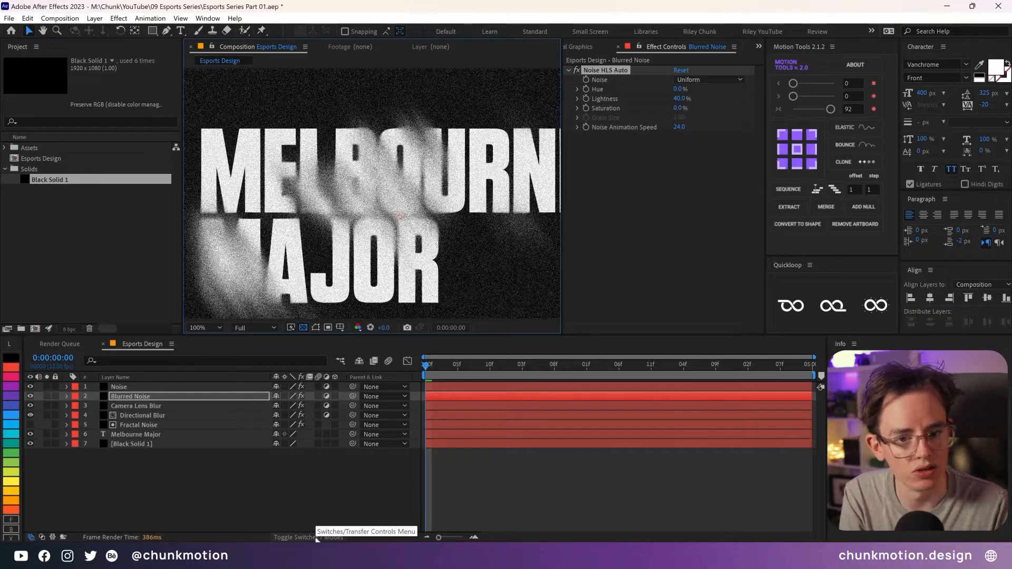
# Set the Blurred Noise layer's blending mode to Soft Light and use Fractal Noise as its luma track matte.
pyautogui.click(316, 538)
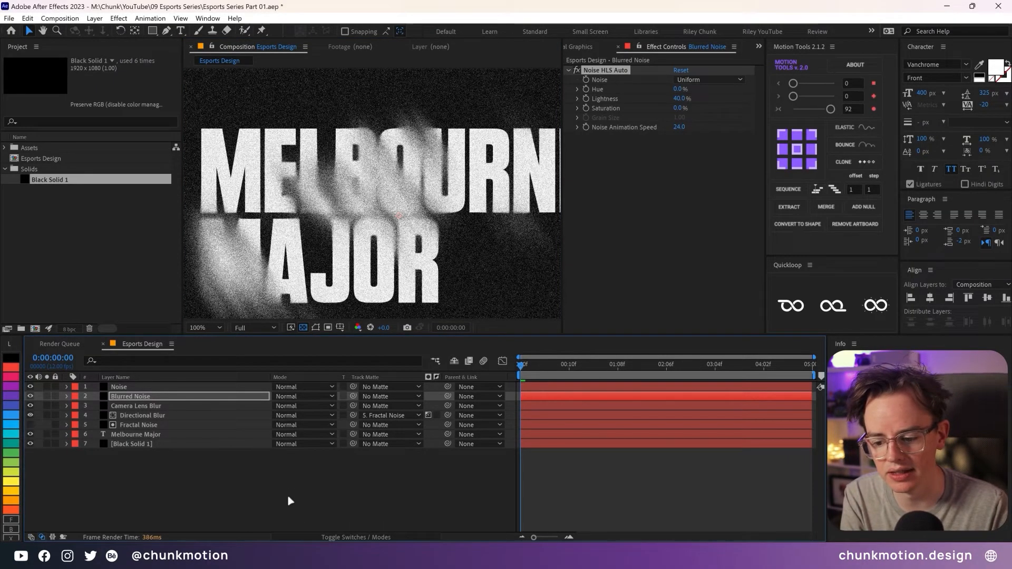
pyautogui.click(293, 396)
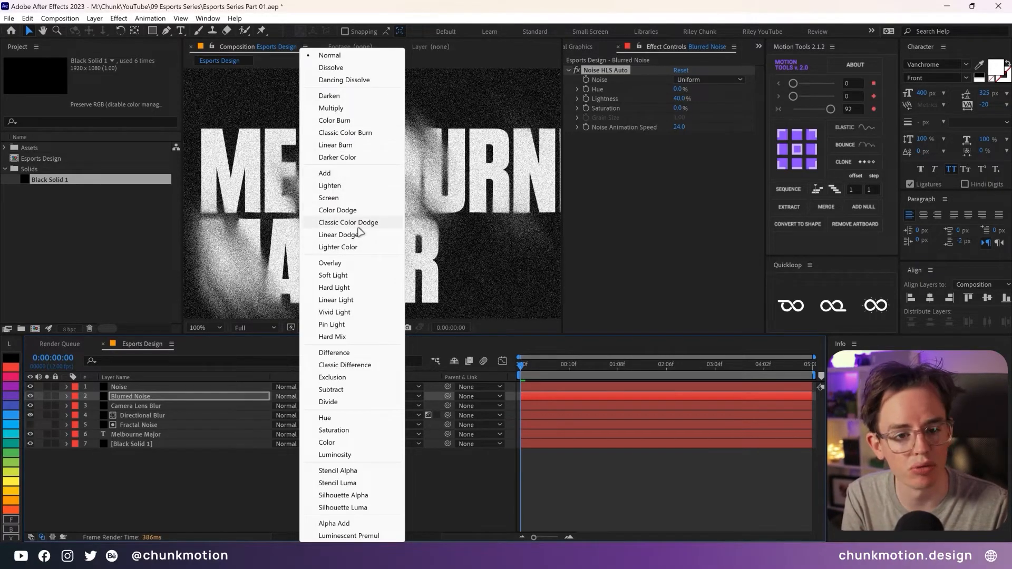
pyautogui.click(354, 277)
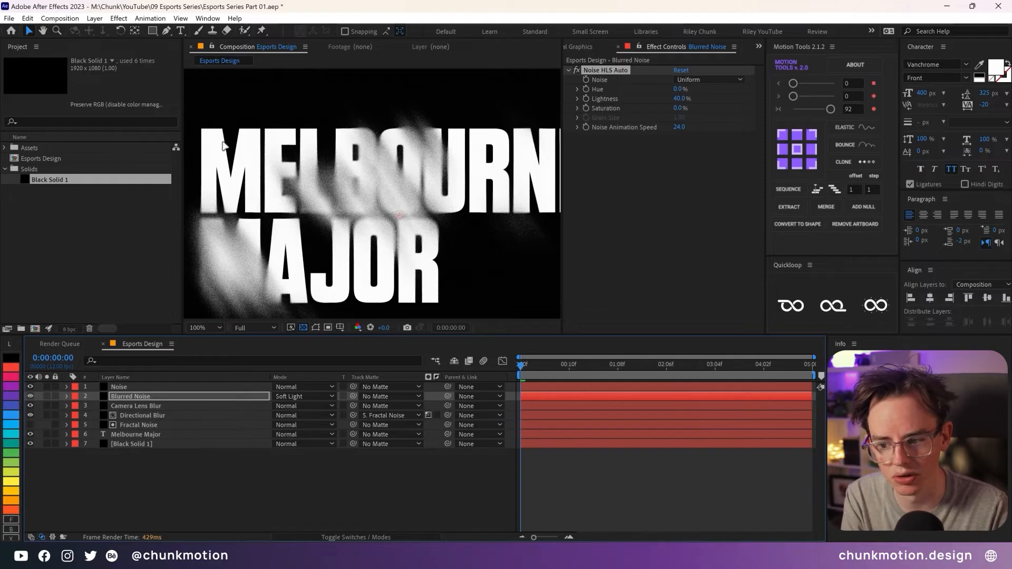
pyautogui.scroll(2, 401, 200)
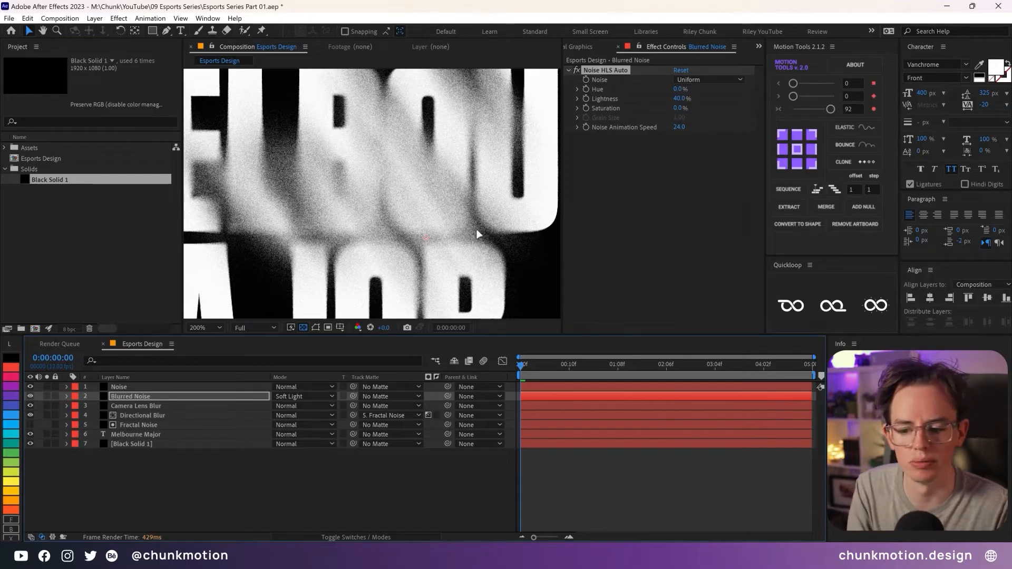
pyautogui.scroll(-2, 477, 234)
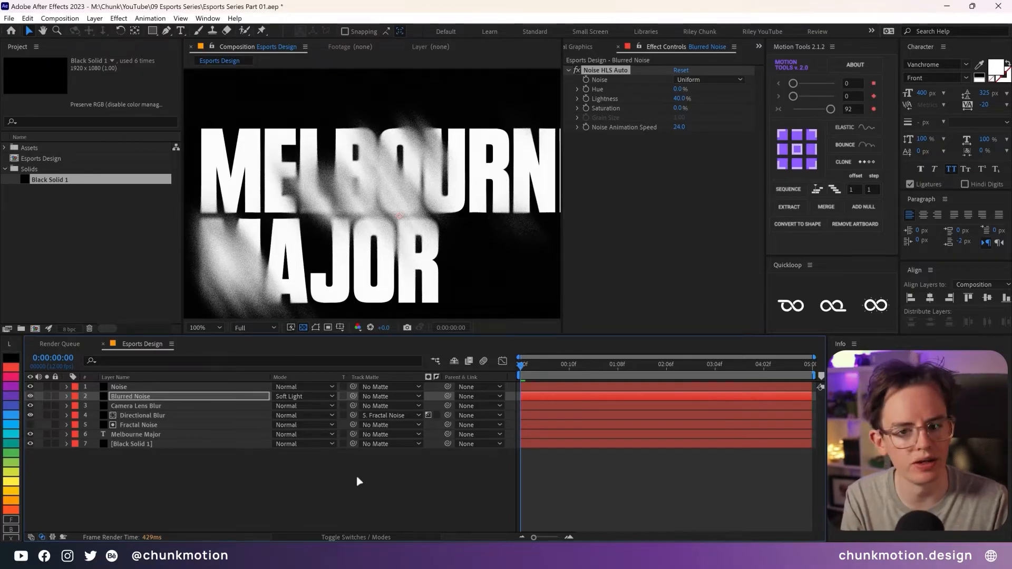
pyautogui.moveTo(353, 397); pyautogui.dragTo(134, 425)
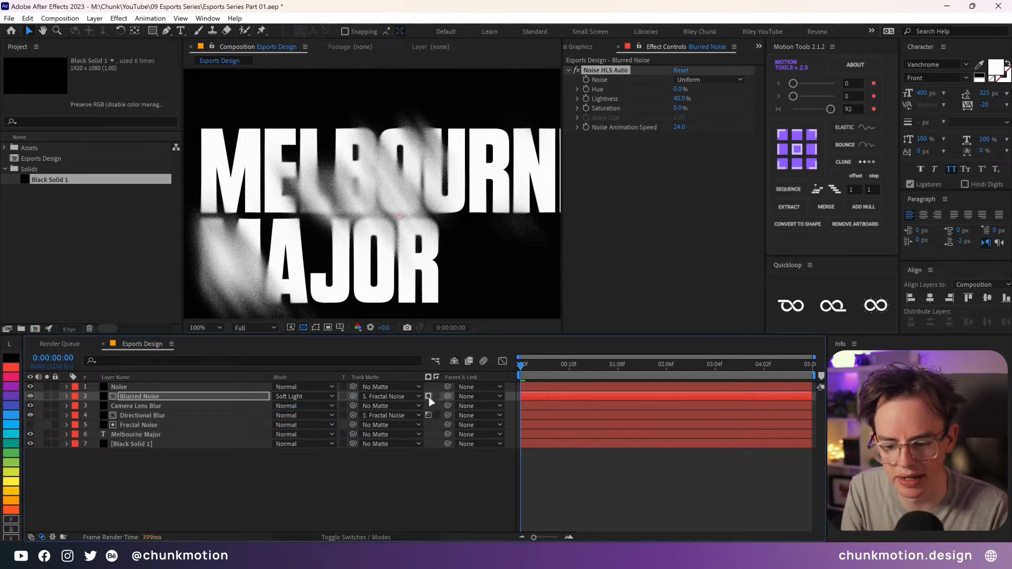
pyautogui.click(406, 496)
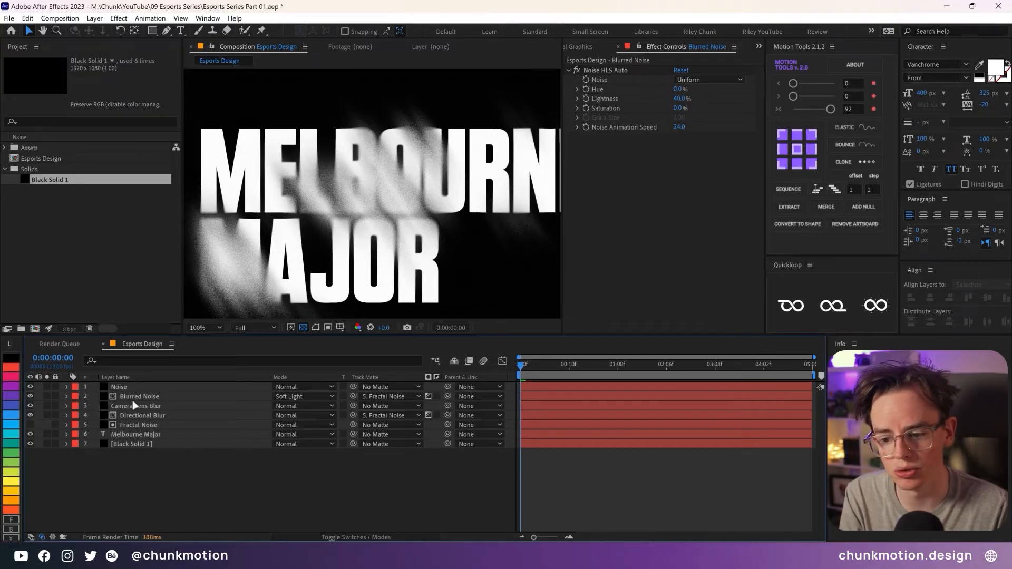
# Add Black Solid 1 directly below the Noise layer, rename it Toner and make it an adjustment layer.
pyautogui.moveTo(47, 182); pyautogui.dragTo(137, 395)
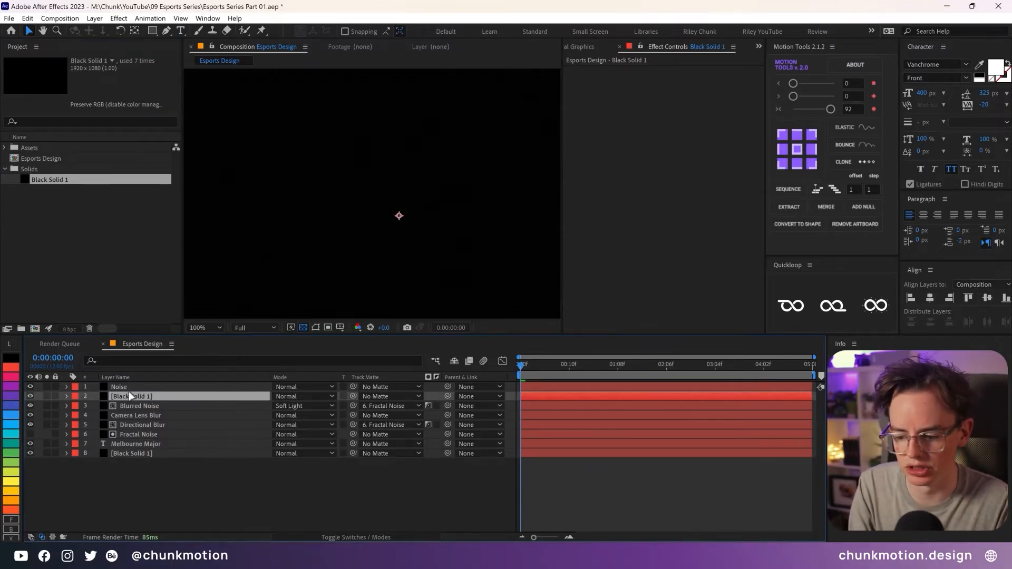
pyautogui.press('Return')
pyautogui.write('Toner')
pyautogui.press('Return')
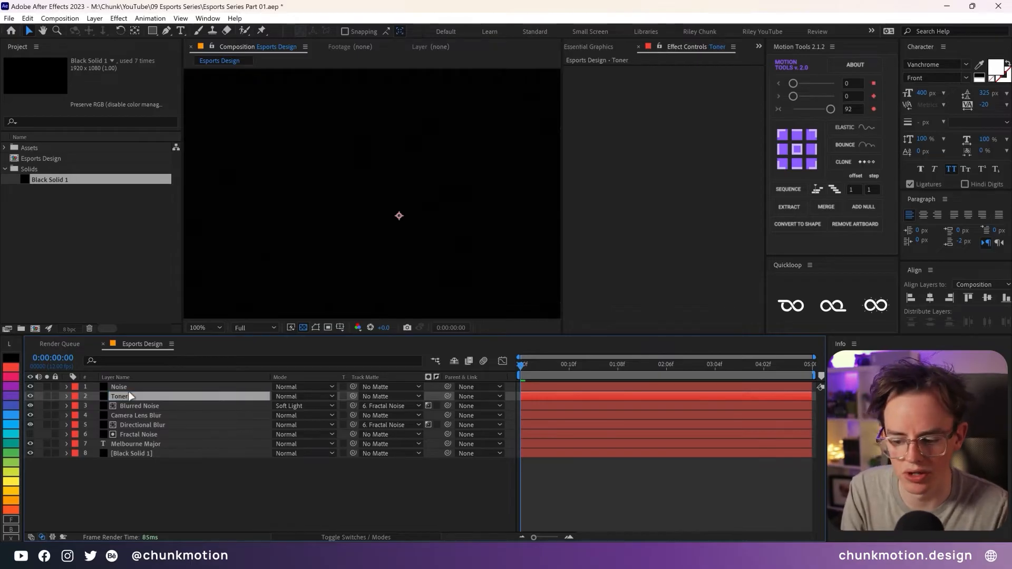
pyautogui.click(331, 538)
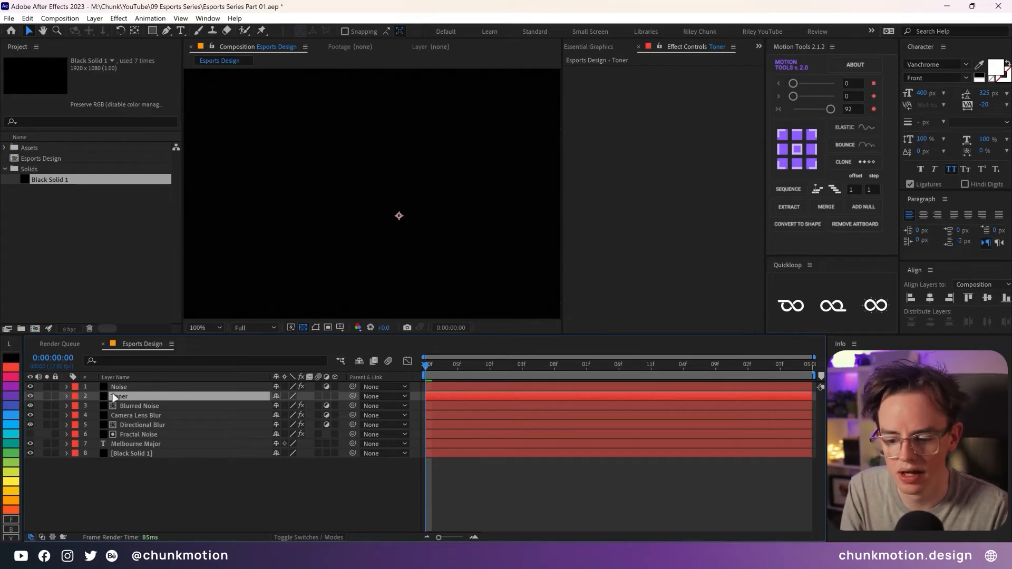
pyautogui.click(327, 396)
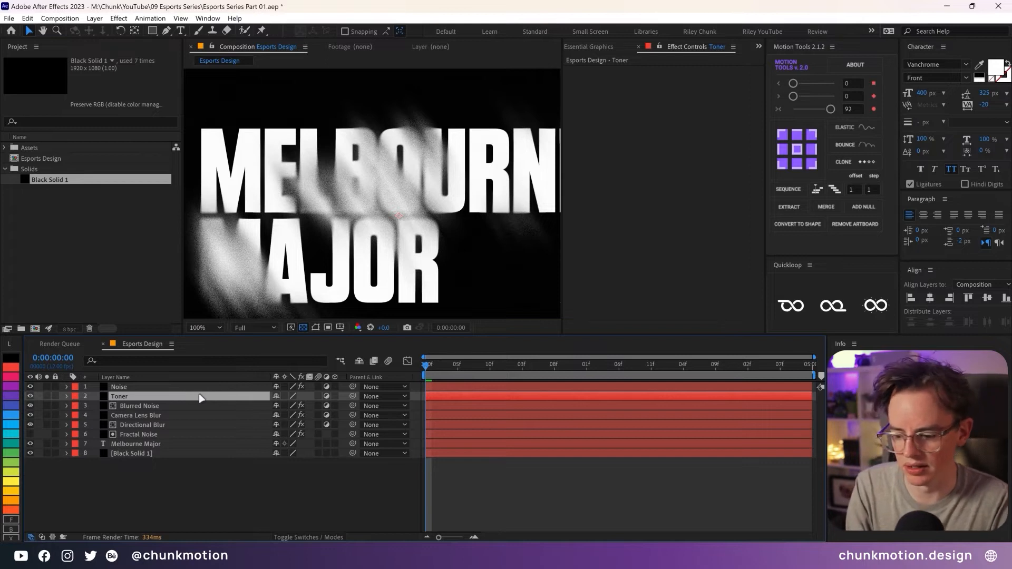
# Apply the CC Toner effect to the Toner layer.
pyautogui.hotkey('ctrl', 'space')
pyautogui.write('cc to')
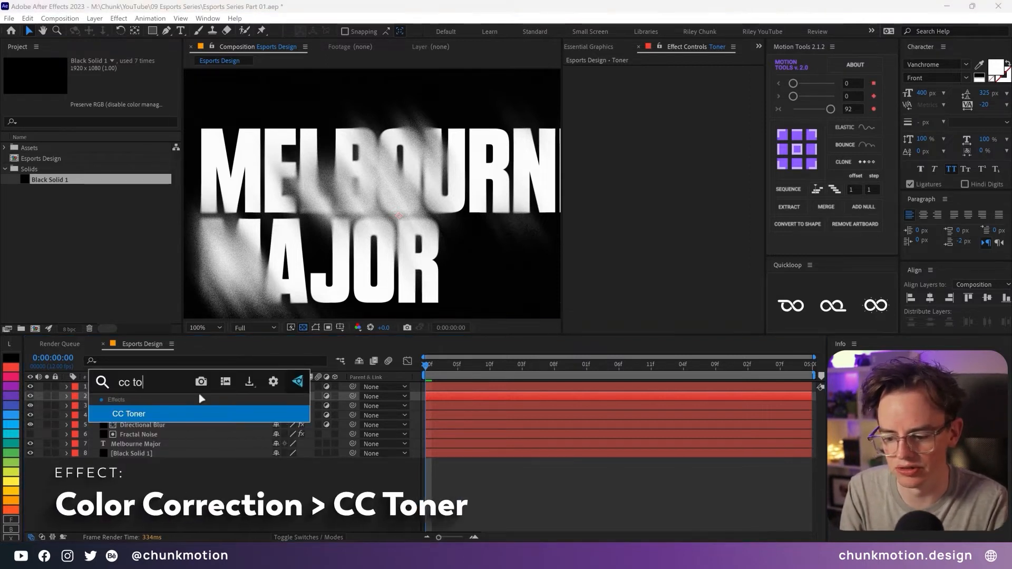
pyautogui.press('Return')
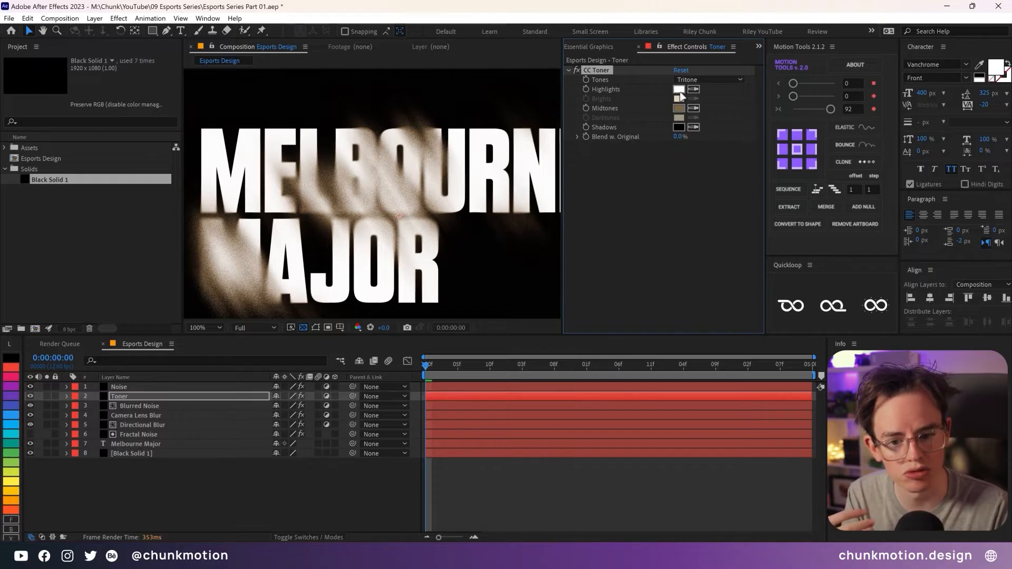
# Set the CC Toner highlights colour to a pale cream, about ECE1B7.
pyautogui.click(679, 89)
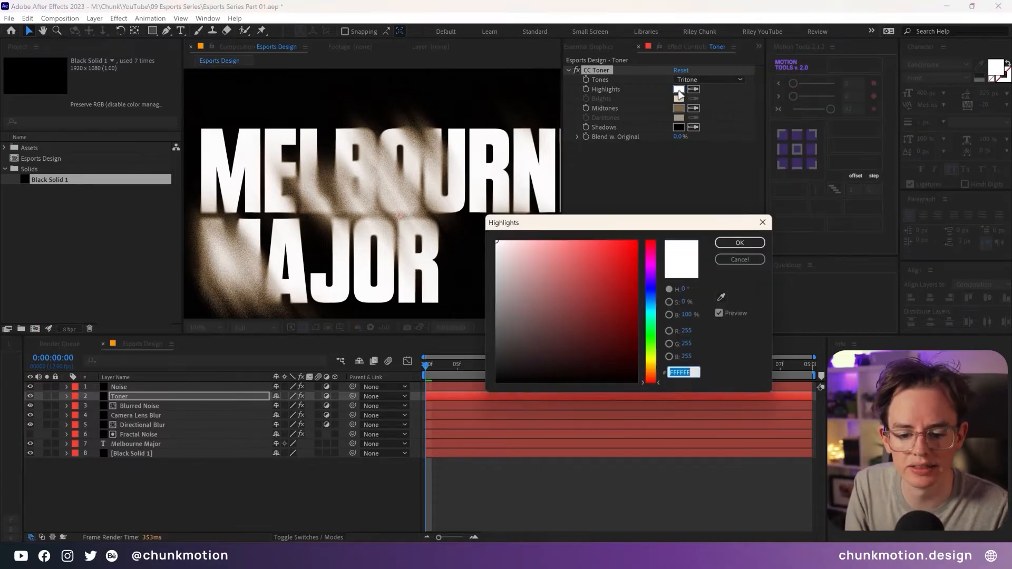
pyautogui.click(649, 365)
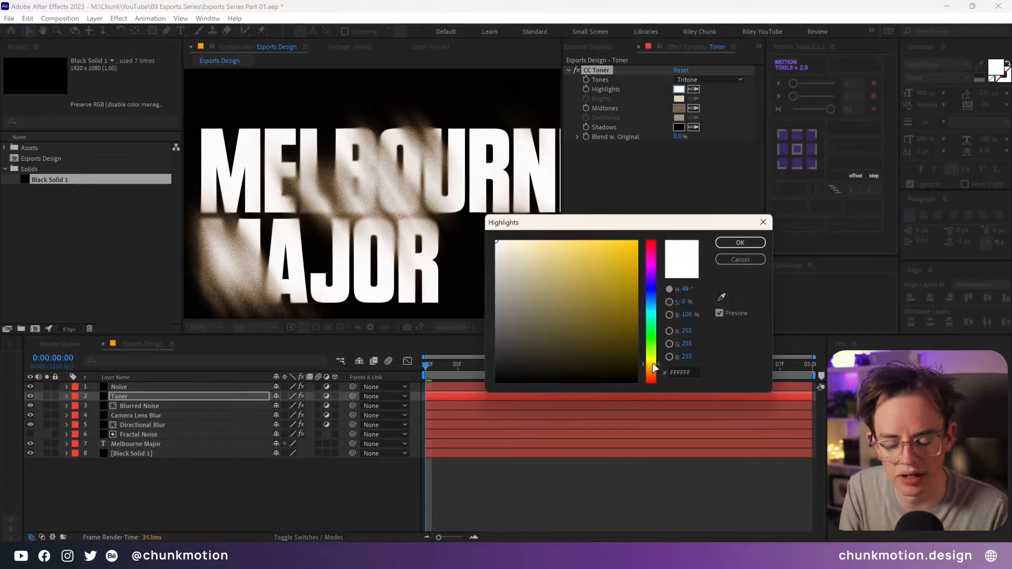
pyautogui.moveTo(535, 251); pyautogui.dragTo(527, 251)
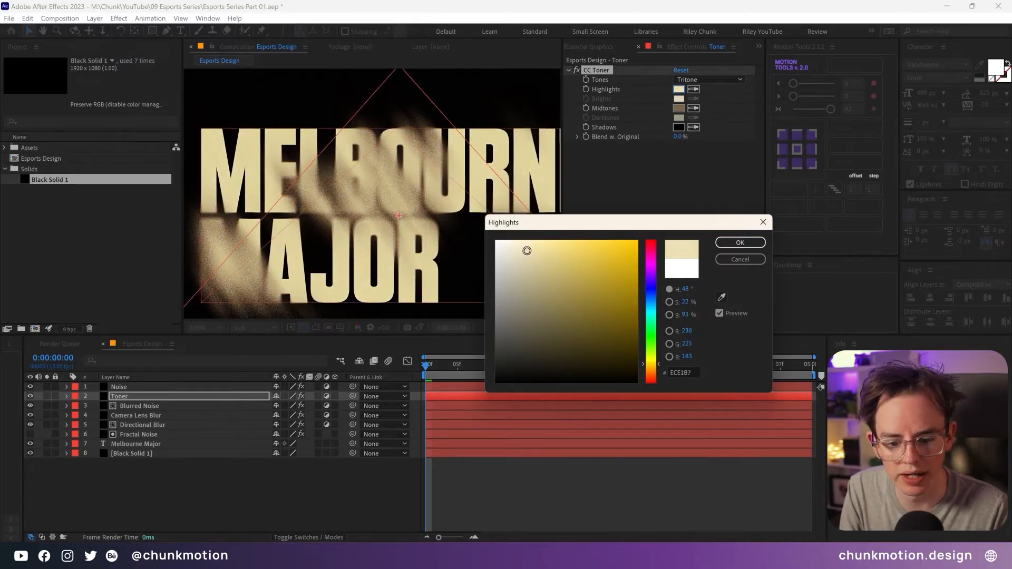
pyautogui.click(740, 243)
# Set the CC Toner midtones colour to a saturated purple, about 782AB4.
pyautogui.click(679, 110)
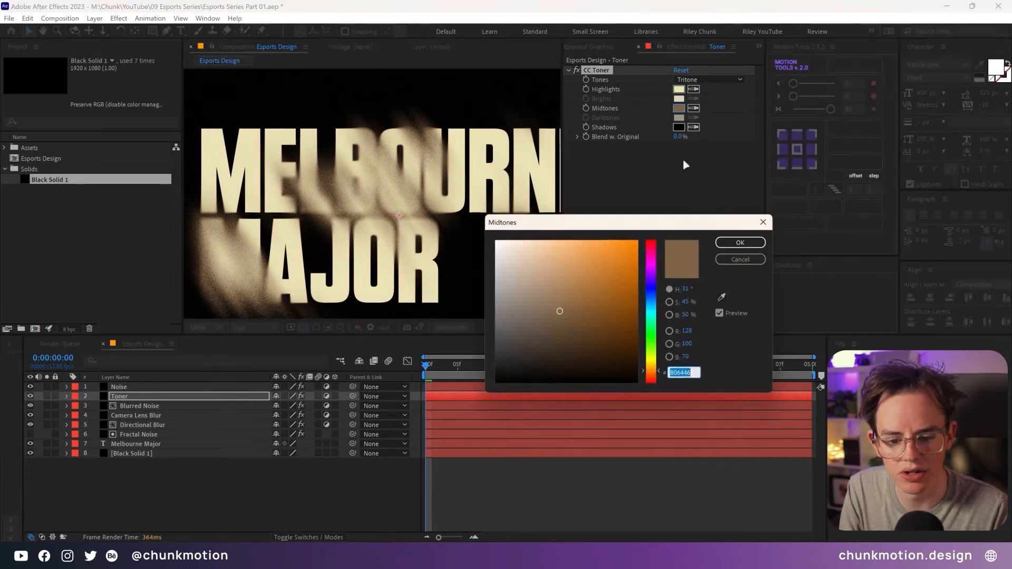
pyautogui.click(654, 275)
pyautogui.moveTo(596, 285); pyautogui.dragTo(599, 284)
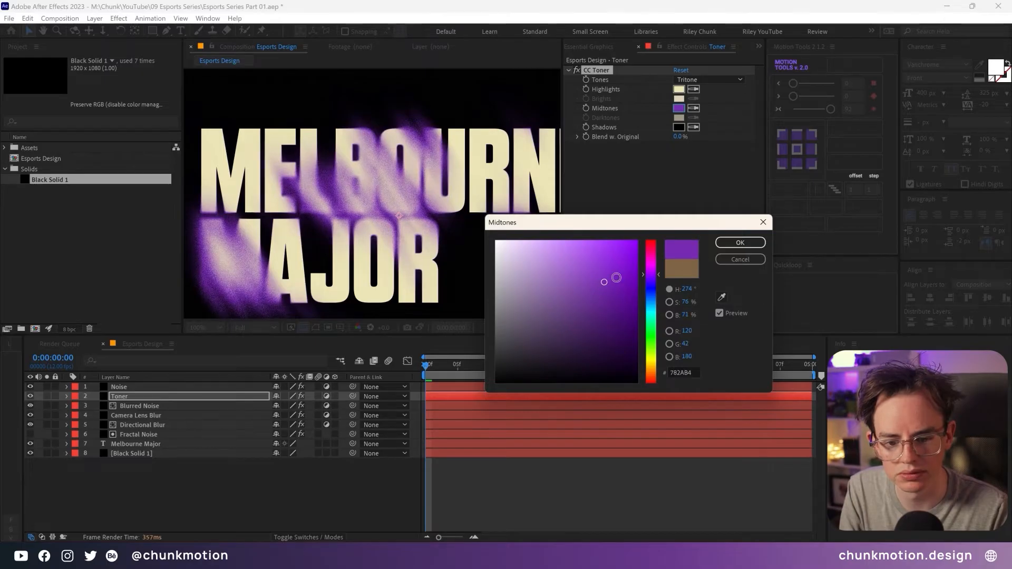
pyautogui.click(740, 243)
# Set the CC Toner shadows to a very dark green and its Blend w. Original to 30%.
pyautogui.click(678, 128)
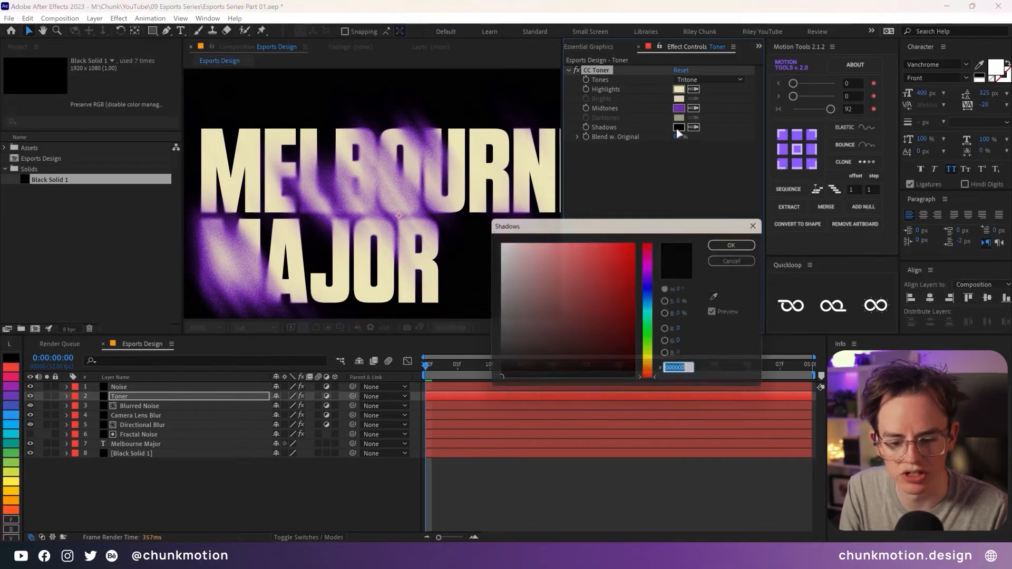
pyautogui.moveTo(653, 285); pyautogui.dragTo(661, 323)
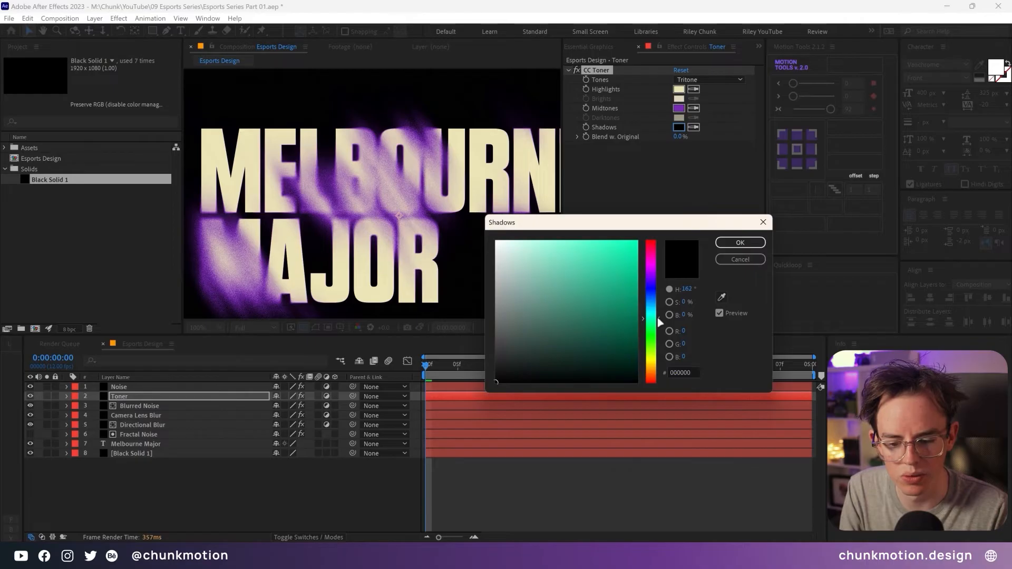
pyautogui.moveTo(592, 306); pyautogui.dragTo(604, 367)
pyautogui.click(740, 241)
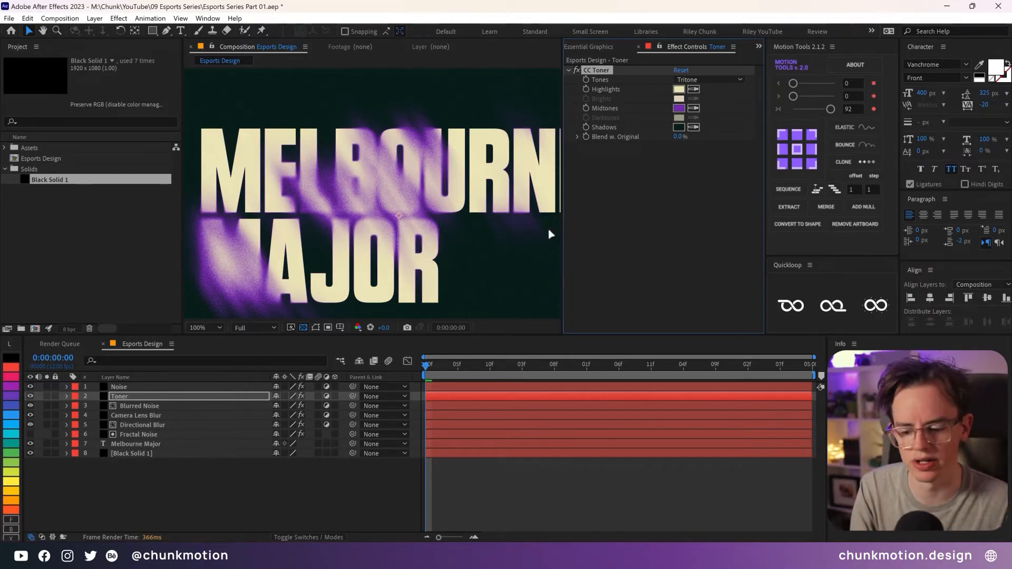
pyautogui.click(677, 137)
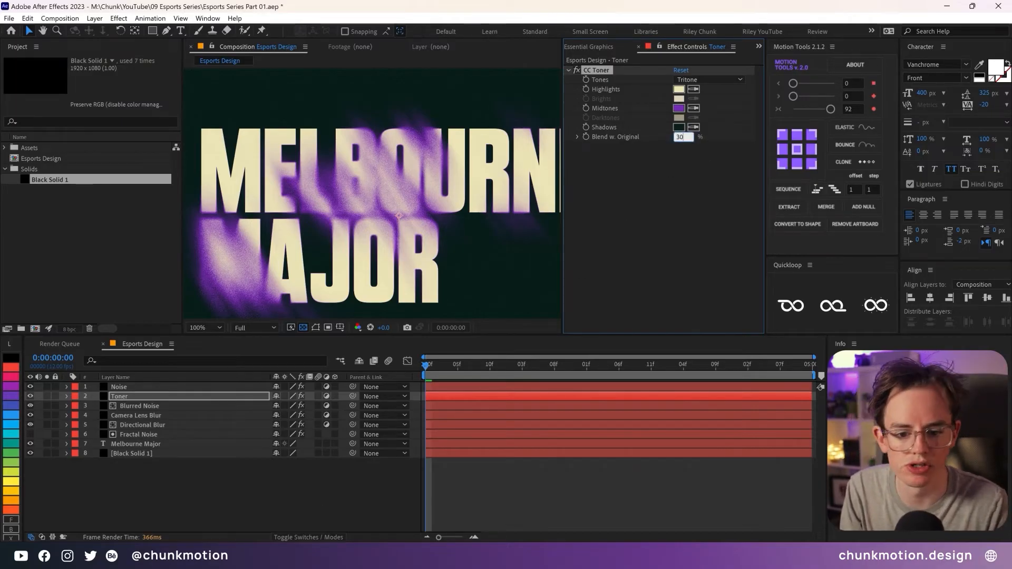
pyautogui.press('Return')
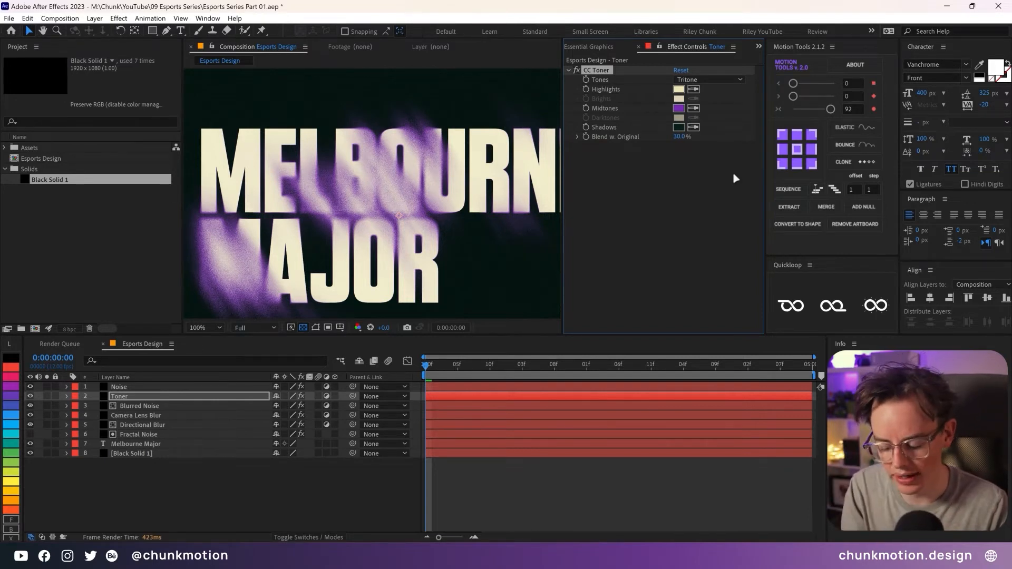
# Apply the Curves effect to the Toner layer above CC Toner and try bending the RGB curve upward.
pyautogui.hotkey('ctrl', 'space')
pyautogui.write('cu')
pyautogui.press('Return')
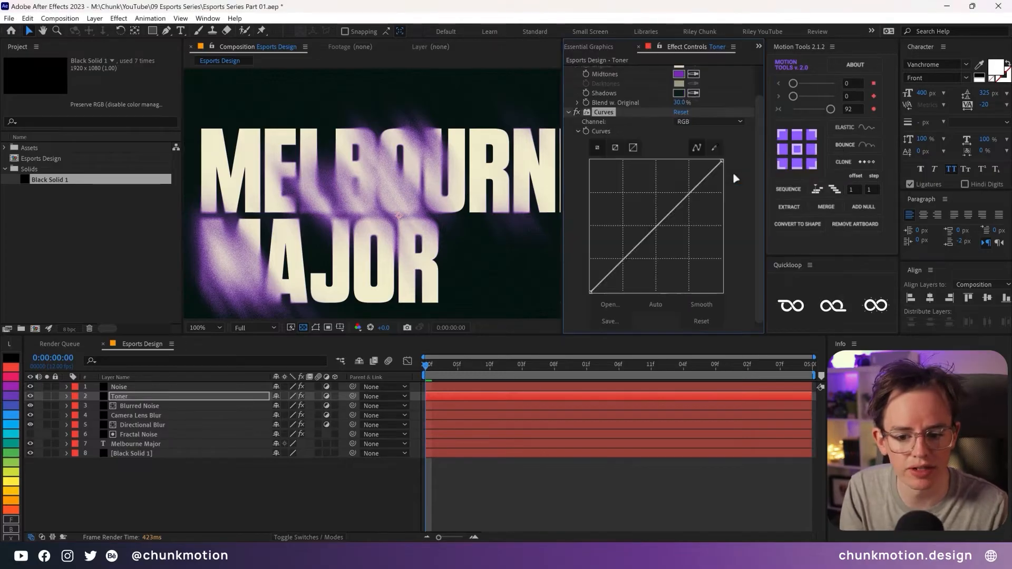
pyautogui.scroll(2, 636, 136)
pyautogui.moveTo(604, 146); pyautogui.dragTo(612, 65)
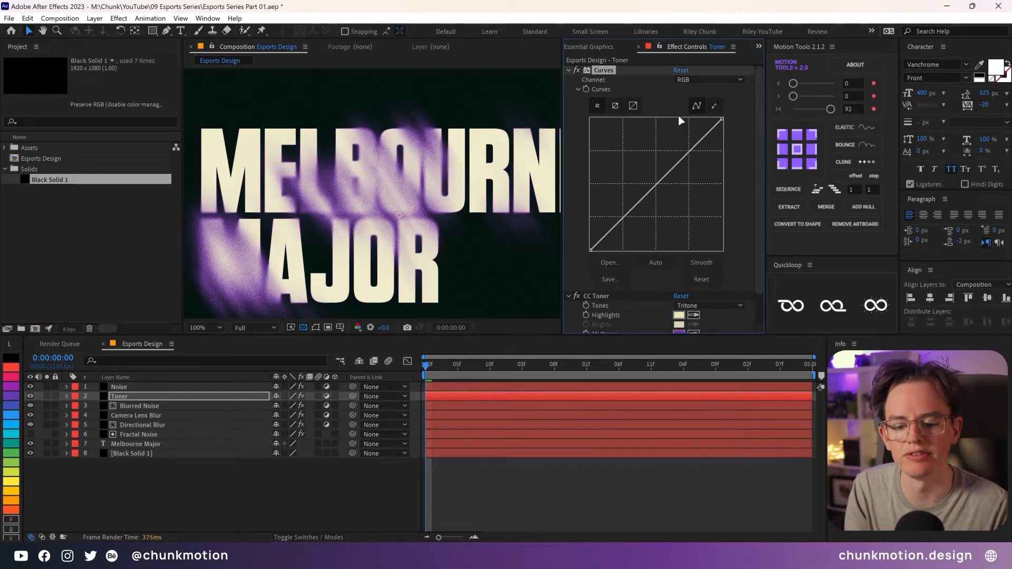
pyautogui.scroll(-1, 601, 138)
pyautogui.moveTo(656, 160); pyautogui.dragTo(642, 140)
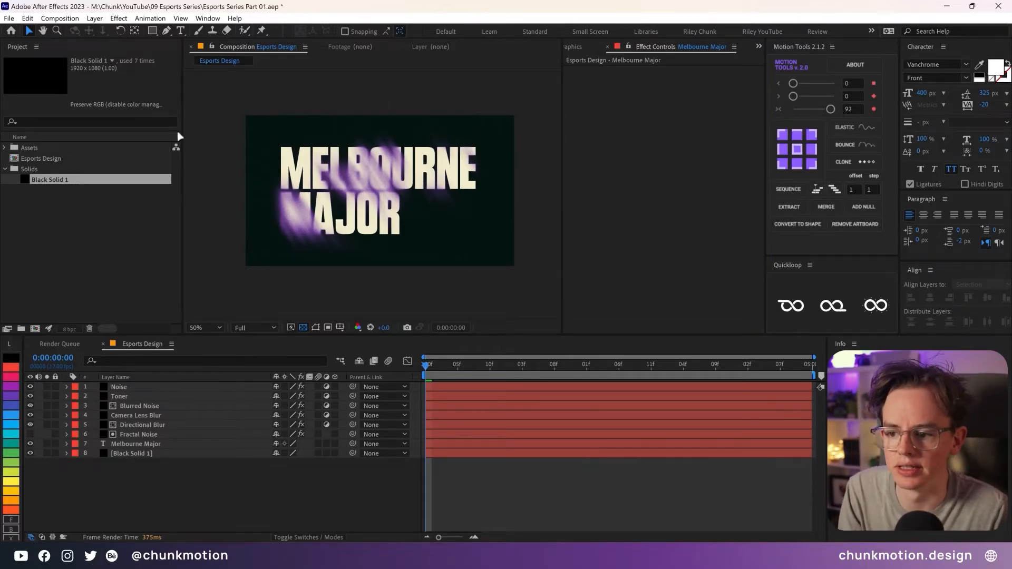
# Create a text layer reading "welcome to the" above the Melbourne Major title.
pyautogui.click(180, 30)
pyautogui.click(290, 136)
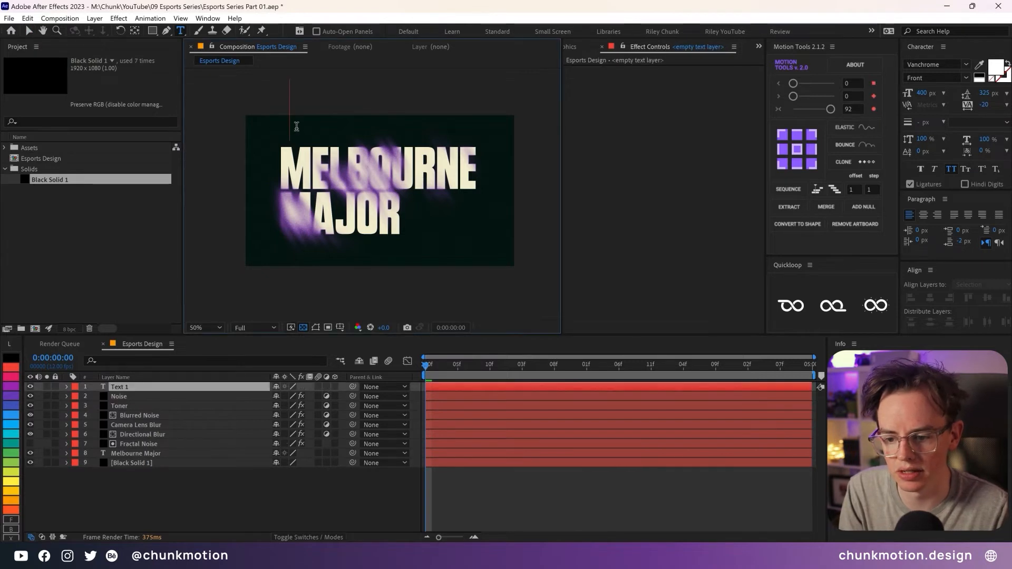
pyautogui.write('welco')
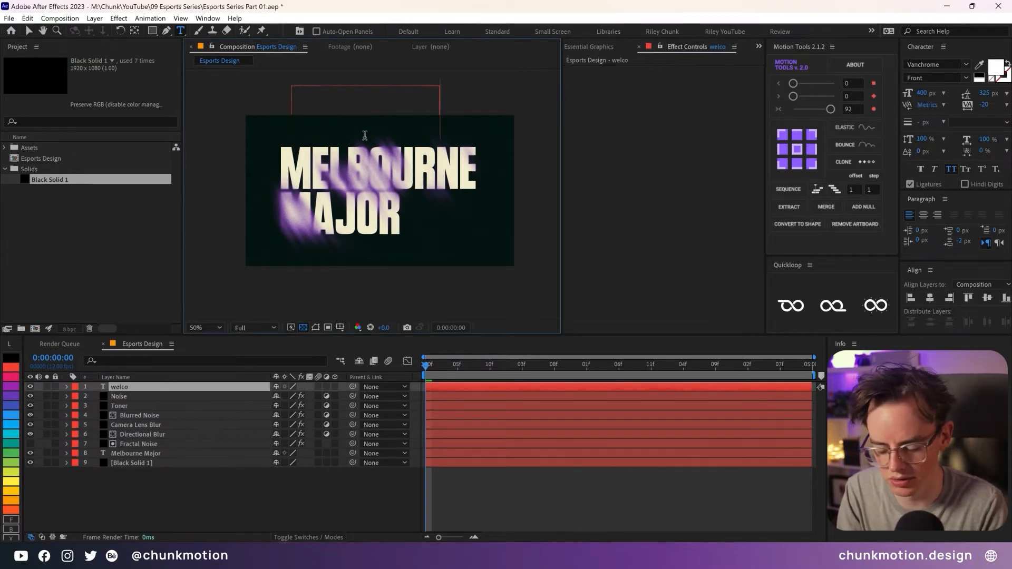
pyautogui.write('me to the')
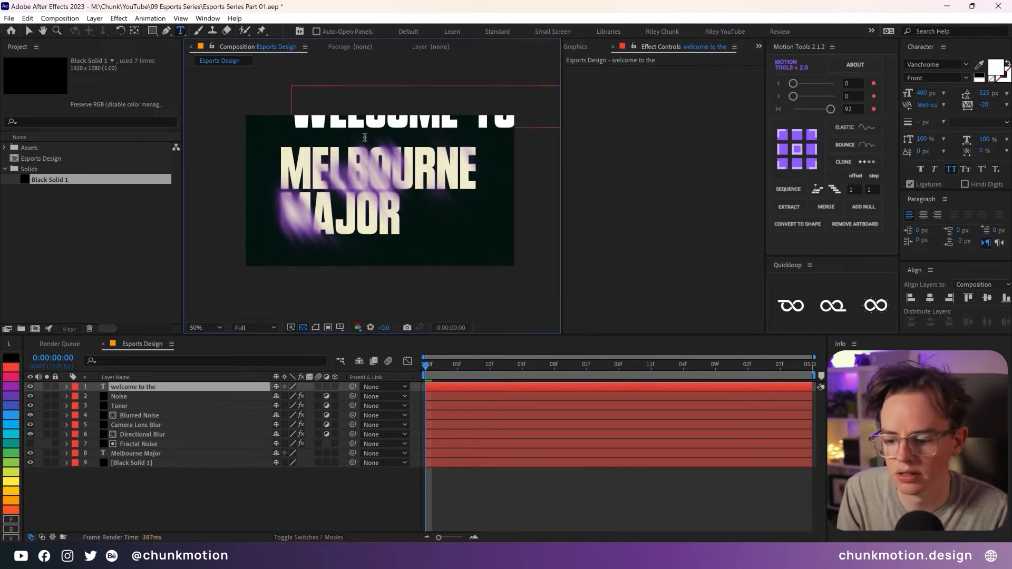
# Move the "welcome to the" layer directly below the Toner layer and place its text just above MELBOURNE, near the title's left edge.
pyautogui.moveTo(145, 389); pyautogui.dragTo(145, 411)
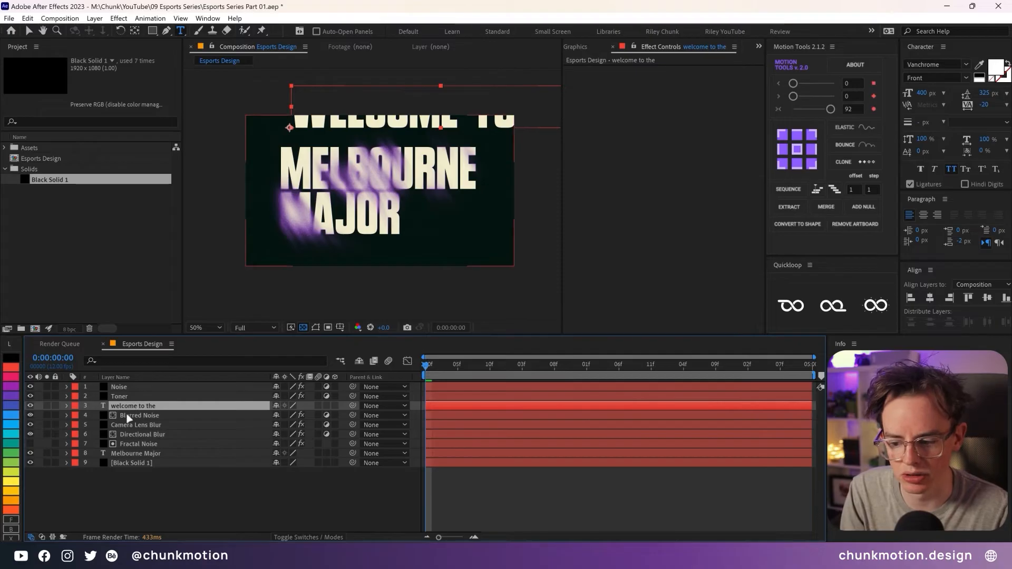
pyautogui.click(134, 414)
pyautogui.click(128, 396)
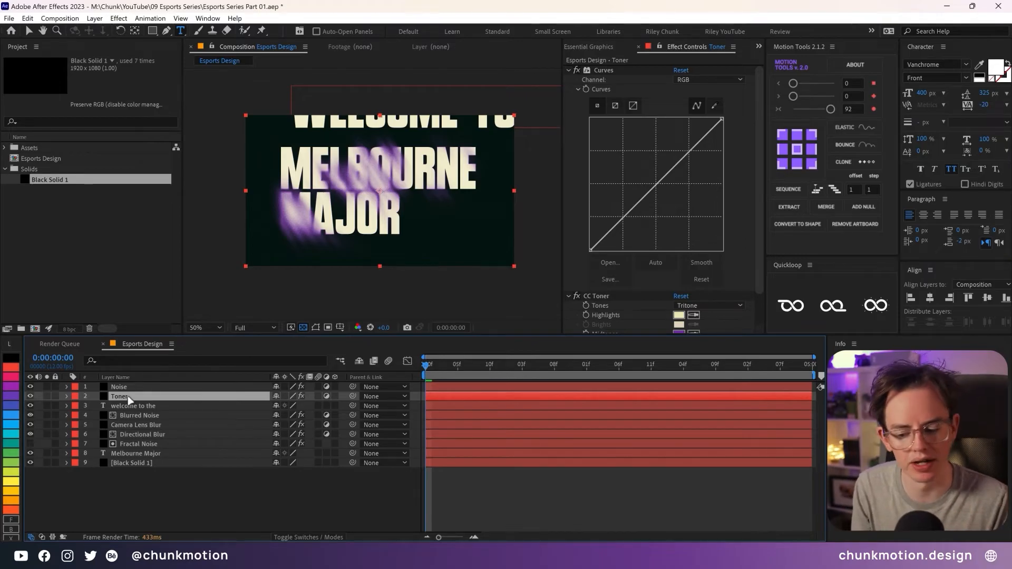
pyautogui.click(139, 407)
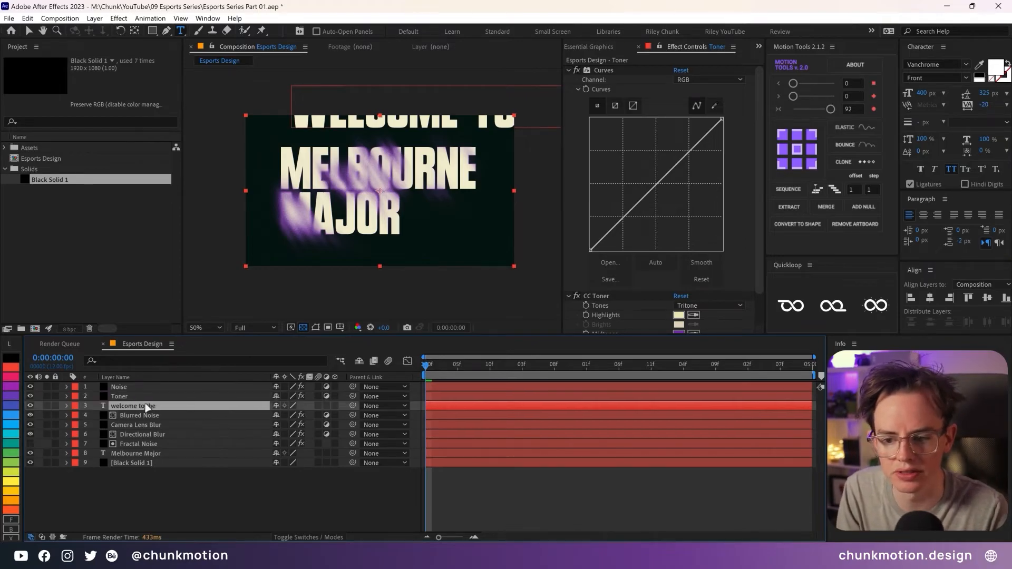
pyautogui.press('v')
pyautogui.moveTo(358, 123); pyautogui.dragTo(348, 138)
# Change the "welcome to the" text's font to Carbon Bold.
pyautogui.click(933, 65)
pyautogui.write('ca')
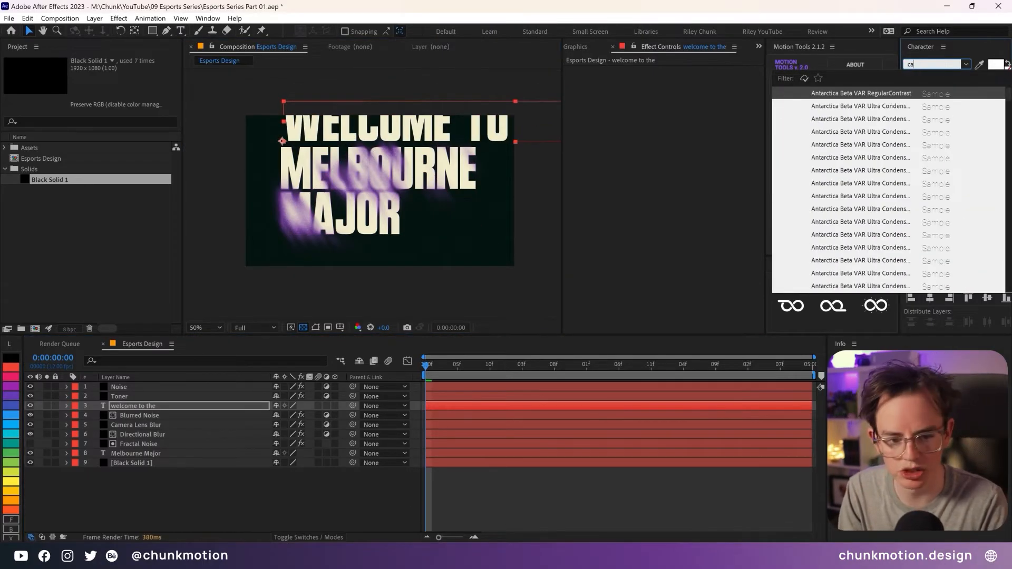
pyautogui.write('rbon')
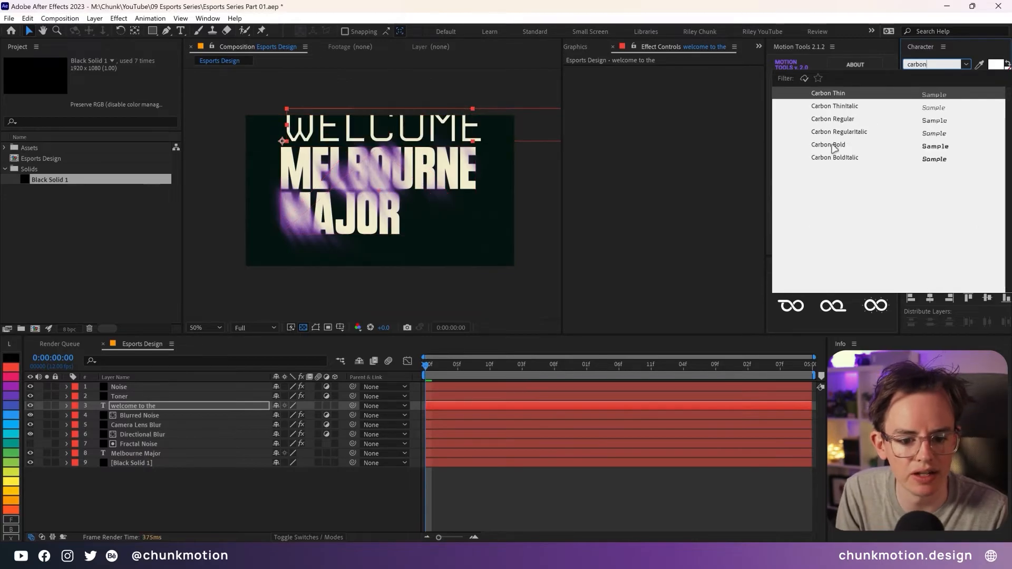
pyautogui.click(836, 145)
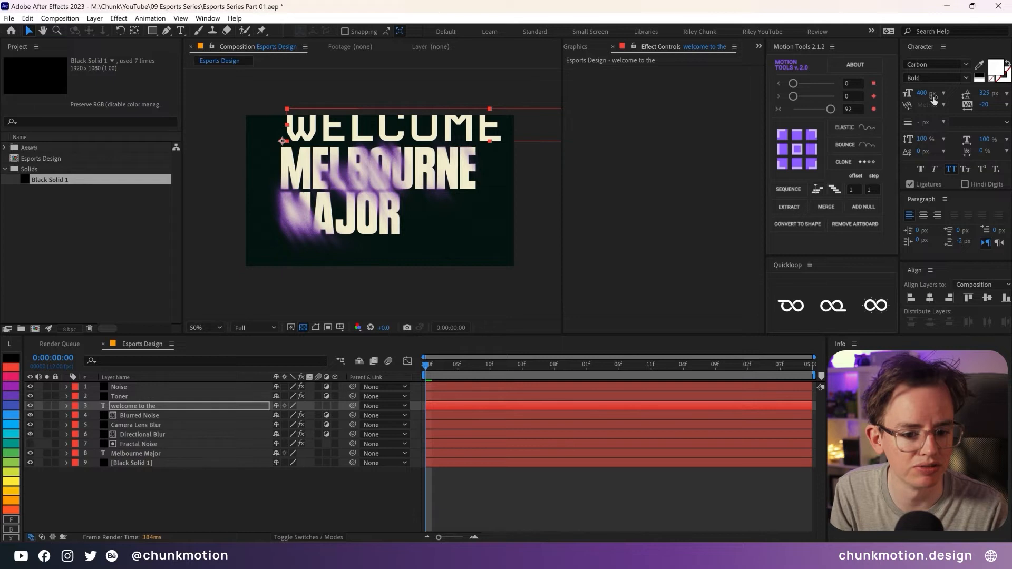
# Set the "welcome to the" text's font size to 38 px and its tracking to 100.
pyautogui.moveTo(918, 93); pyautogui.dragTo(743, 98)
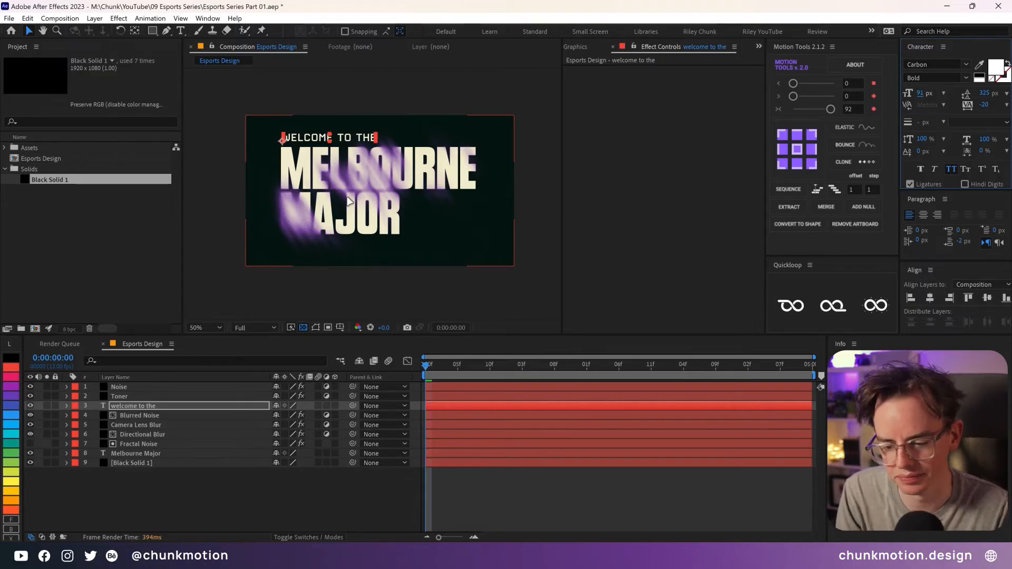
pyautogui.click(921, 94)
pyautogui.write('18')
pyautogui.press('Return')
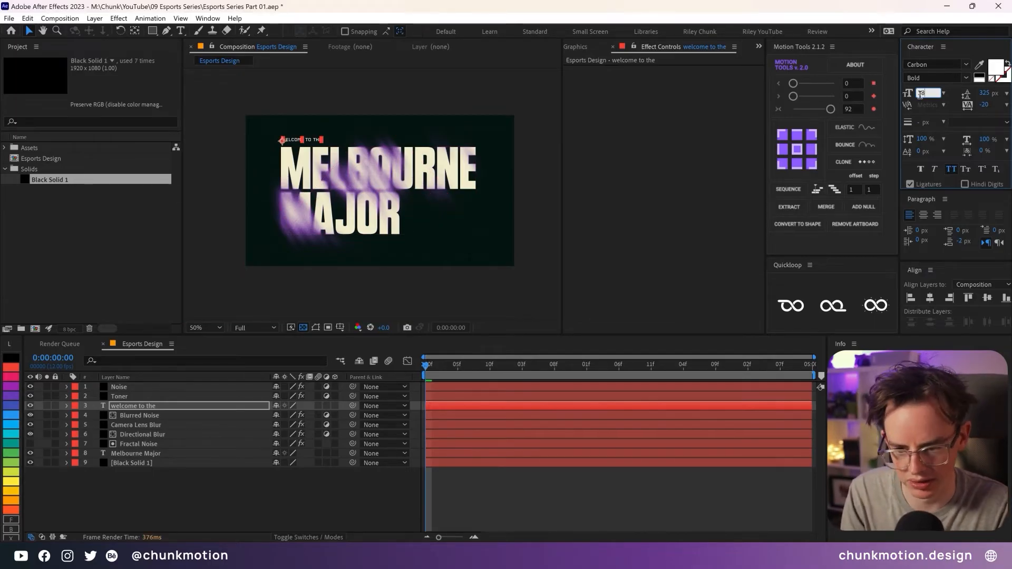
pyautogui.press('Tab')
pyautogui.press('Tab')
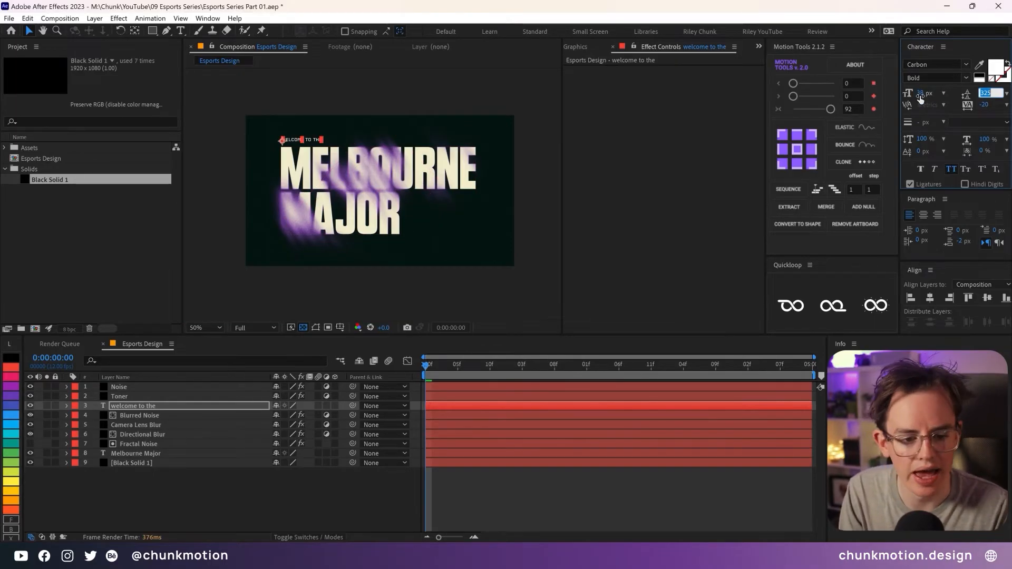
pyautogui.write('100')
pyautogui.press('Return')
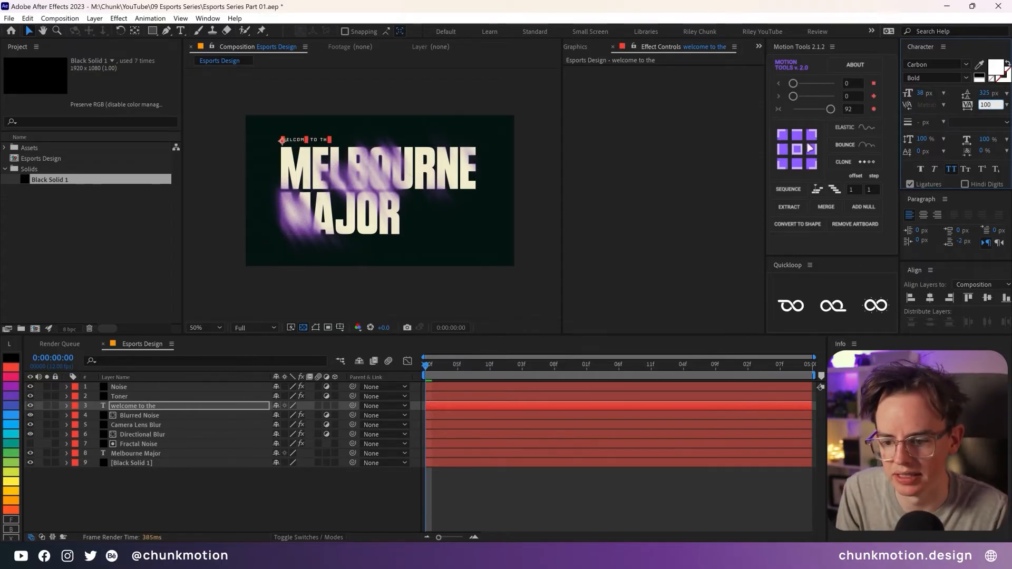
# Nudge the "welcome to the" text slightly to line up with the left edge of the Melbourne Major title.
pyautogui.click(240, 519)
pyautogui.scroll(2, 353, 148)
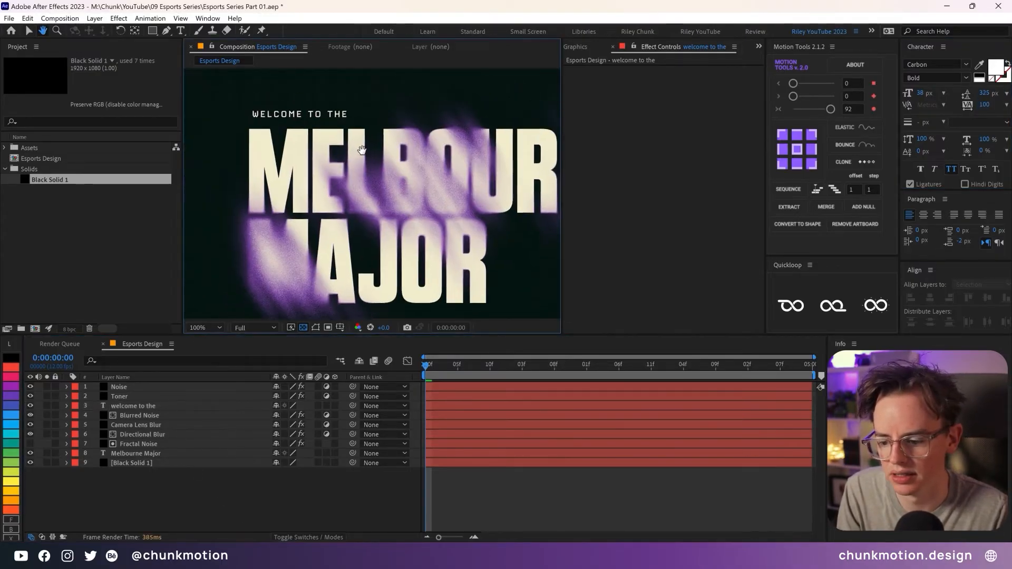
pyautogui.click(140, 407)
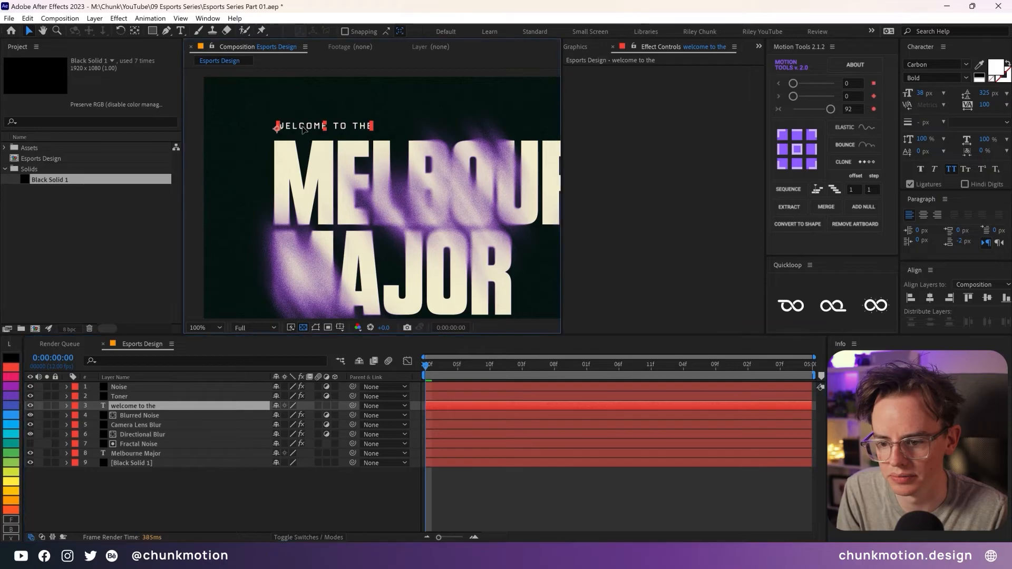
pyautogui.moveTo(299, 128); pyautogui.dragTo(301, 128)
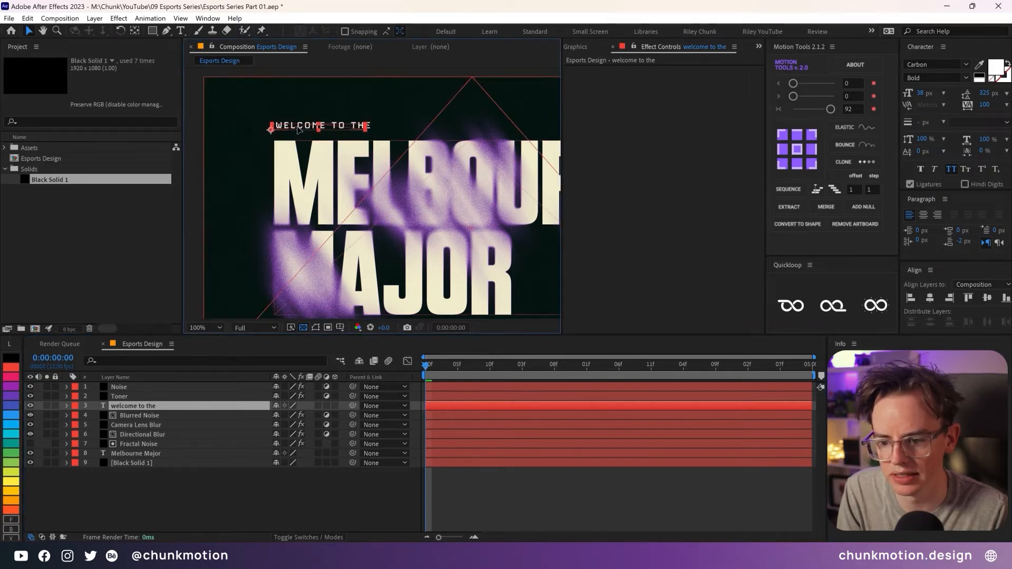
pyautogui.scroll(-1, 445, 145)
pyautogui.moveTo(479, 152); pyautogui.dragTo(439, 132)
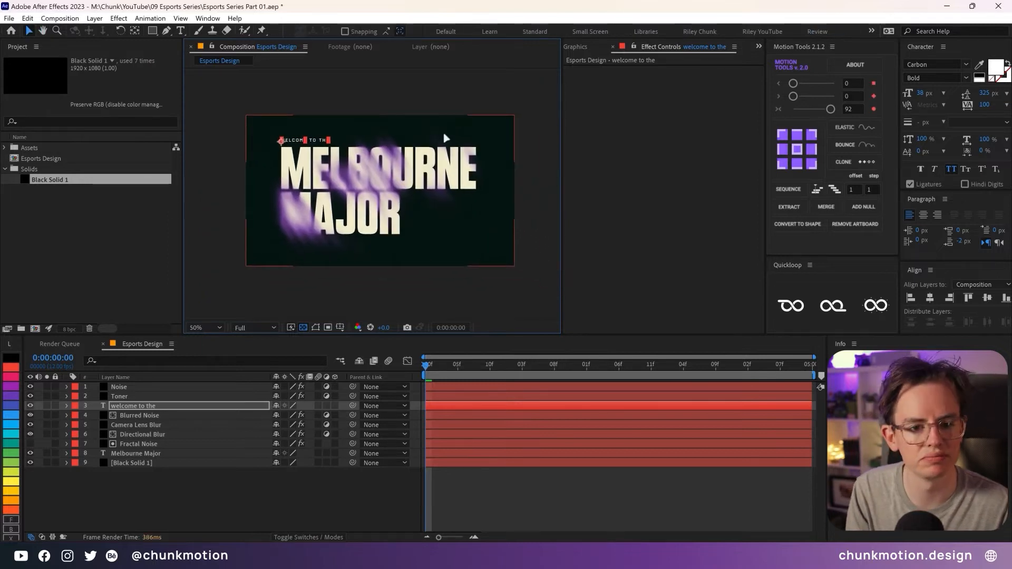
# Duplicate the "welcome to the" text layer and centre-align the duplicate's paragraph.
pyautogui.click(174, 408)
pyautogui.hotkey('ctrl', 'd')
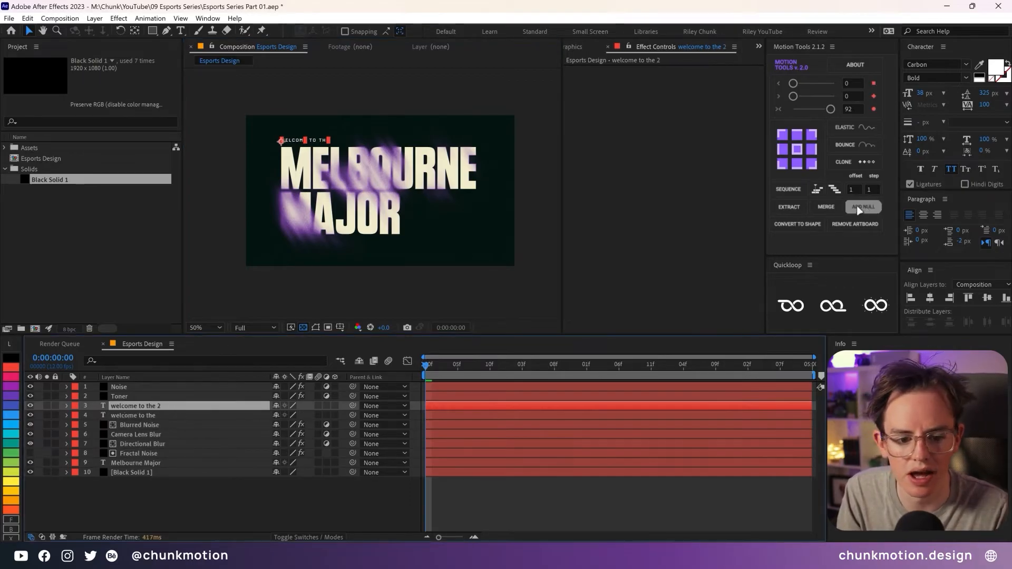
pyautogui.click(923, 215)
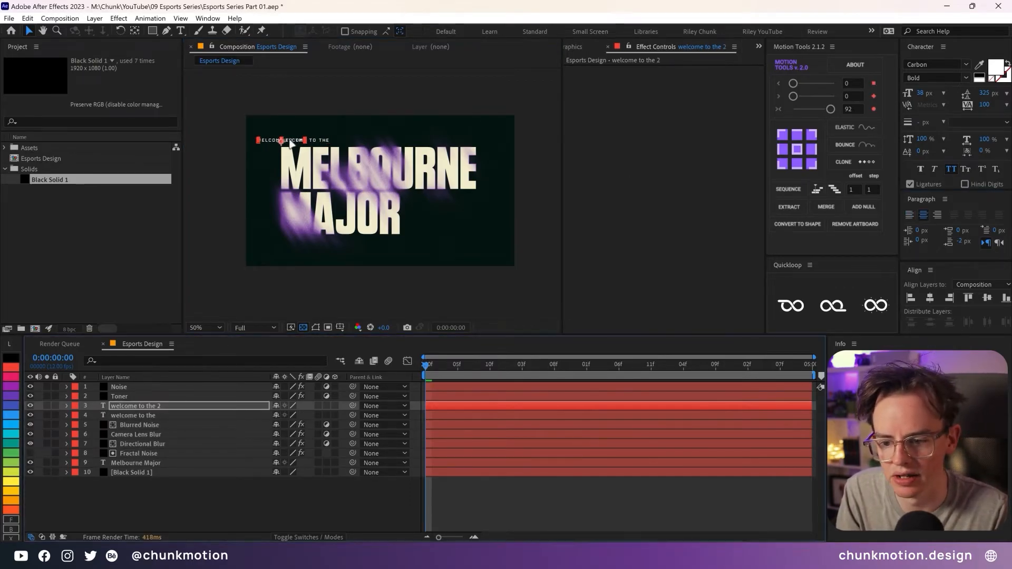
# Place the duplicated text near the composition's top edge, centred horizontally, and set its font size to 24 px.
pyautogui.moveTo(291, 143); pyautogui.dragTo(388, 126)
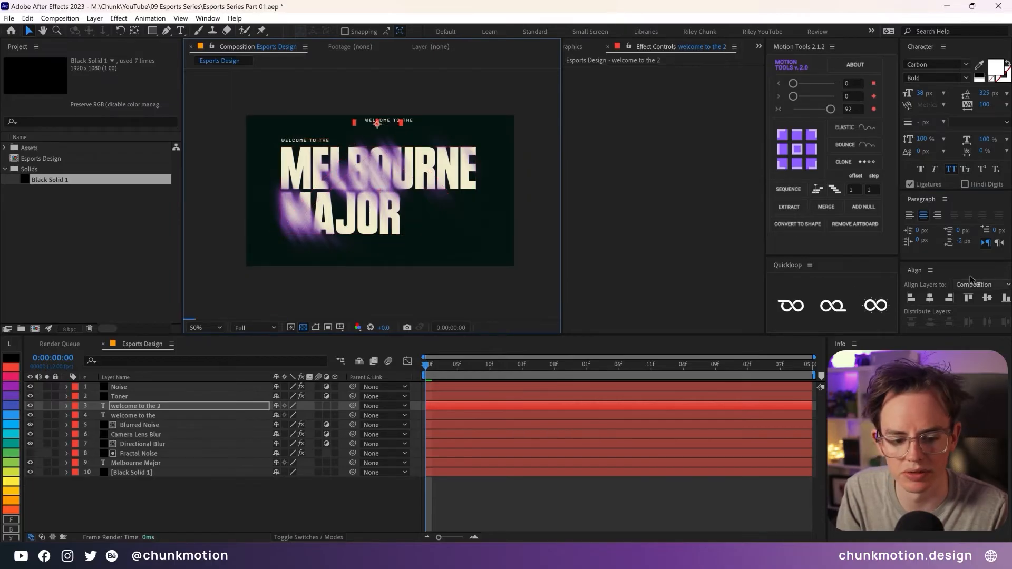
pyautogui.click(930, 298)
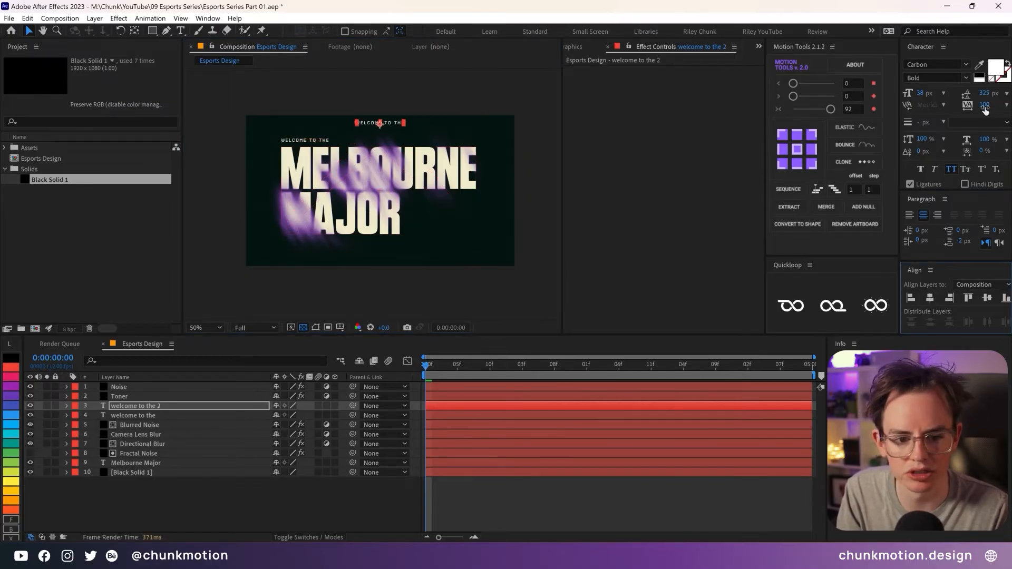
pyautogui.click(923, 93)
pyautogui.write('24')
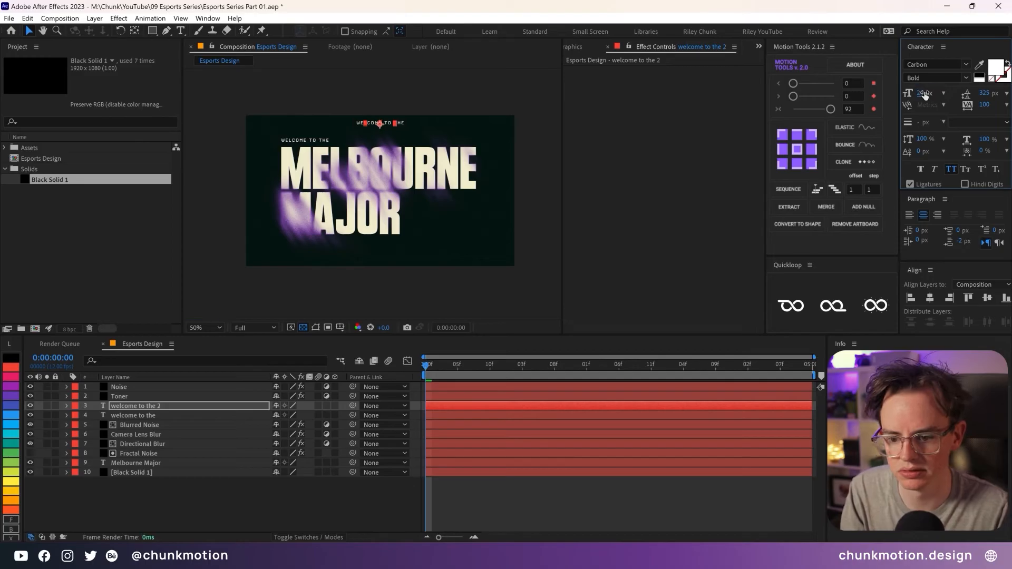
# Change the wording of the small centred text above the title to "Chunkmotion".
pyautogui.press('Return')
pyautogui.scroll(2, 418, 166)
pyautogui.moveTo(418, 166); pyautogui.dragTo(410, 225)
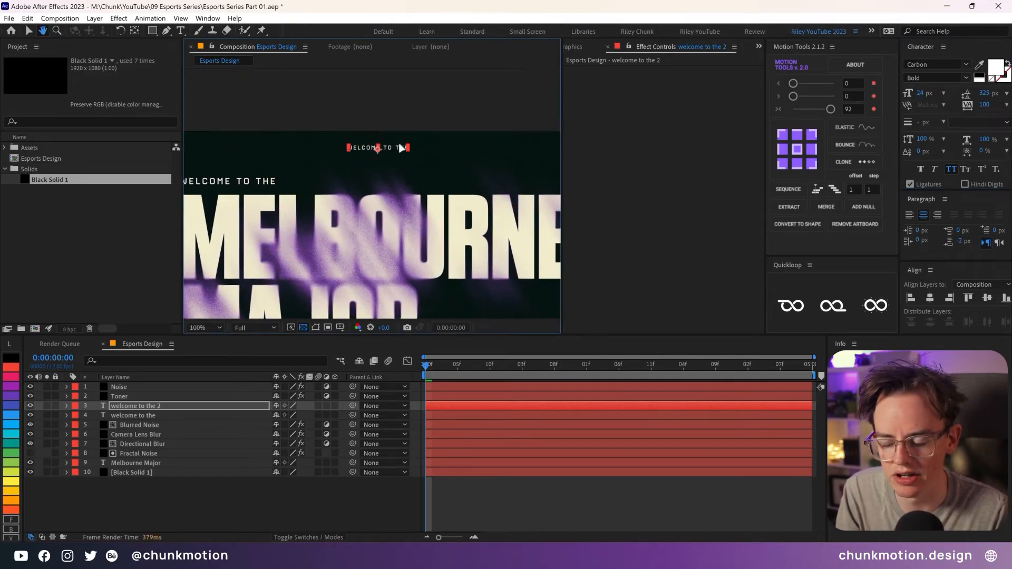
pyautogui.doubleClick(389, 148)
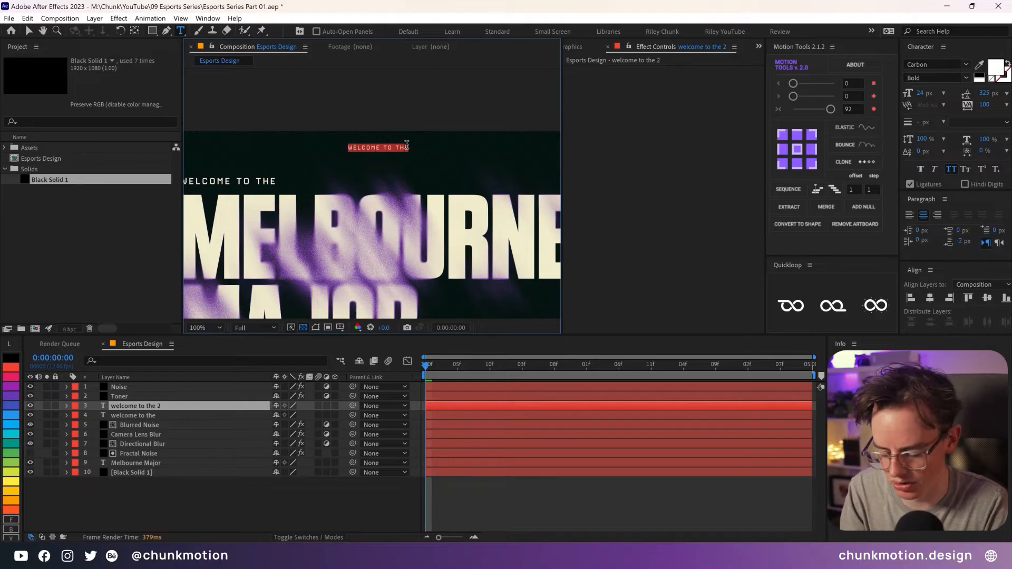
pyautogui.press('Escape')
pyautogui.press('Return')
pyautogui.write('Chun')
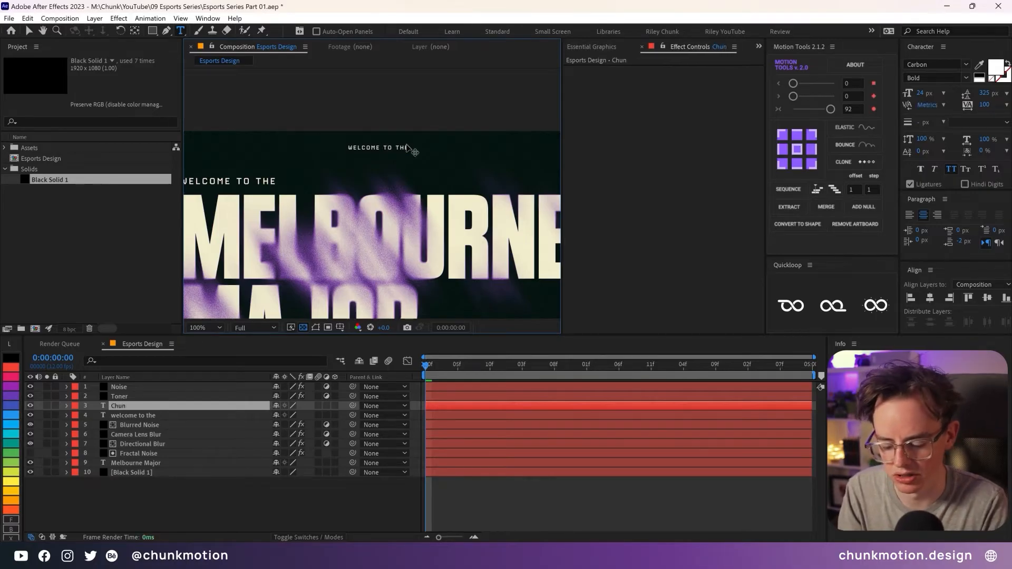
pyautogui.write('kmotion')
pyautogui.press('Return')
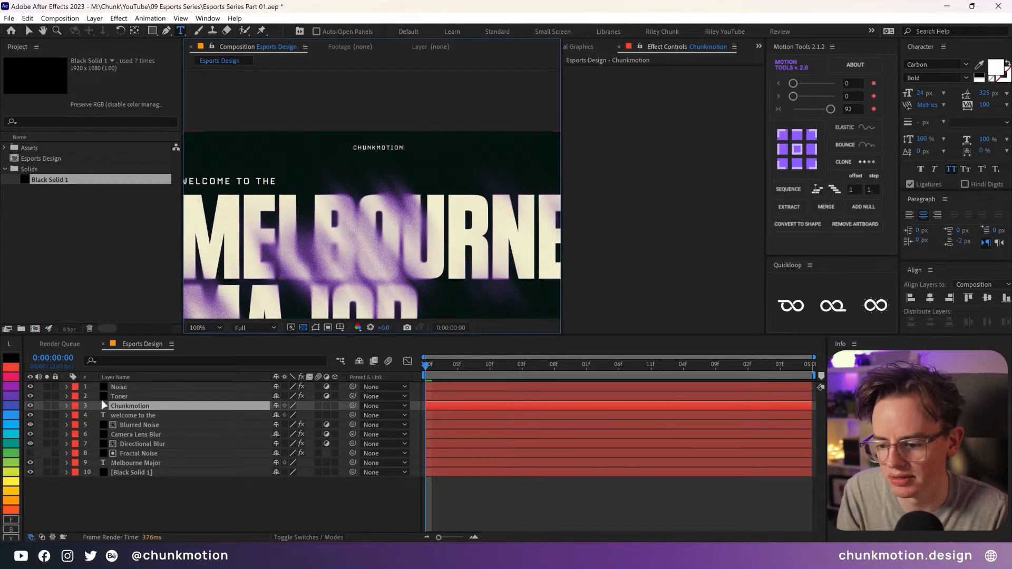
# Duplicate the Chunkmotion text layer and place the copy near the composition's bottom edge, below the title.
pyautogui.click(122, 409)
pyautogui.moveTo(404, 260); pyautogui.dragTo(405, 113)
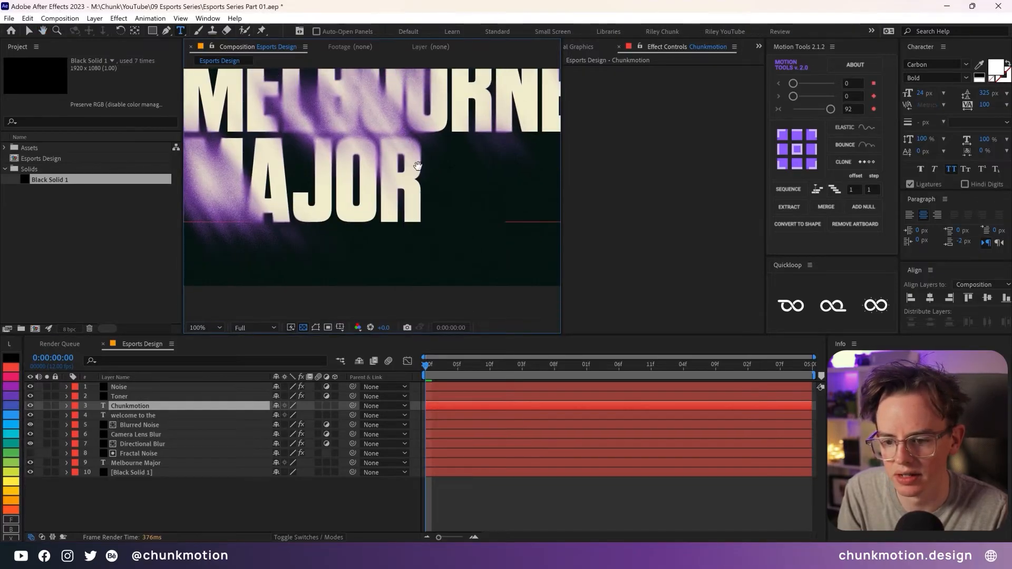
pyautogui.moveTo(415, 169); pyautogui.dragTo(416, 253)
pyautogui.hotkey('ctrl', 'd')
pyautogui.moveTo(394, 86); pyautogui.dragTo(398, 315)
pyautogui.hotkey('ctrl', 't')
pyautogui.press('v')
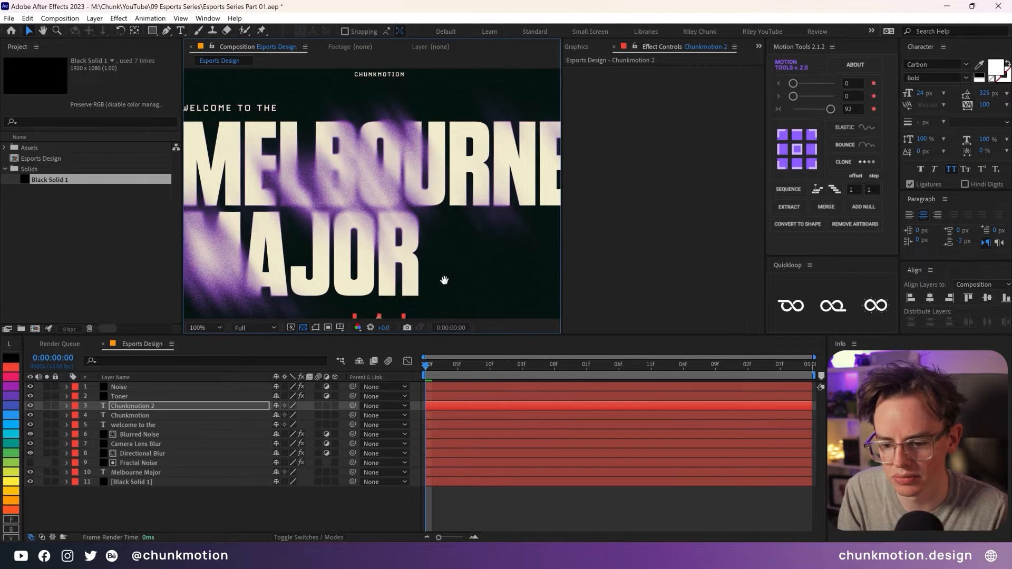
pyautogui.moveTo(443, 280); pyautogui.dragTo(446, 188)
pyautogui.moveTo(402, 226); pyautogui.dragTo(400, 253)
# Change the duplicated text near the composition's bottom edge to "18 teams, 1 winner".
pyautogui.doubleClick(400, 253)
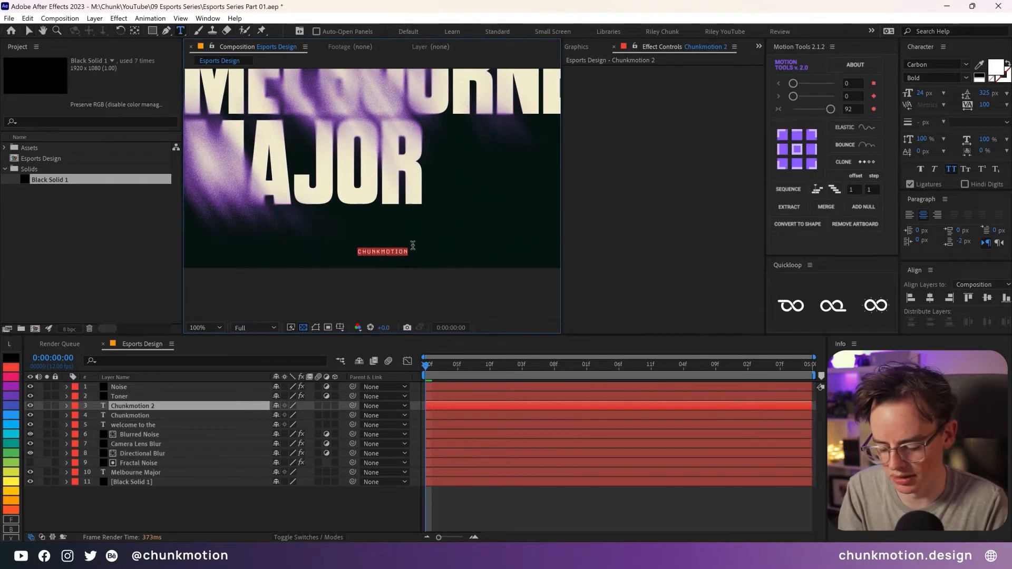
pyautogui.write('18 team')
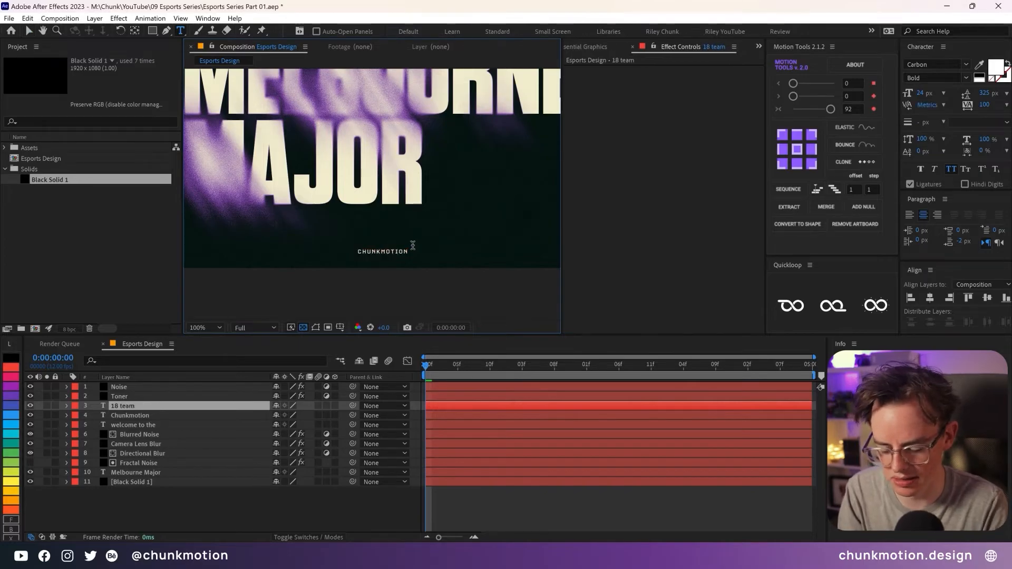
pyautogui.write('s, 1 inner')
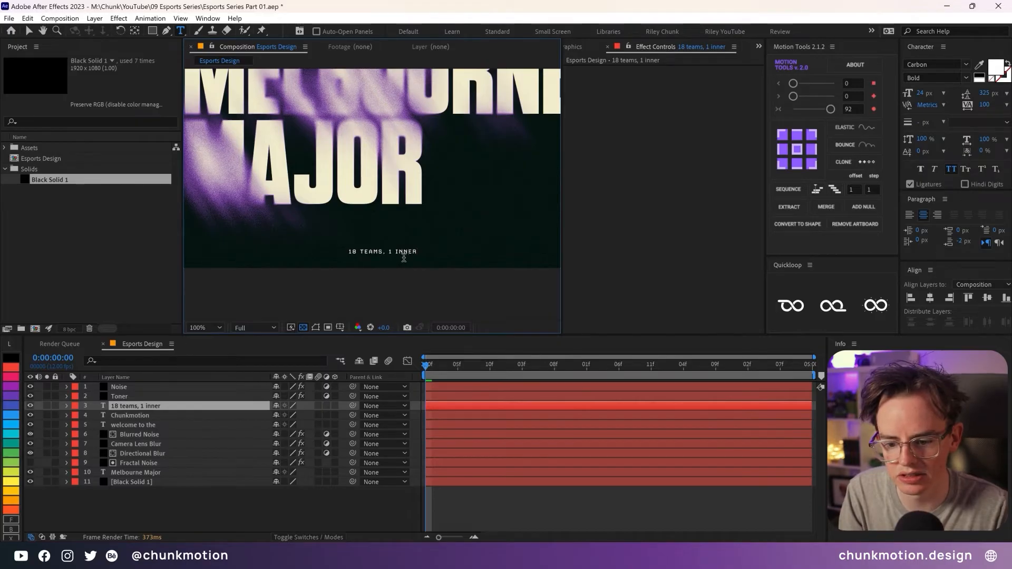
pyautogui.doubleClick(404, 256)
pyautogui.write('winnerv')
# Duplicate the "18 teams, 1 winner" text layer and set the duplicate's rotation to -90°.
pyautogui.hotkey('ctrl', 'd')
pyautogui.scroll(-2, 497, 205)
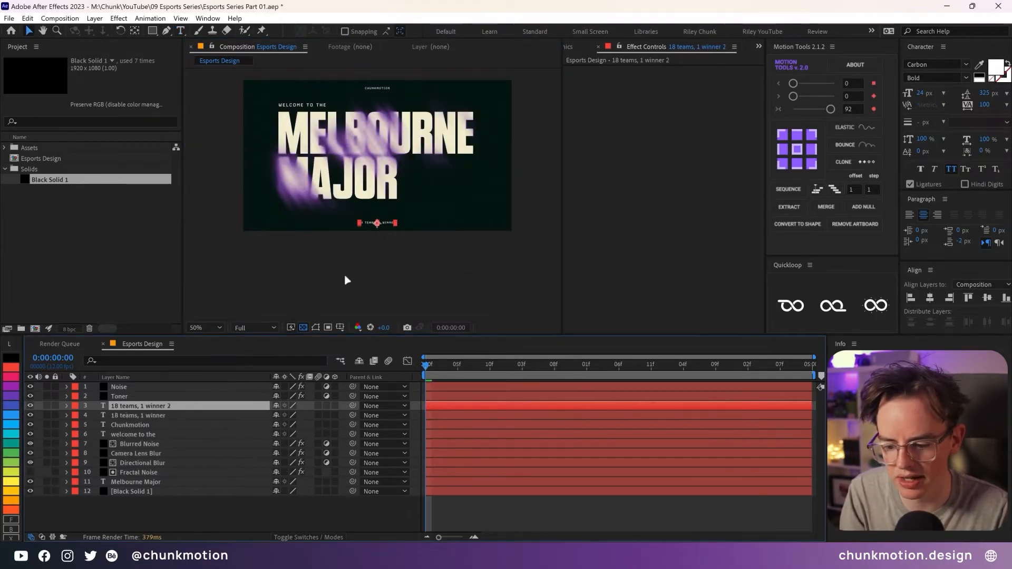
pyautogui.press('r')
pyautogui.click(292, 415)
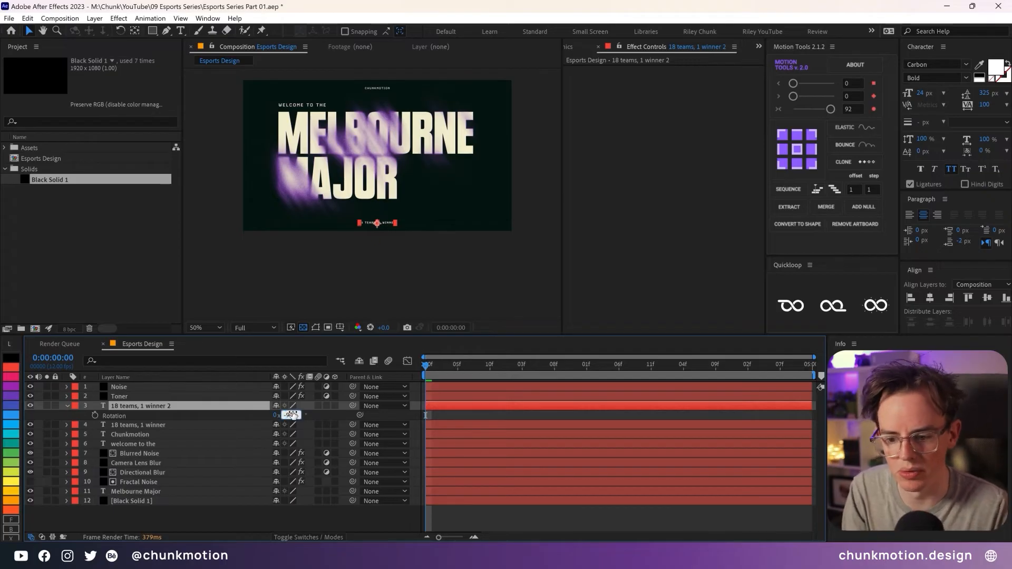
pyautogui.write('-90')
pyautogui.press('Return')
# Place the rotated text near the composition's left edge, vertically centred, and change it to "$300,000 Prizepool".
pyautogui.moveTo(309, 205); pyautogui.dragTo(309, 171)
pyautogui.click(987, 298)
pyautogui.press('h')
pyautogui.scroll(1, 316, 185)
pyautogui.doubleClick(257, 182)
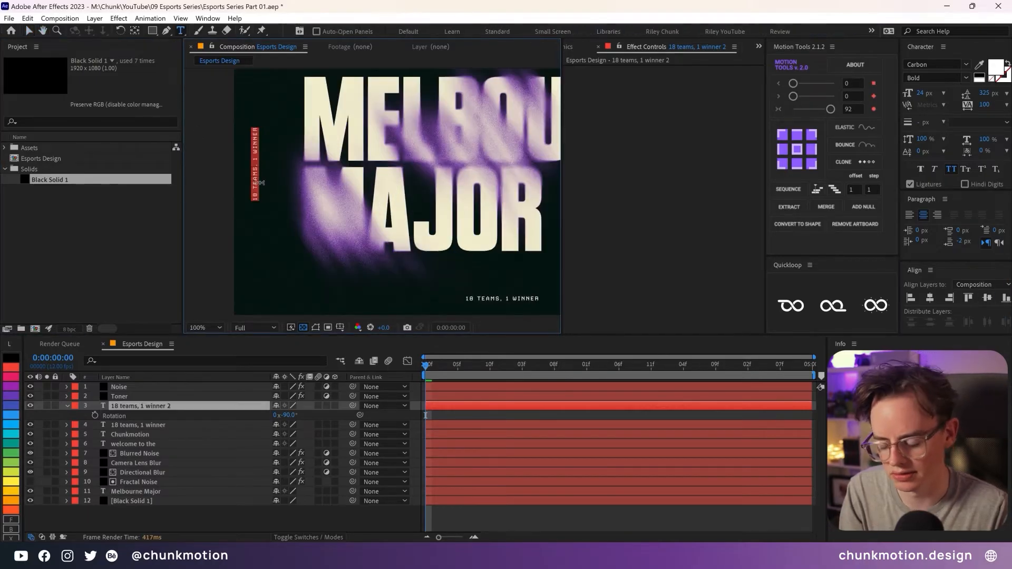
pyautogui.write('$300,000')
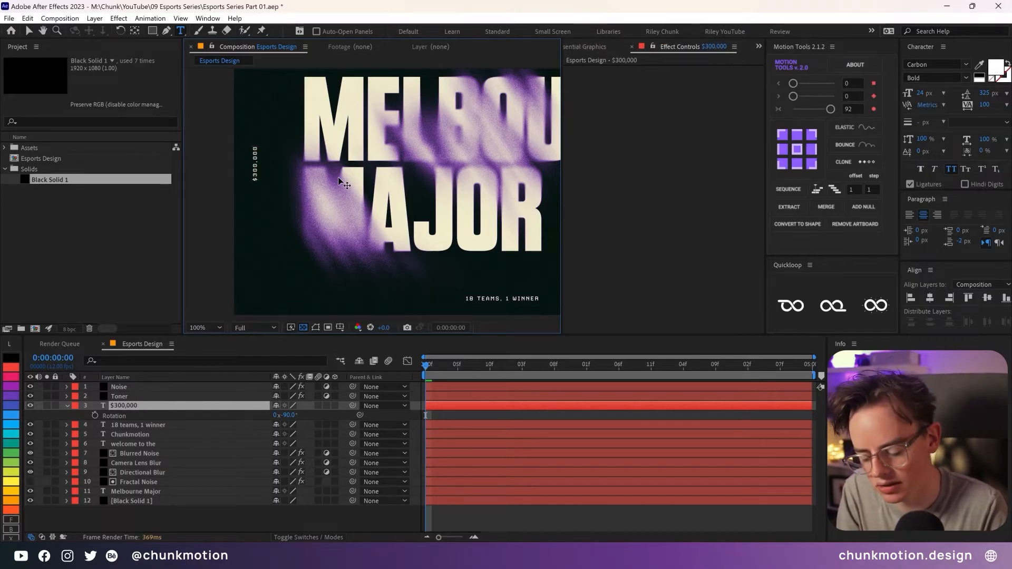
pyautogui.write(' Prizepool')
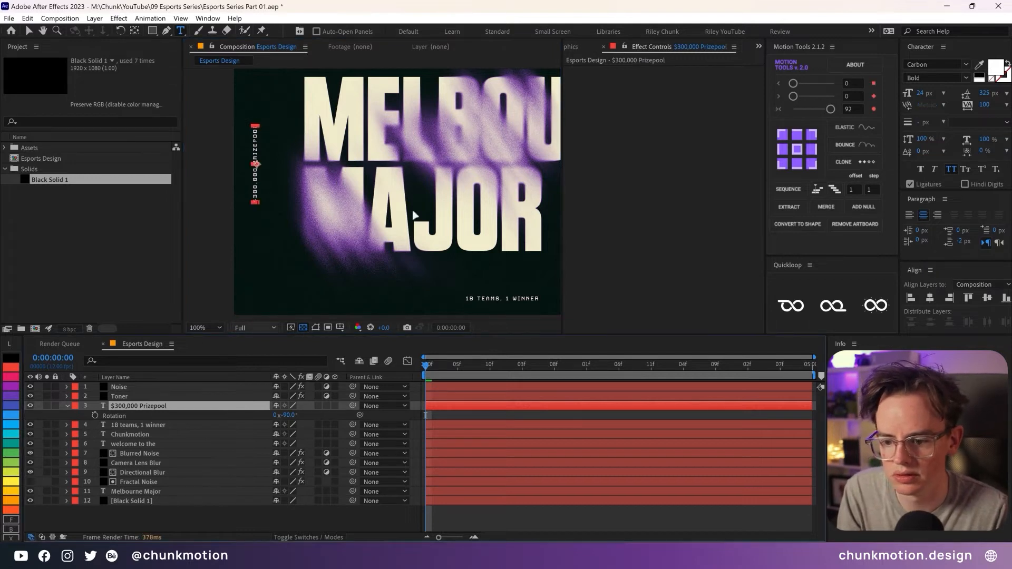
# Duplicate the "$300,000 Prizepool" text layer and set the duplicate's rotation to 90°.
pyautogui.hotkey('ctrl', 'd')
pyautogui.click(289, 415)
pyautogui.write('90')
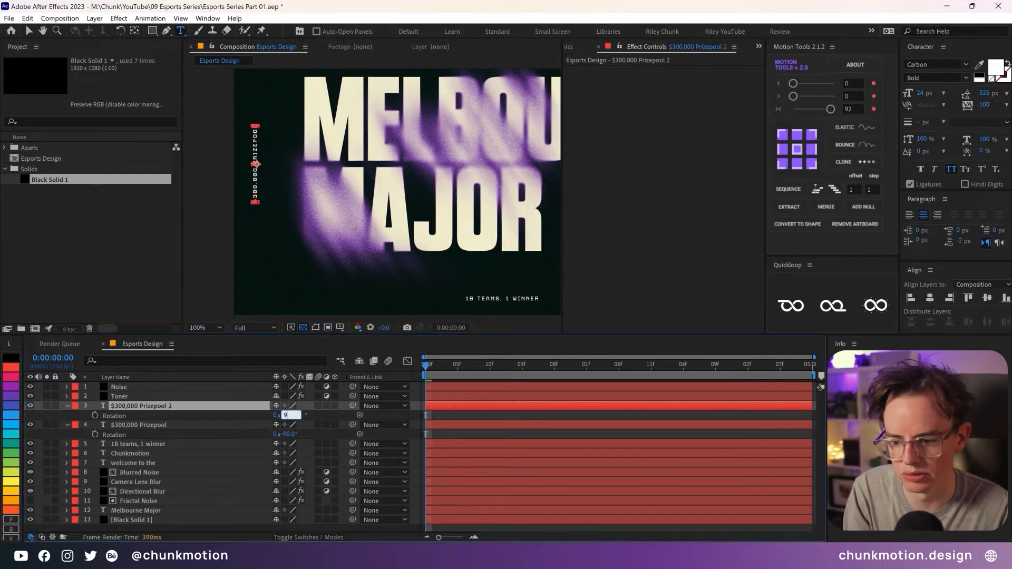
pyautogui.press('Return')
# Place the duplicated prizepool text near the composition's right edge and centre it vertically in the composition.
pyautogui.press('h')
pyautogui.scroll(-2, 448, 175)
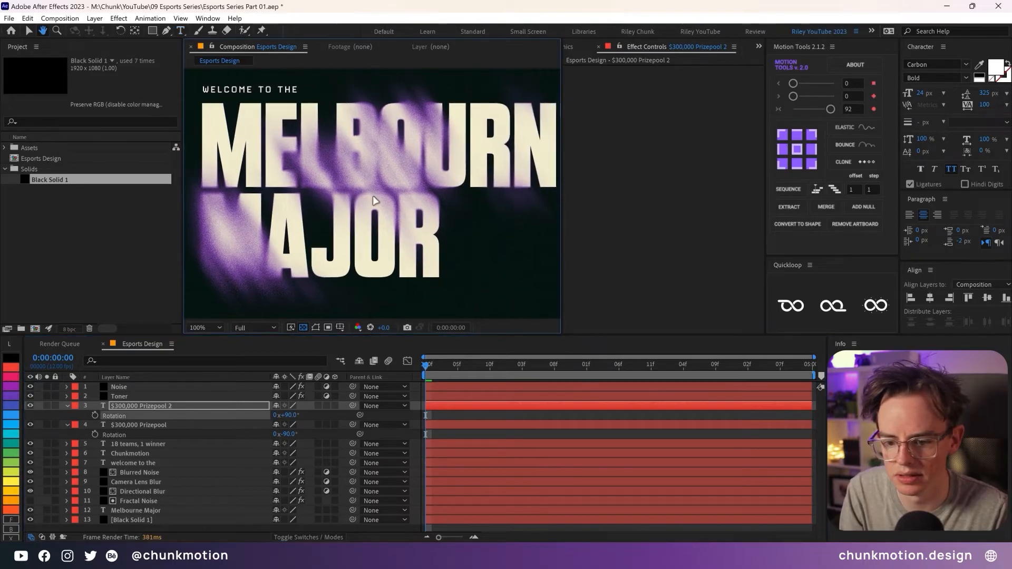
pyautogui.press('v')
pyautogui.moveTo(467, 197); pyautogui.dragTo(512, 193)
pyautogui.click(992, 300)
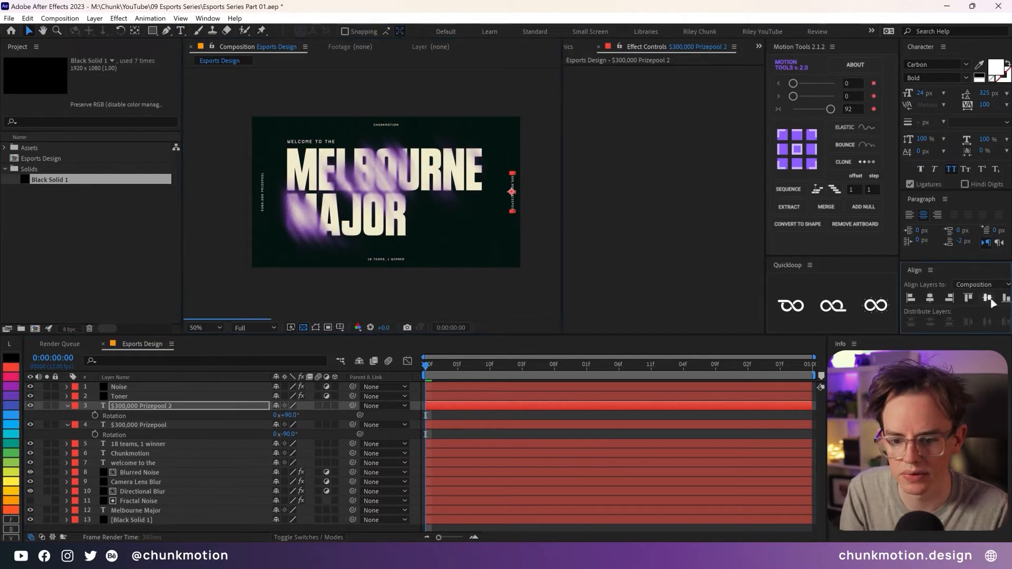
pyautogui.click(511, 299)
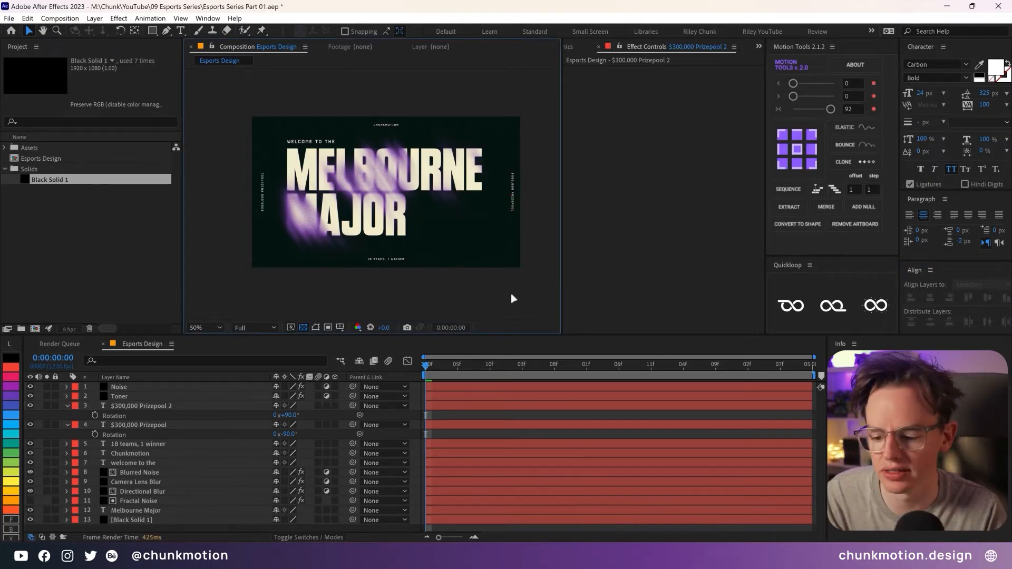
# Set the tracking of the four edge texts (both prizepool layers, "18 teams, 1 winner" and Chunkmotion) to 200.
pyautogui.click(141, 406)
pyautogui.keyDown('shift'); pyautogui.click(138, 455); pyautogui.keyUp('shift')
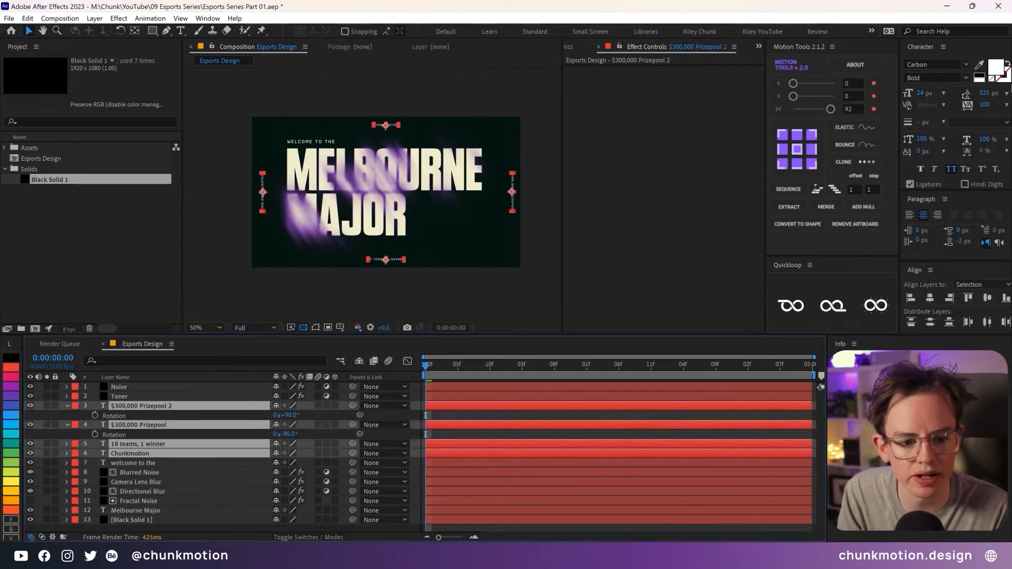
pyautogui.click(991, 106)
pyautogui.write('200')
pyautogui.press('Return')
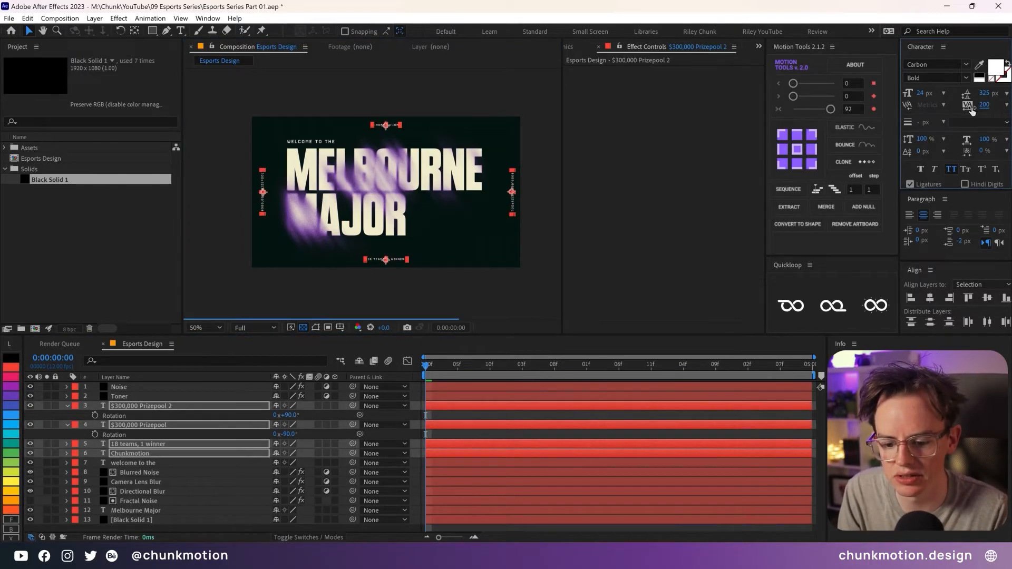
pyautogui.click(495, 418)
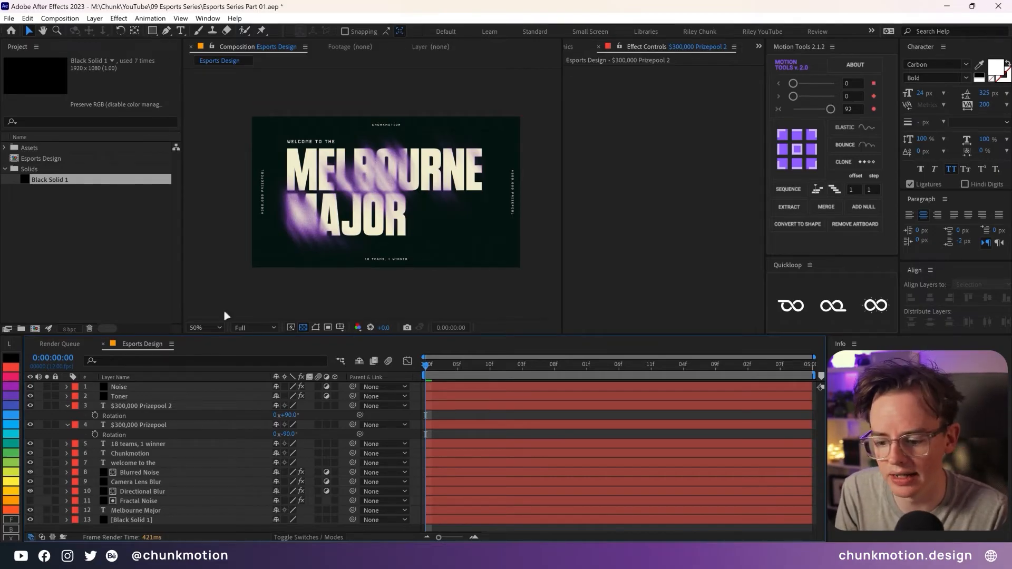
# Create a rectangle shape layer the full size of the composition, with no fill and a 6 px white stroke.
pyautogui.click(153, 32)
pyautogui.doubleClick(153, 33)
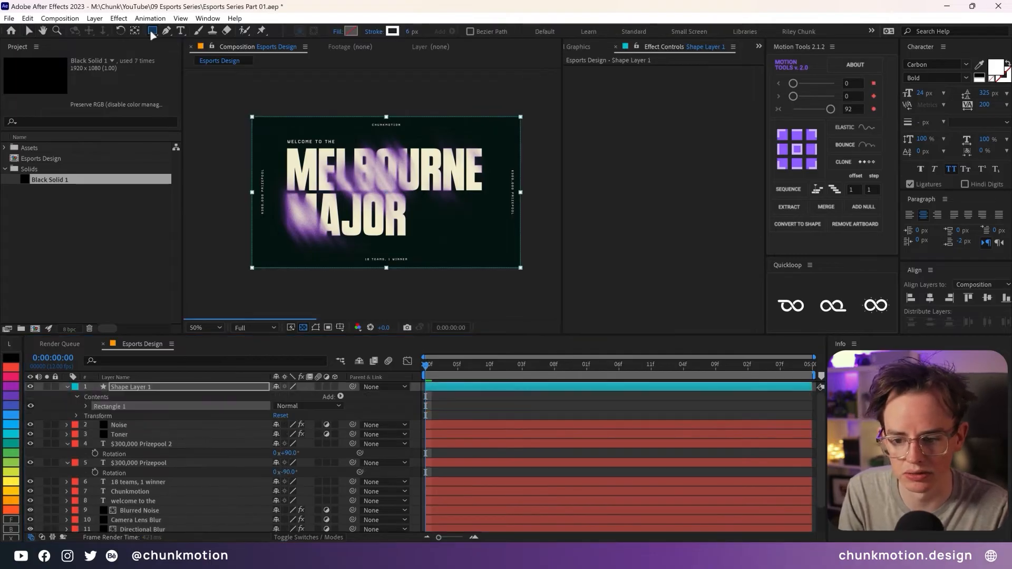
pyautogui.press('v')
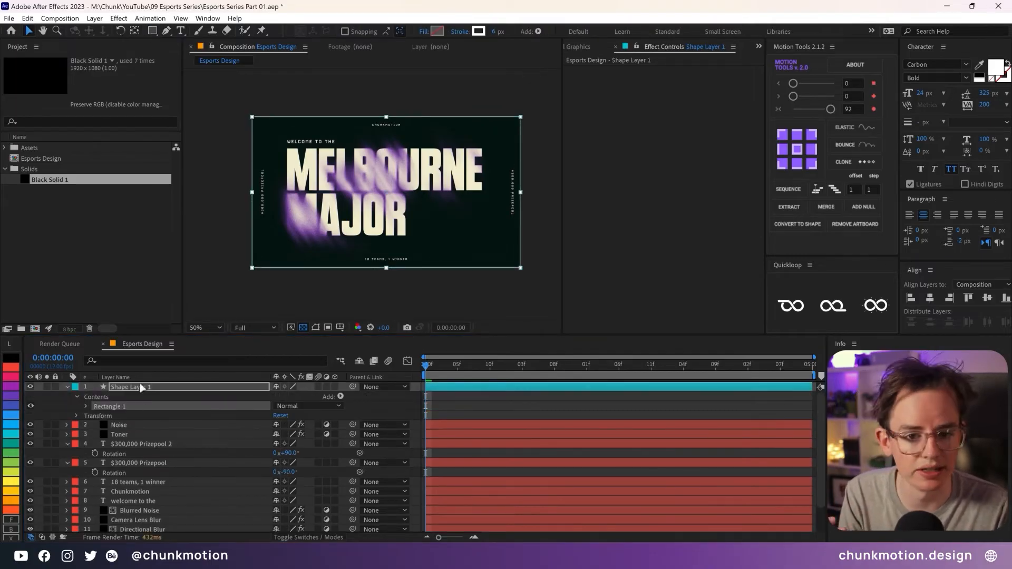
pyautogui.click(425, 33)
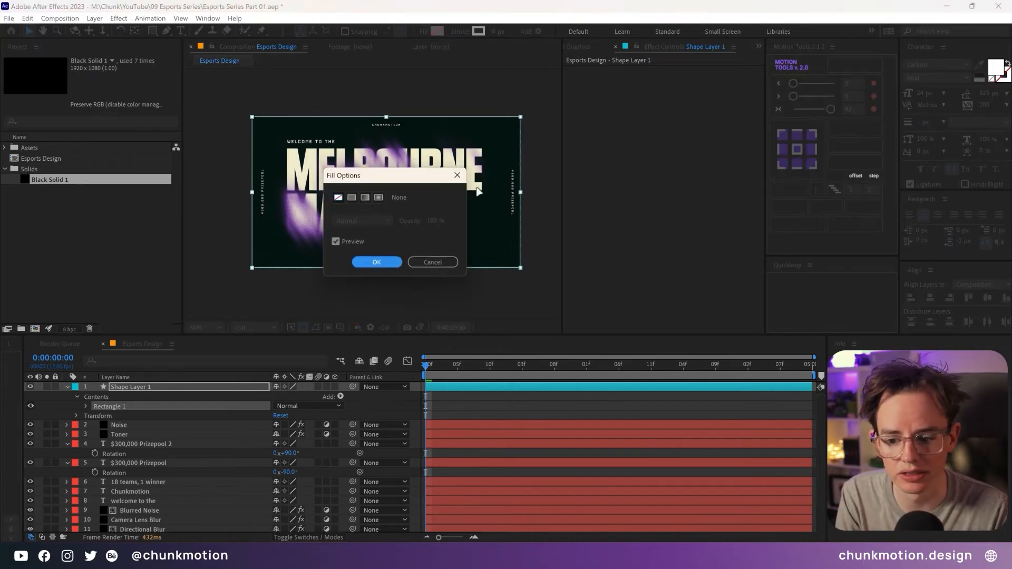
pyautogui.click(432, 263)
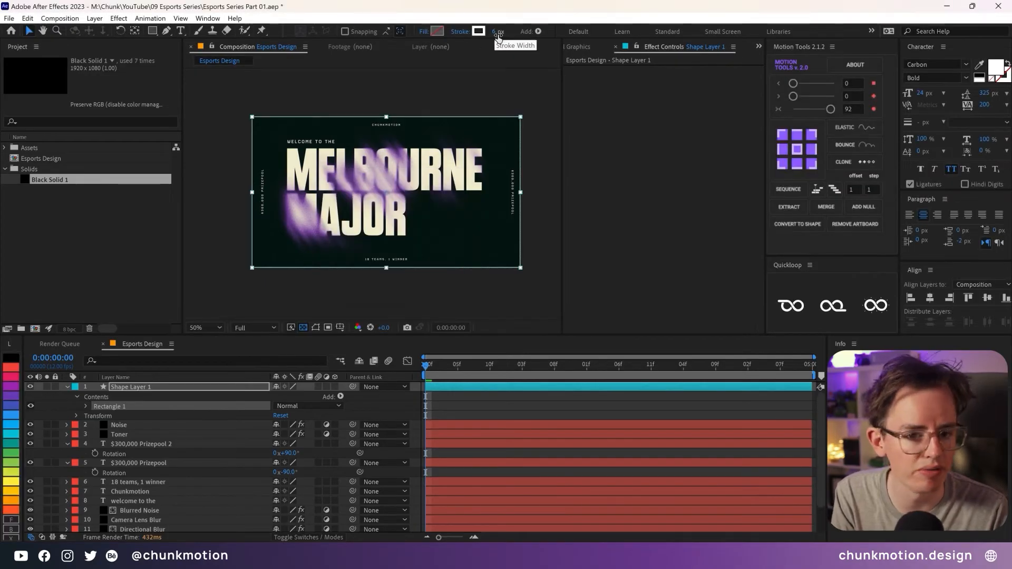
# Move the rectangle shape layer directly above the Melbourne Major layer and rename it "Corners".
pyautogui.moveTo(135, 390); pyautogui.dragTo(144, 517)
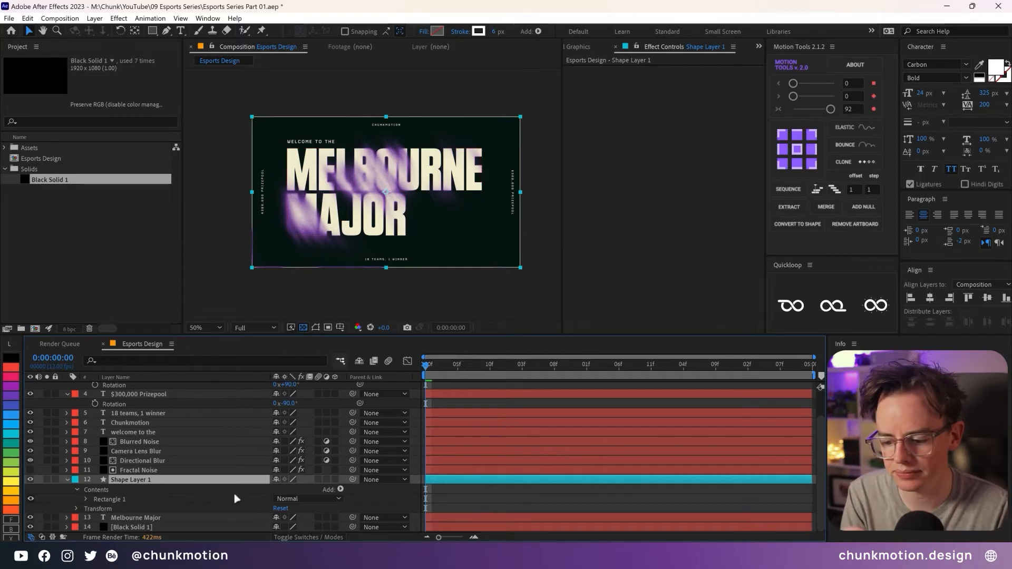
pyautogui.press('Return')
pyautogui.write('Corn')
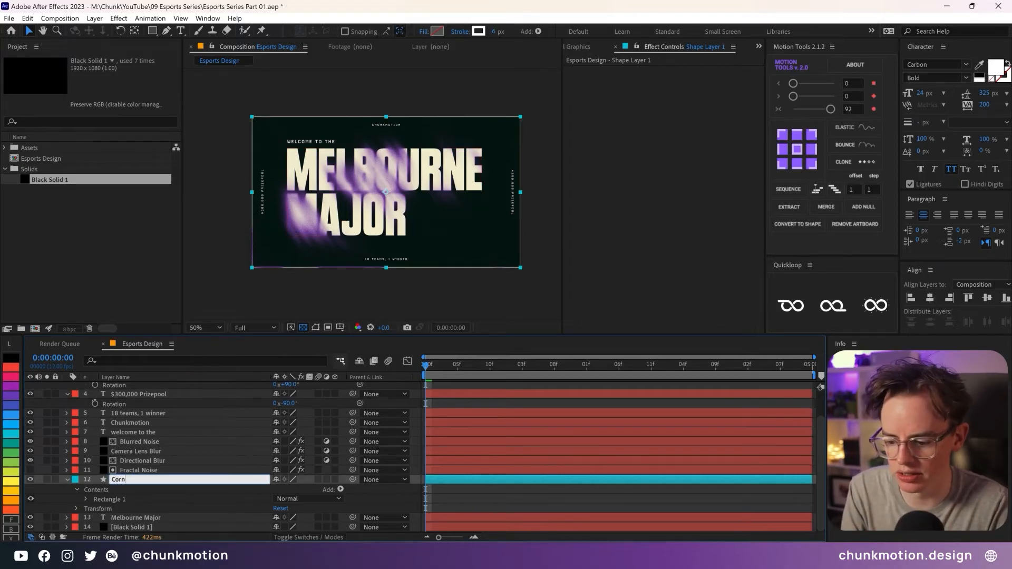
pyautogui.write('ers')
pyautogui.press('Return')
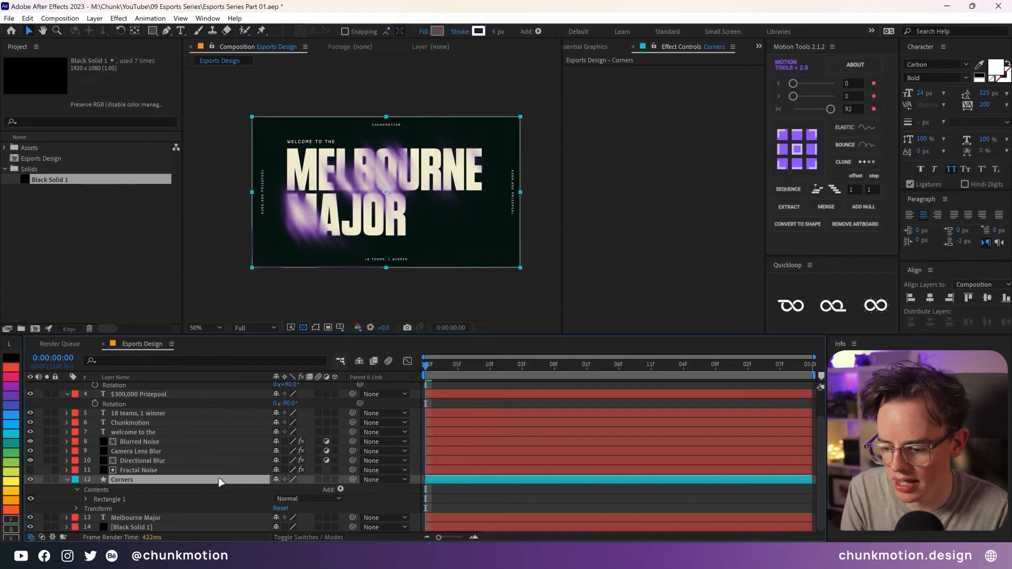
# Set the Corners layer's opacity to 50%.
pyautogui.click(76, 510)
pyautogui.scroll(-2, 158, 501)
pyautogui.click(281, 508)
pyautogui.write('50')
pyautogui.press('Return')
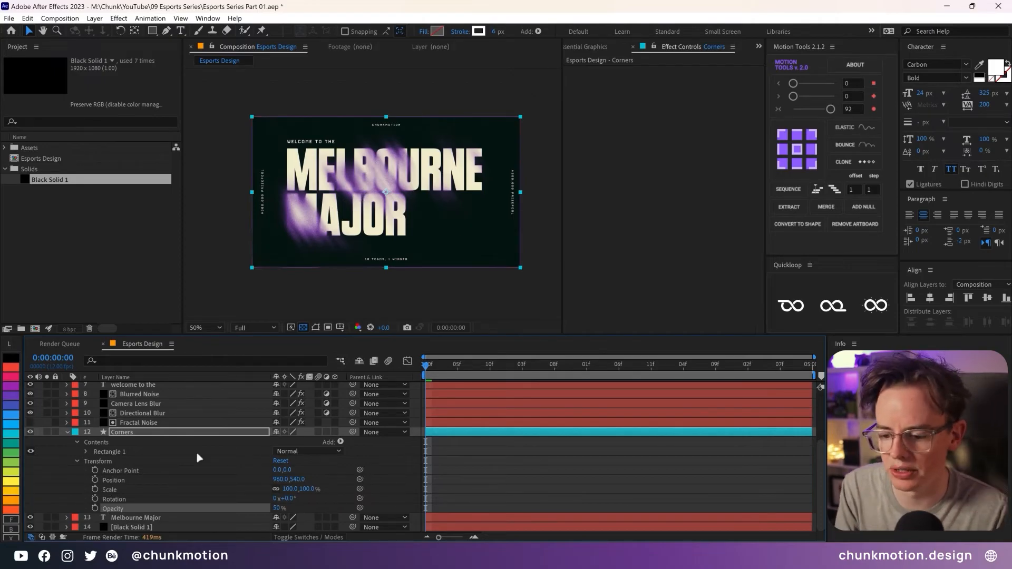
# Reveal the Corners rectangle's size property, add a Slider Control effect to the layer and name the effect "Padding".
pyautogui.click(126, 432)
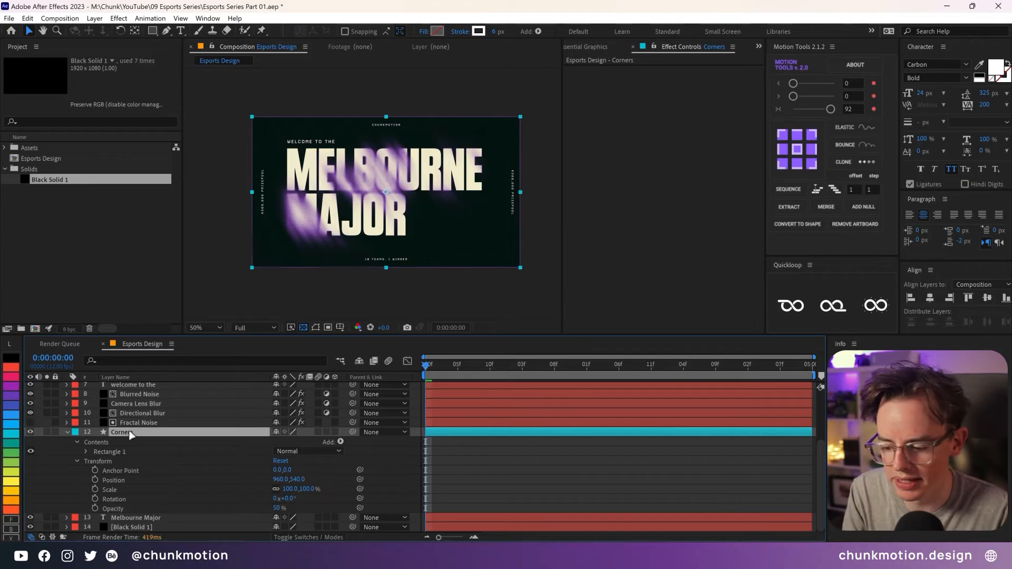
pyautogui.click(87, 452)
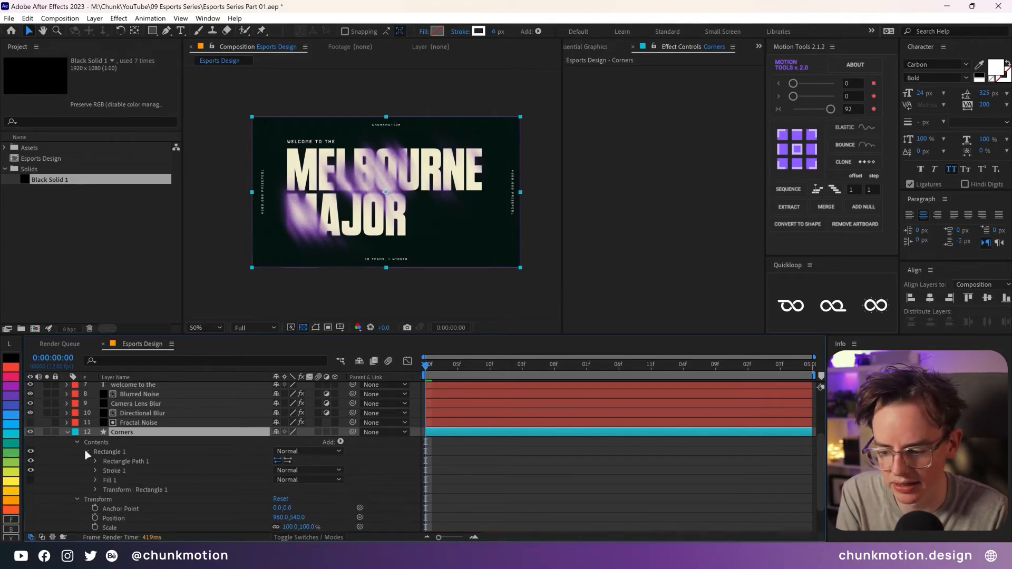
pyautogui.click(96, 462)
pyautogui.click(131, 471)
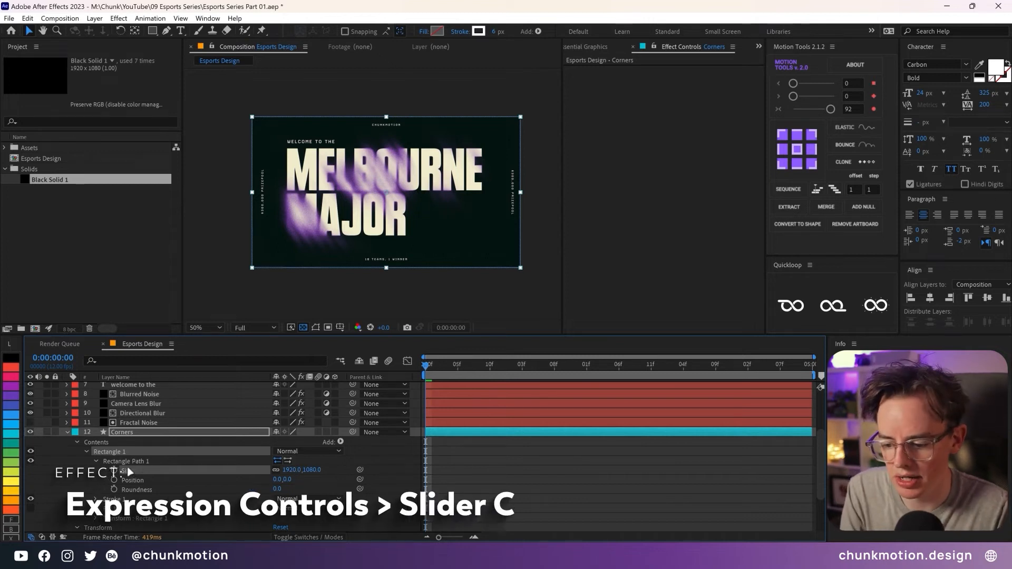
pyautogui.hotkey('ctrl', 'space')
pyautogui.write('sli')
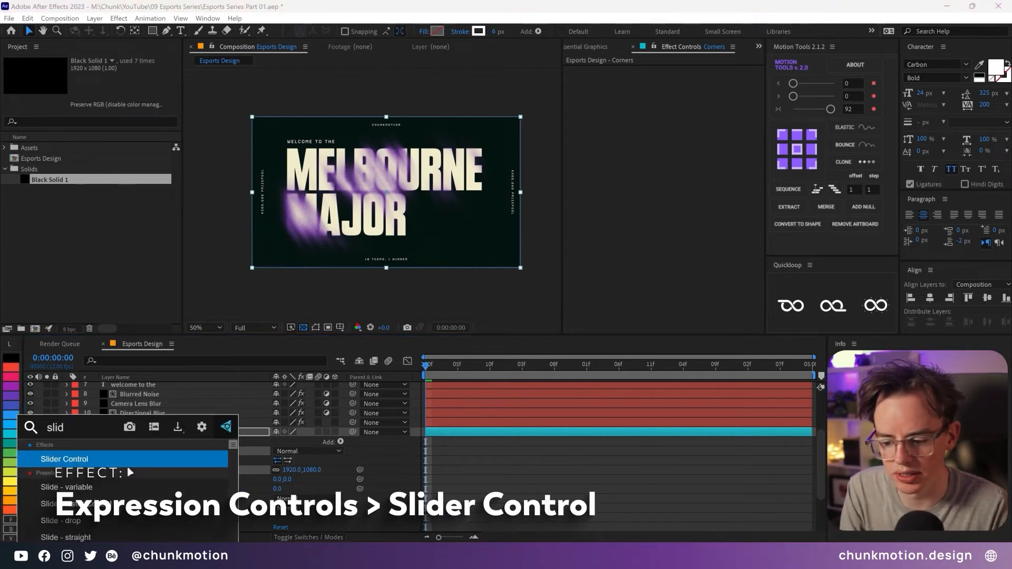
pyautogui.press('Return')
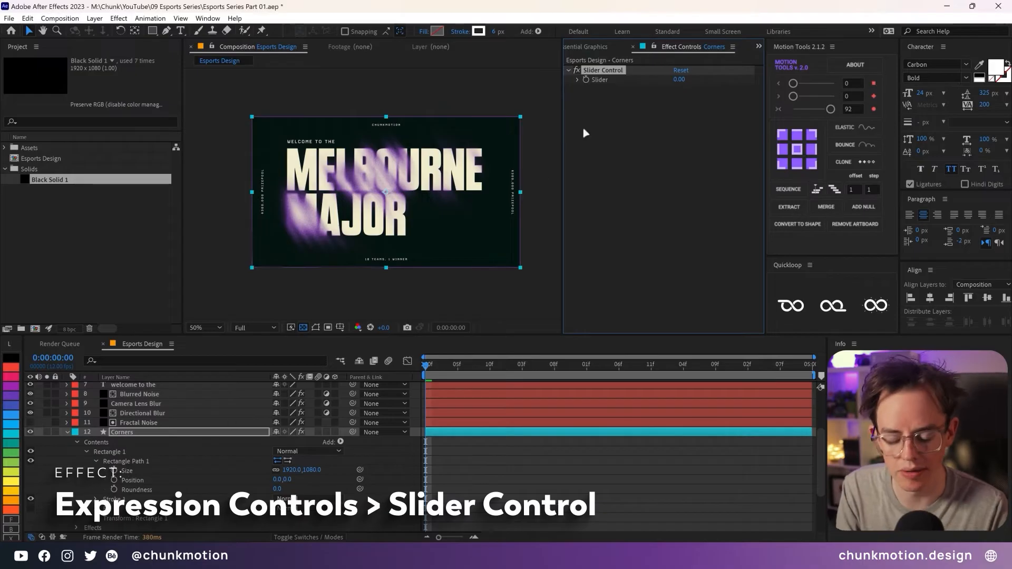
pyautogui.press('Return')
pyautogui.write('Padding')
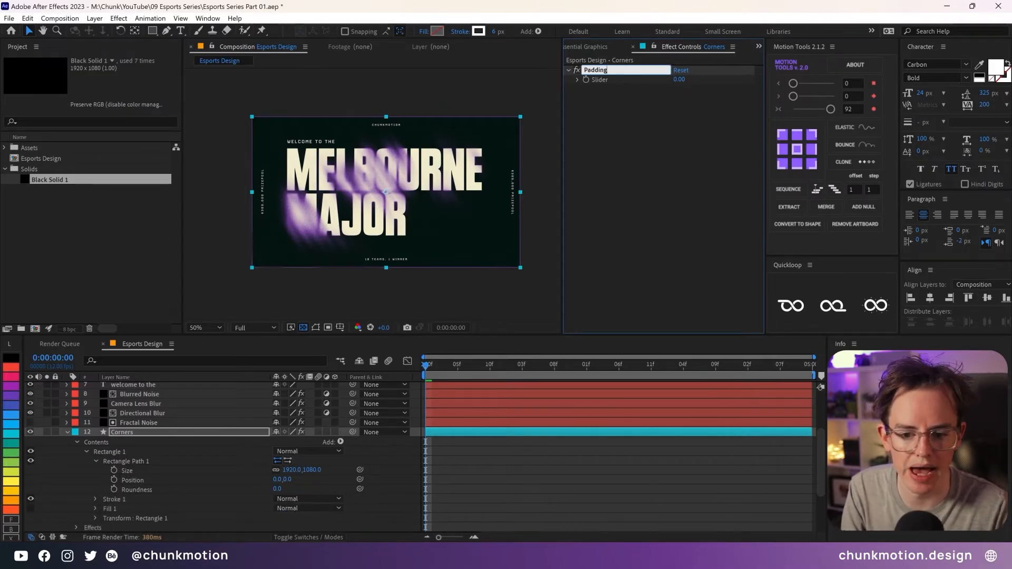
# Start an expression on the Corners rectangle's Size with "[thisComp.width-" followed by a link to the Padding slider.
pyautogui.press('Return')
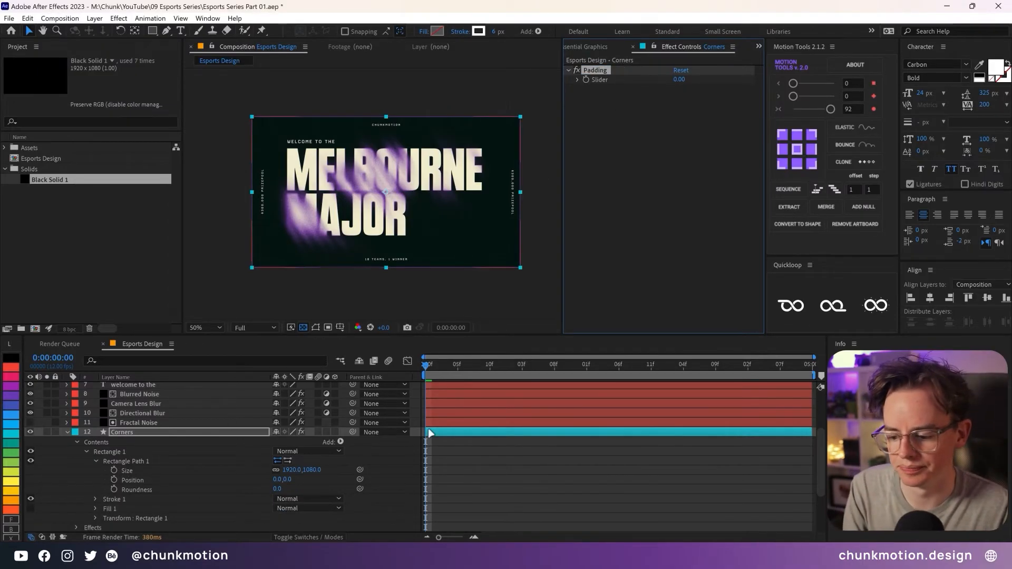
pyautogui.click(128, 471)
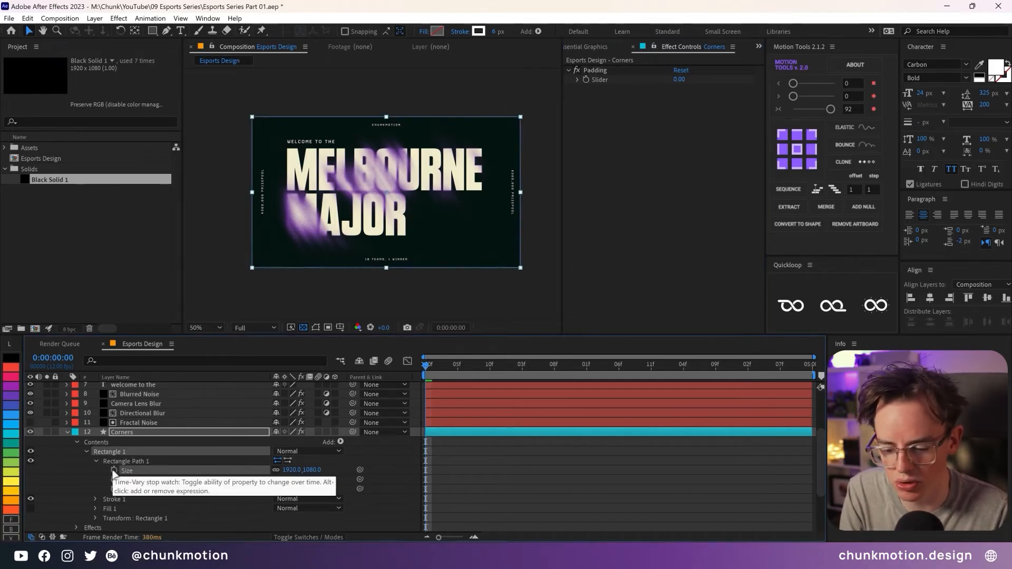
pyautogui.keyDown('alt'); pyautogui.click(114, 471); pyautogui.keyUp('alt')
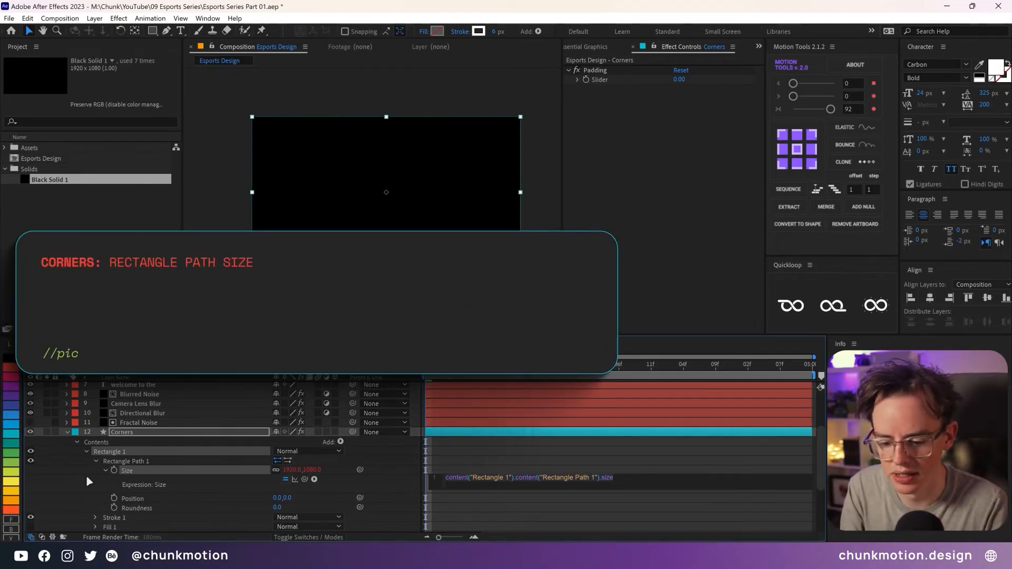
pyautogui.hotkey('ctrl', 'a')
pyautogui.press('BackSpace')
pyautogui.write('[thisComp')
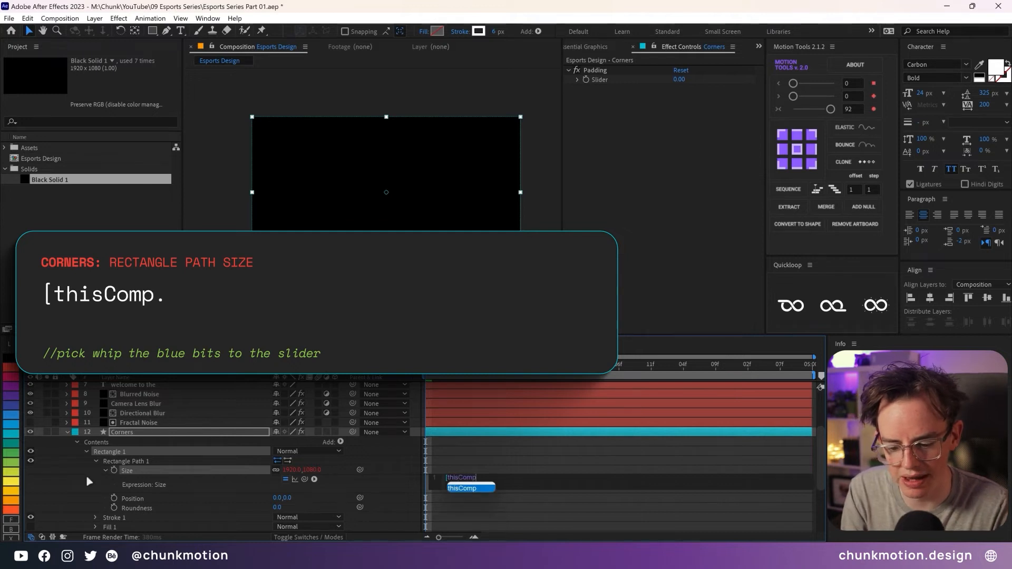
pyautogui.write('.')
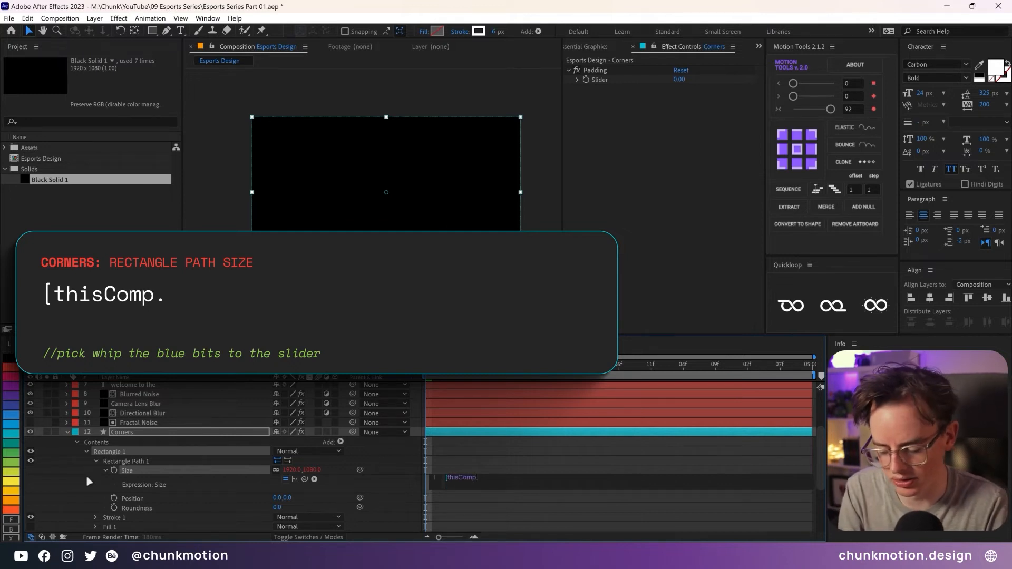
pyautogui.write('width')
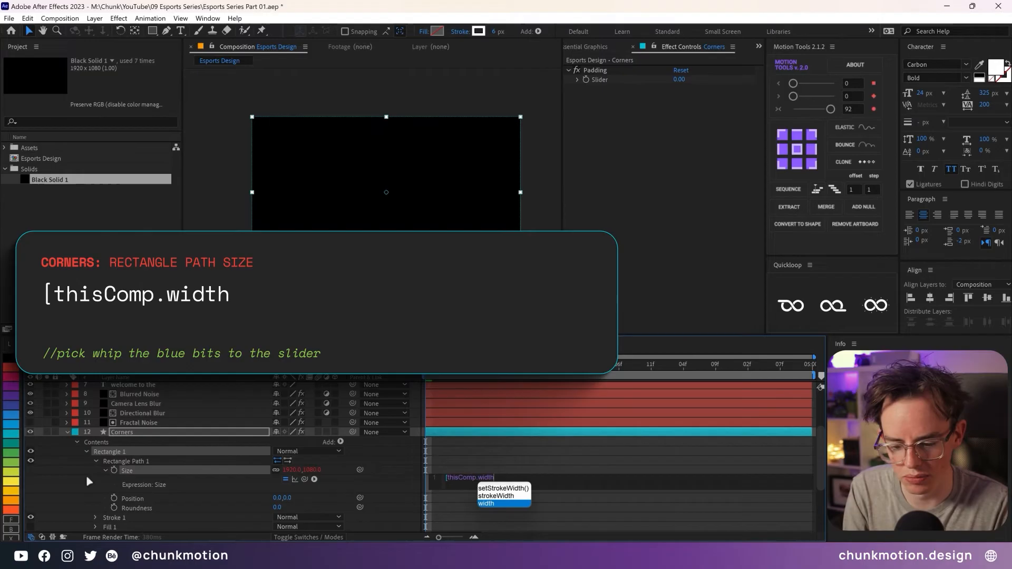
pyautogui.write('-')
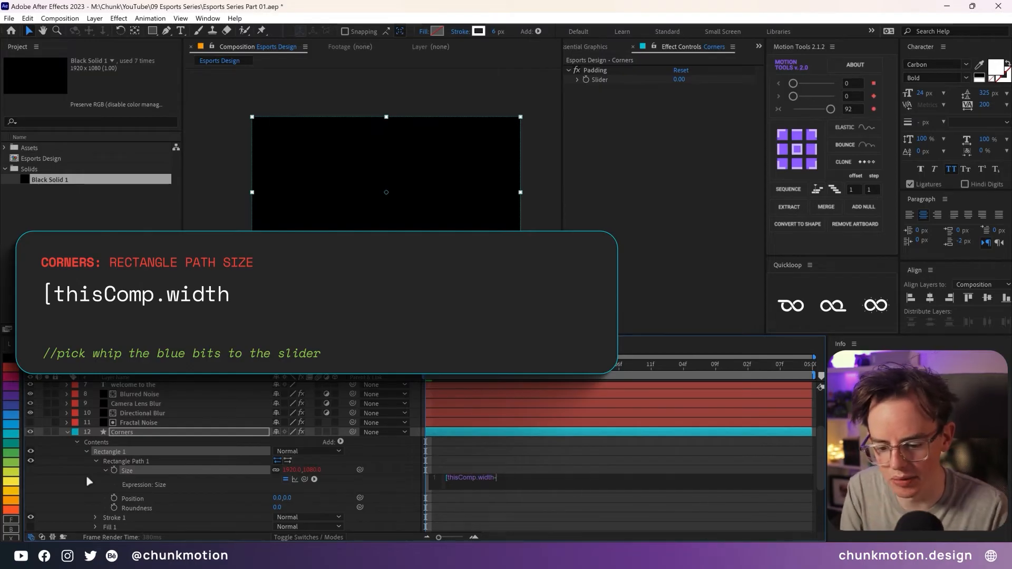
pyautogui.moveTo(304, 480); pyautogui.dragTo(600, 79)
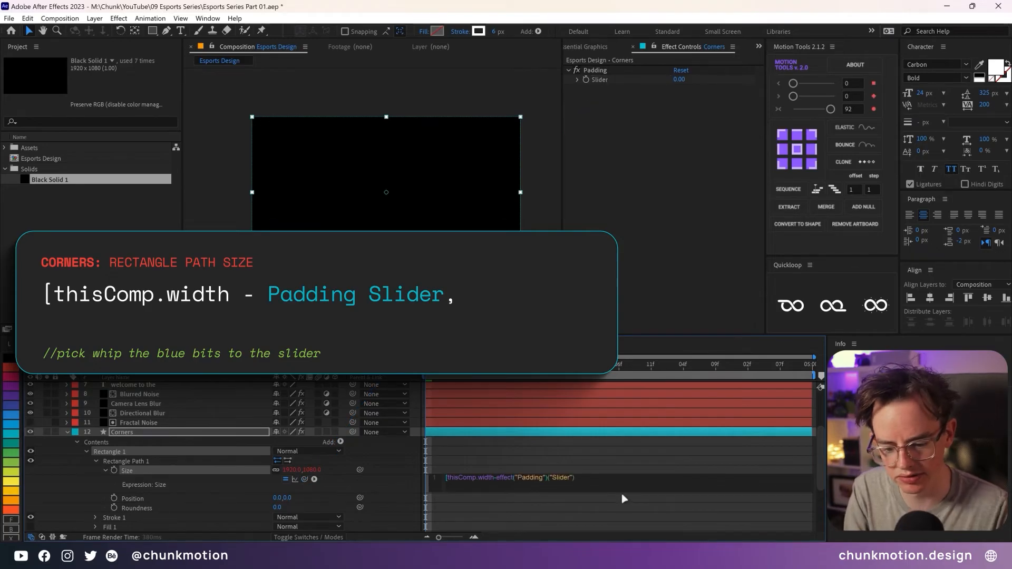
# Complete the Size expression with ",thisComp.height-", a second link to the Padding slider and the closing bracket.
pyautogui.write(',thisComp.hei')
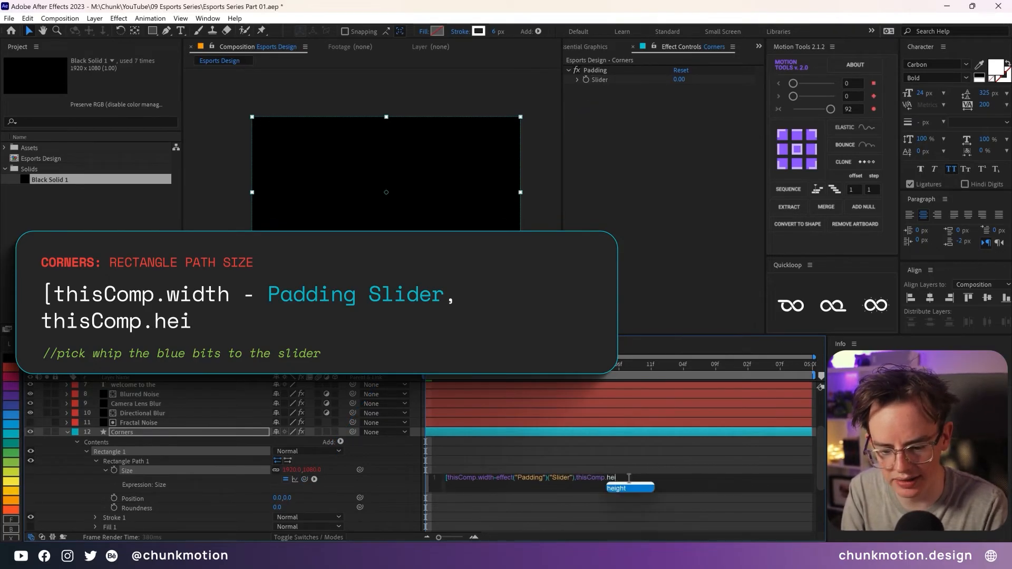
pyautogui.write('ght')
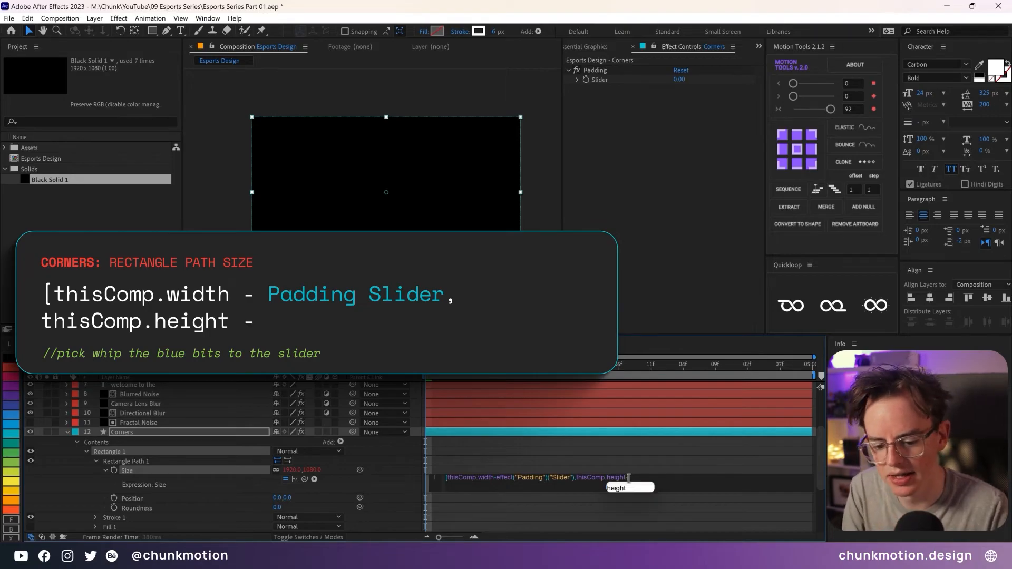
pyautogui.write('-')
pyautogui.moveTo(305, 479); pyautogui.dragTo(675, 79)
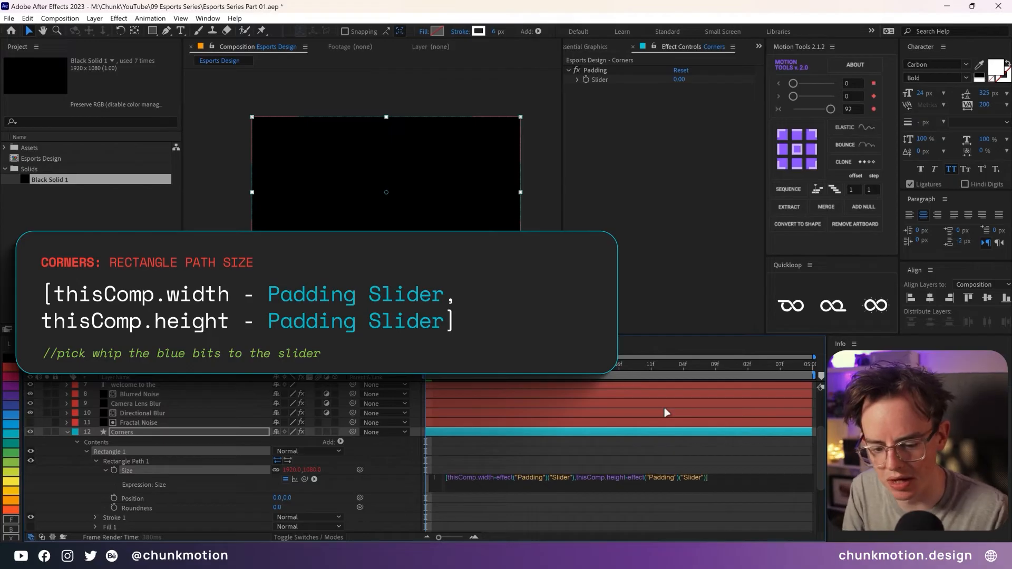
pyautogui.click(621, 457)
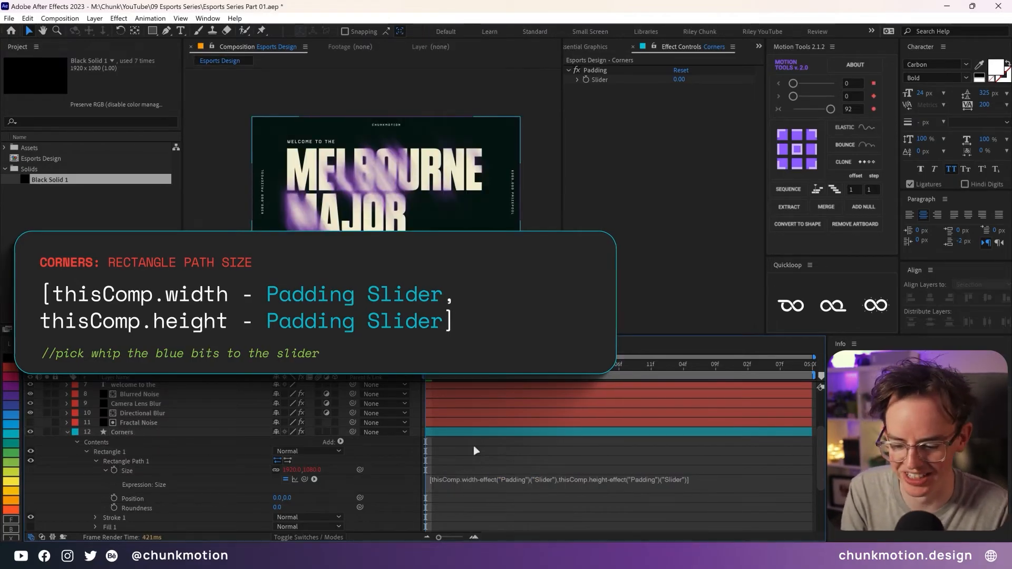
# Set the Corners layer's Padding slider to 110.
pyautogui.click(453, 431)
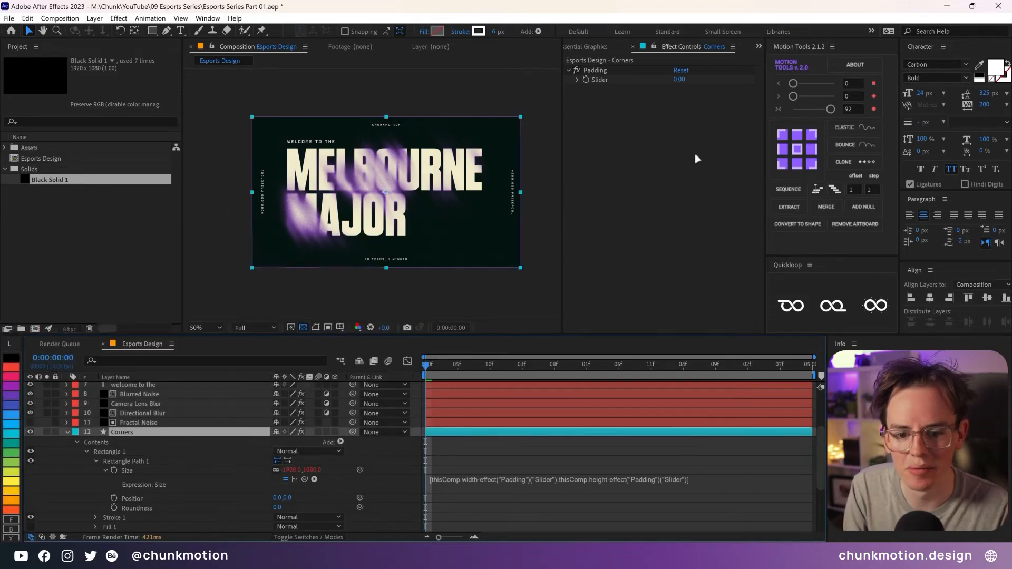
pyautogui.moveTo(681, 82); pyautogui.dragTo(735, 70)
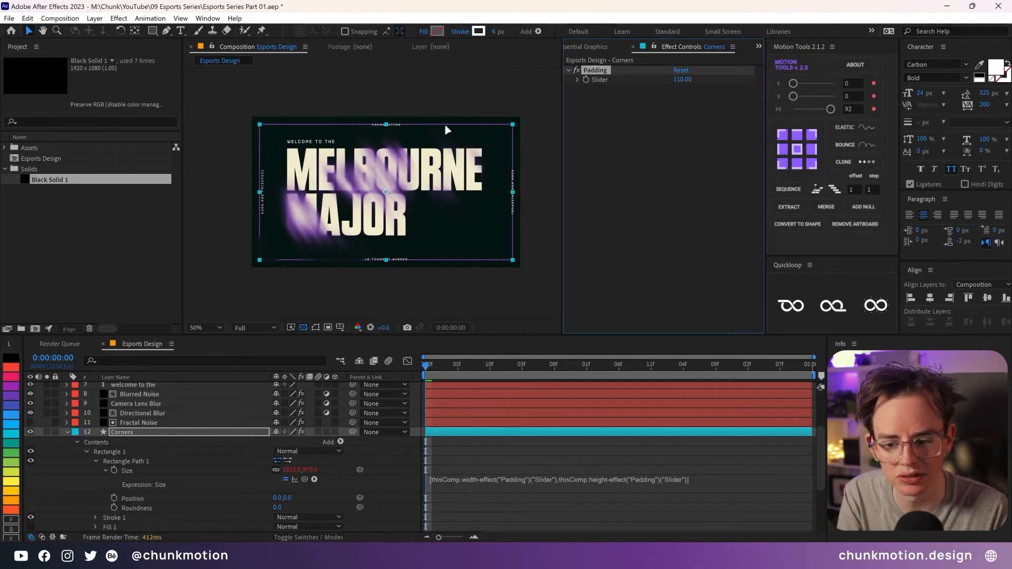
# Temporarily disable the Size expression, try reducing the rectangle to about 1726 by 971 px, undo the resize and re-enable the expression.
pyautogui.scroll(2, 447, 130)
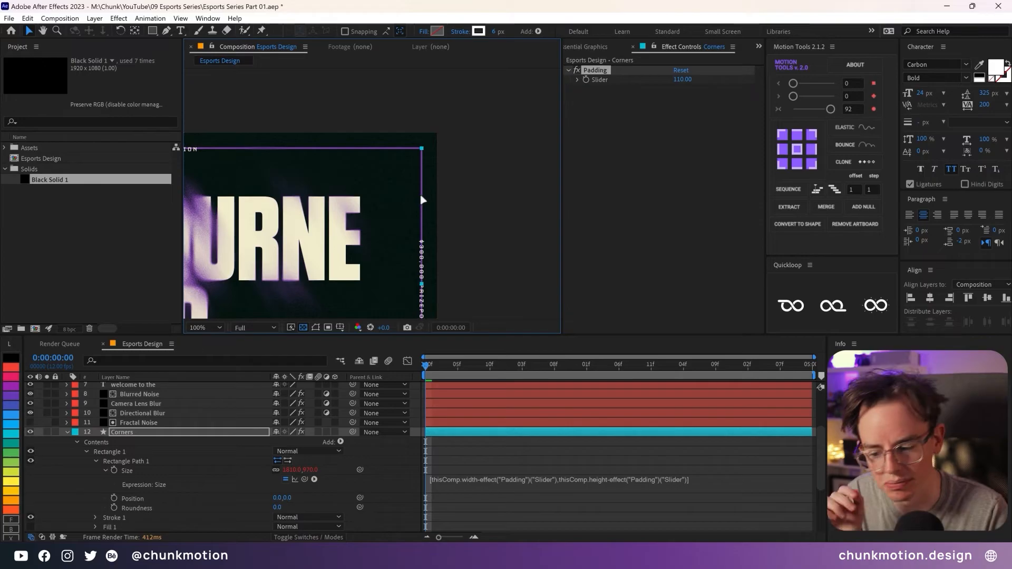
pyautogui.click(285, 479)
pyautogui.moveTo(311, 470); pyautogui.dragTo(188, 478)
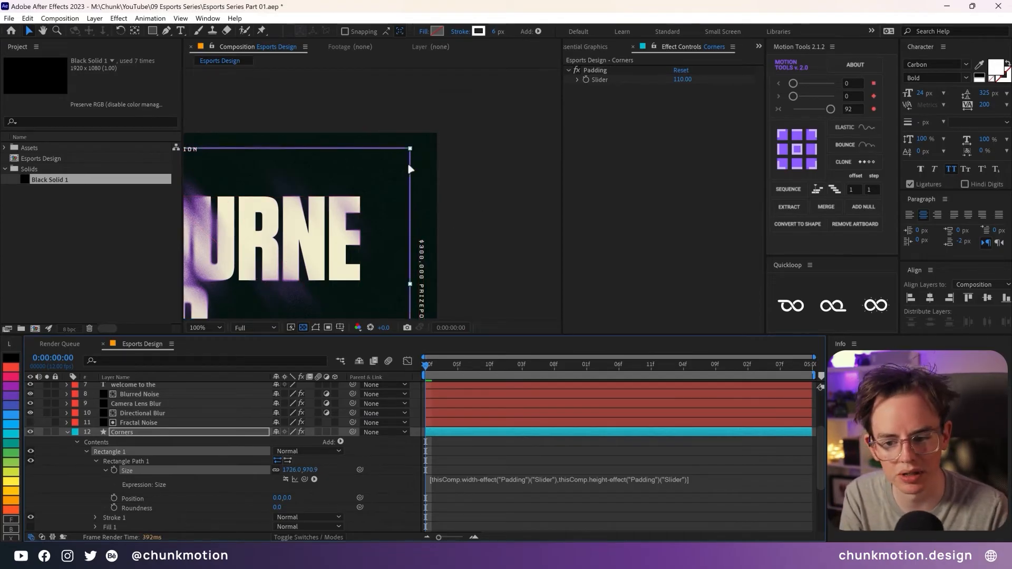
pyautogui.click(448, 183)
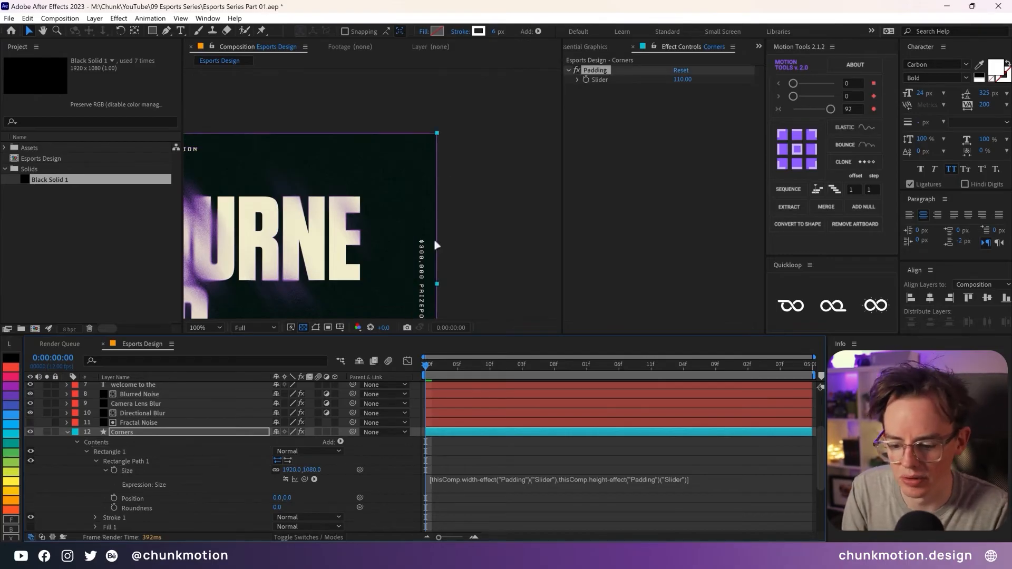
pyautogui.click(286, 479)
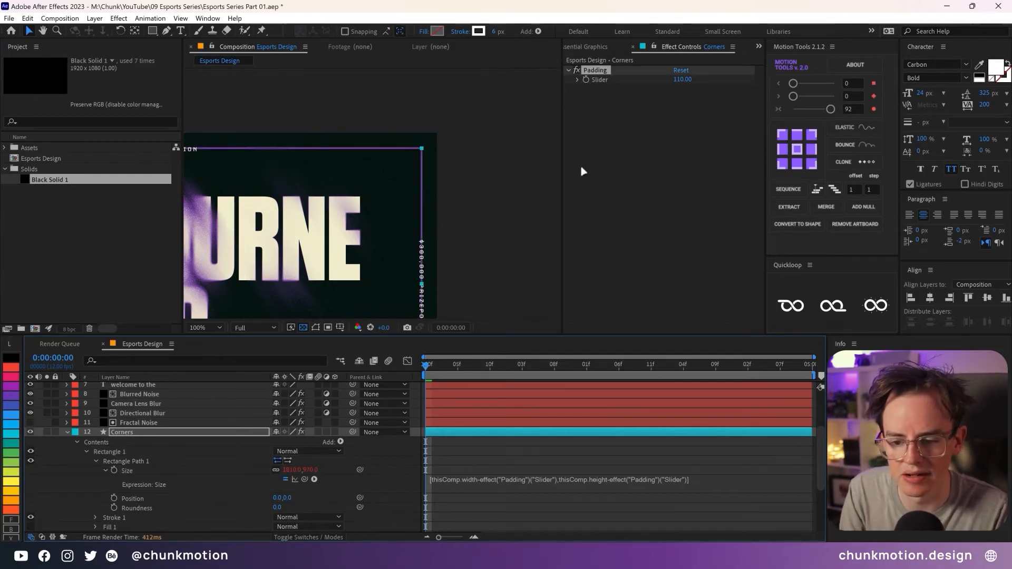
# Examine how the Corners frame lines up with the two prizepool texts, "18 teams, 1 winner" and "Chunkmotion".
pyautogui.press('h')
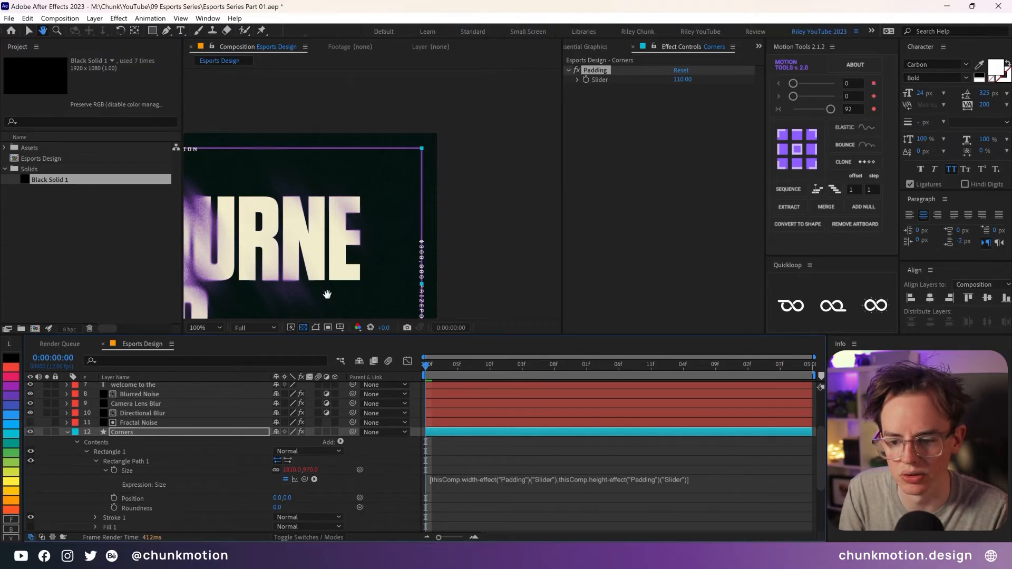
pyautogui.moveTo(296, 314); pyautogui.dragTo(449, 235)
pyautogui.moveTo(248, 183); pyautogui.dragTo(341, 186)
pyautogui.press('v')
pyautogui.scroll(3, 151, 428)
pyautogui.click(151, 425)
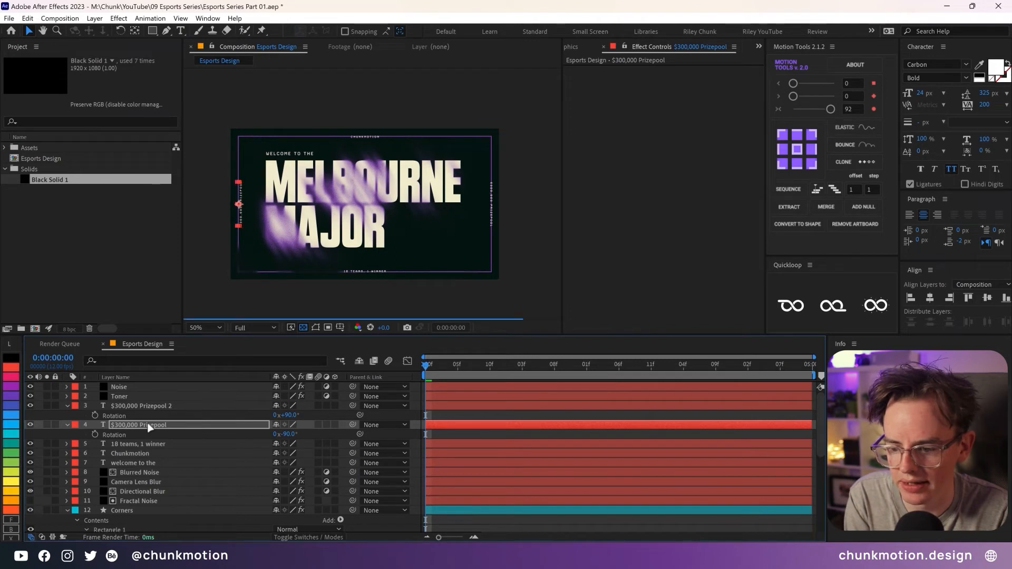
pyautogui.click(143, 406)
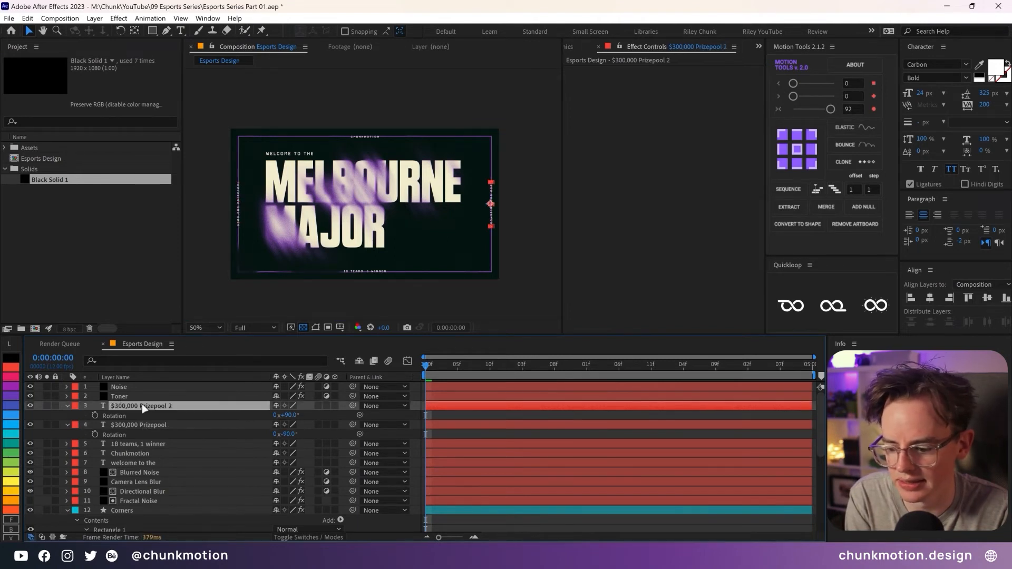
pyautogui.click(144, 443)
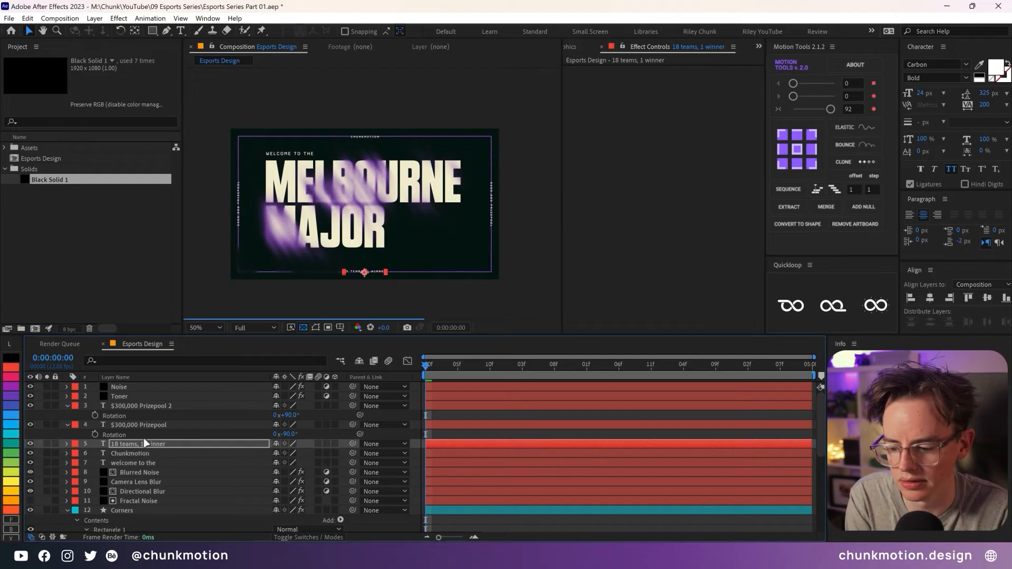
pyautogui.click(146, 406)
pyautogui.click(143, 453)
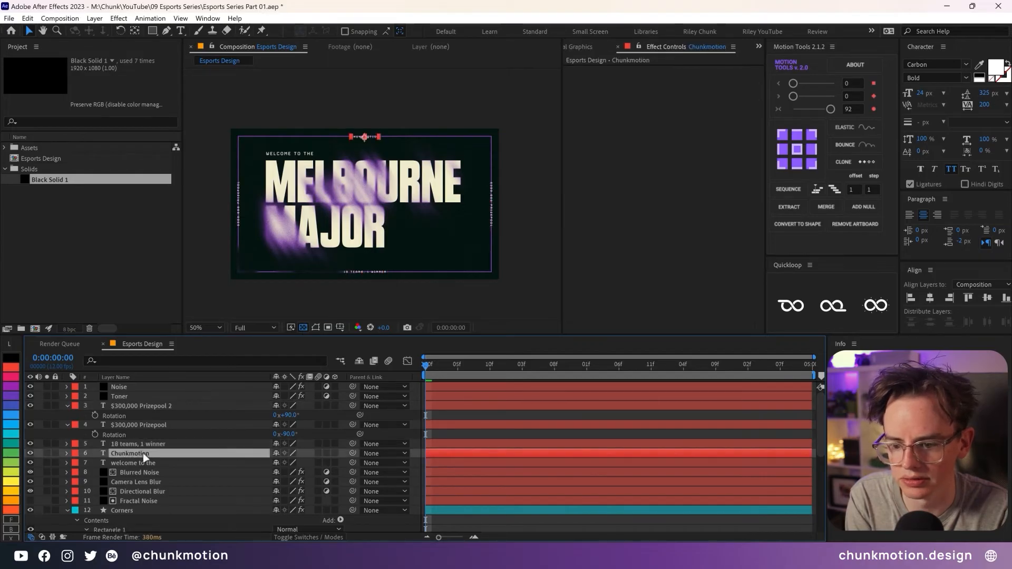
# Add a Trim Paths operator to the Corners shape layer and reveal its properties.
pyautogui.scroll(-1, 143, 453)
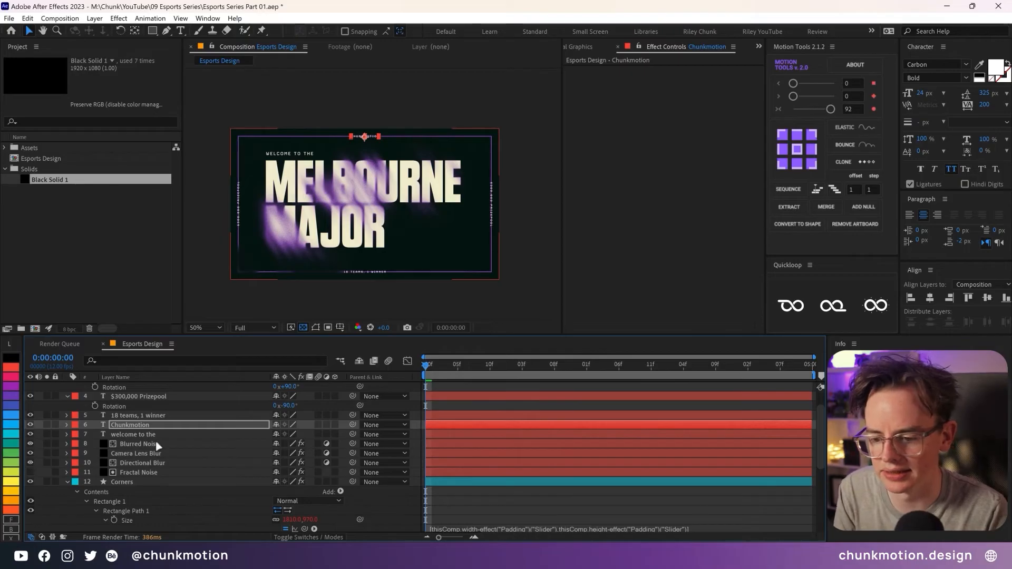
pyautogui.scroll(-1, 155, 453)
pyautogui.scroll(-1, 121, 485)
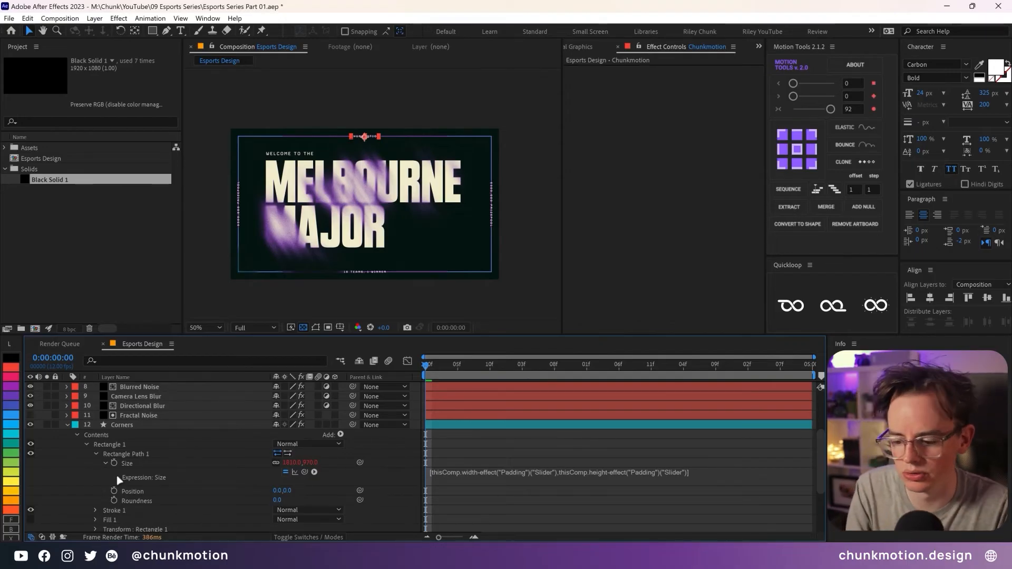
pyautogui.scroll(-1, 119, 480)
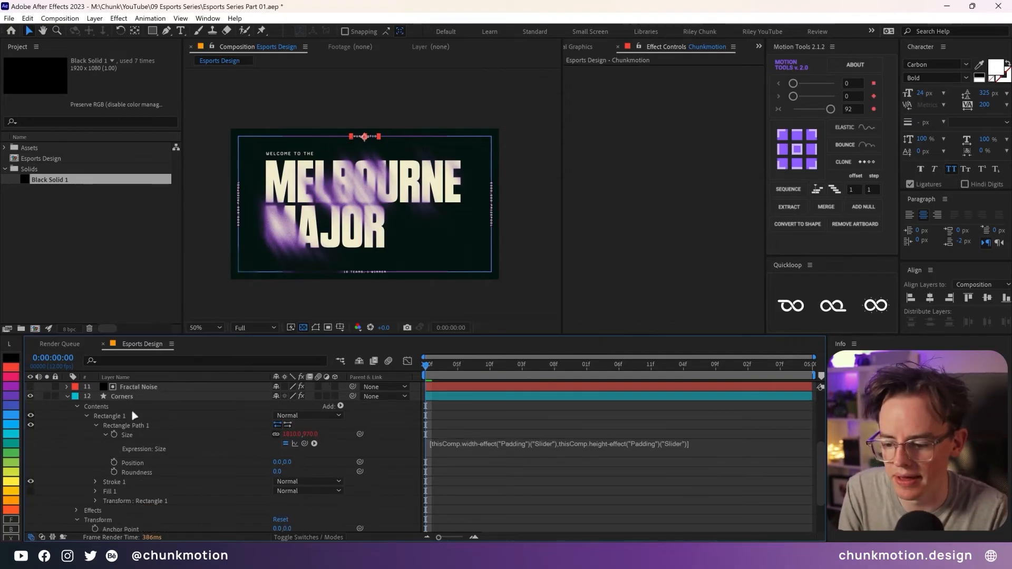
pyautogui.click(96, 426)
pyautogui.click(341, 407)
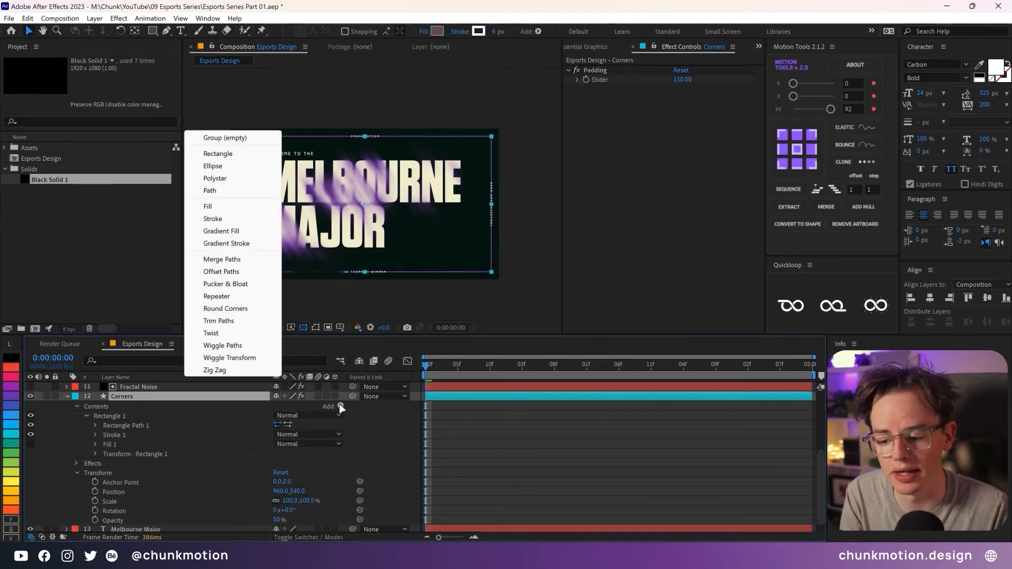
pyautogui.click(231, 321)
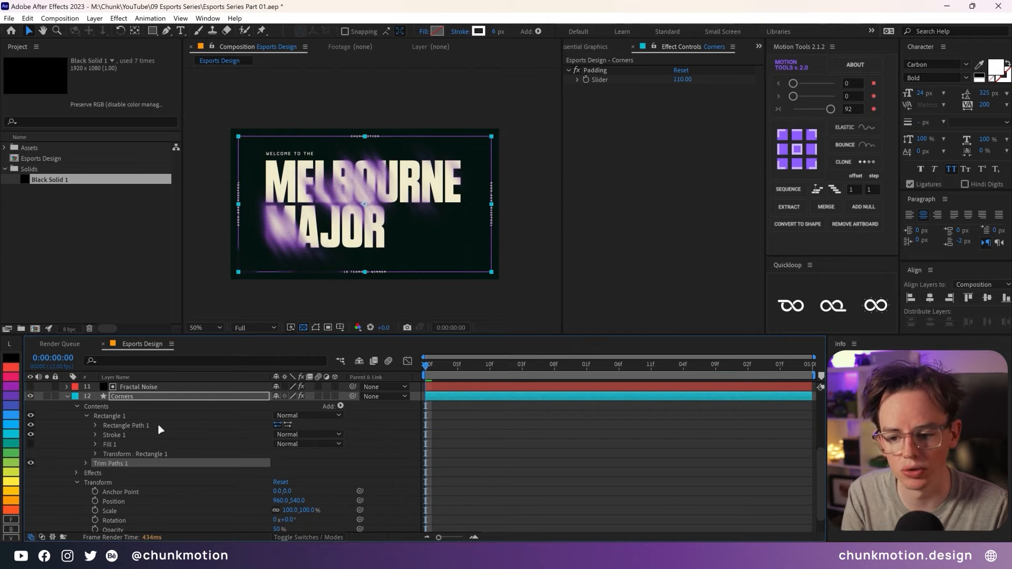
pyautogui.click(85, 465)
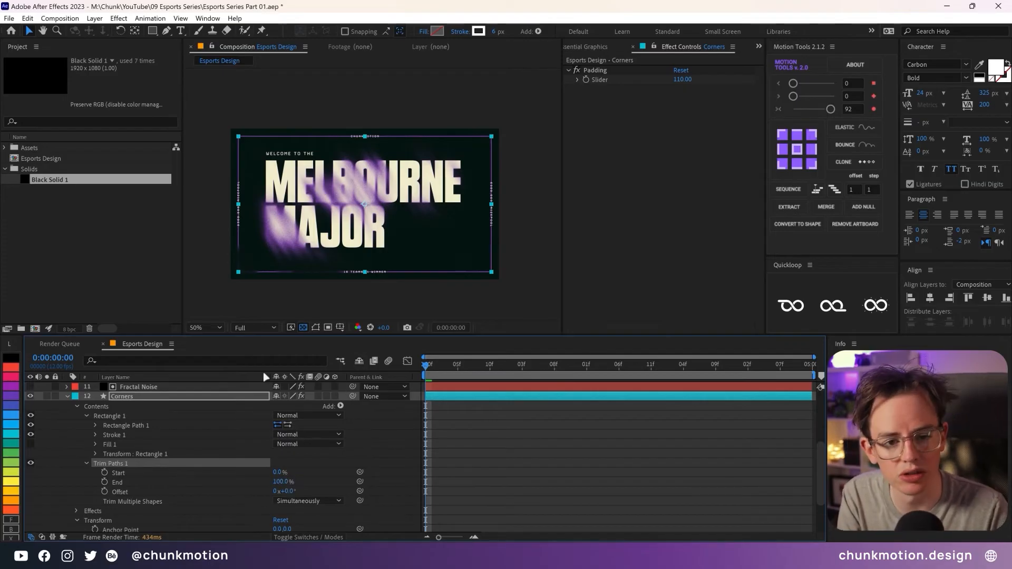
# Set the Trim Paths start to 49%.
pyautogui.click(279, 474)
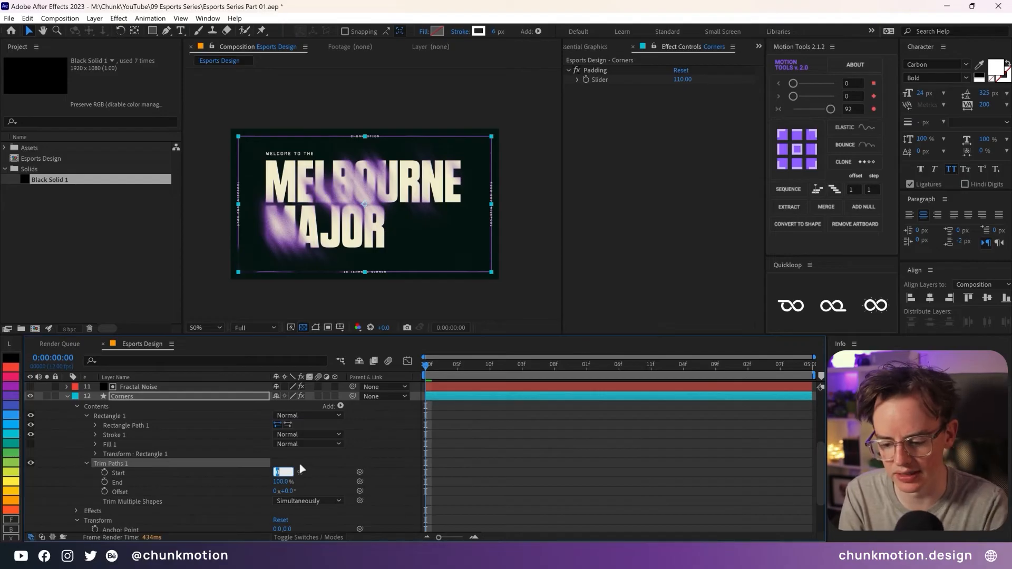
pyautogui.press('Return')
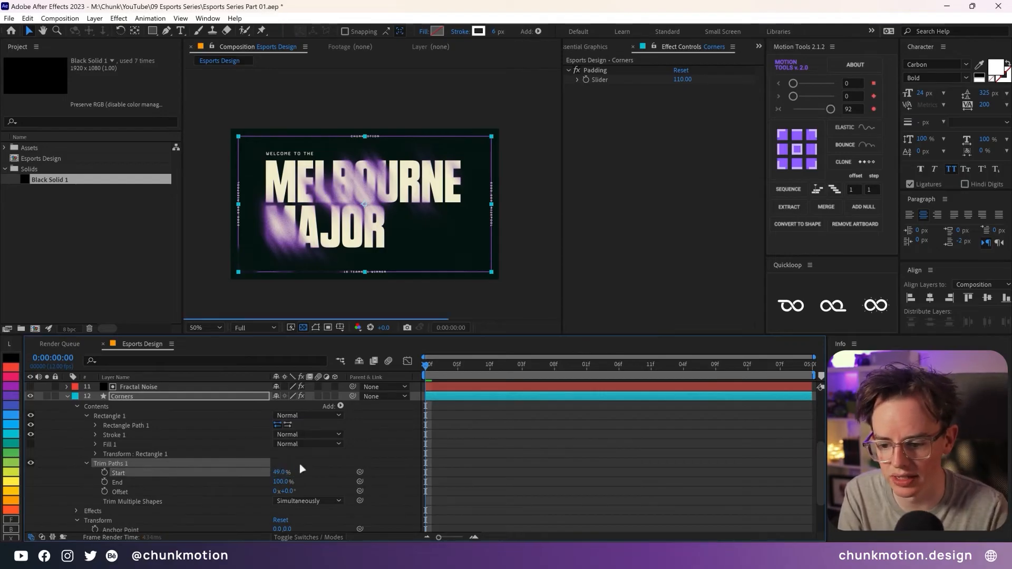
pyautogui.click(377, 441)
# Solo the Corners layer with shape path outlines hidden and set the Trim Paths end to 51%.
pyautogui.click(47, 397)
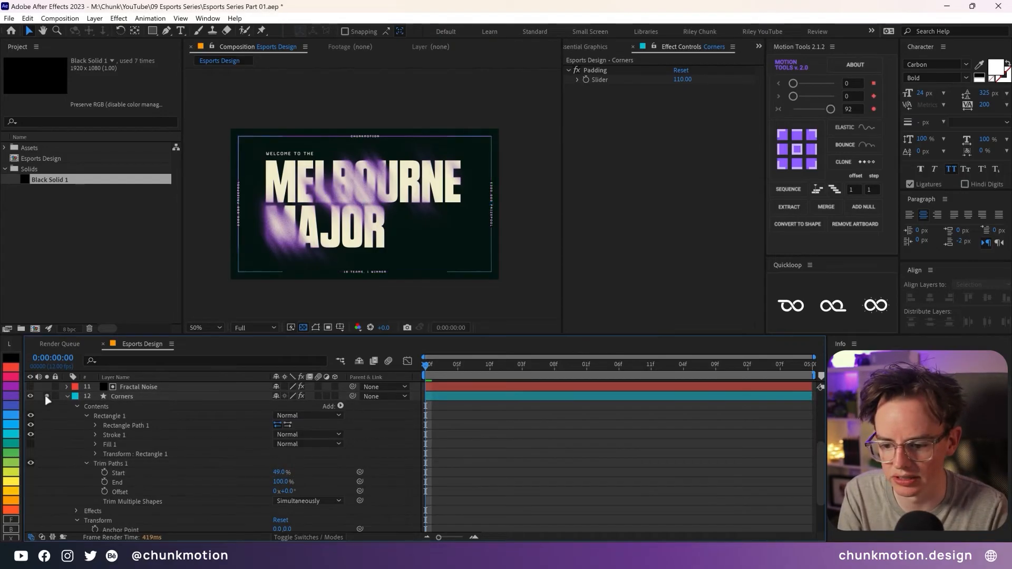
pyautogui.click(303, 328)
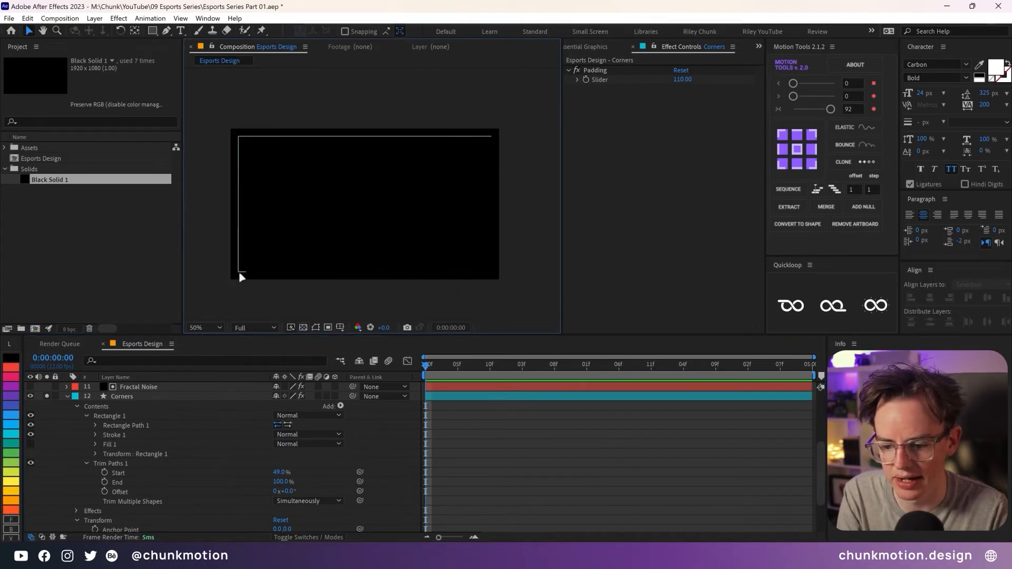
pyautogui.click(283, 481)
pyautogui.write('51')
pyautogui.press('Return')
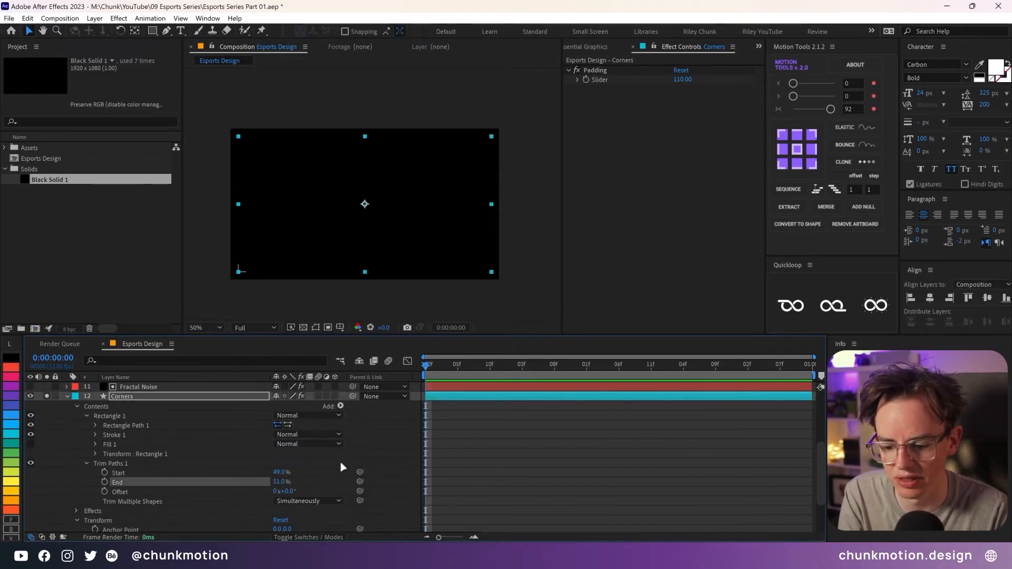
pyautogui.click(394, 443)
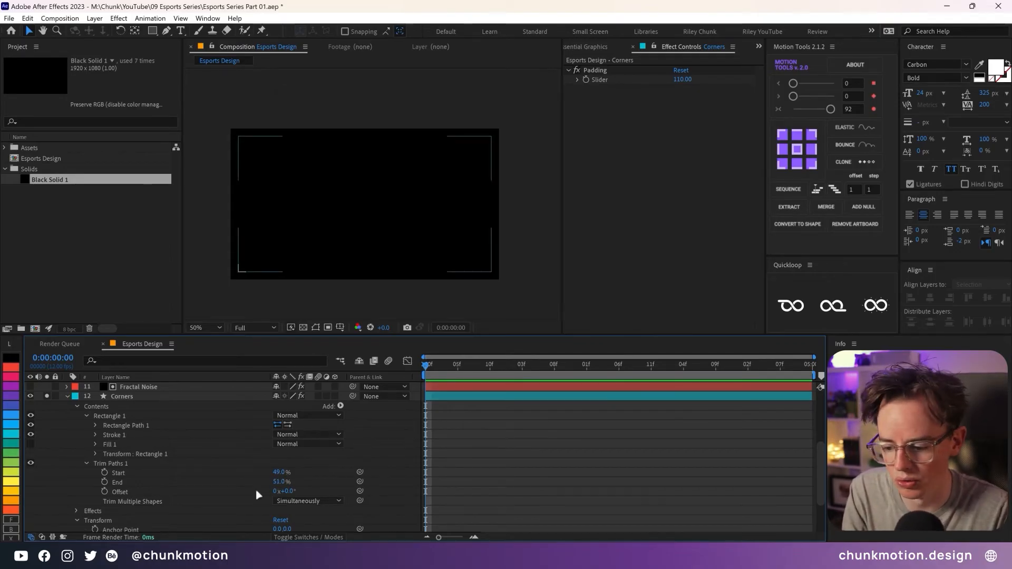
# Add the expression 100-content("Trim Paths 1").start to the Trim Paths end of the Corners layer and test the link.
pyautogui.keyDown('alt'); pyautogui.click(104, 483); pyautogui.keyUp('alt')
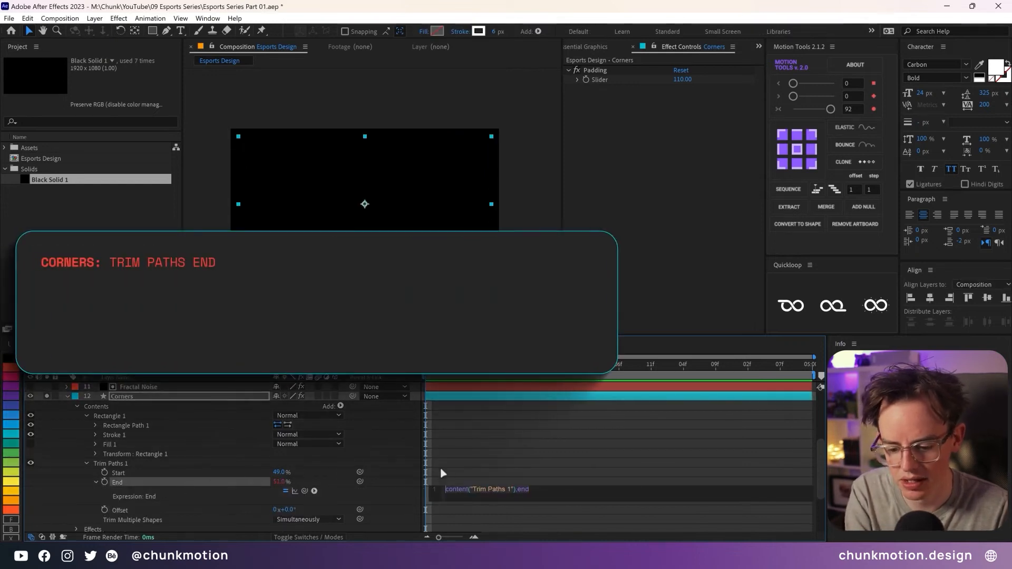
pyautogui.press('BackSpace')
pyautogui.write('100-')
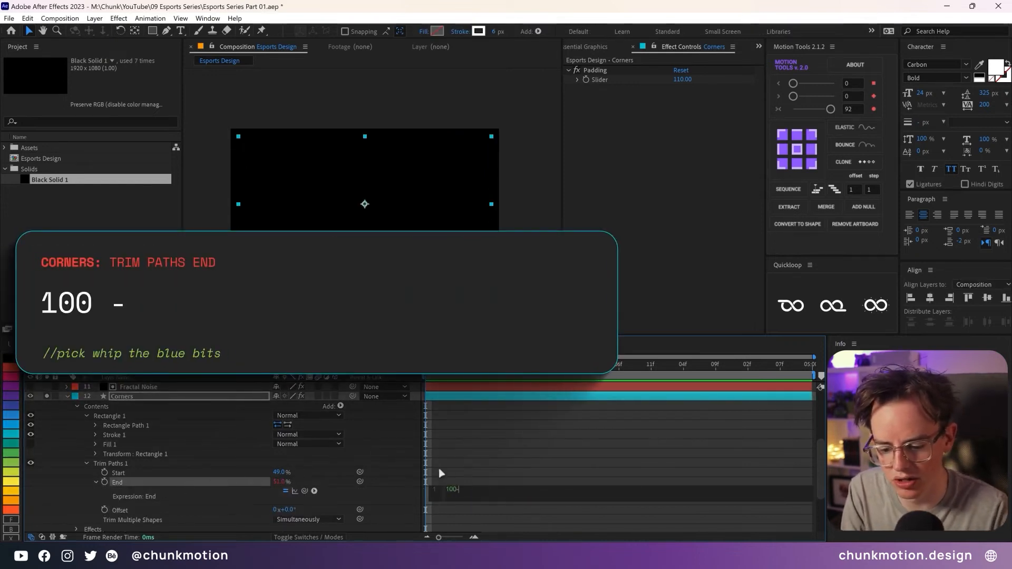
pyautogui.moveTo(304, 491); pyautogui.dragTo(118, 473)
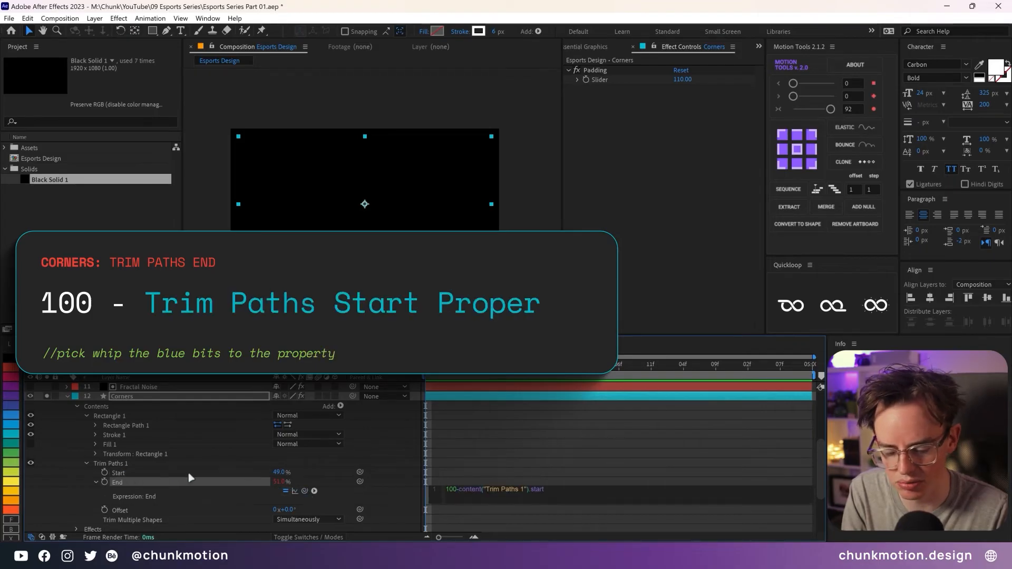
pyautogui.click(486, 455)
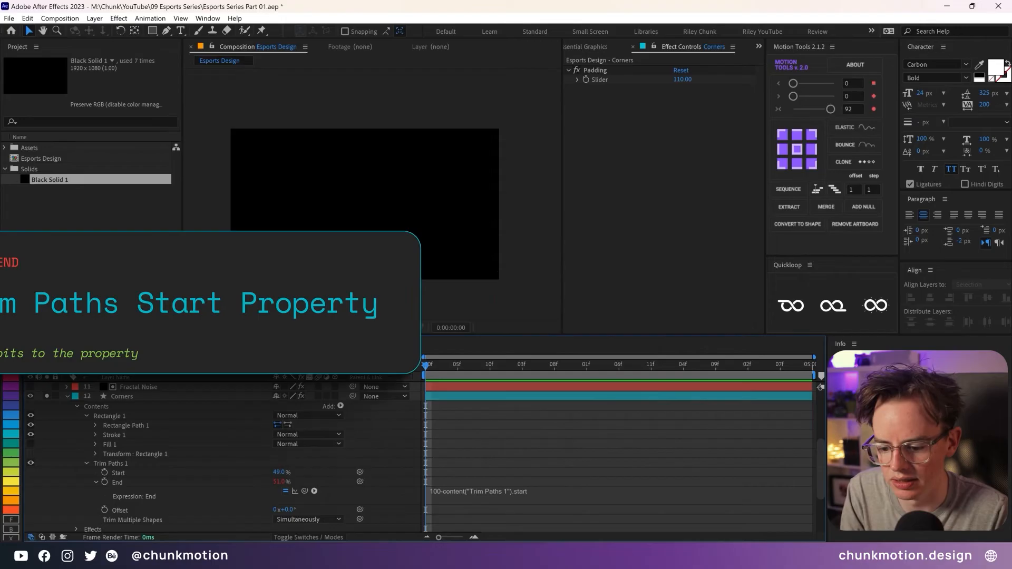
pyautogui.moveTo(279, 473)
pyautogui.mouseDown()
pyautogui.moveTo(235, 475)
pyautogui.moveTo(265, 470)
pyautogui.mouseUp()
pyautogui.hotkey('ctrl', 'z')
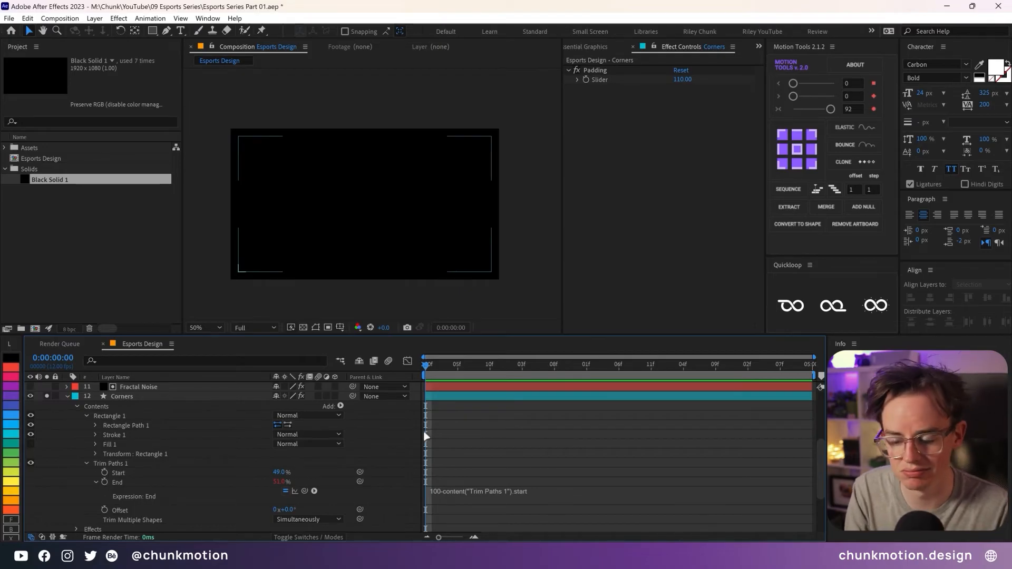
# Add a Repeater to the Corners shape layer and set its copies to 2.
pyautogui.click(87, 464)
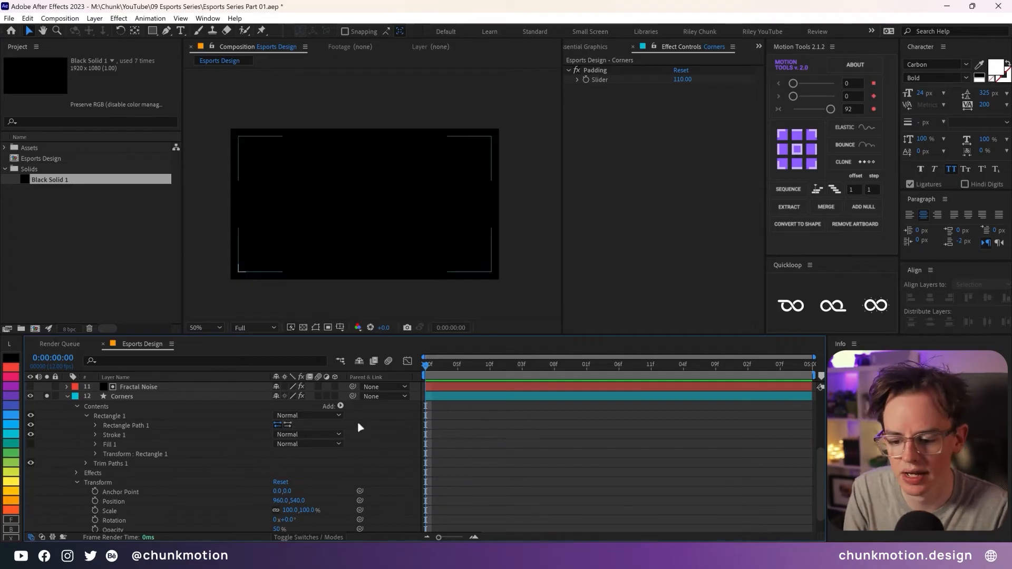
pyautogui.click(341, 407)
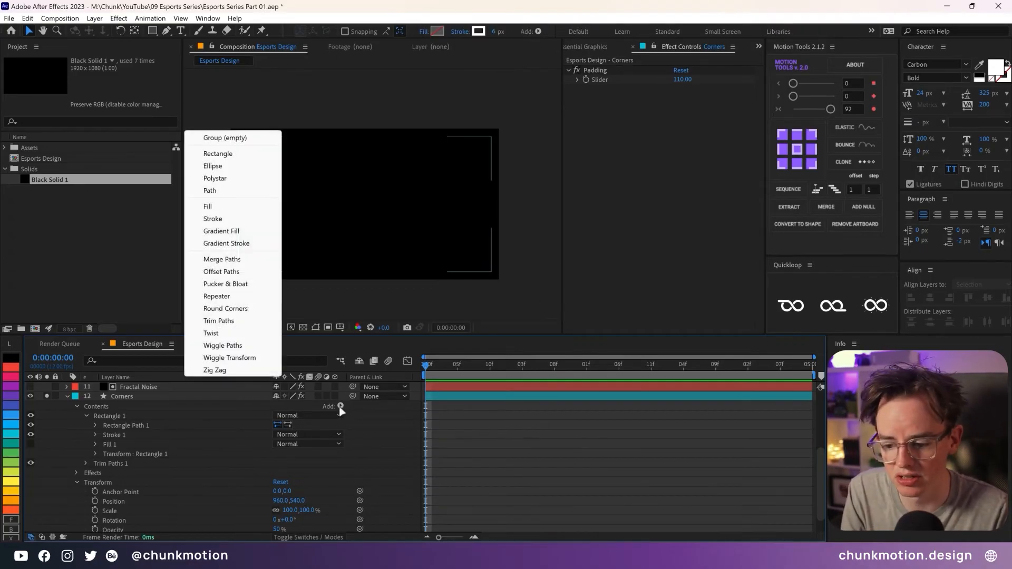
pyautogui.click(221, 297)
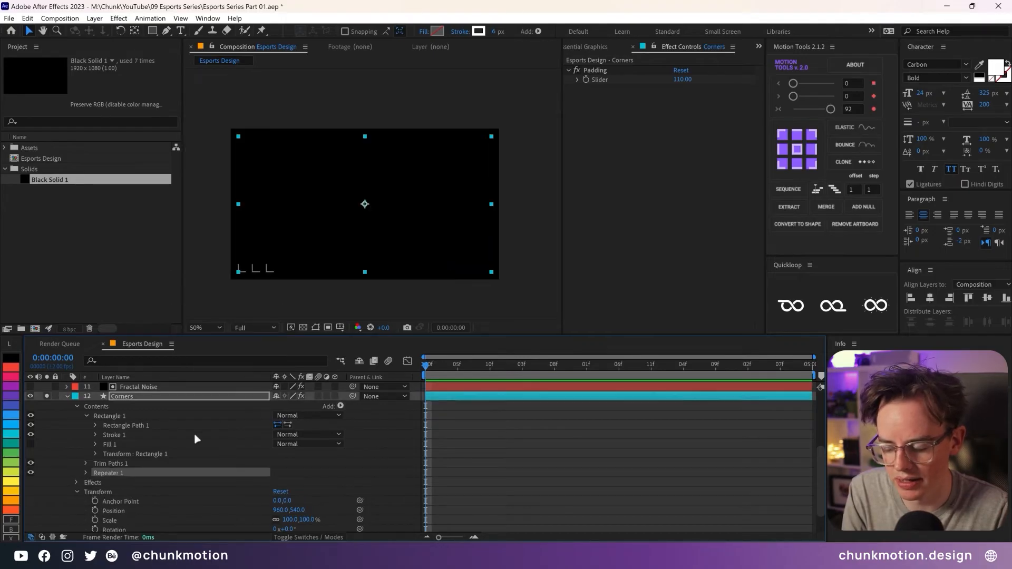
pyautogui.click(85, 473)
pyautogui.scroll(-3, 120, 472)
pyautogui.click(277, 453)
pyautogui.write('2')
pyautogui.press('Return')
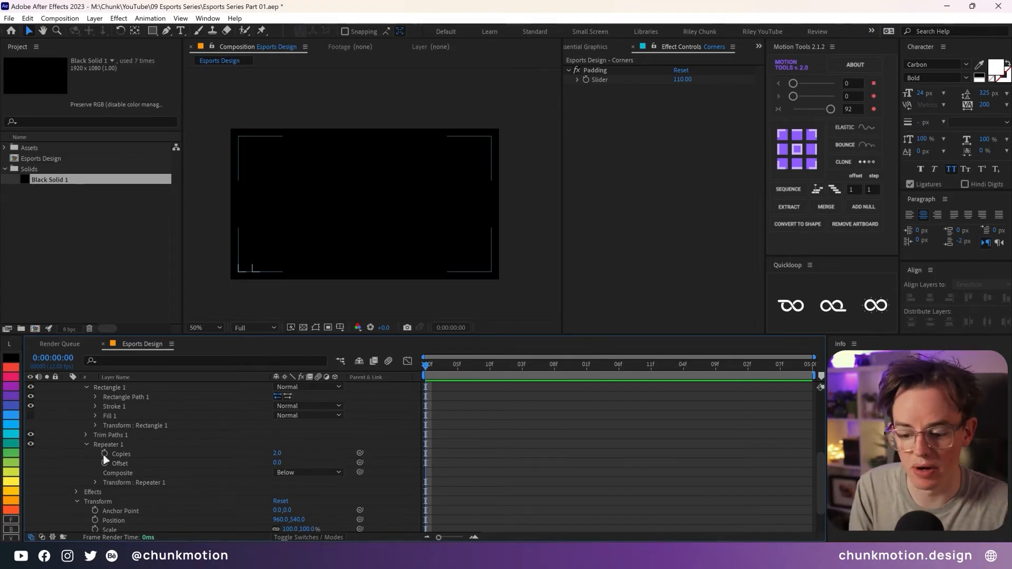
# Set the repeater's transform position to 0, 0 and its rotation to 180°.
pyautogui.click(95, 482)
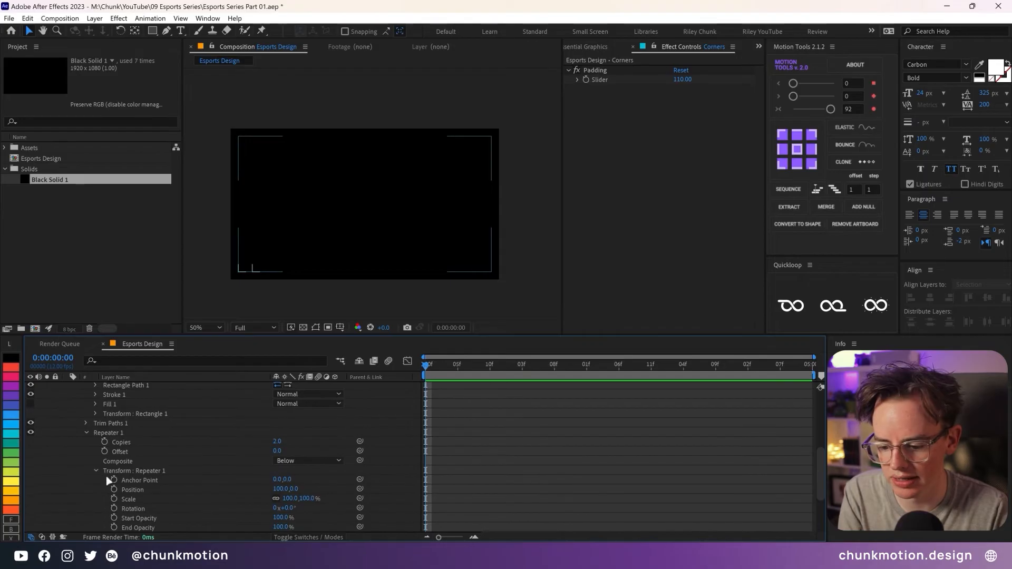
pyautogui.click(279, 489)
pyautogui.write('0')
pyautogui.press('Return')
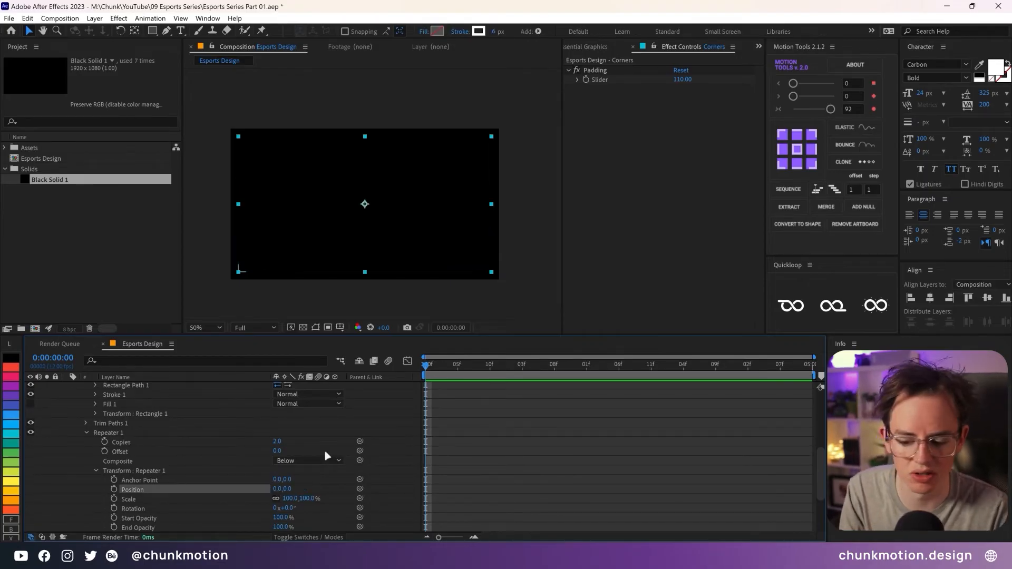
pyautogui.click(288, 508)
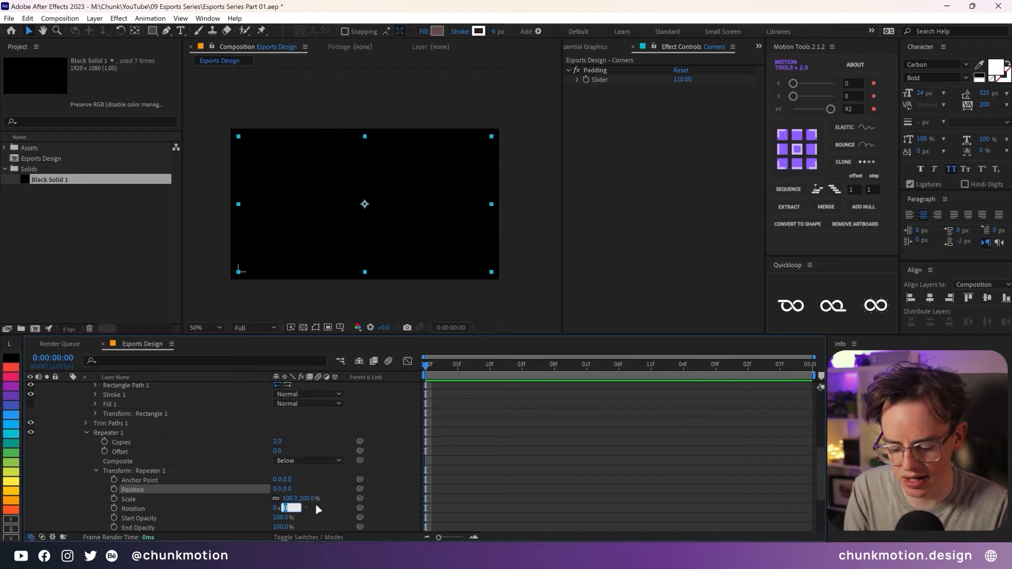
pyautogui.write('180')
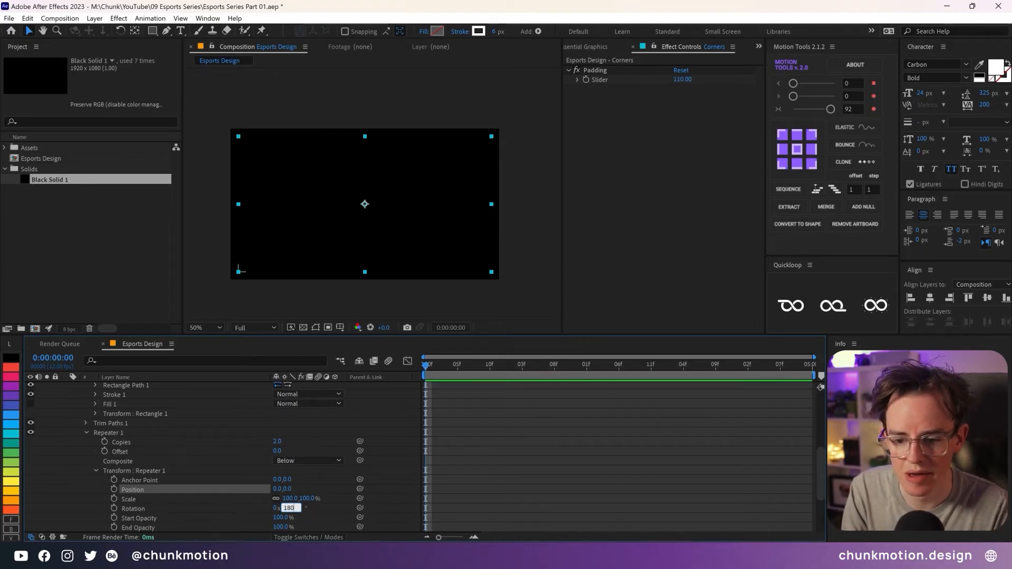
pyautogui.press('Return')
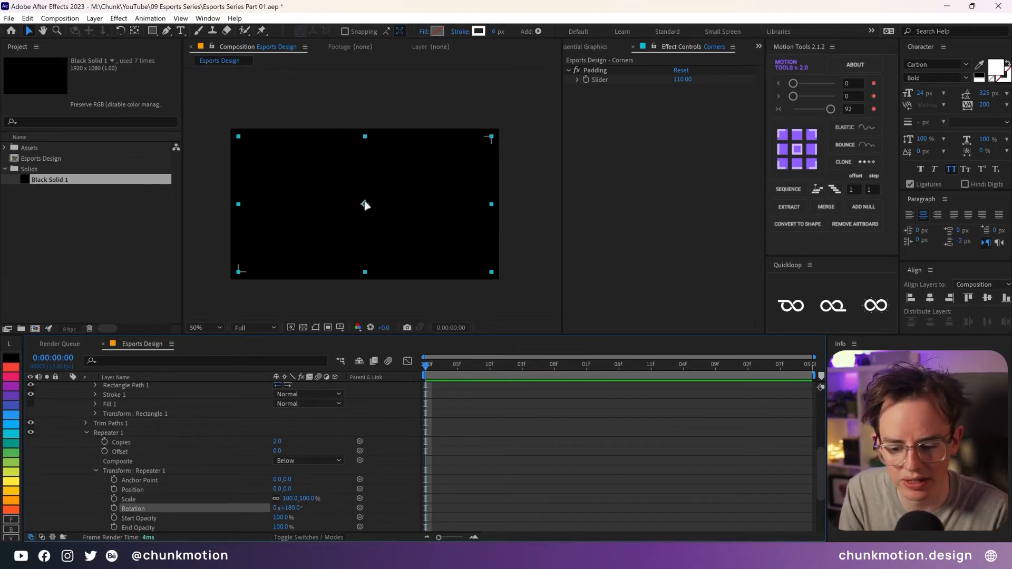
pyautogui.click(388, 415)
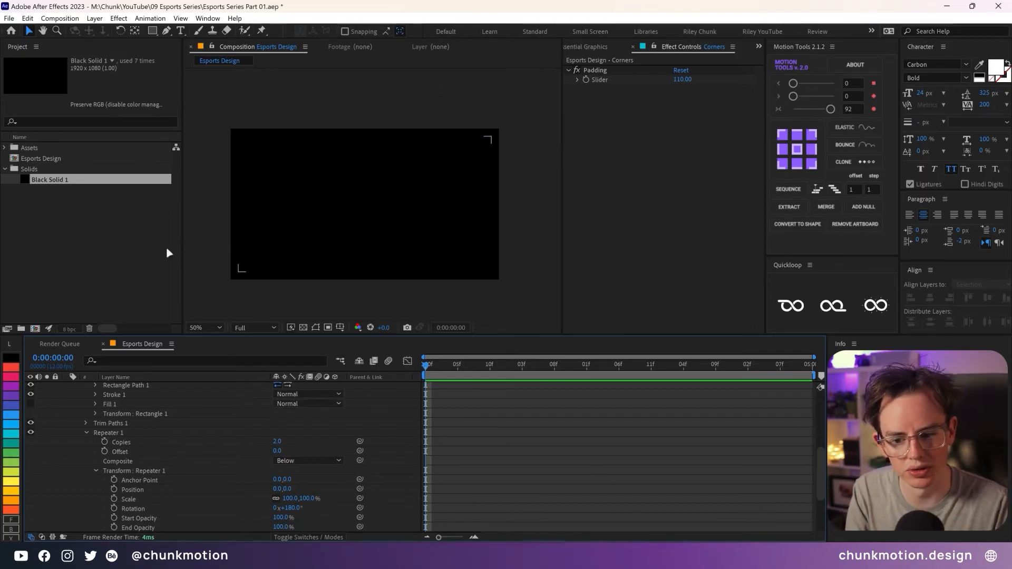
# Duplicate the Corners layer's Repeater 1.
pyautogui.click(86, 433)
pyautogui.scroll(1, 221, 446)
pyautogui.click(96, 473)
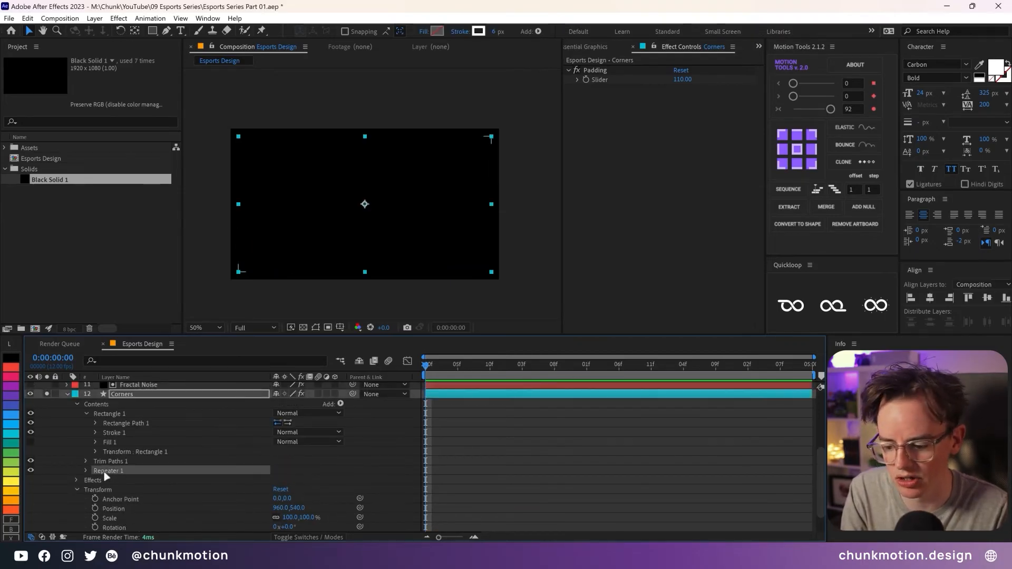
pyautogui.hotkey('ctrl', 'd')
pyautogui.click(27, 17)
pyautogui.click(396, 508)
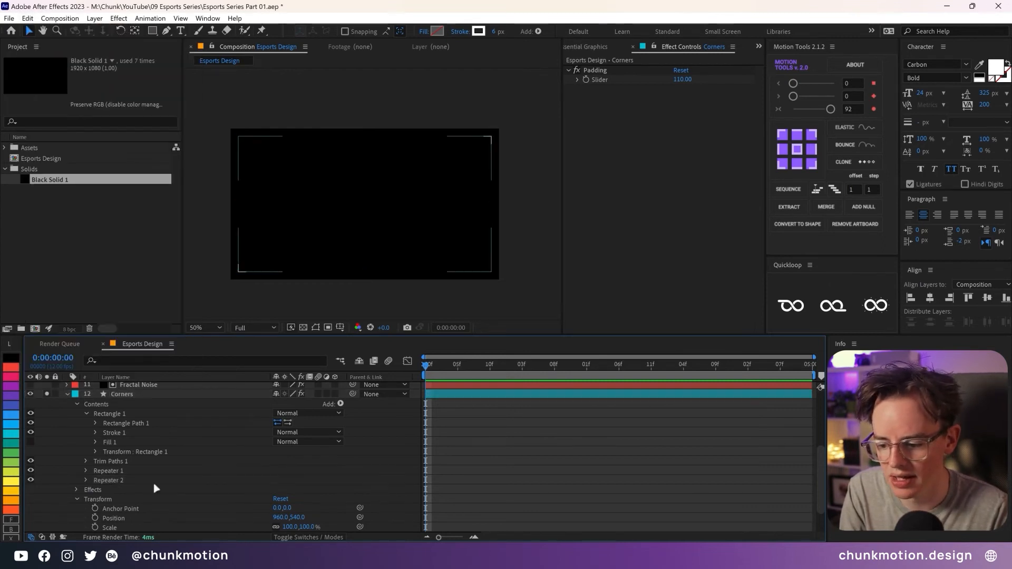
# Set Repeater 2's rotation to 0° and its unlinked scale to -100, 100%.
pyautogui.click(86, 481)
pyautogui.click(96, 518)
pyautogui.scroll(-2, 106, 506)
pyautogui.click(289, 509)
pyautogui.write('0')
pyautogui.press('Return')
pyautogui.click(311, 511)
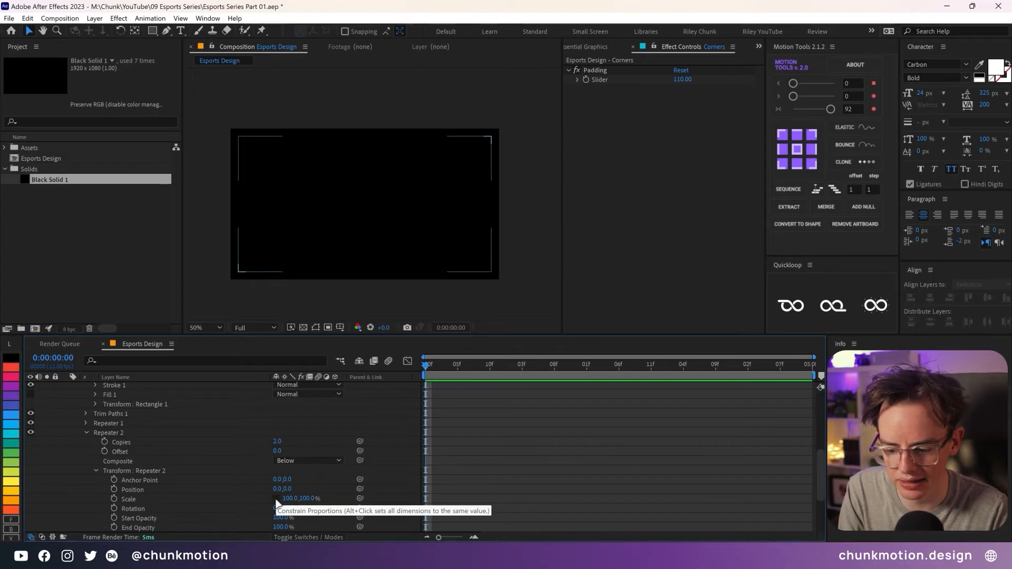
pyautogui.click(290, 498)
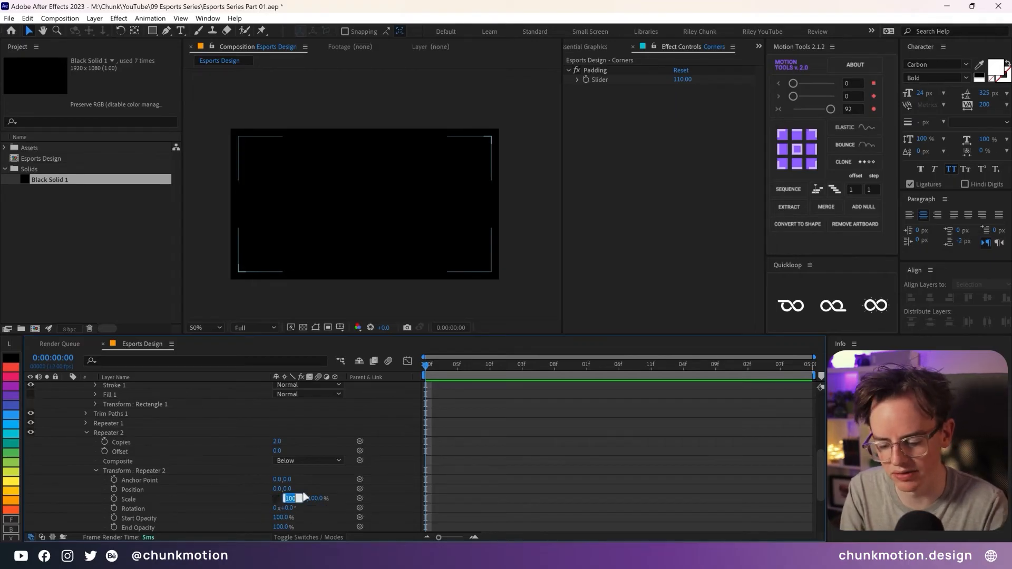
pyautogui.write('-100')
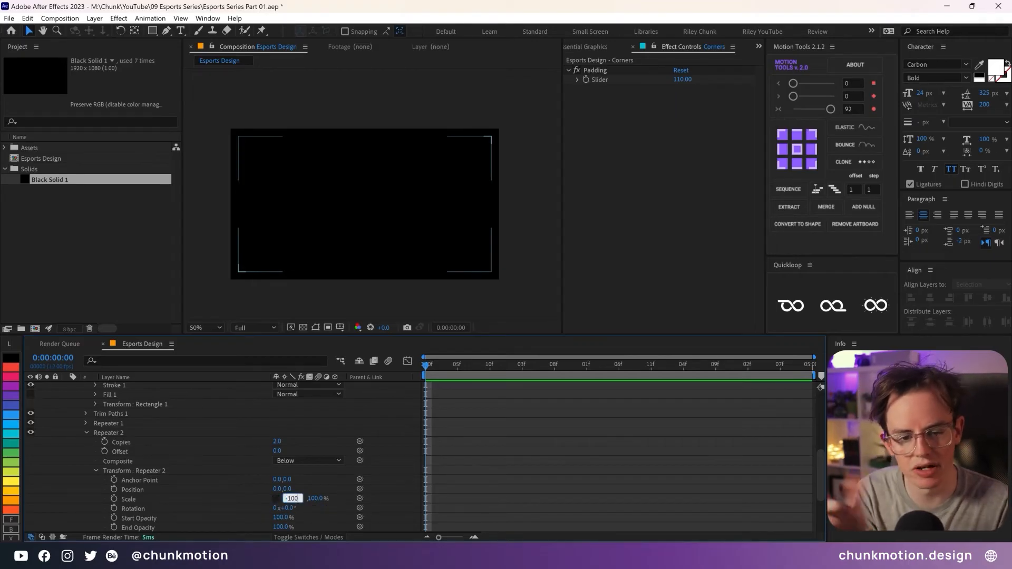
pyautogui.press('Return')
pyautogui.click(397, 440)
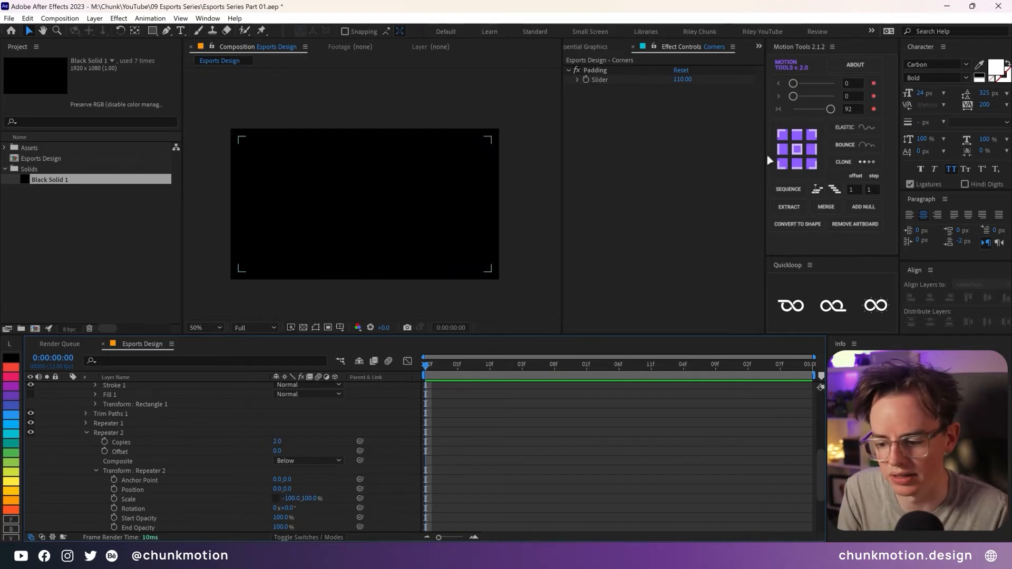
# Lengthen the corner marks slightly by lowering the Trim Paths start to 48.8%.
pyautogui.click(85, 434)
pyautogui.scroll(2, 96, 442)
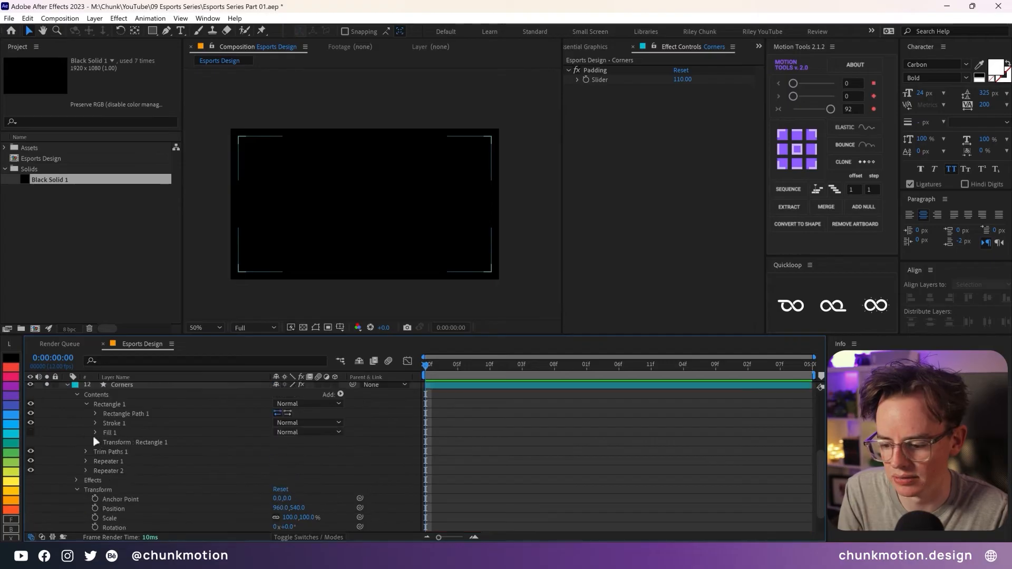
pyautogui.click(86, 452)
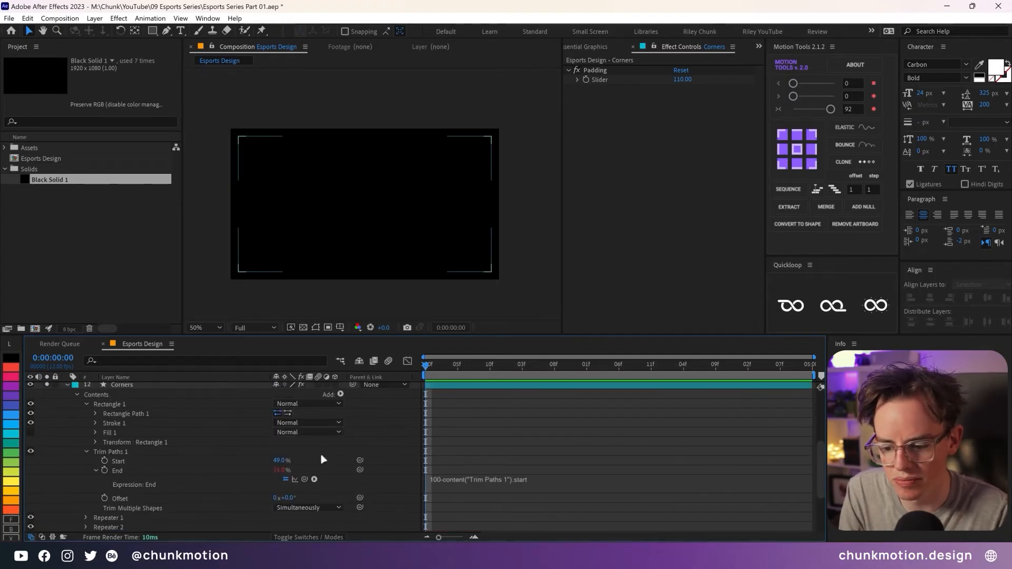
pyautogui.moveTo(280, 461)
pyautogui.mouseDown()
pyautogui.moveTo(315, 454)
pyautogui.moveTo(275, 462)
pyautogui.mouseUp()
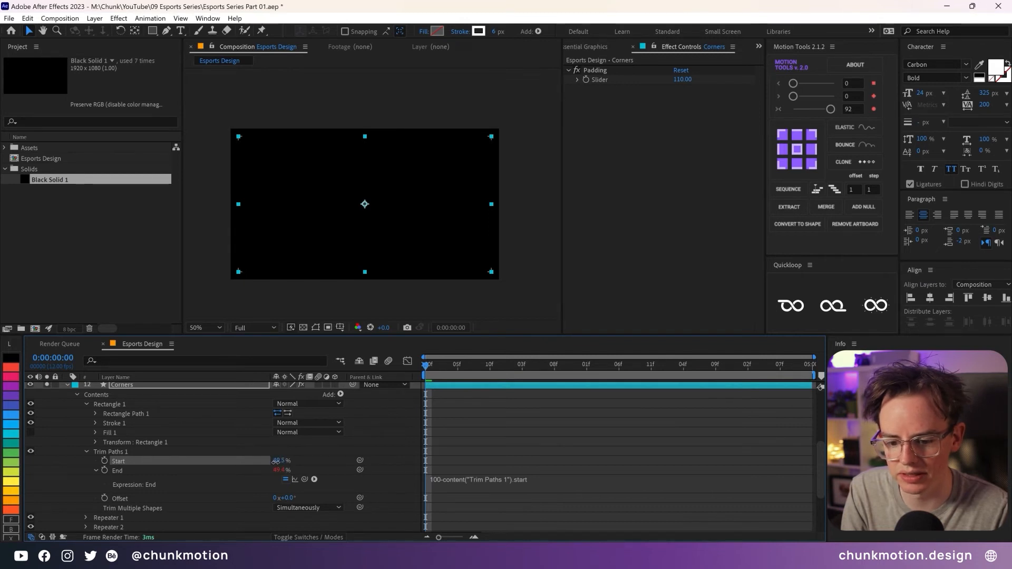
pyautogui.click(502, 402)
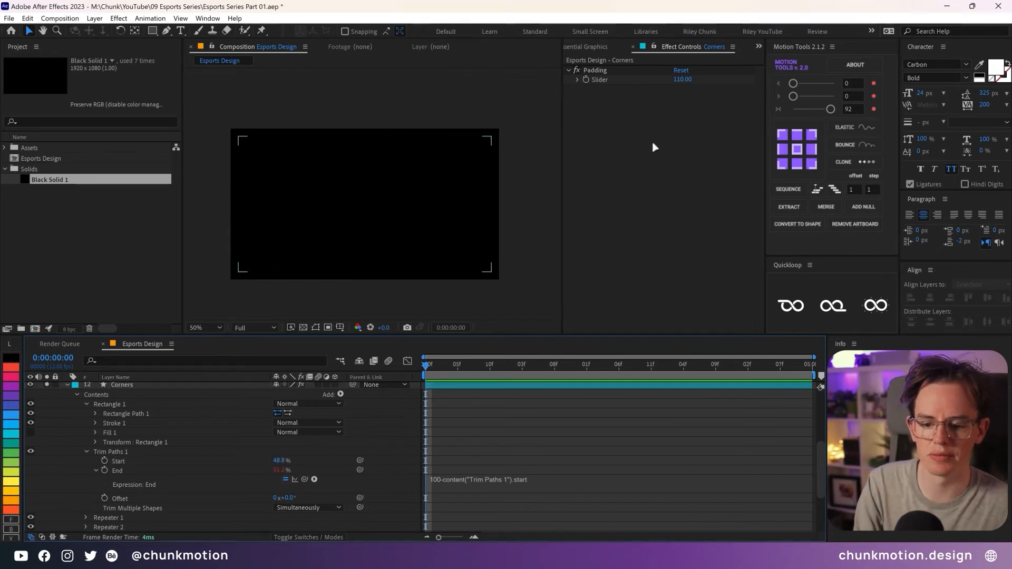
# Change the Esports Design composition width to 1080 px to test how the corner marks adapt.
pyautogui.click(60, 18)
pyautogui.click(86, 47)
pyautogui.click(366, 227)
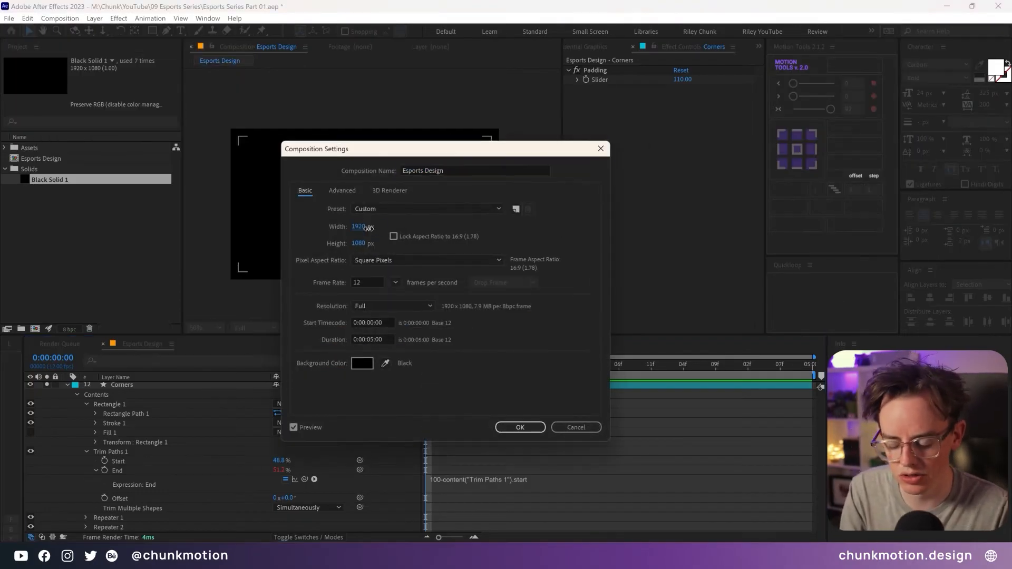
pyautogui.write('1080')
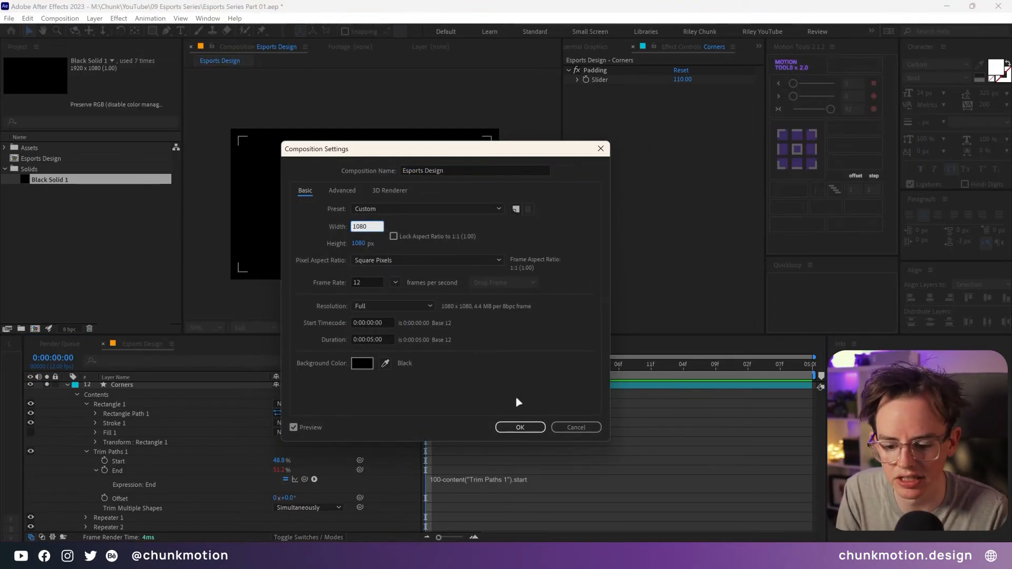
pyautogui.click(515, 428)
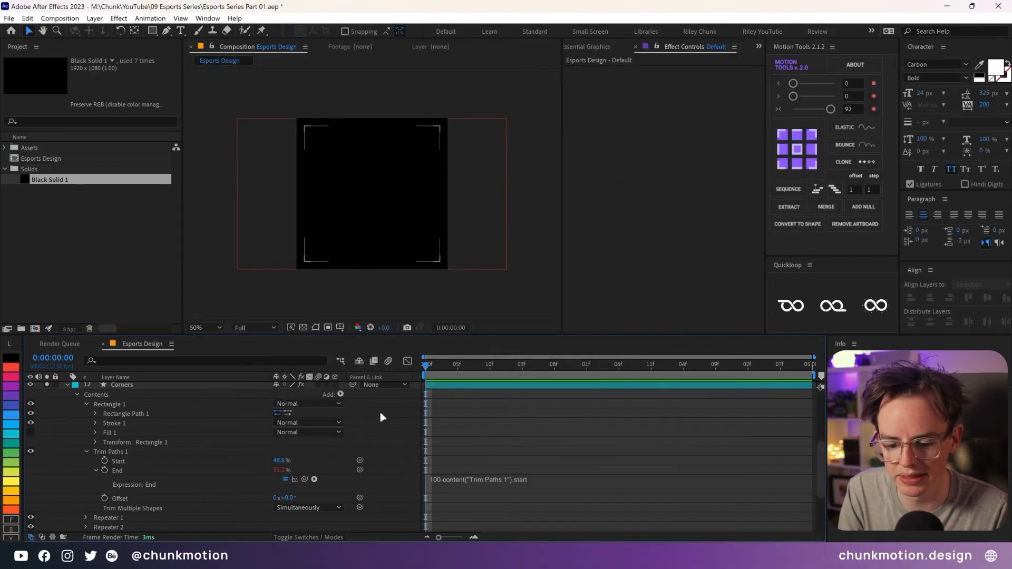
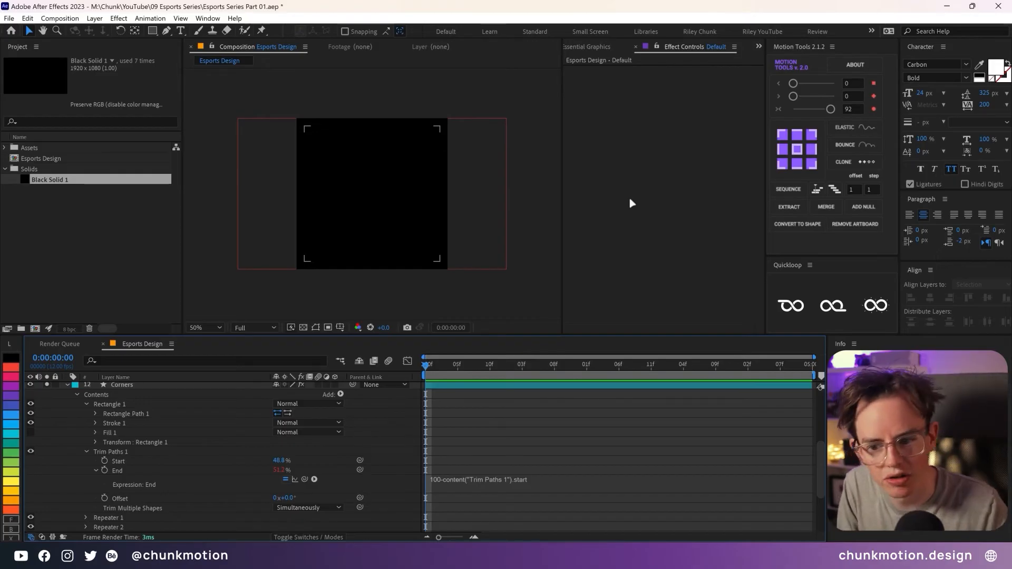
# Reveal the contents of the Assets folder and preview the Faceless Void footage.
pyautogui.click(56, 203)
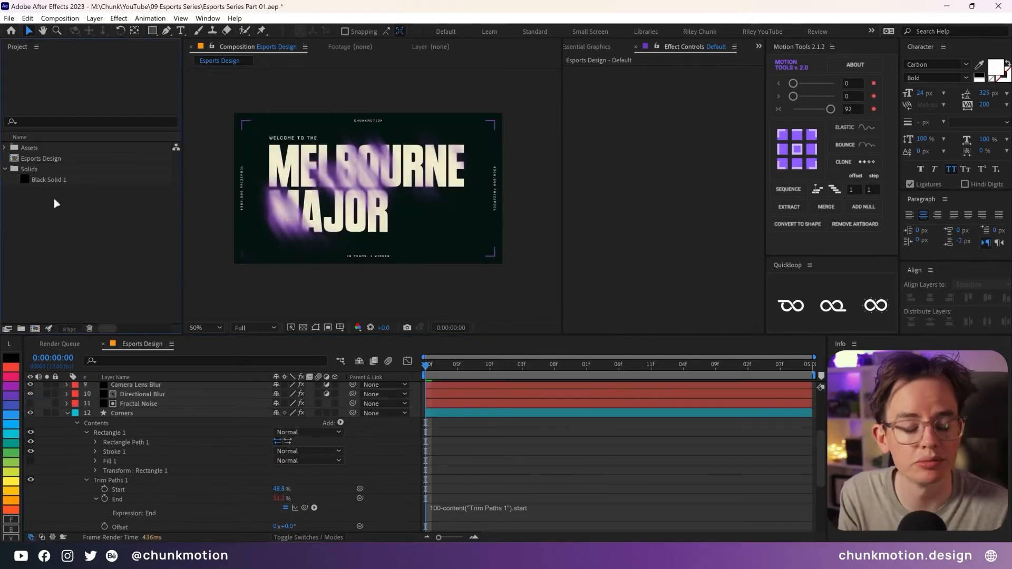
pyautogui.click(5, 148)
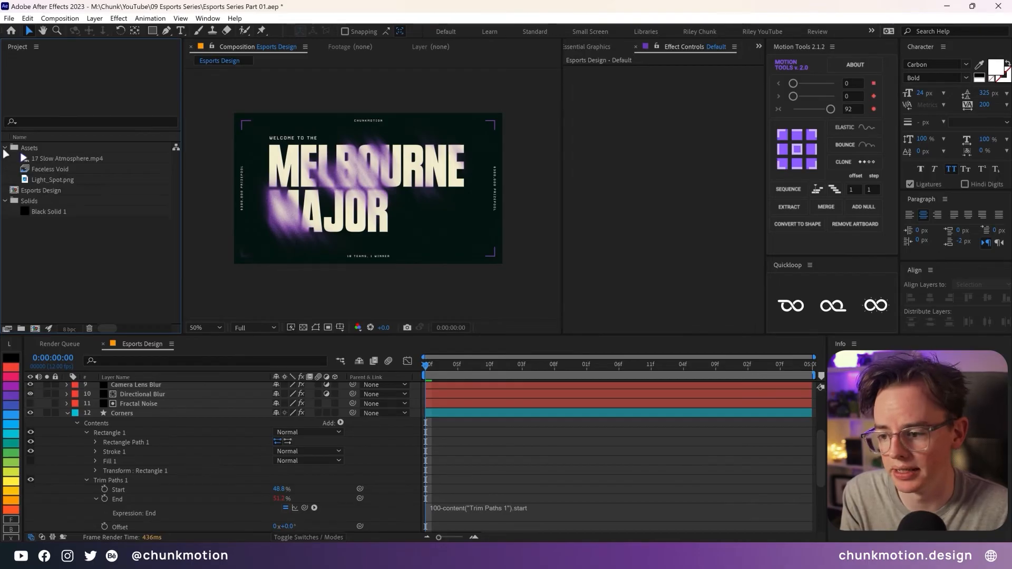
pyautogui.doubleClick(52, 170)
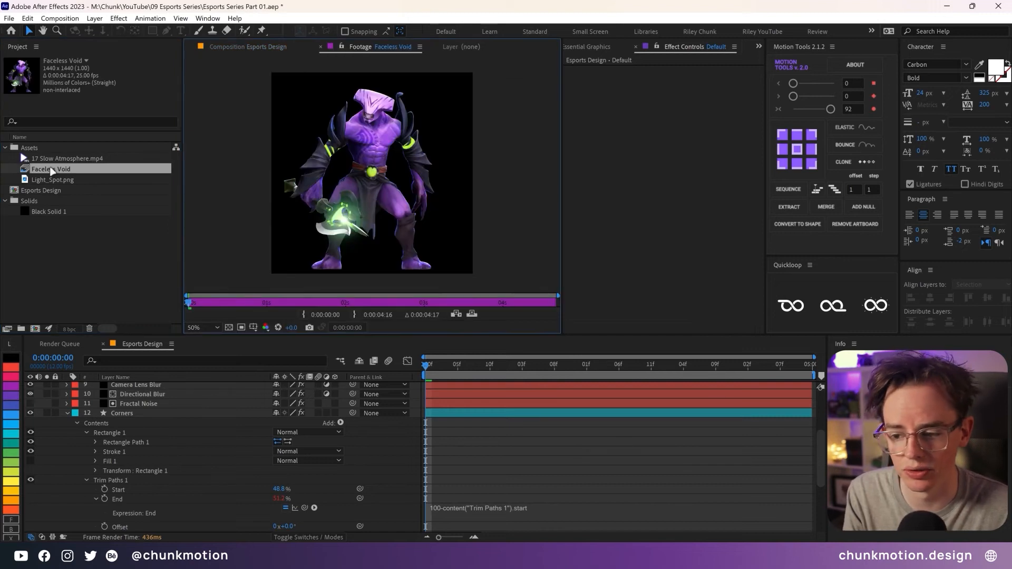
pyautogui.moveTo(190, 304)
pyautogui.mouseDown()
pyautogui.moveTo(331, 290)
pyautogui.moveTo(567, 297)
pyautogui.moveTo(192, 302)
pyautogui.mouseUp()
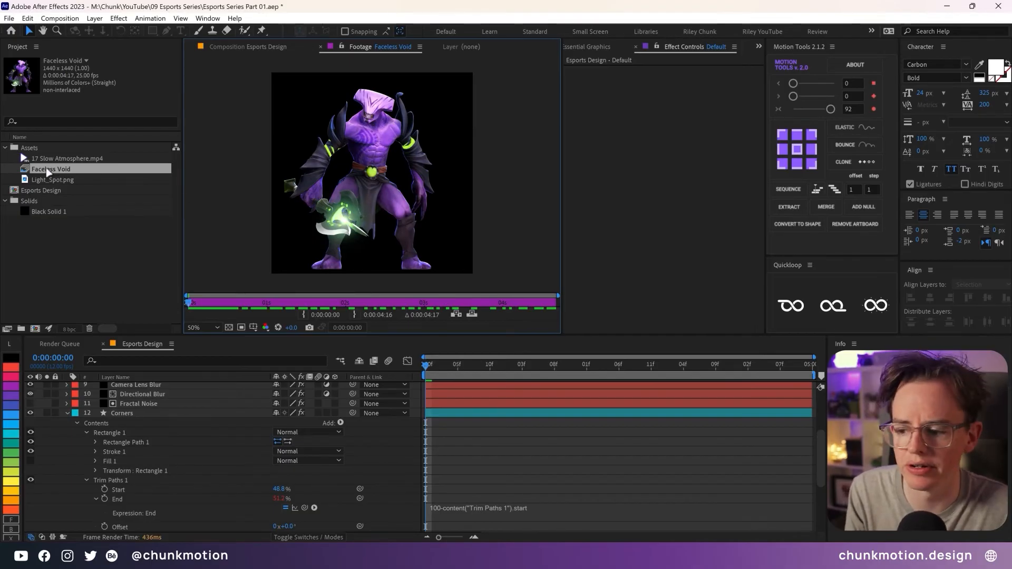
# Reinterpret the Faceless Void footage so that it loops 10 times.
pyautogui.rightClick(48, 171)
pyautogui.moveTo(114, 250)
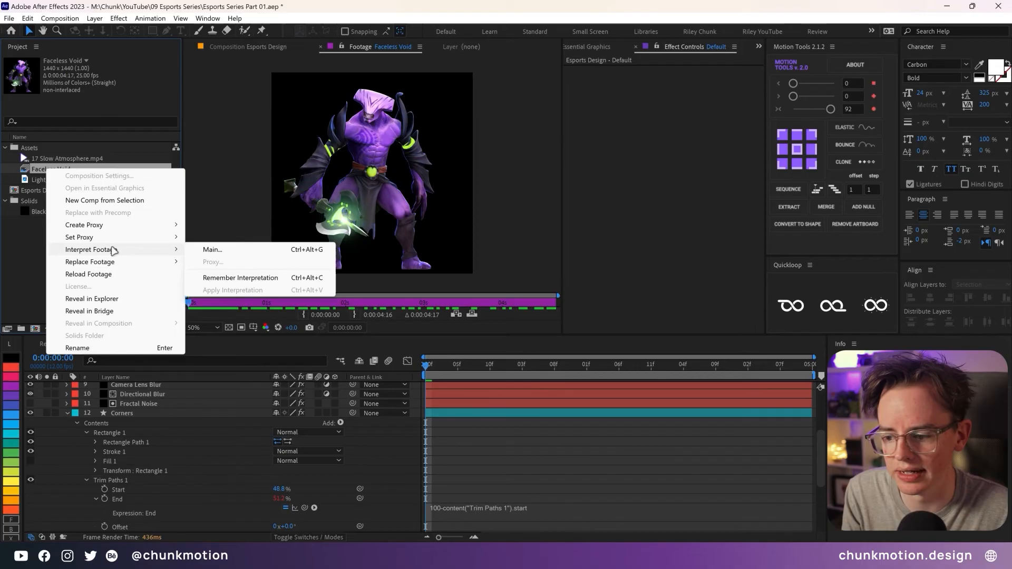
pyautogui.click(261, 253)
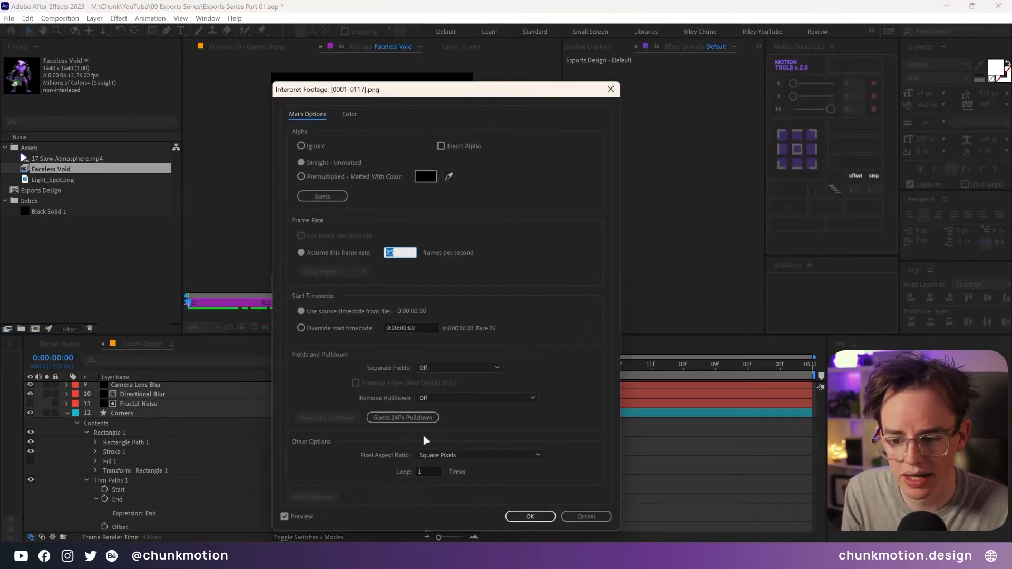
pyautogui.click(425, 468)
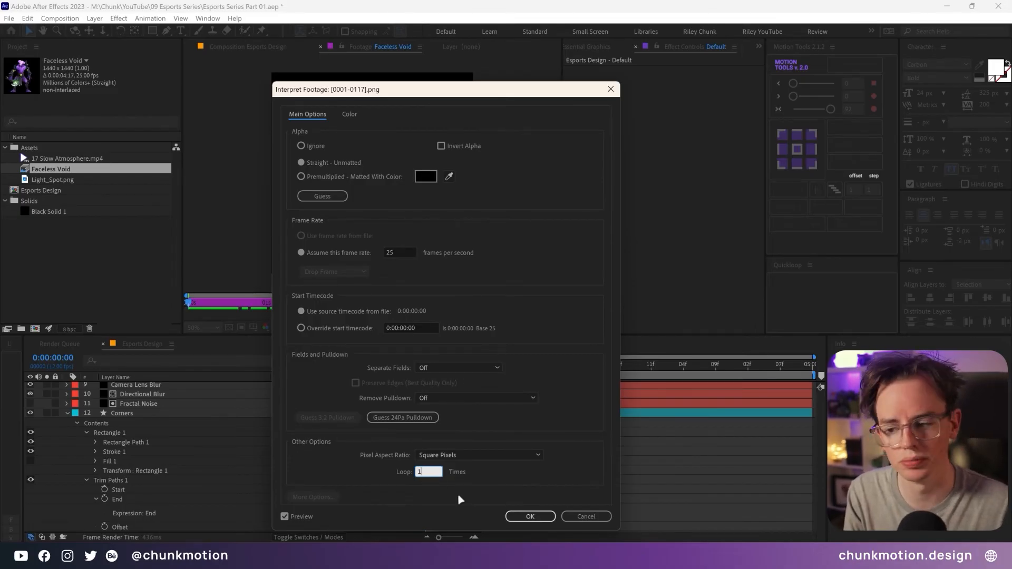
pyautogui.write('0')
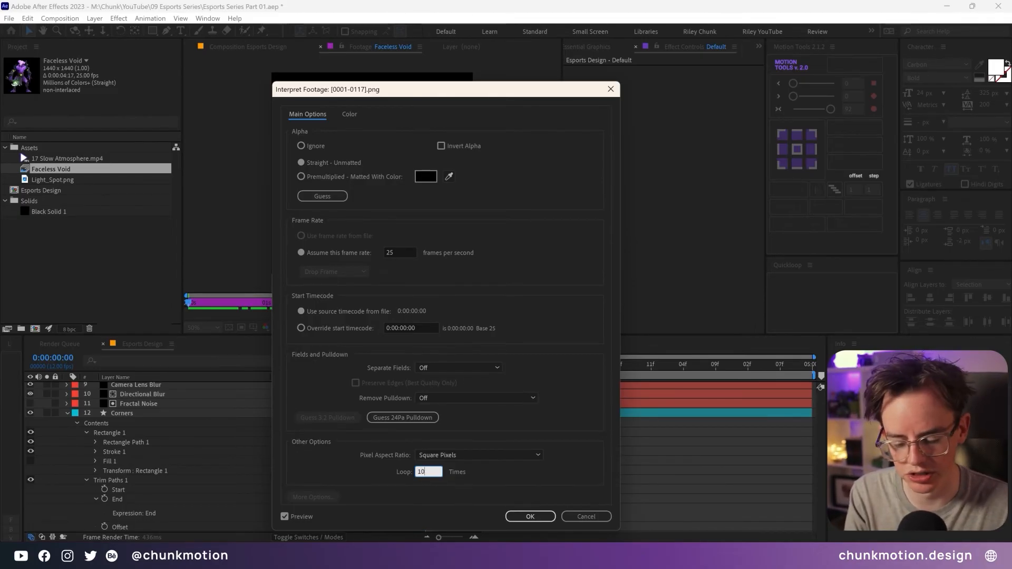
pyautogui.press('Return')
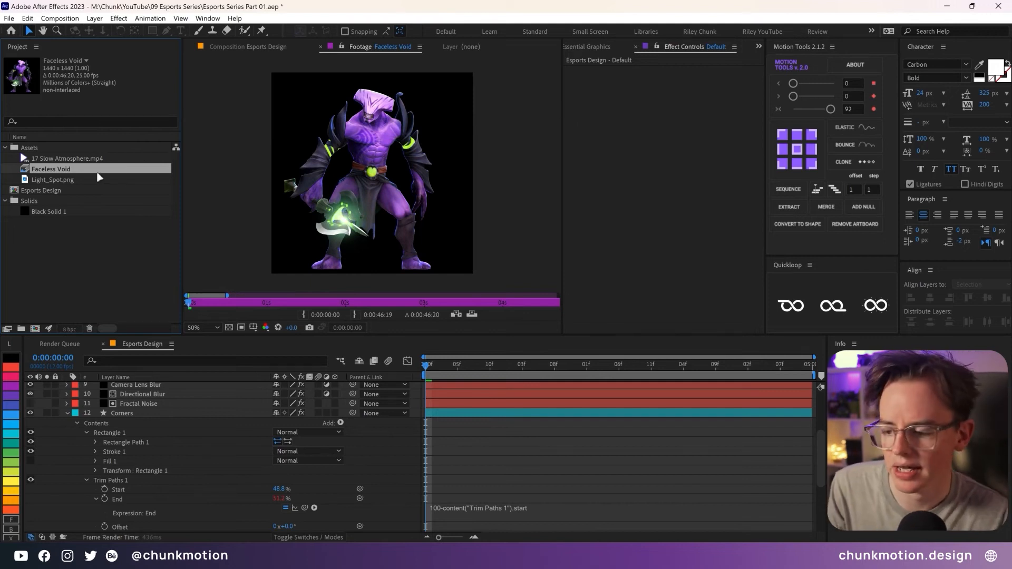
# Add the Faceless Void footage to the Esports Design composition directly beneath the Melbourne Major layer and move it toward the frame's lower right.
pyautogui.click(238, 50)
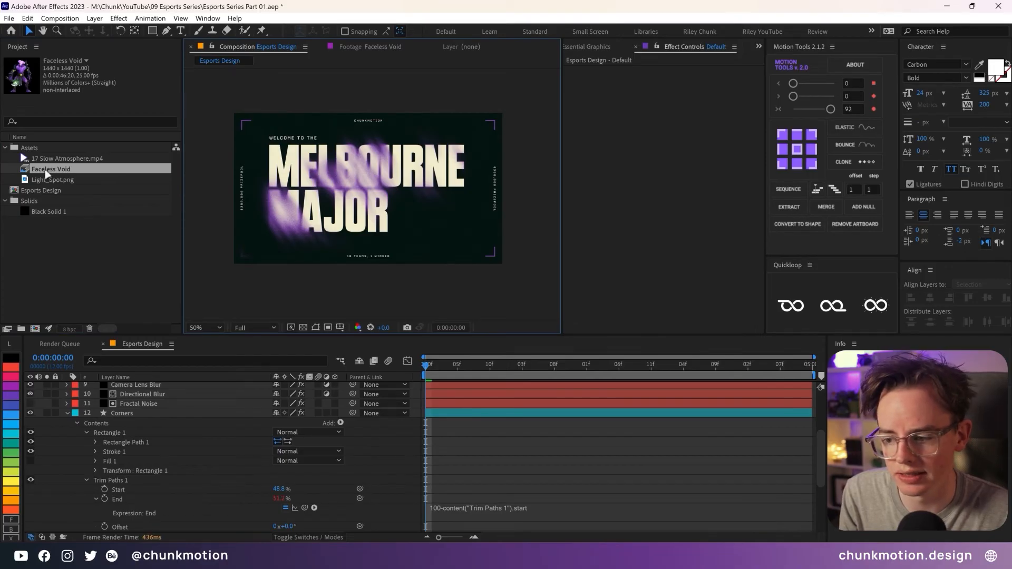
pyautogui.scroll(-4, 164, 525)
pyautogui.moveTo(164, 530); pyautogui.dragTo(165, 529)
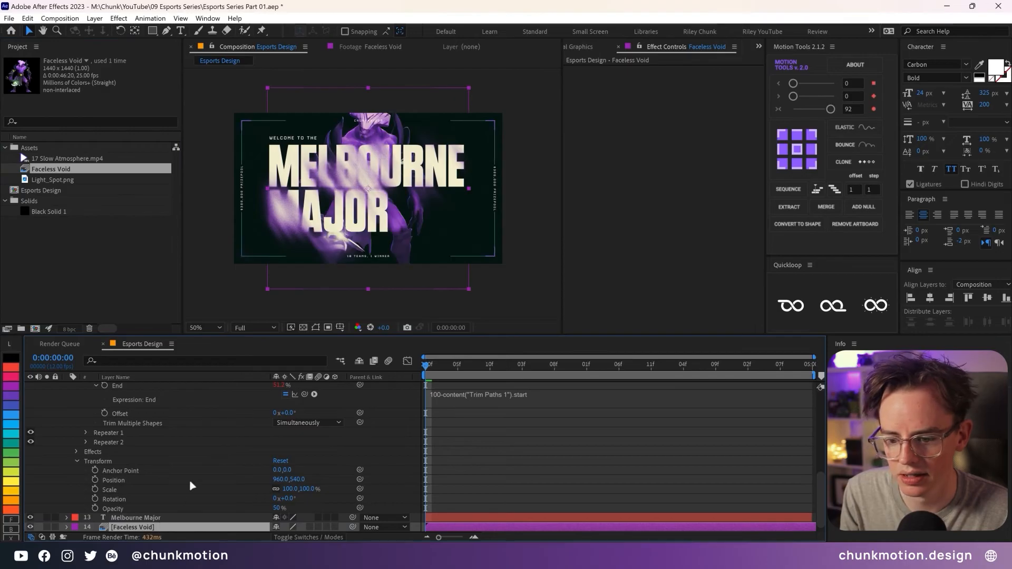
pyautogui.moveTo(416, 258); pyautogui.dragTo(448, 267)
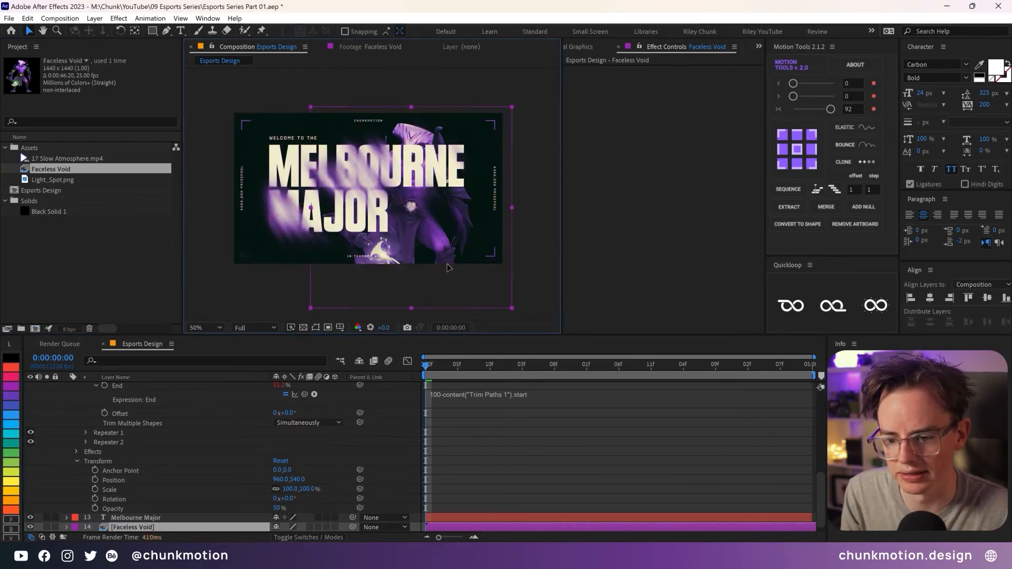
# Scale the Faceless Void layer to 110% and nudge it slightly down and to the left.
pyautogui.press('s')
pyautogui.click(287, 527)
pyautogui.write('110')
pyautogui.press('Return')
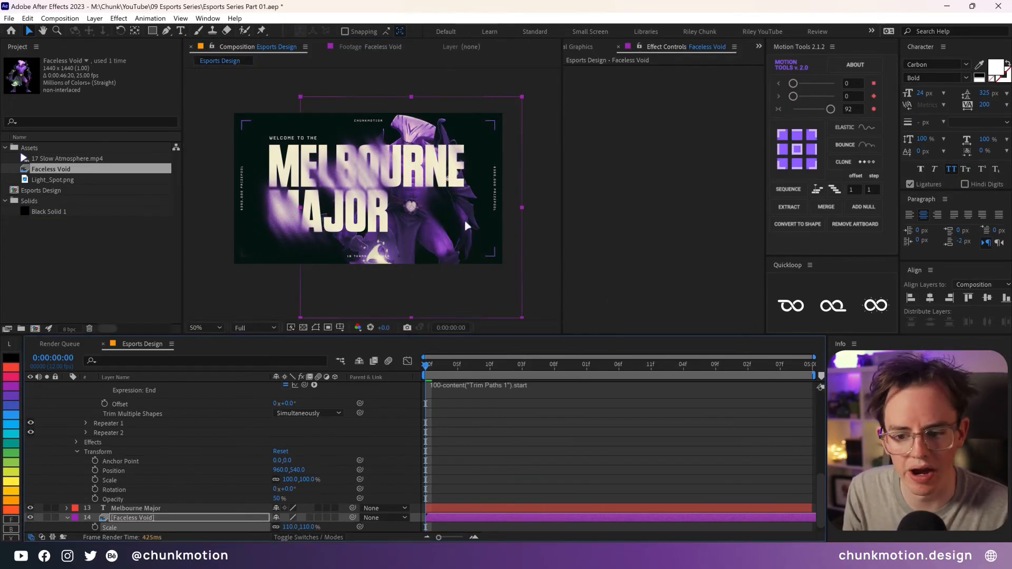
pyautogui.moveTo(437, 226); pyautogui.dragTo(435, 228)
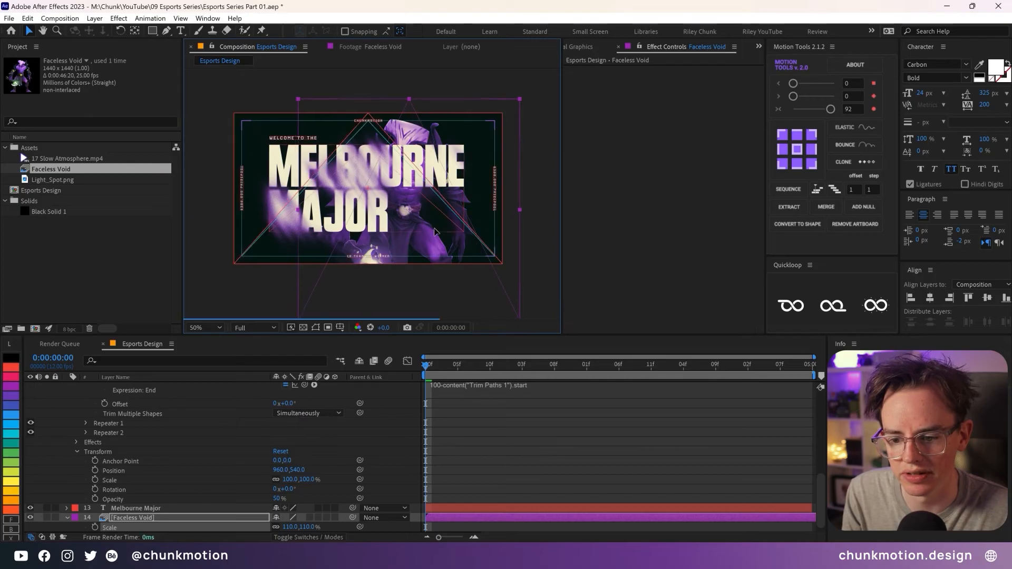
# Apply Color Balance (HLS) to the Faceless Void layer and set its lightness to -20.
pyautogui.click(128, 518)
pyautogui.hotkey('ctrl', 'space')
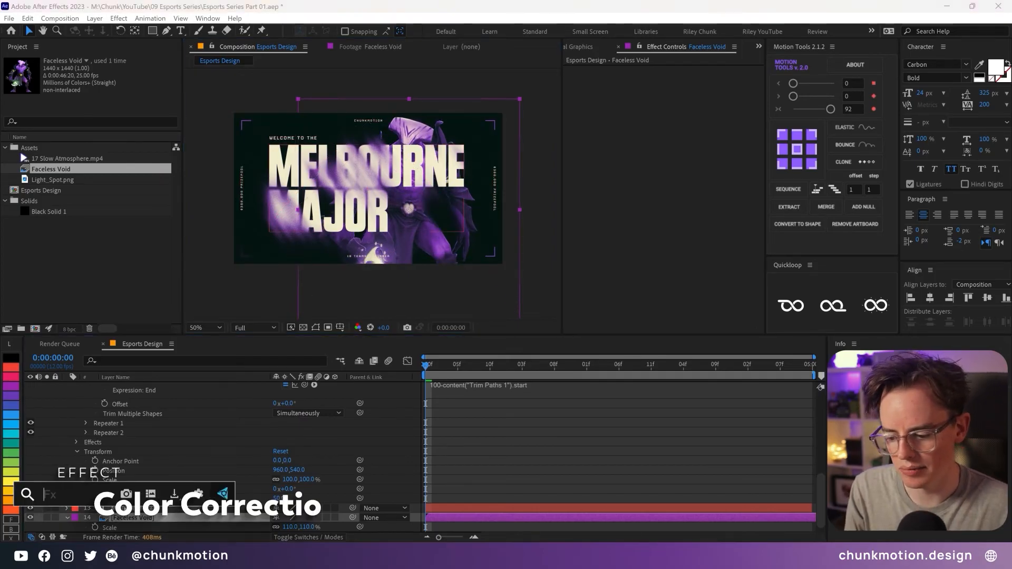
pyautogui.write('hls')
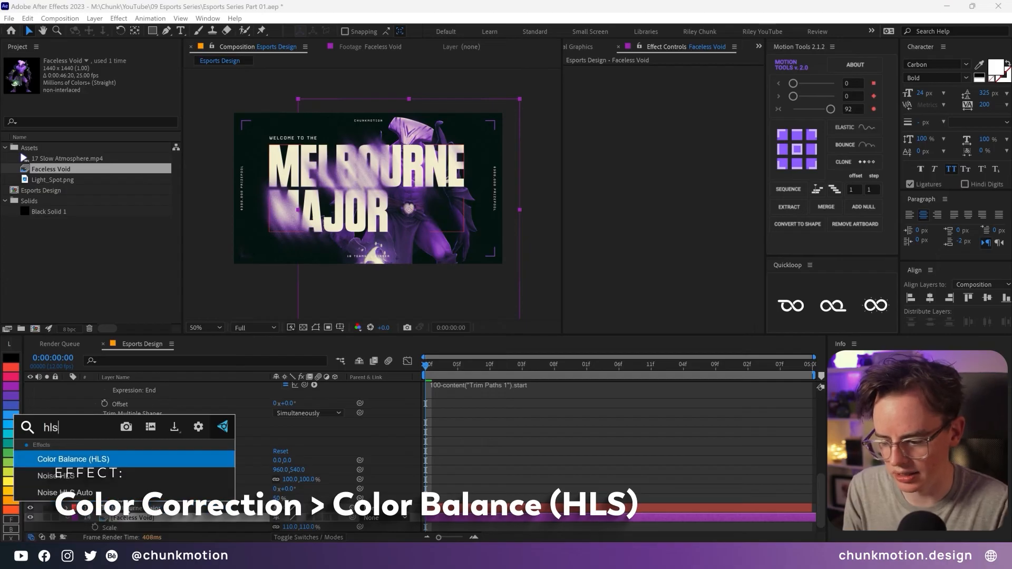
pyautogui.press('Return')
pyautogui.click(674, 111)
pyautogui.write('-20')
pyautogui.press('Return')
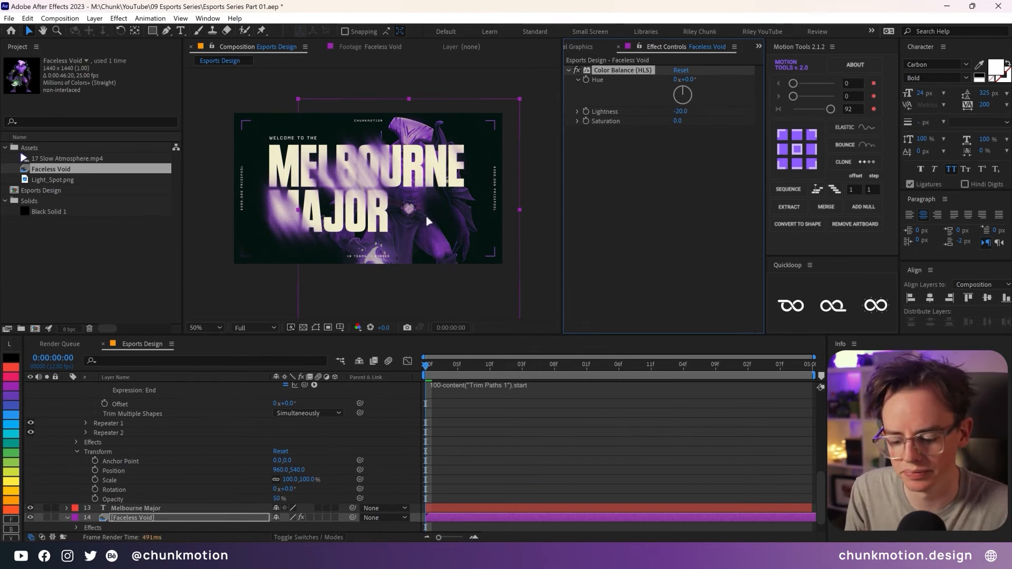
# Preview the Light_Spot.png image from the Assets folder and return to the Esports Design composition.
pyautogui.click(63, 180)
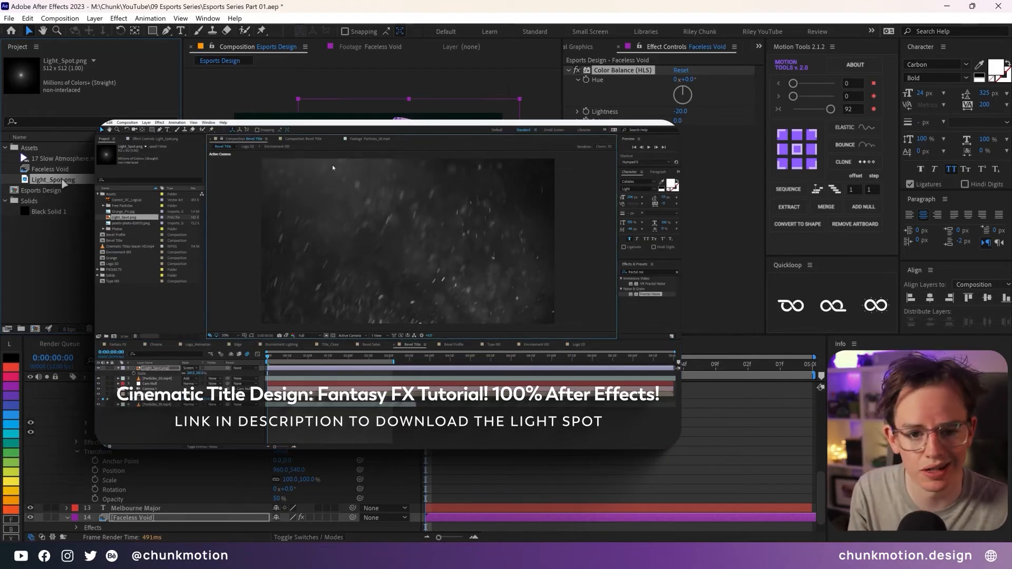
pyautogui.doubleClick(64, 182)
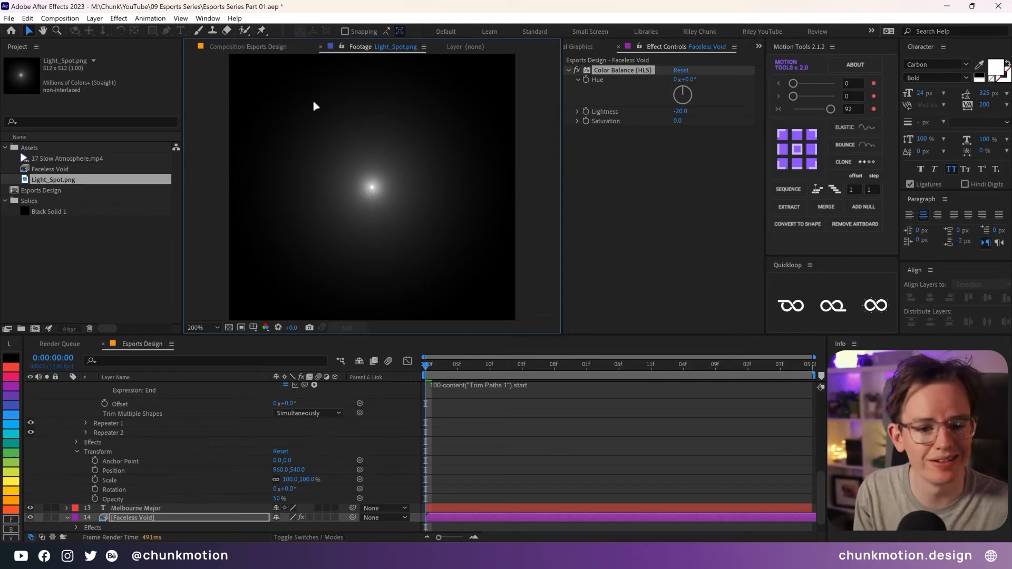
pyautogui.click(248, 47)
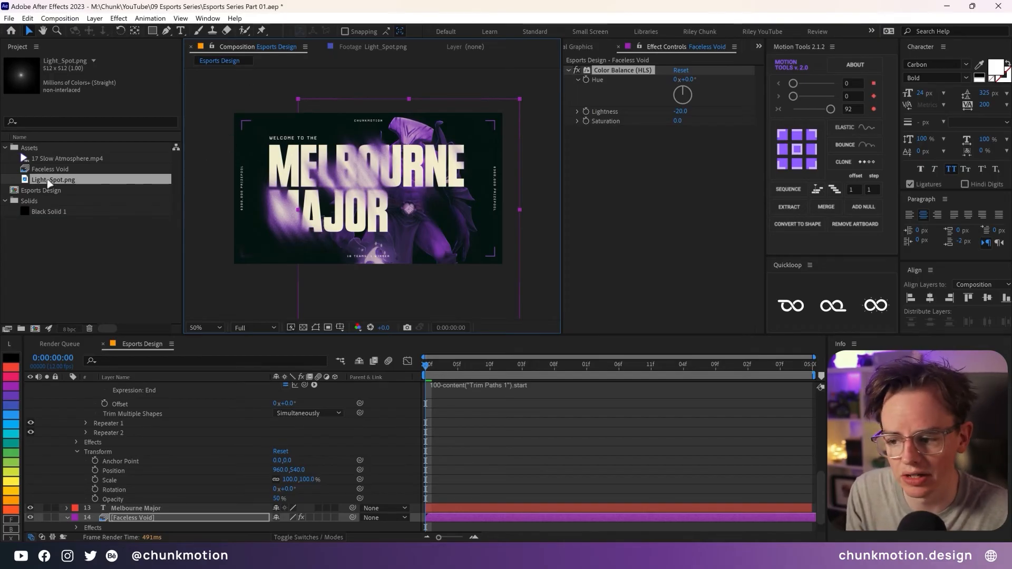
# Add Light_Spot.png between the Faceless Void and Black Solid 1 layers and scale it to 450%.
pyautogui.moveTo(51, 183); pyautogui.dragTo(158, 523)
pyautogui.scroll(-1, 249, 455)
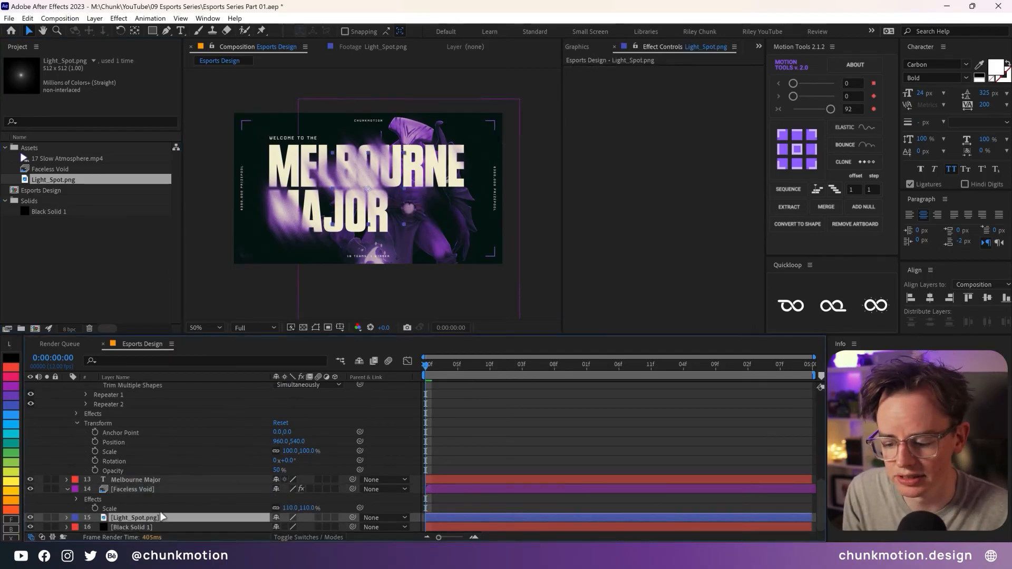
pyautogui.press('s')
pyautogui.click(289, 528)
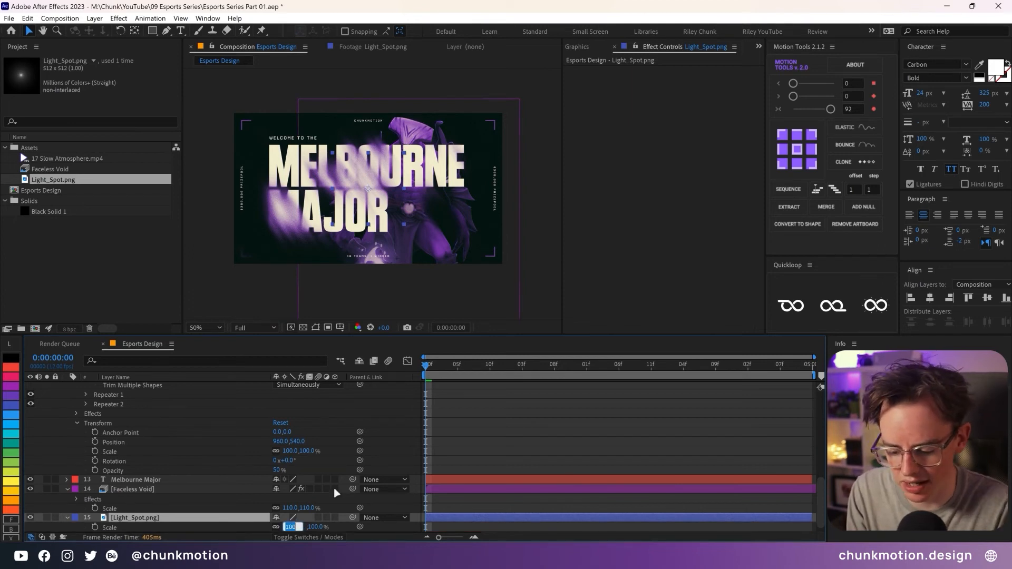
pyautogui.write('450')
pyautogui.press('Return')
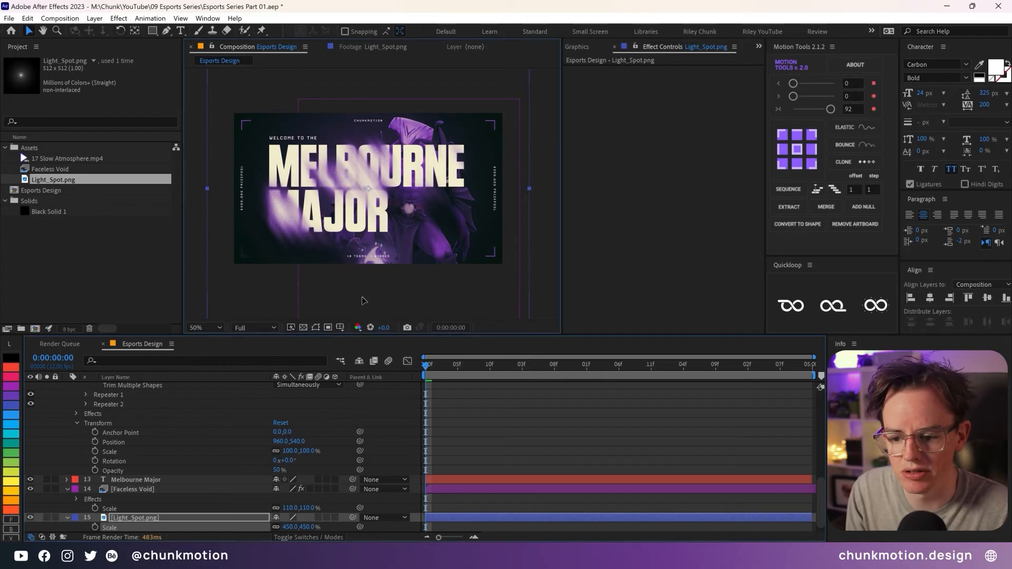
# Try the light spot near the frame's left edge and settle it behind the character's upper body.
pyautogui.moveTo(374, 282); pyautogui.dragTo(225, 321)
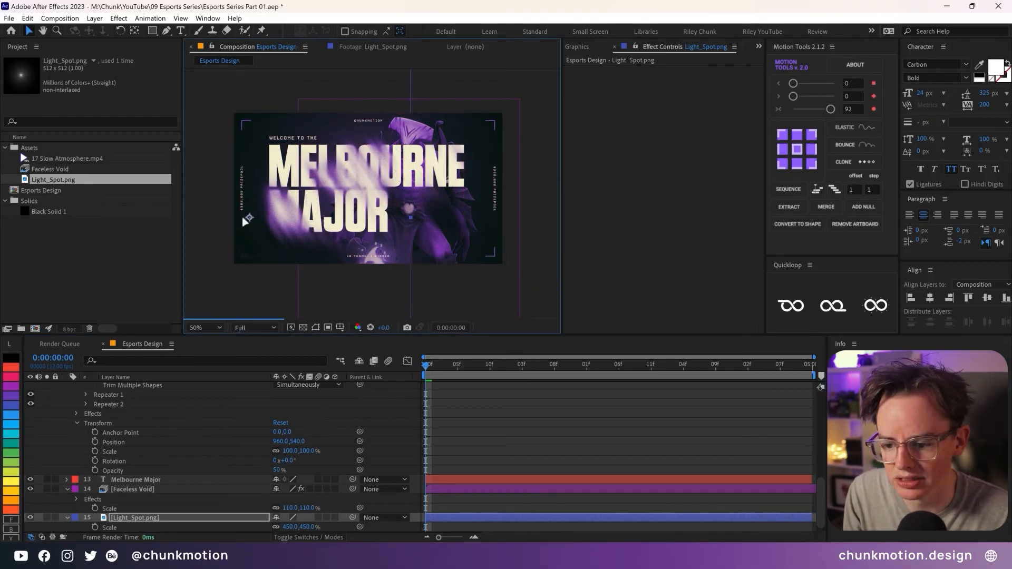
pyautogui.moveTo(259, 293); pyautogui.dragTo(268, 269)
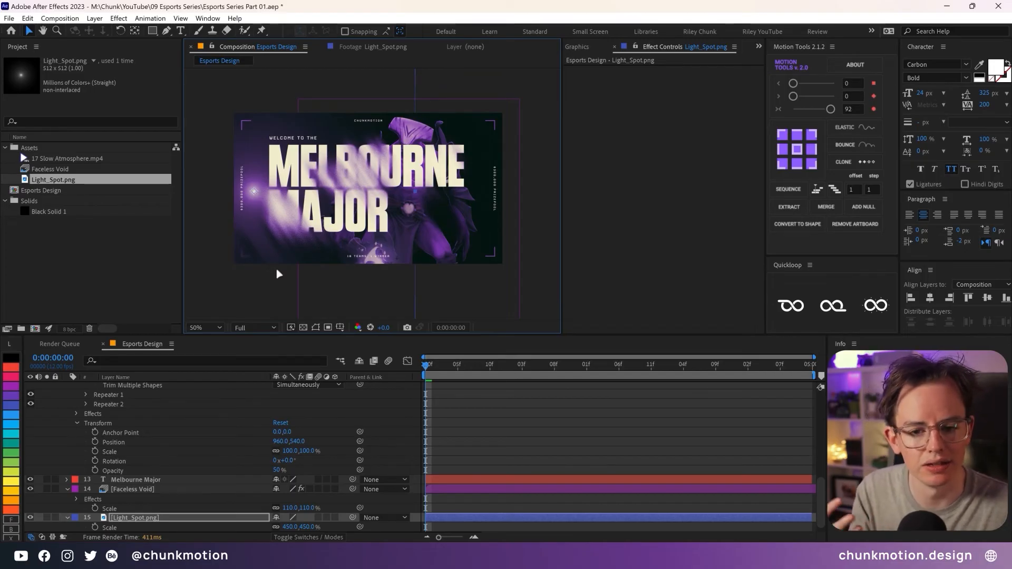
pyautogui.moveTo(279, 274); pyautogui.dragTo(436, 256)
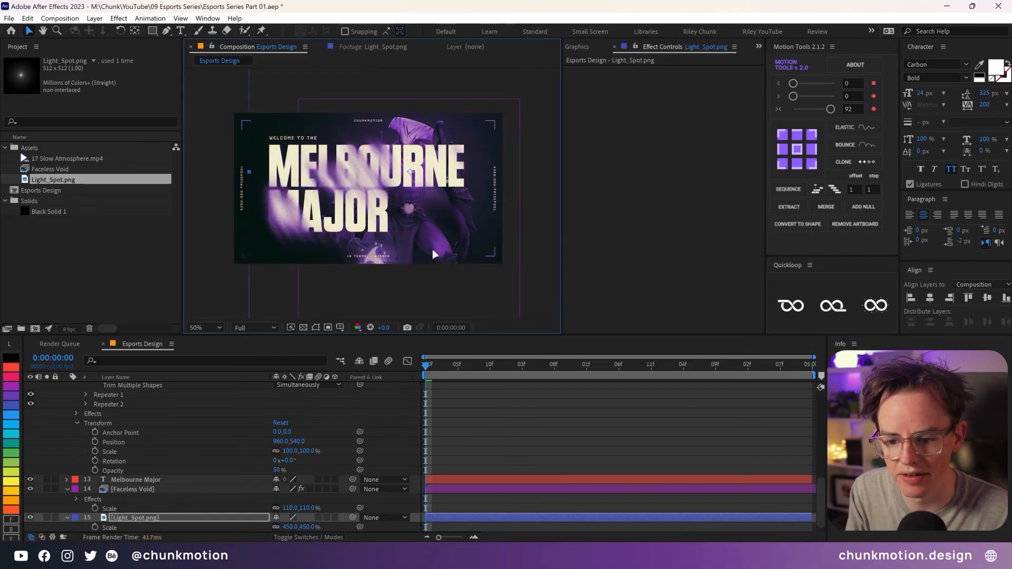
pyautogui.scroll(1, 443, 142)
pyautogui.moveTo(495, 157); pyautogui.dragTo(441, 213)
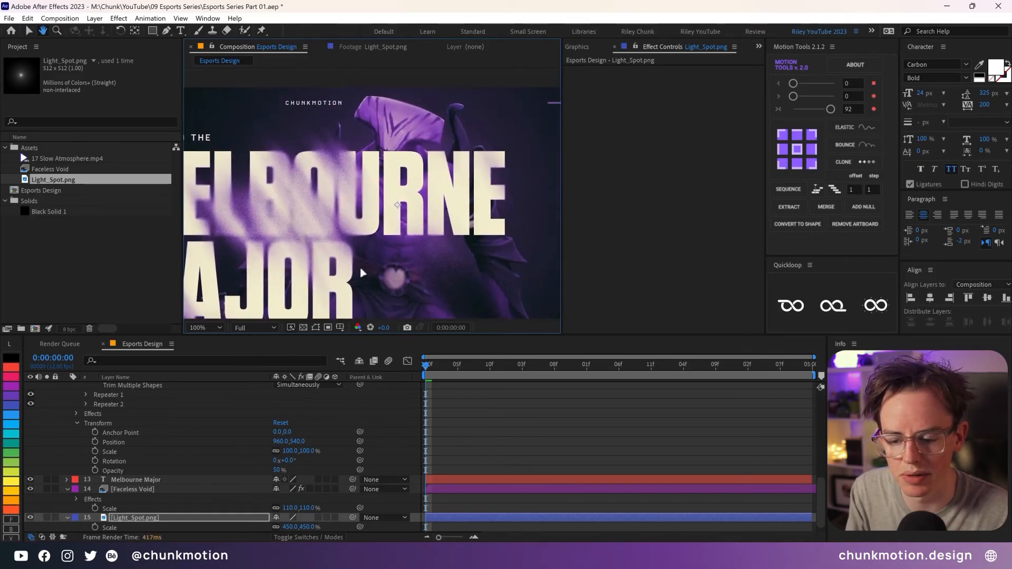
pyautogui.scroll(-1, 141, 519)
# Apply the Exposure effect to the Light_Spot.png layer and set its exposure to 5.00.
pyautogui.click(152, 509)
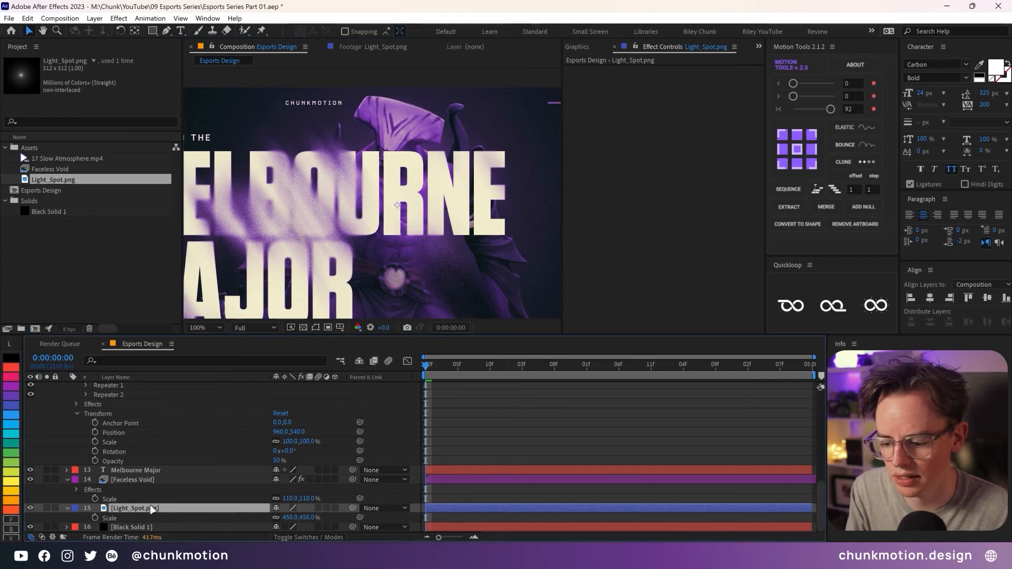
pyautogui.hotkey('ctrl', 'space')
pyautogui.write('expo')
pyautogui.press('Return')
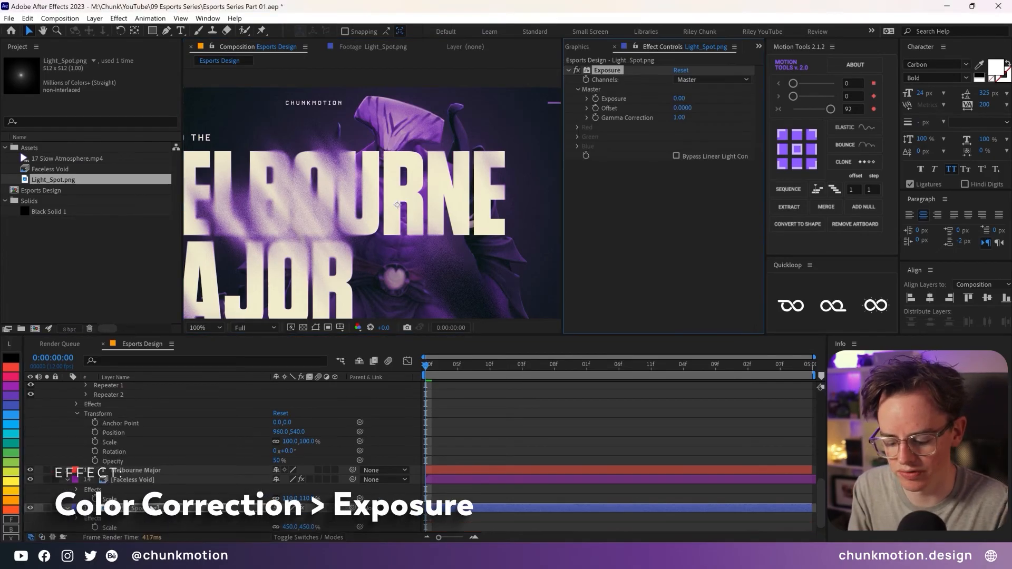
pyautogui.moveTo(678, 99); pyautogui.dragTo(725, 97)
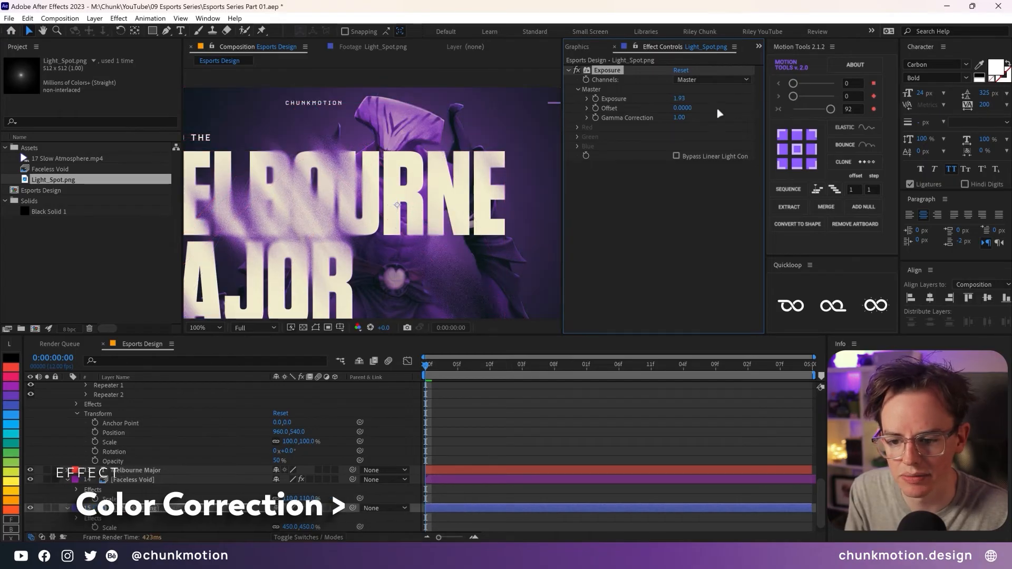
pyautogui.click(680, 99)
pyautogui.press('Return')
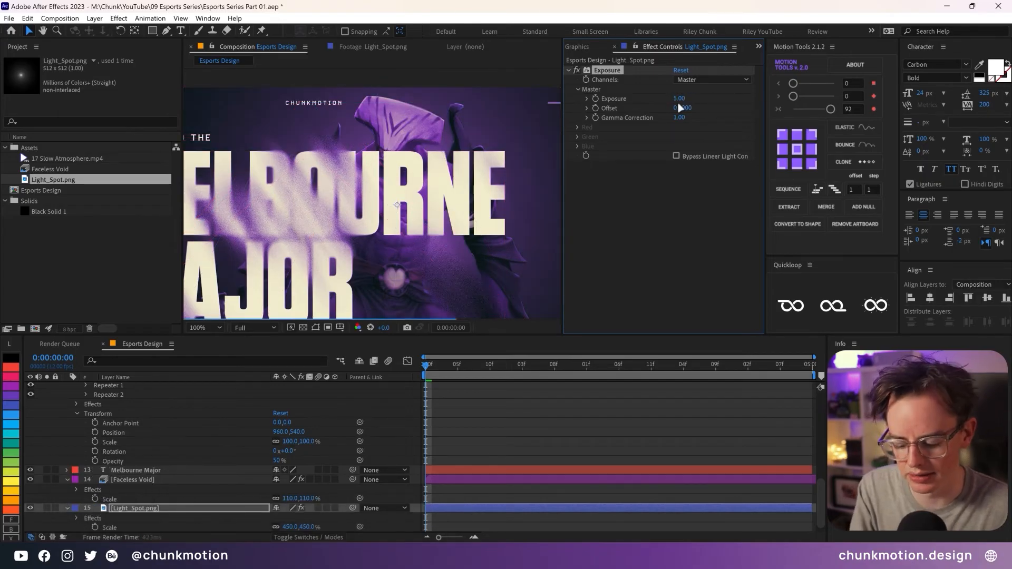
pyautogui.moveTo(464, 209); pyautogui.dragTo(457, 226)
pyautogui.scroll(-2, 452, 231)
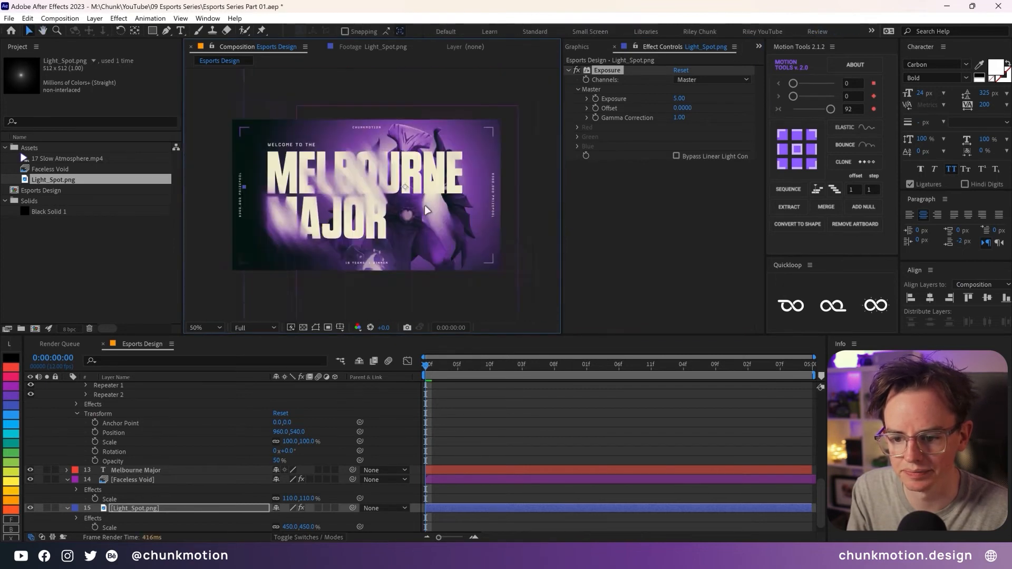
pyautogui.moveTo(476, 216); pyautogui.dragTo(477, 212)
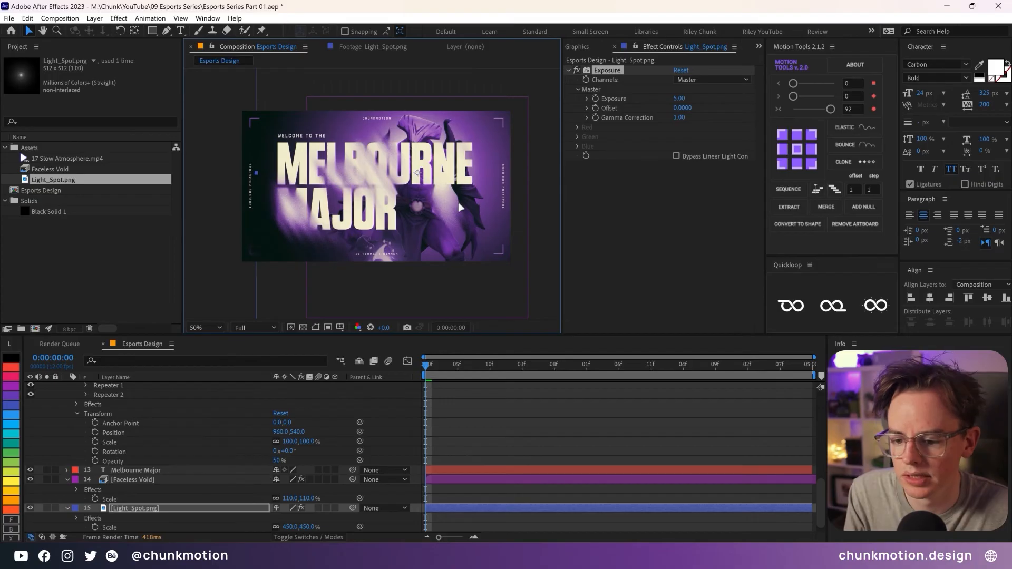
# Add the 17 Slow Atmosphere.mp4 clip to the composition between the Melbourne Major and Faceless Void layers.
pyautogui.click(71, 159)
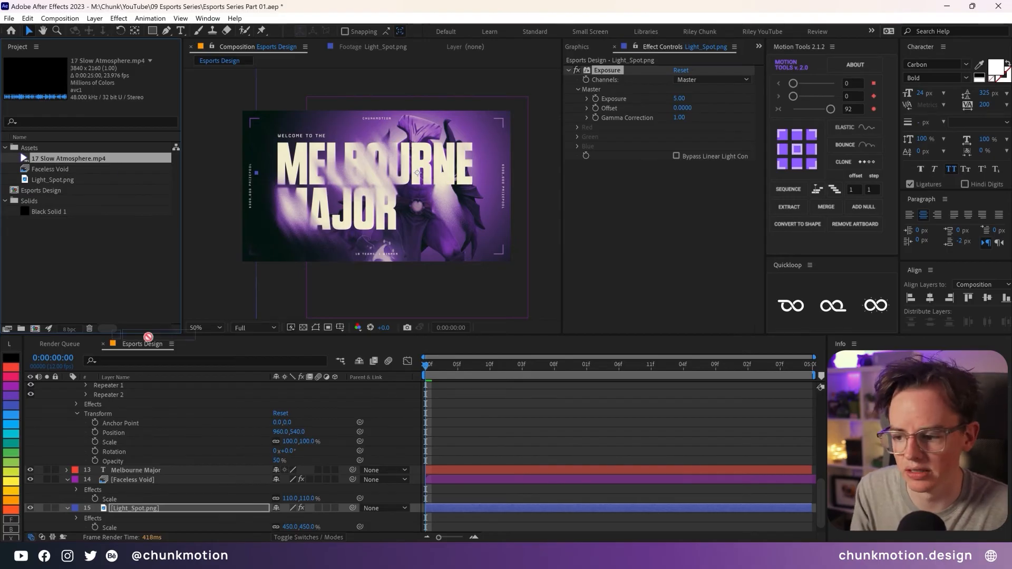
pyautogui.scroll(3, 159, 394)
pyautogui.scroll(-3, 166, 419)
pyautogui.click(164, 484)
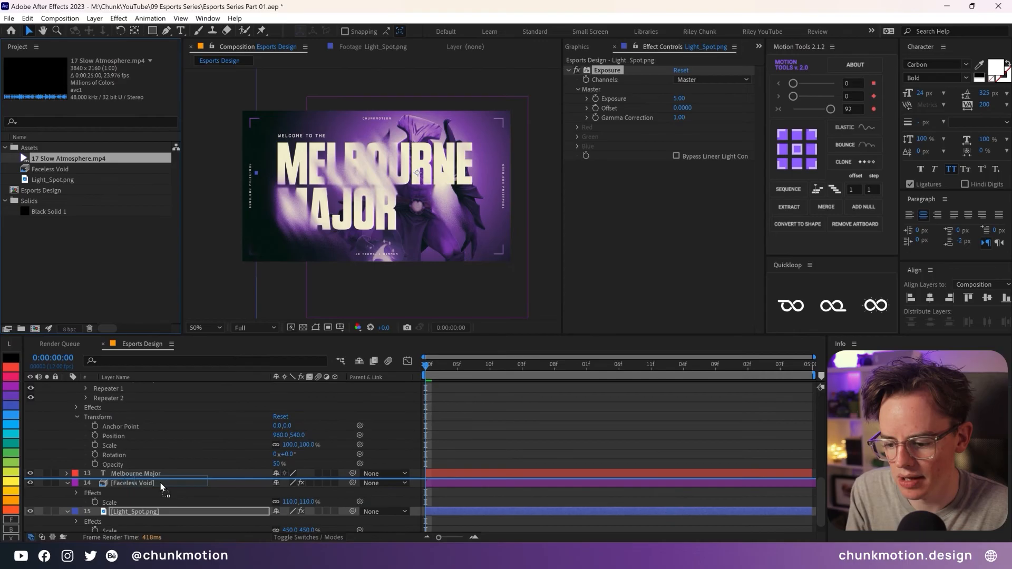
pyautogui.hotkey('ctrl', '/')
# Preview the 17 Slow Atmosphere.mp4 footage at different times and return to the Esports Design composition.
pyautogui.doubleClick(63, 159)
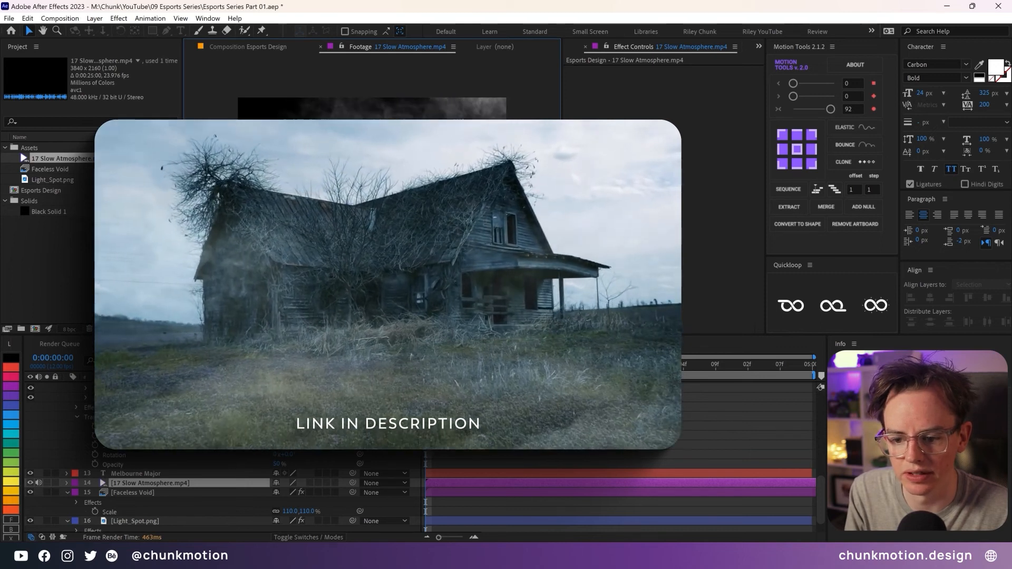
pyautogui.moveTo(466, 294); pyautogui.dragTo(332, 298)
pyautogui.click(254, 46)
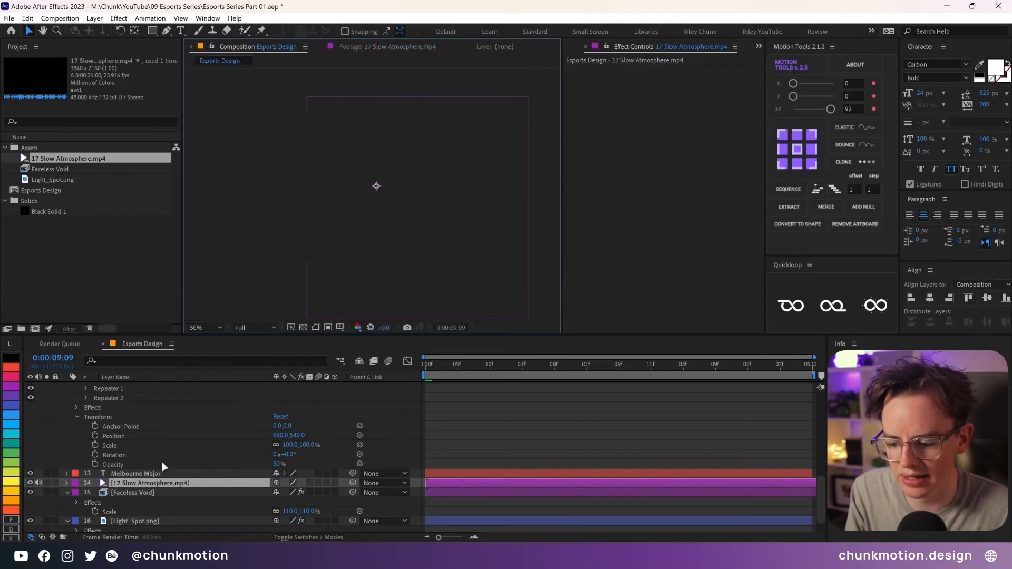
# Return to the first frame and scale the 17 Slow Atmosphere layer down to 53%.
pyautogui.press('Home')
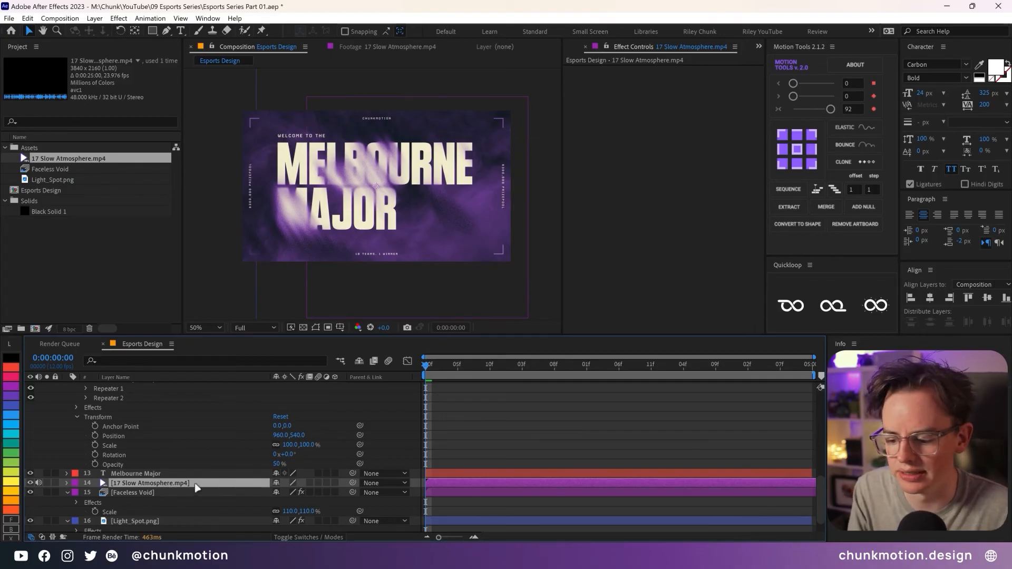
pyautogui.press('s')
pyautogui.moveTo(289, 492); pyautogui.dragTo(268, 493)
pyautogui.click(211, 484)
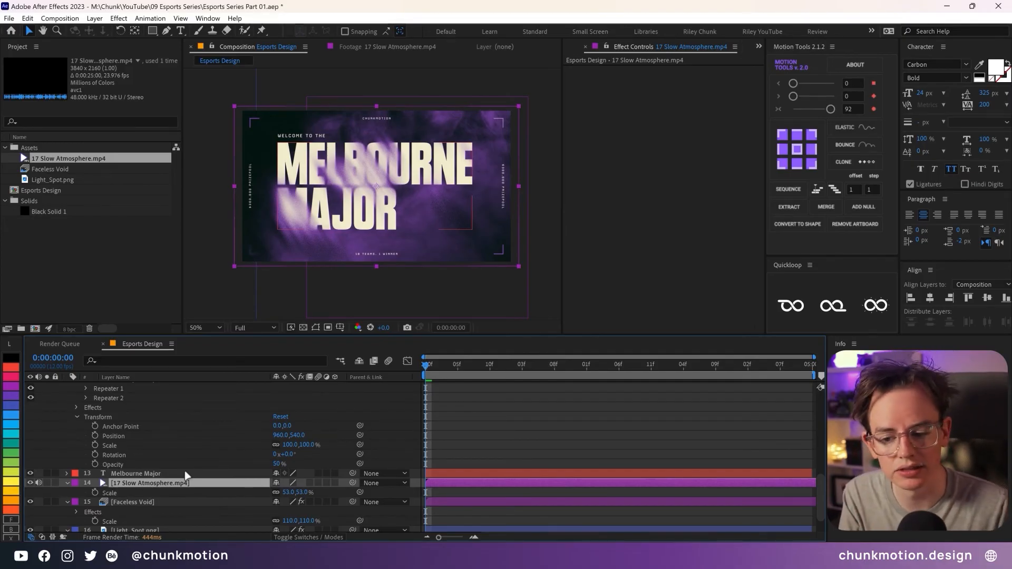
# Try the Screen blending mode on the 17 Slow Atmosphere layer and undo it.
pyautogui.click(292, 538)
pyautogui.click(287, 483)
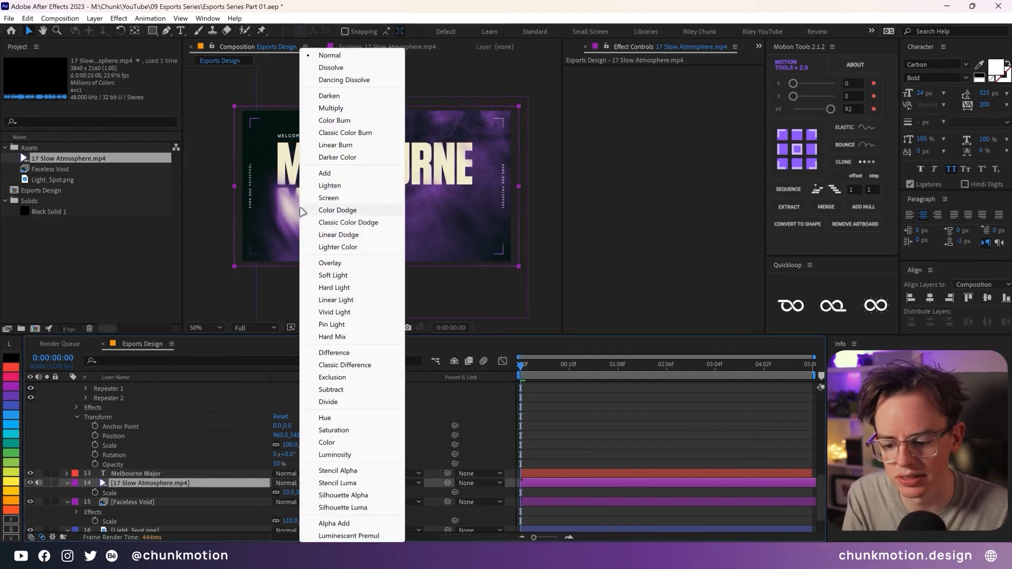
pyautogui.click(329, 197)
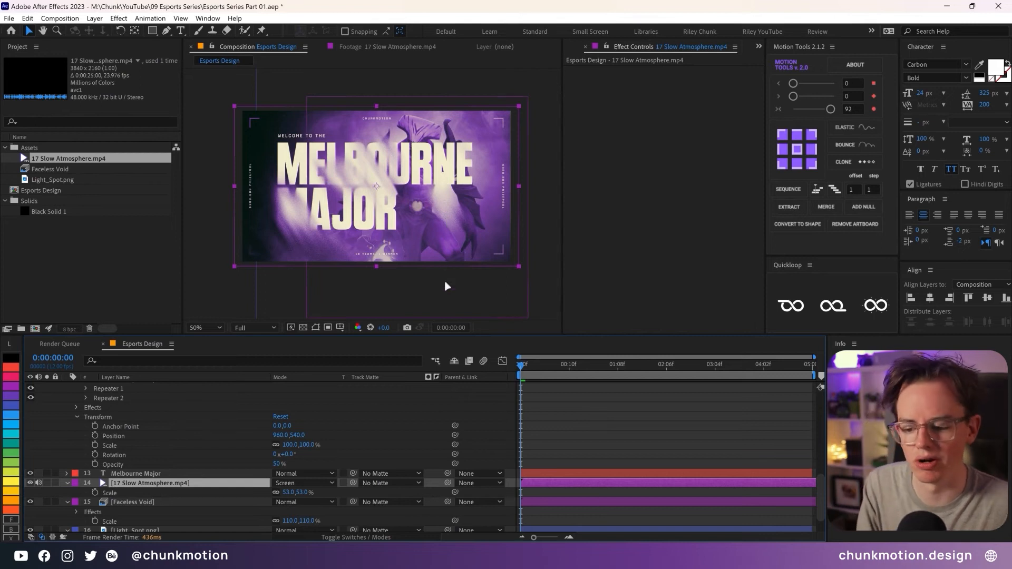
pyautogui.hotkey('ctrl', 'z')
# Apply the Shift Channels effect to the 17 Slow Atmosphere layer and take its alpha from Luminance.
pyautogui.hotkey('ctrl', 'space')
pyautogui.write('shif')
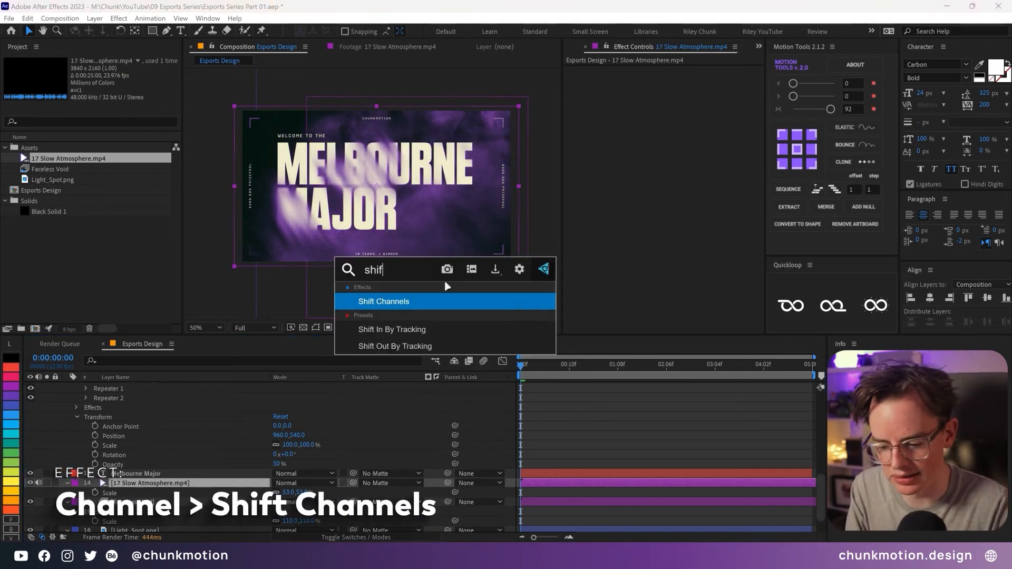
pyautogui.press('Return')
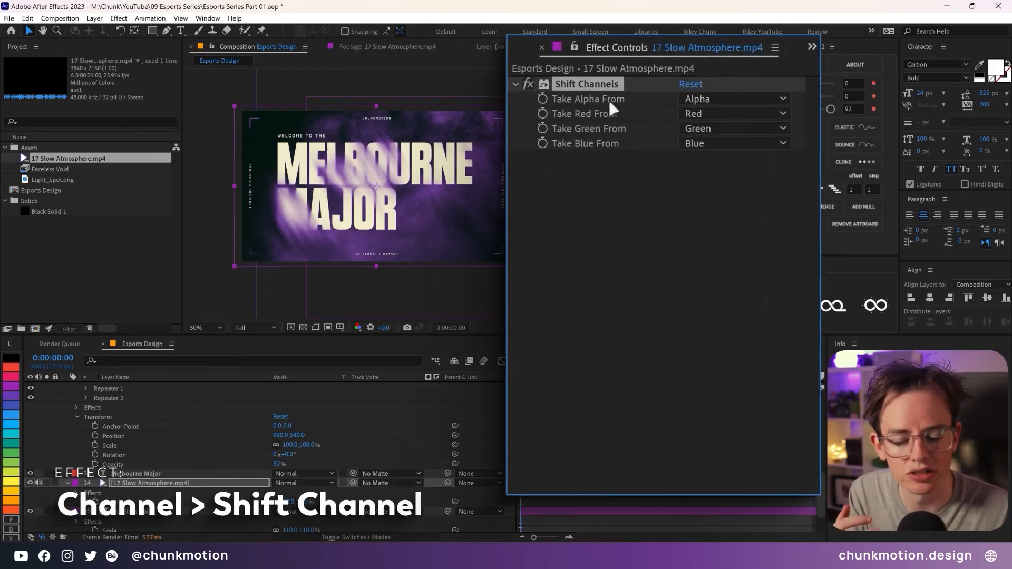
pyautogui.click(733, 99)
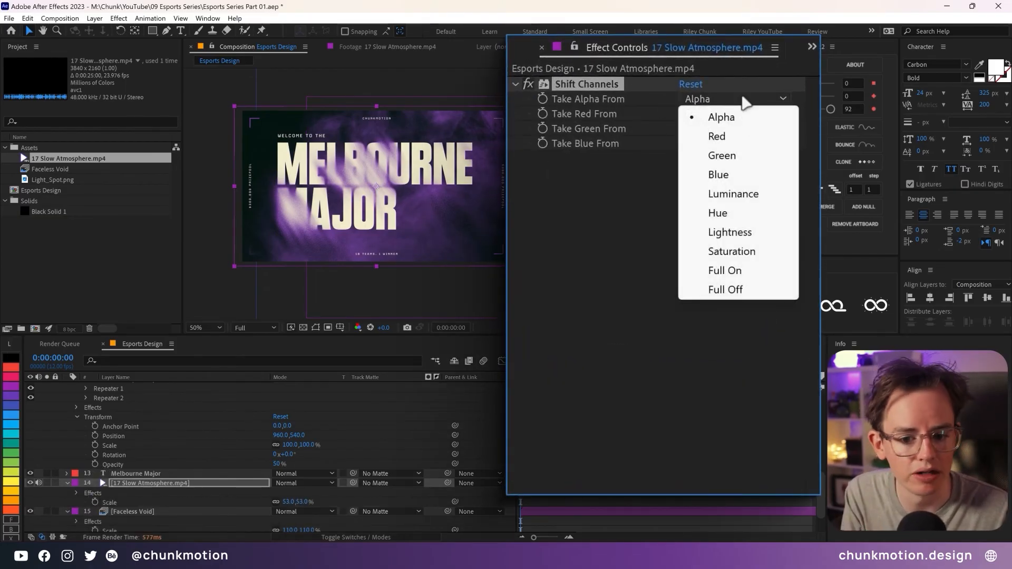
pyautogui.click(727, 195)
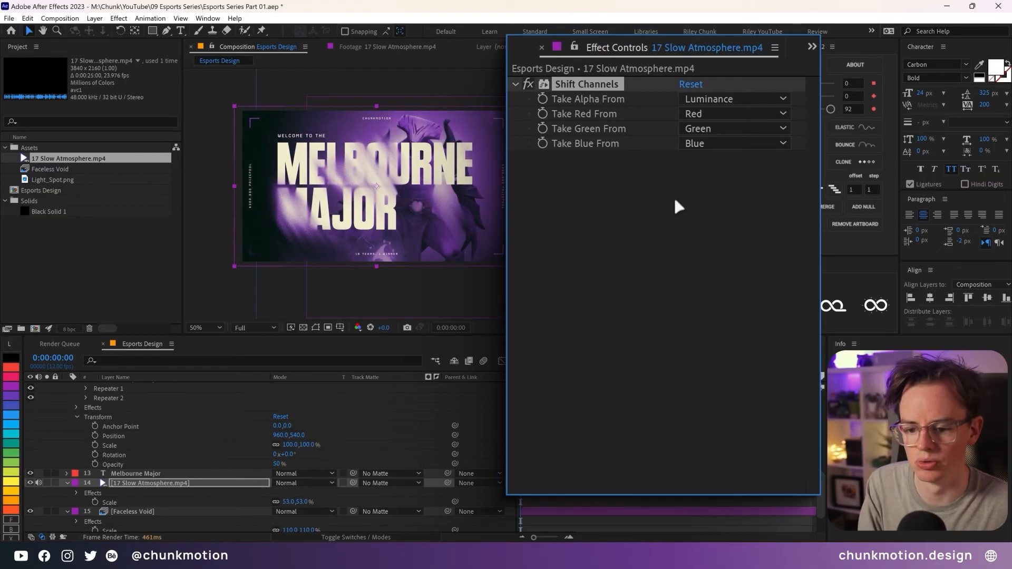
# Apply Curves to the 17 Slow Atmosphere layer, place it above Shift Channels, and raise the RGB curve's midtones to brighten the atmosphere.
pyautogui.hotkey('ctrl', 'space')
pyautogui.write('cur')
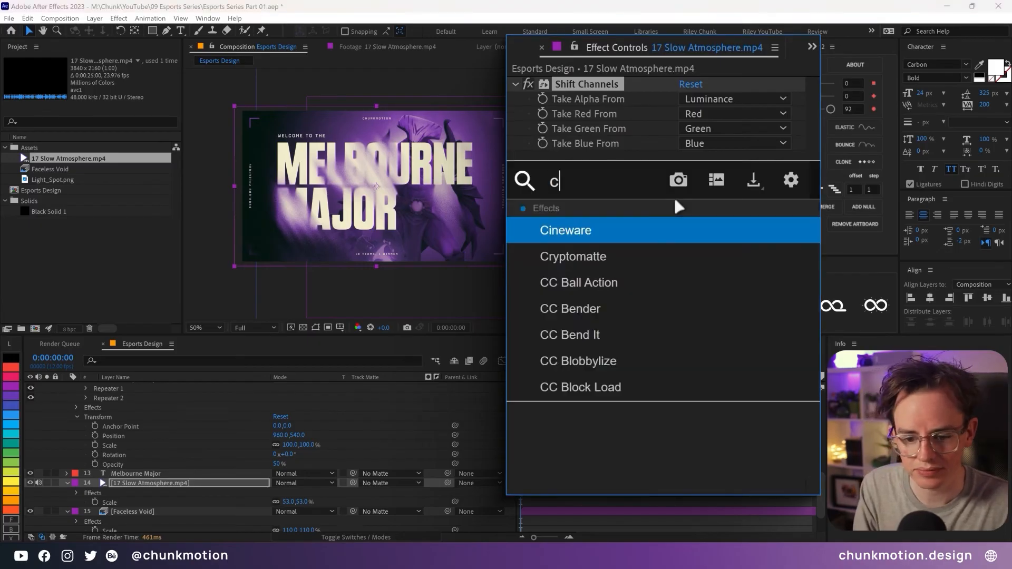
pyautogui.press('Return')
pyautogui.scroll(1, 593, 176)
pyautogui.moveTo(580, 159); pyautogui.dragTo(586, 78)
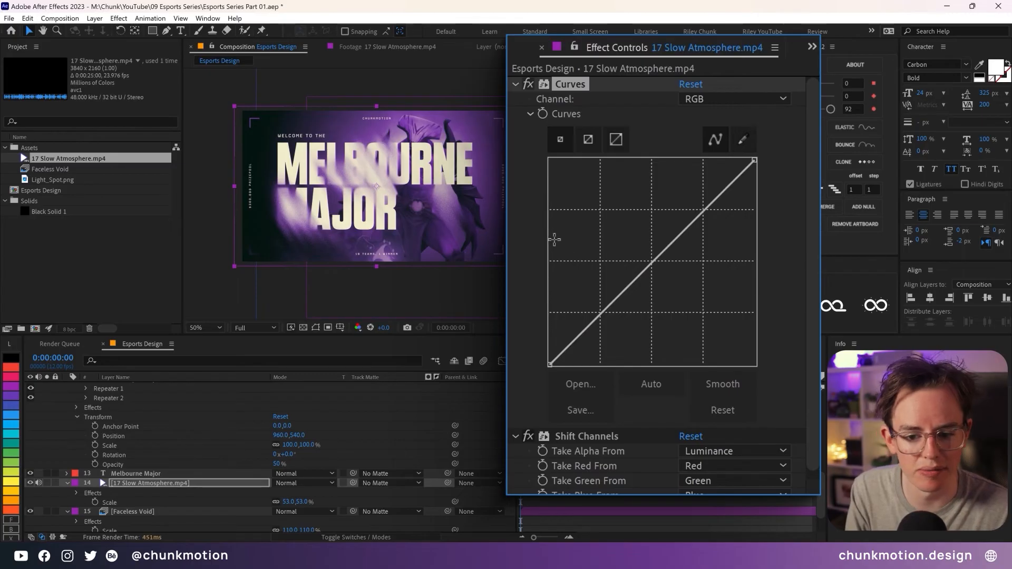
pyautogui.moveTo(649, 262); pyautogui.dragTo(631, 238)
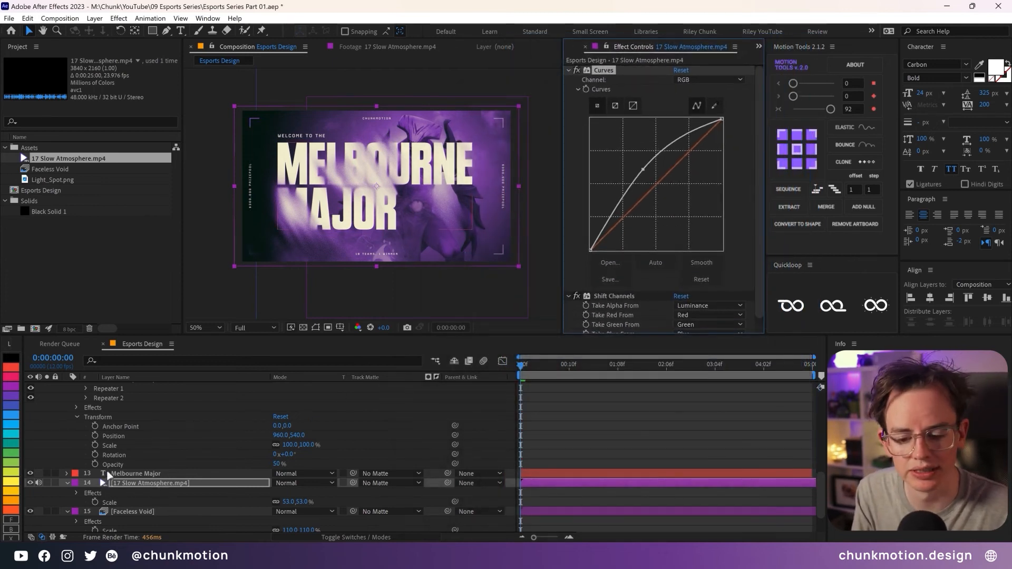
pyautogui.scroll(1, 396, 209)
pyautogui.moveTo(477, 194); pyautogui.dragTo(454, 222)
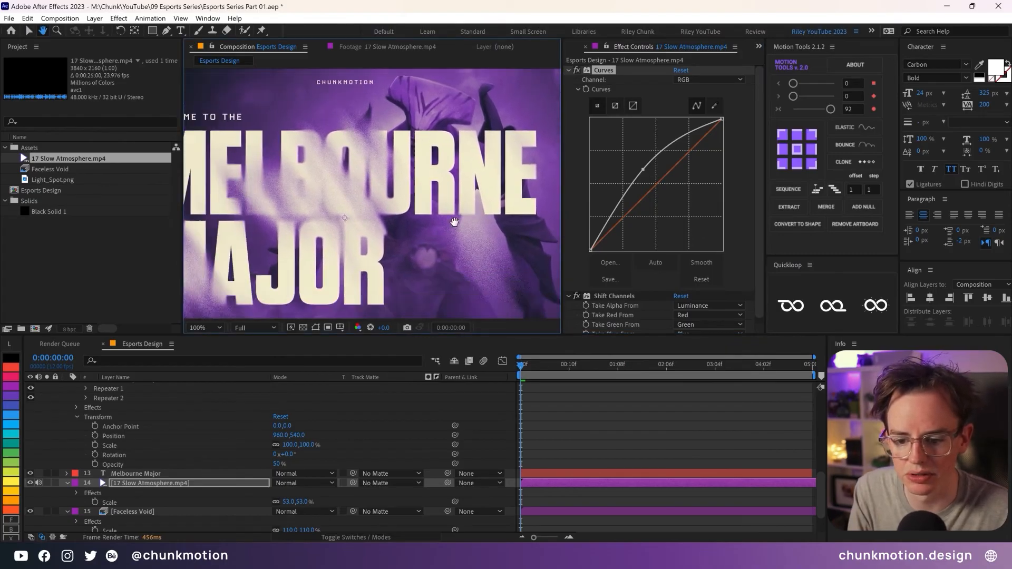
pyautogui.scroll(-1, 454, 222)
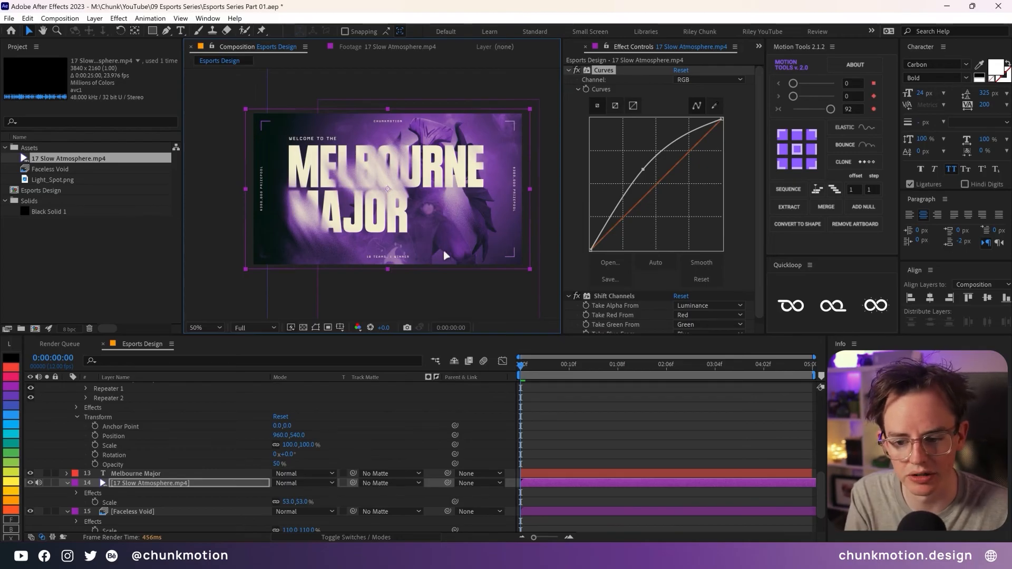
# Add Black Solid 1 as an adjustment layer above 17 Slow Atmosphere and apply Fast Box Blur with radius 8 and Repeat Edge Pixels enabled.
pyautogui.moveTo(42, 215); pyautogui.dragTo(143, 486)
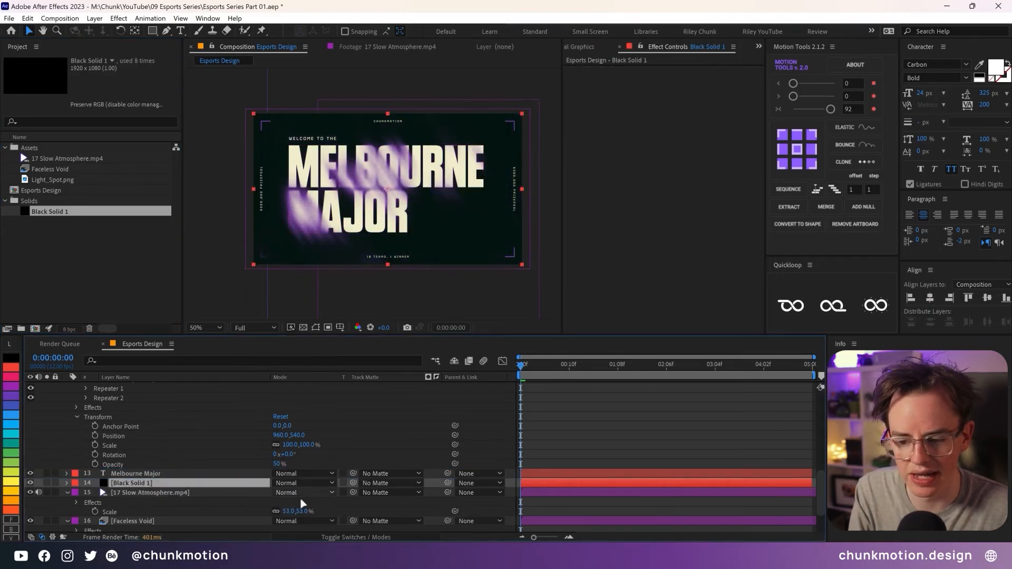
pyautogui.click(323, 537)
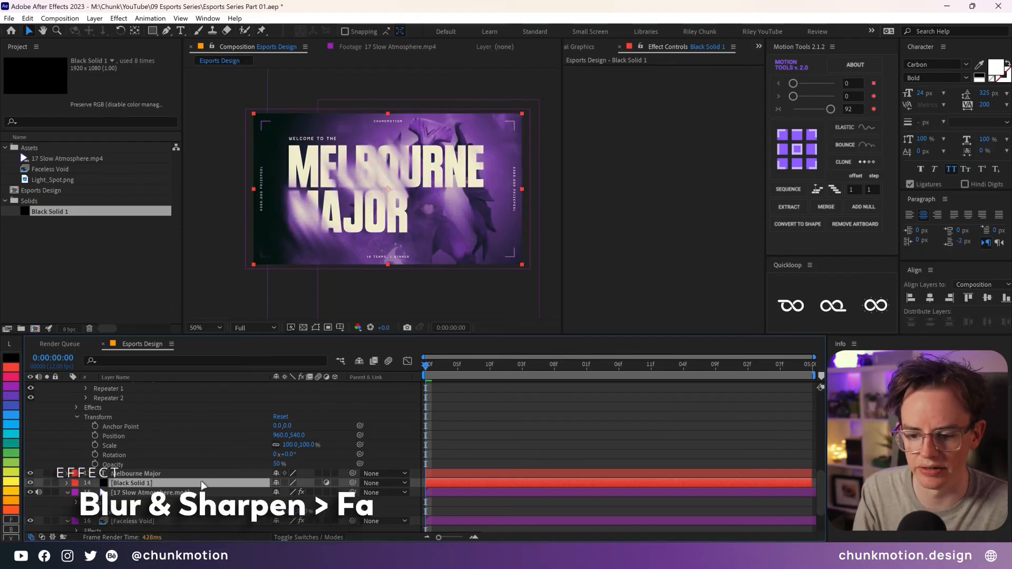
pyautogui.hotkey('ctrl', 'space')
pyautogui.write('fas')
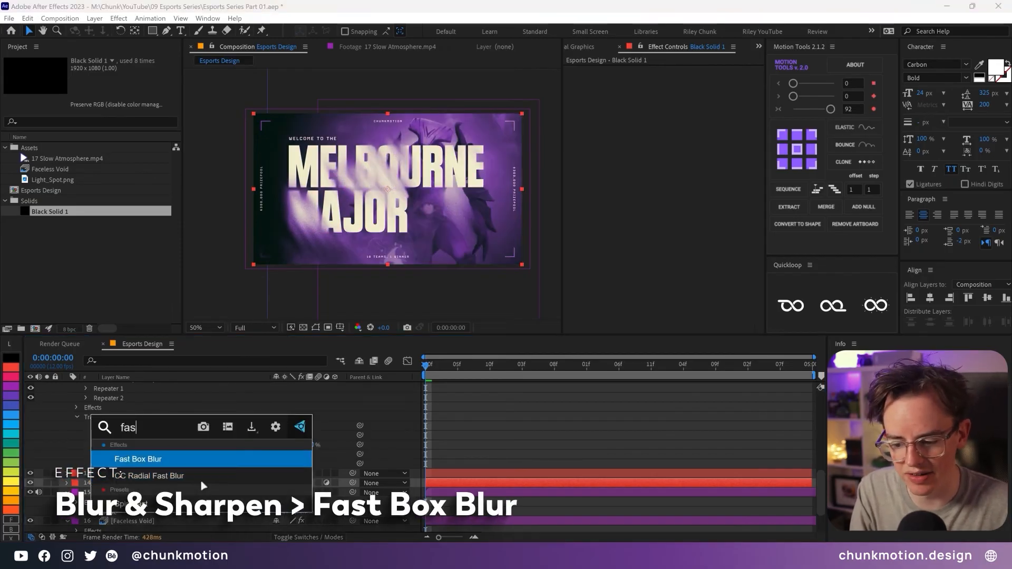
pyautogui.press('Return')
pyautogui.click(679, 80)
pyautogui.write('8')
pyautogui.press('Return')
pyautogui.scroll(1, 456, 181)
pyautogui.moveTo(467, 170); pyautogui.dragTo(437, 200)
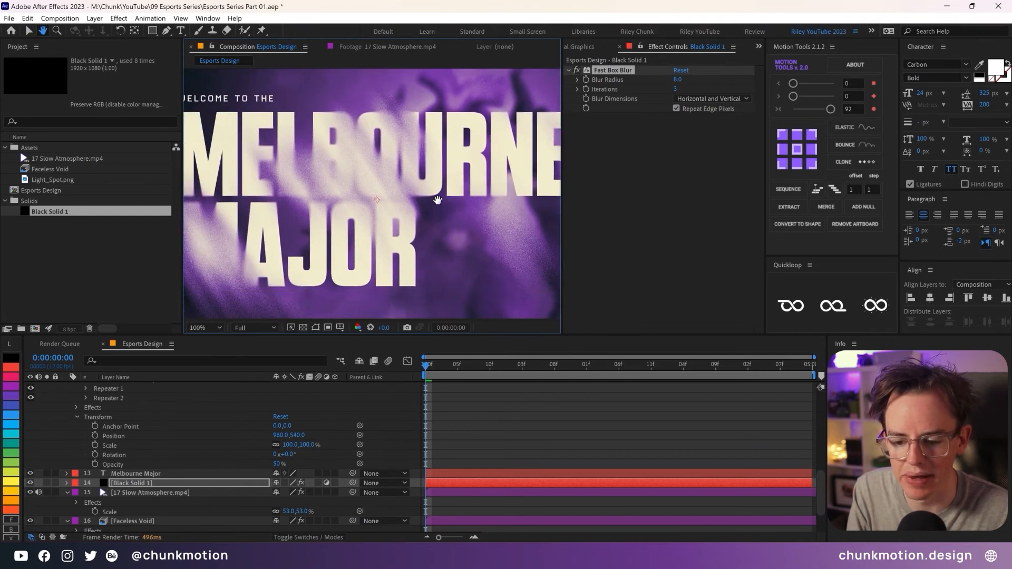
pyautogui.scroll(-1, 443, 247)
pyautogui.press('v')
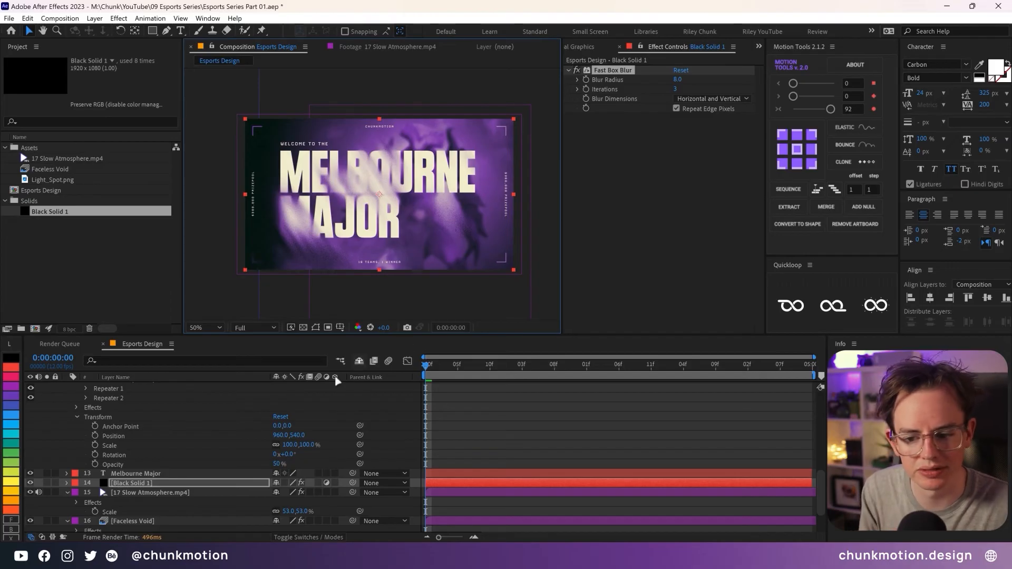
# Pull the lower midtones of the RGB curve down on the Toner layer to darken the image.
pyautogui.scroll(8, 208, 445)
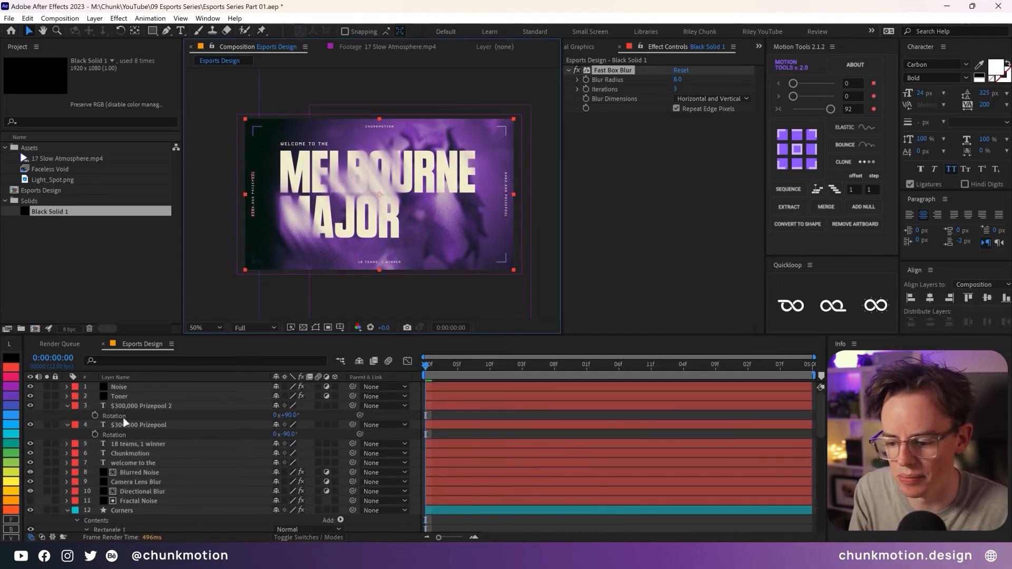
pyautogui.click(132, 397)
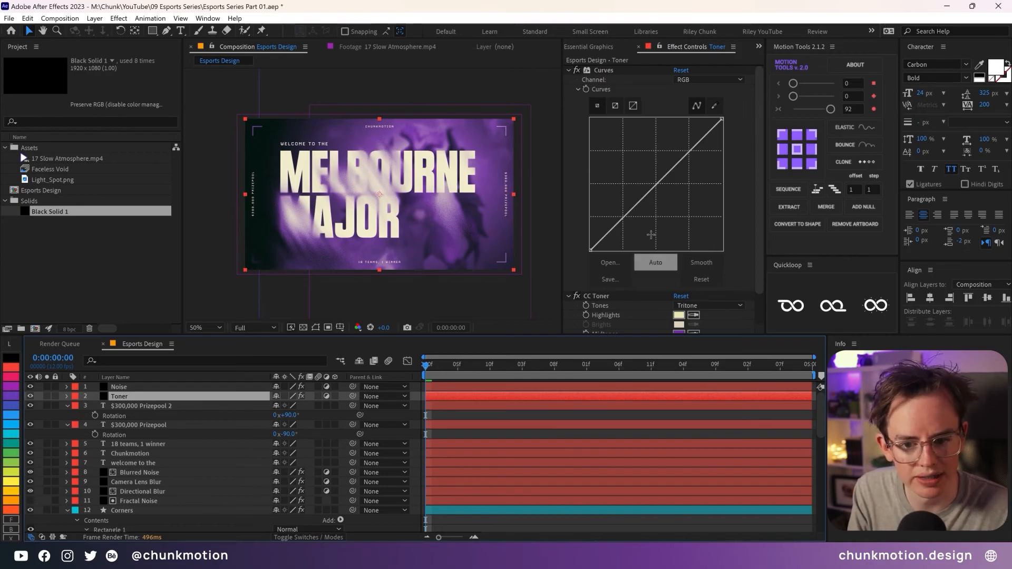
pyautogui.click(650, 194)
pyautogui.moveTo(650, 194); pyautogui.dragTo(636, 229)
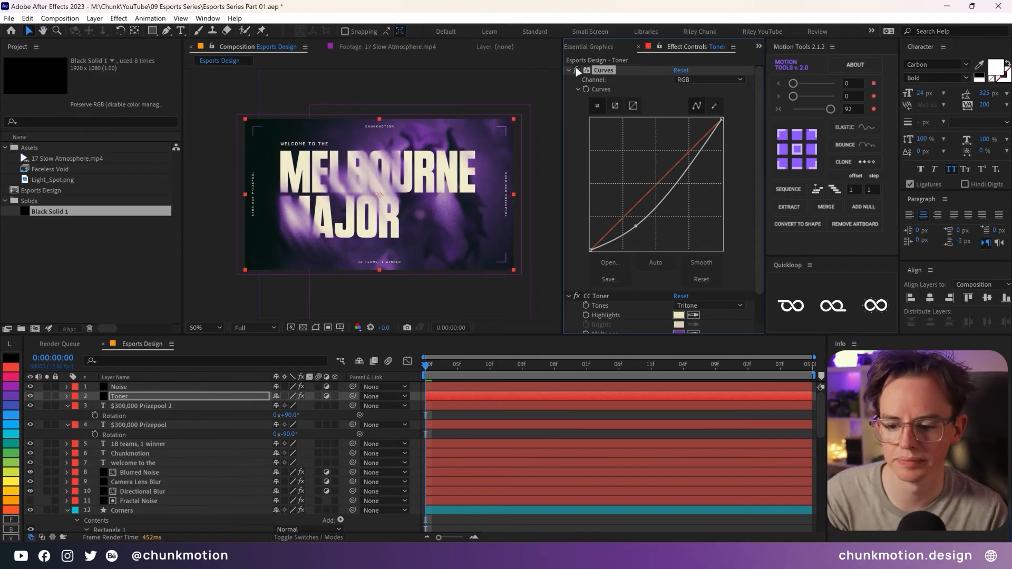
# Add Black Solid 1 above the Corners layer, rename it Glow, and make it an adjustment layer.
pyautogui.scroll(-2, 228, 478)
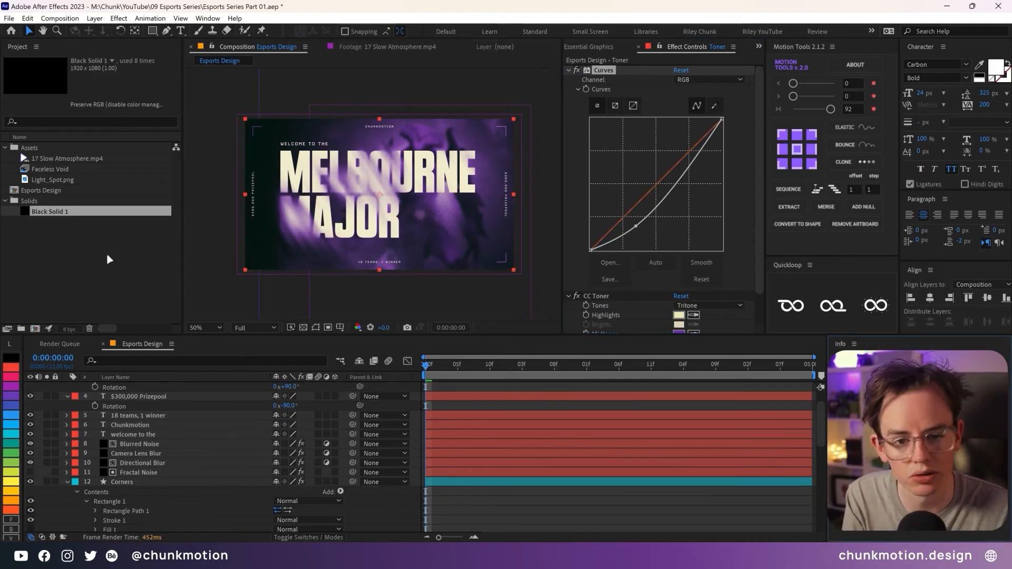
pyautogui.moveTo(50, 218); pyautogui.dragTo(145, 483)
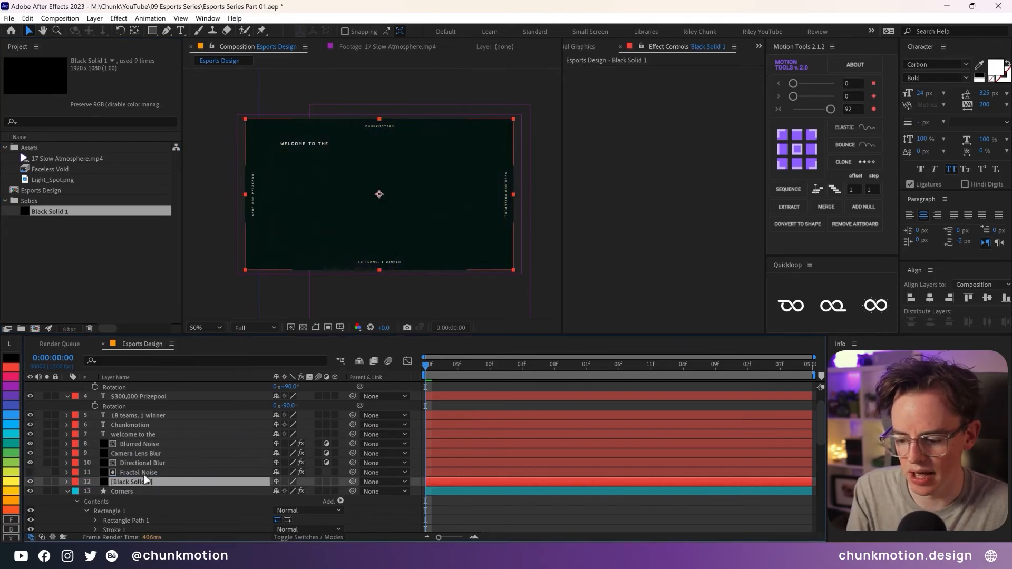
pyautogui.press('Return')
pyautogui.write('Glo')
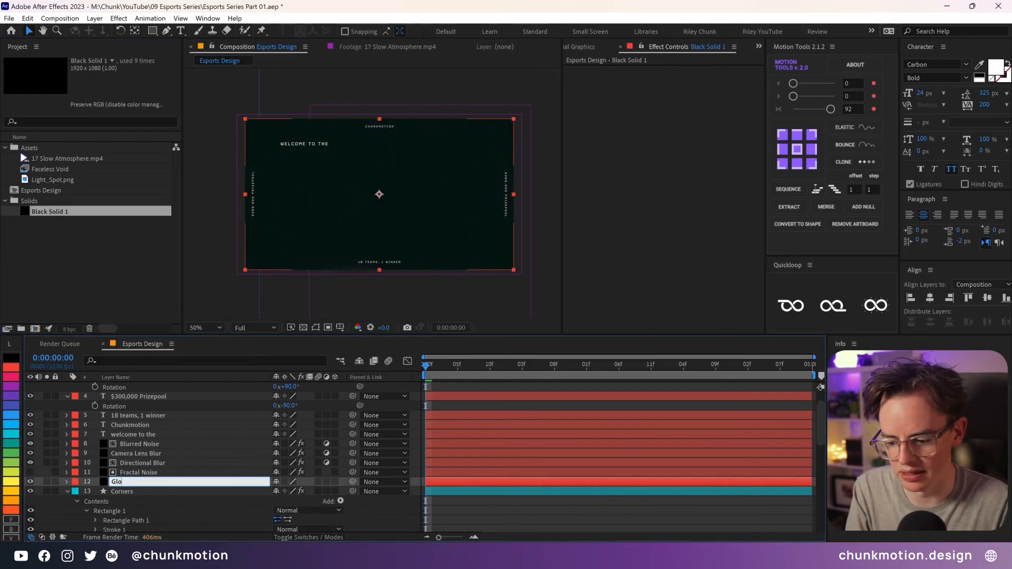
pyautogui.write('w')
pyautogui.press('Return')
pyautogui.click(327, 482)
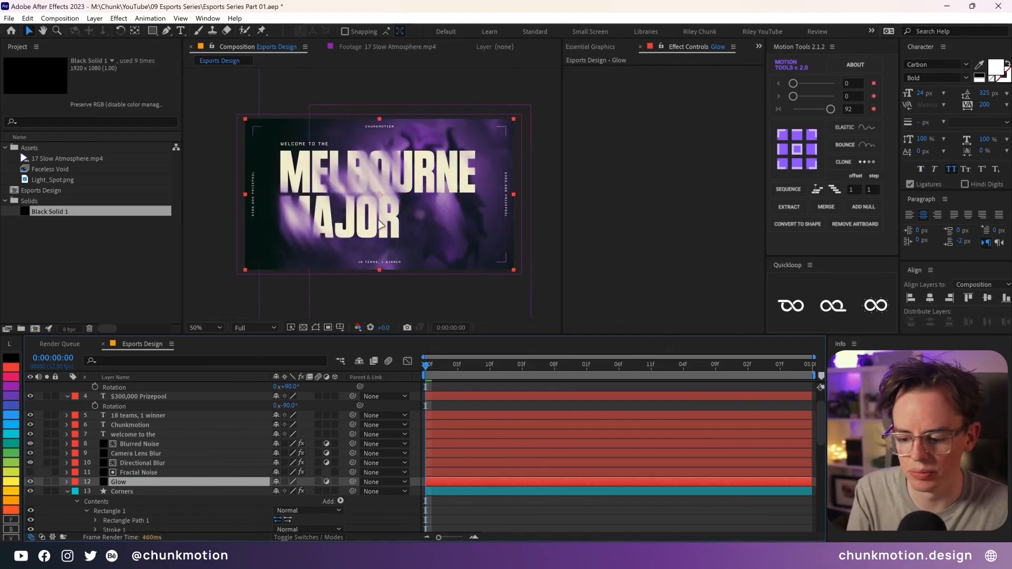
# Apply the Glow effect to the Glow adjustment layer and set its glow radius to 250.
pyautogui.press('.')
pyautogui.hotkey('ctrl', 'space')
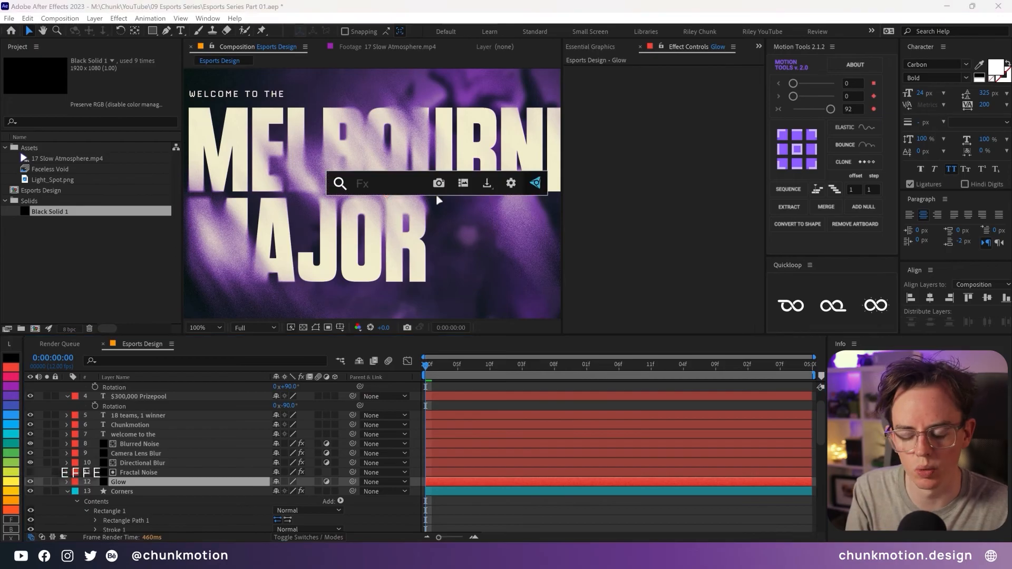
pyautogui.write('glow')
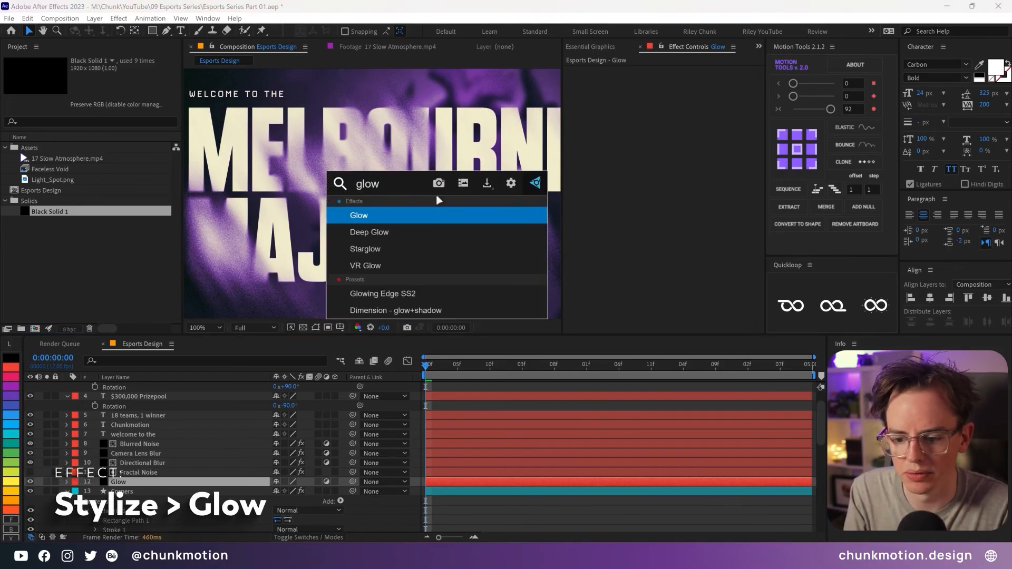
pyautogui.press('Return')
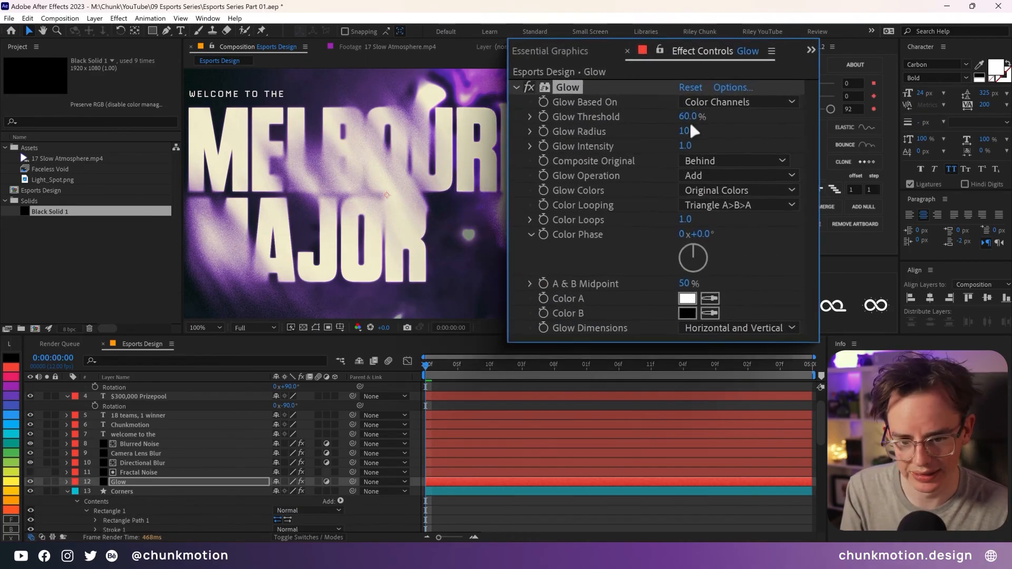
pyautogui.click(698, 132)
pyautogui.write('250')
pyautogui.press('Return')
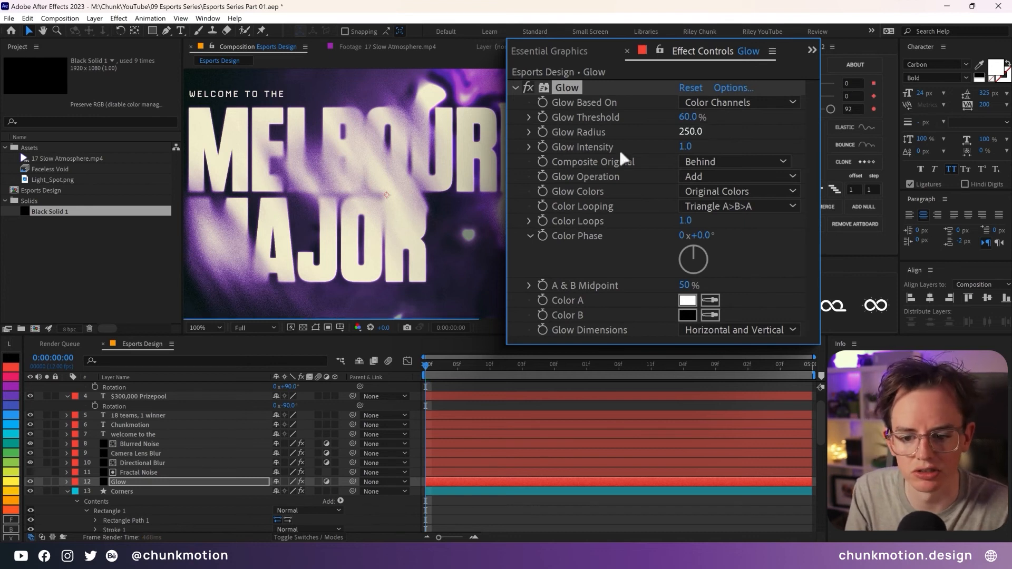
# Set the Glow effect's intensity to 0.5 and check the result on the title.
pyautogui.click(685, 146)
pyautogui.write('0.5')
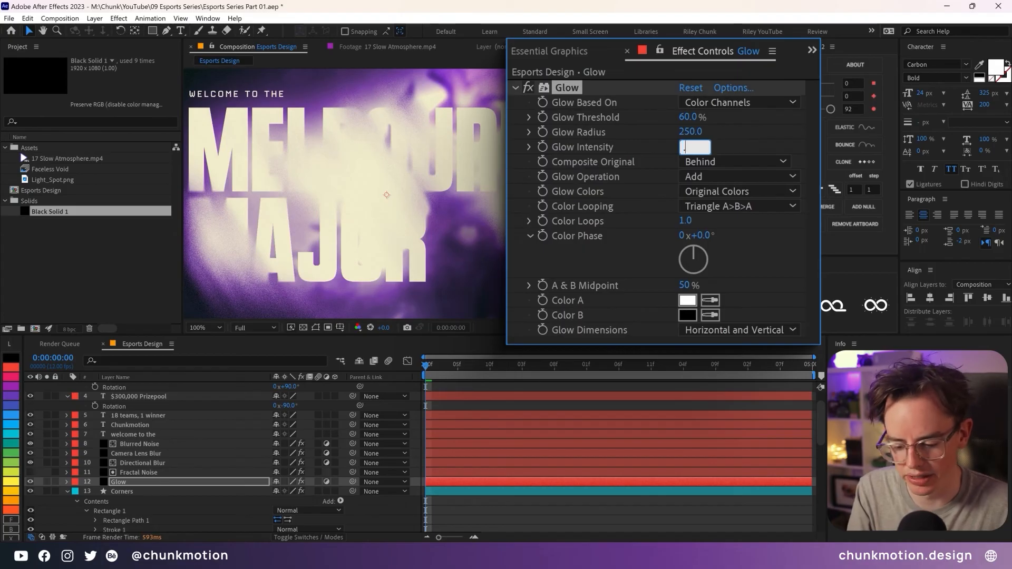
pyautogui.press('Return')
pyautogui.scroll(-1, 441, 191)
pyautogui.moveTo(457, 193); pyautogui.dragTo(421, 198)
pyautogui.scroll(1, 431, 170)
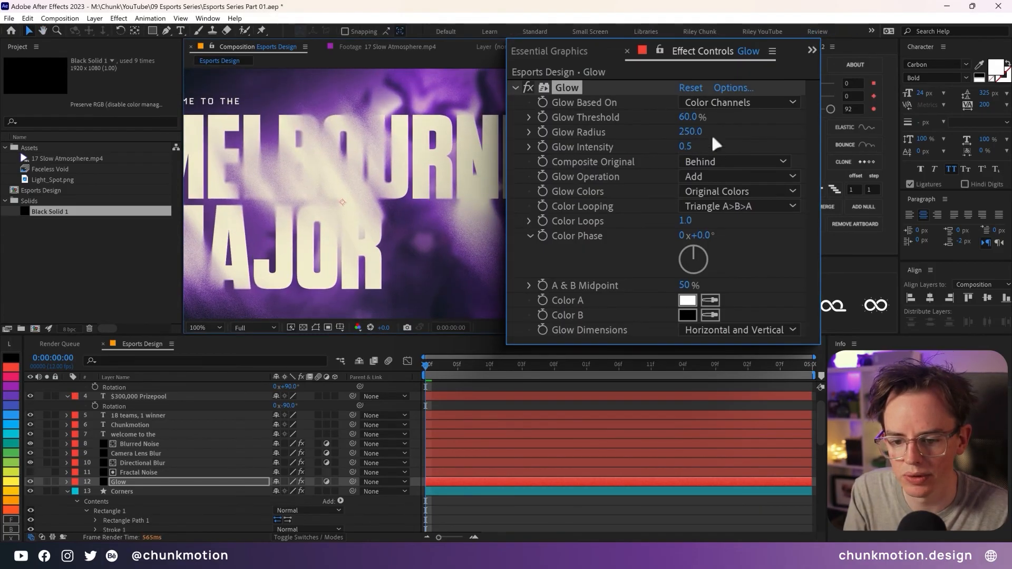
# Lower the existing point on the Toner layer's RGB curve slightly further to deepen the shadows.
pyautogui.scroll(2, 177, 444)
pyautogui.click(158, 397)
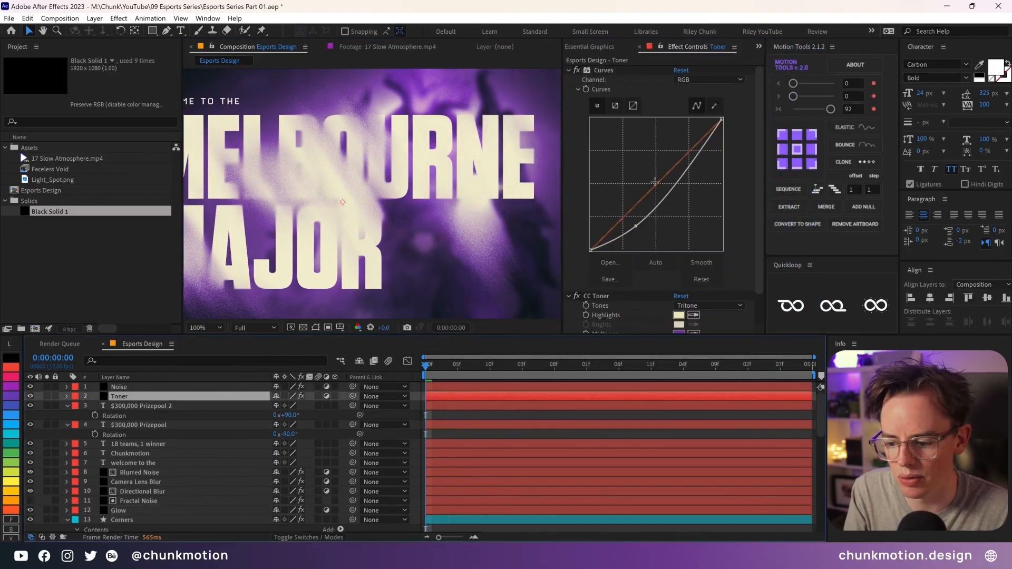
pyautogui.moveTo(635, 226); pyautogui.dragTo(636, 231)
# Reduce the Exposure effect on the Light_Spot.png layer to 4.31.
pyautogui.scroll(-6, 168, 500)
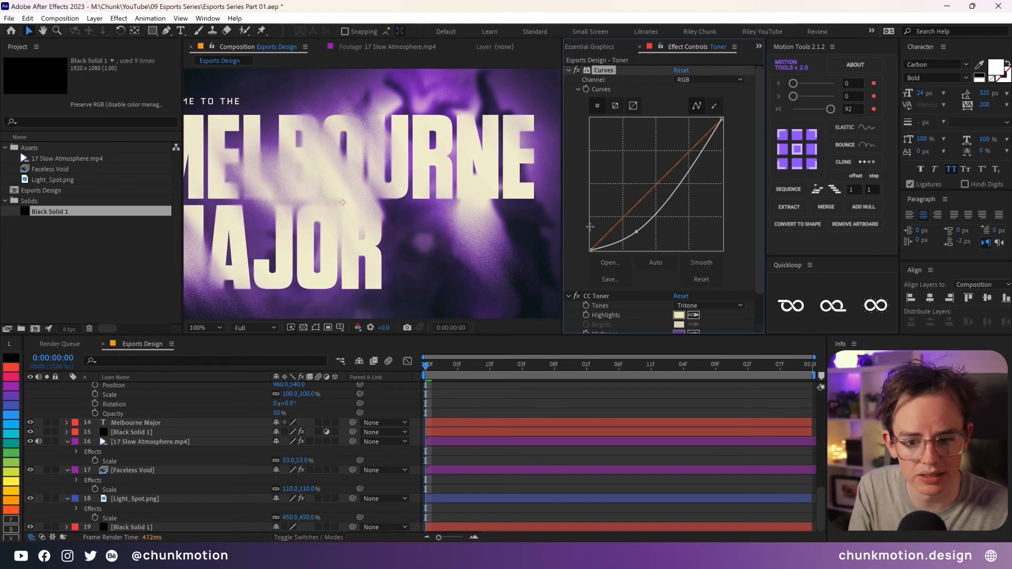
pyautogui.click(135, 499)
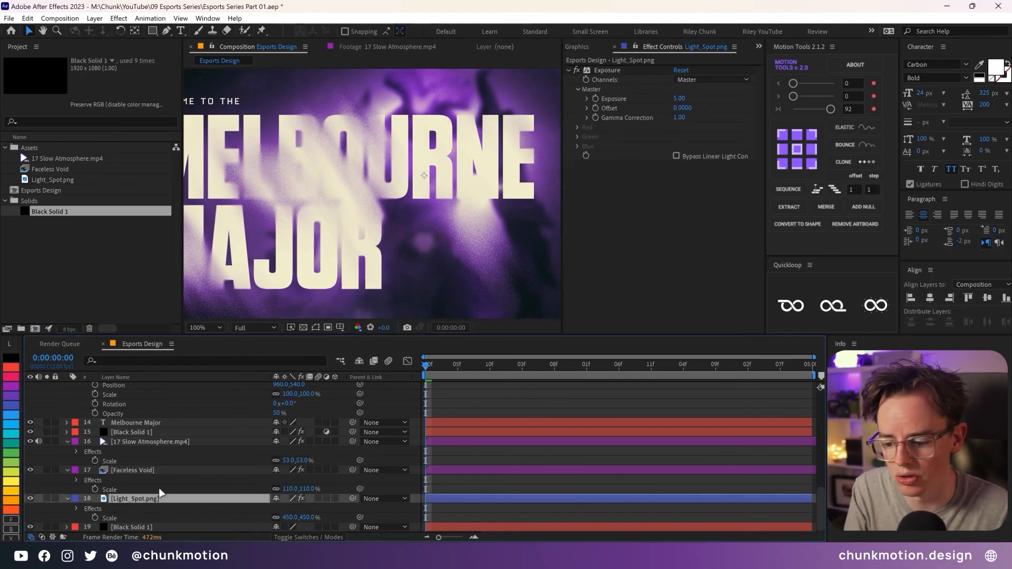
pyautogui.moveTo(662, 98); pyautogui.dragTo(644, 102)
# Show the whole composition and expose the Evolution Options and their sub-properties in the Fractal Noise layer's effect.
pyautogui.scroll(3, 155, 484)
pyautogui.scroll(2, 153, 484)
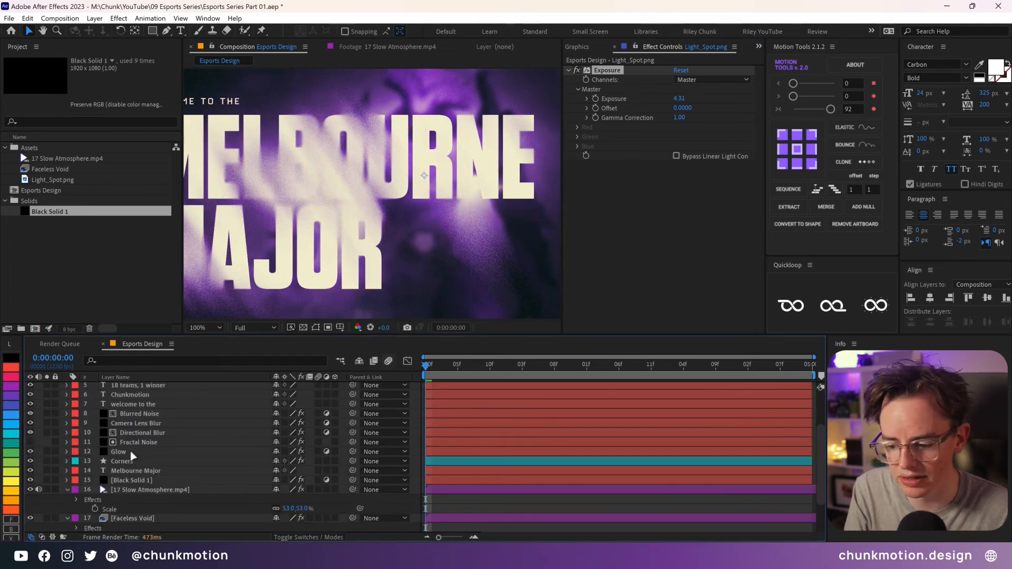
pyautogui.click(131, 452)
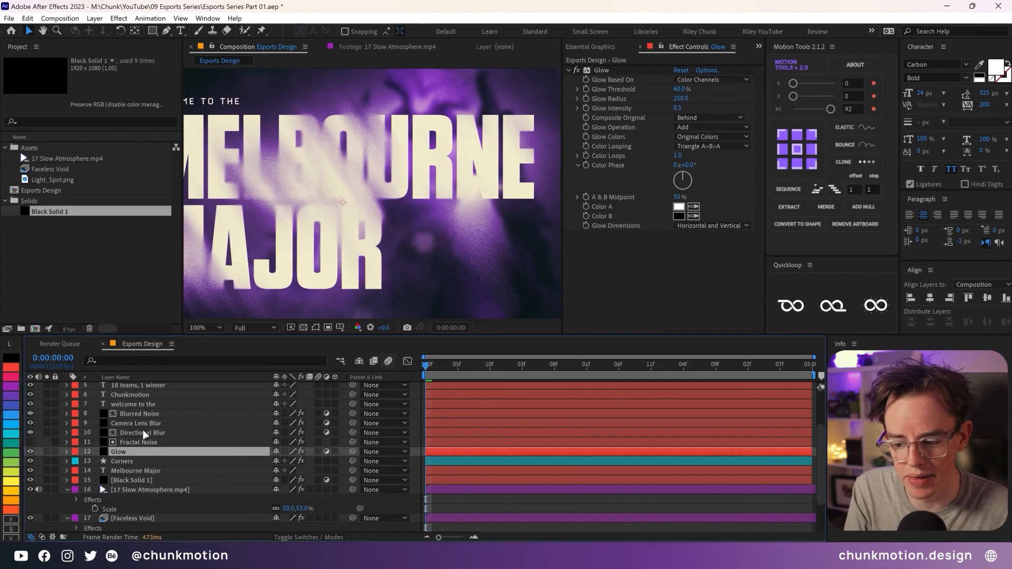
pyautogui.click(139, 444)
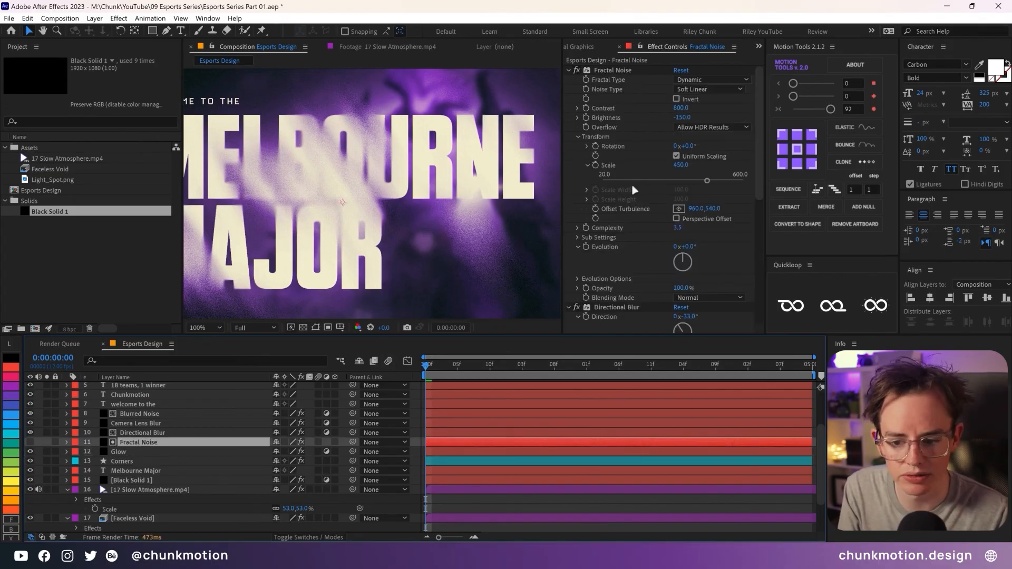
pyautogui.moveTo(303, 231); pyautogui.dragTo(393, 238)
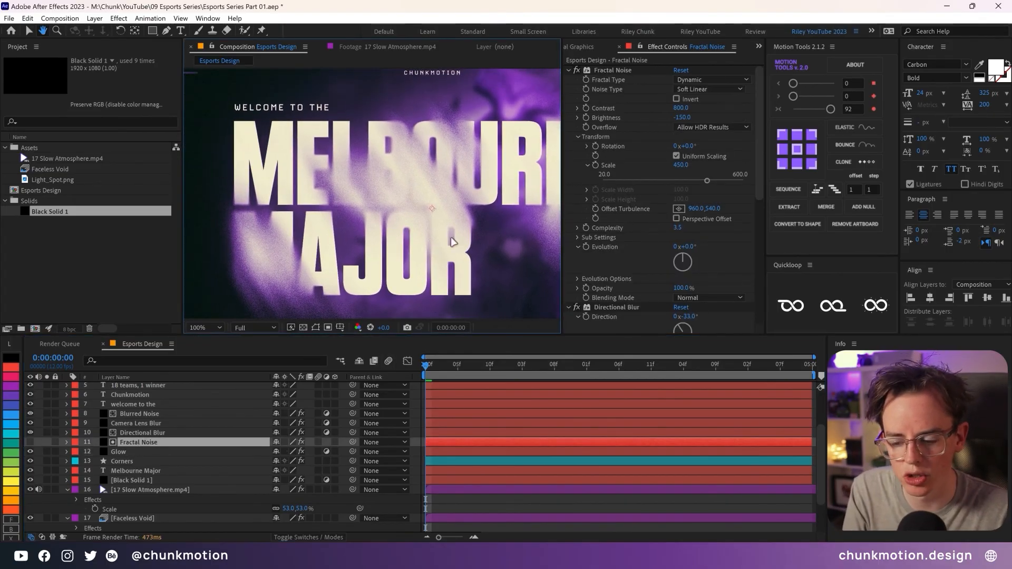
pyautogui.scroll(-2, 436, 205)
pyautogui.moveTo(454, 212); pyautogui.dragTo(442, 223)
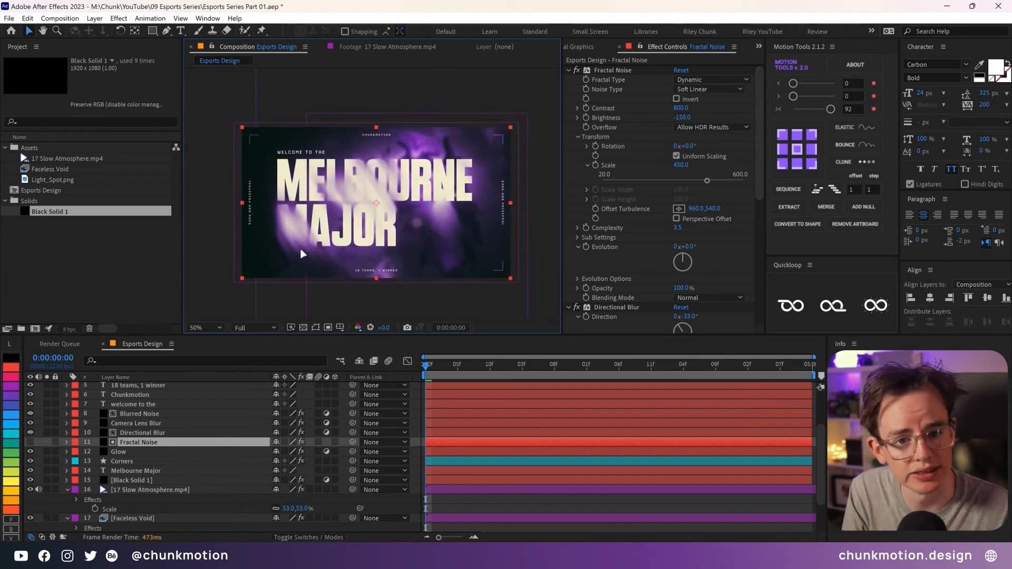
pyautogui.click(578, 279)
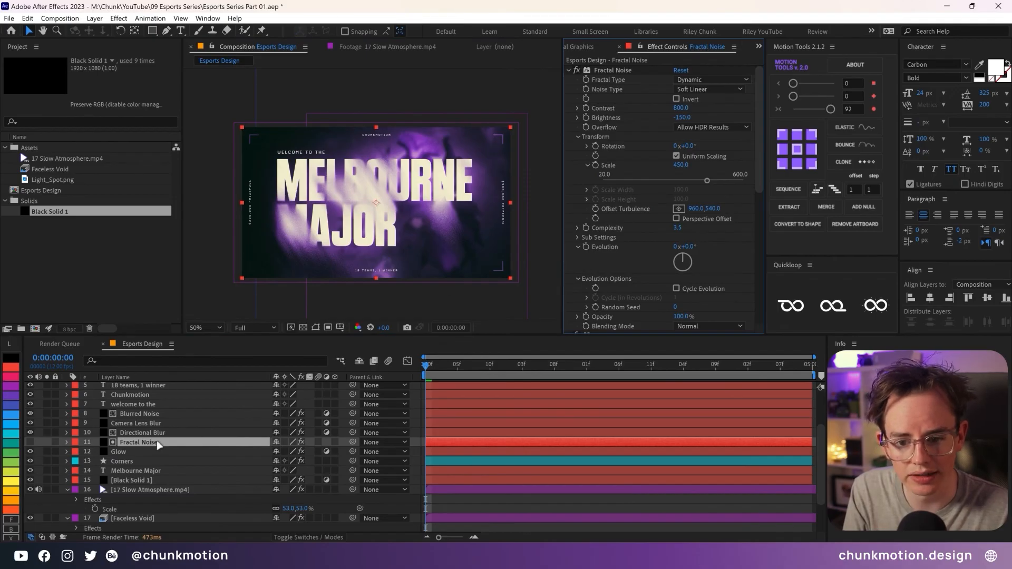
pyautogui.click(586, 298)
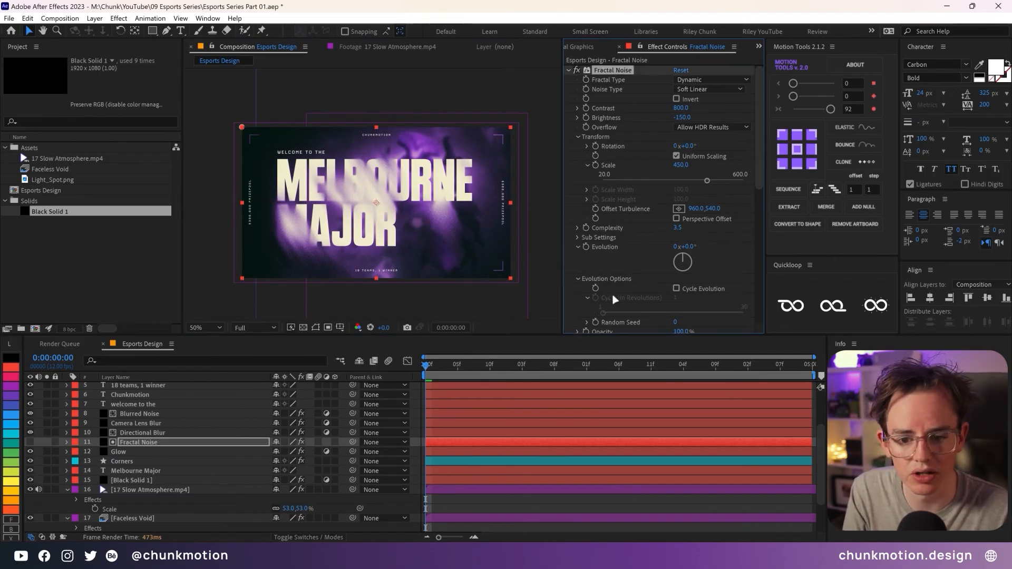
# Raise the Fractal Noise effect's Random Seed in steps of ten up to 100, comparing the blur patterns on the title.
pyautogui.scroll(-2, 615, 300)
pyautogui.click(677, 273)
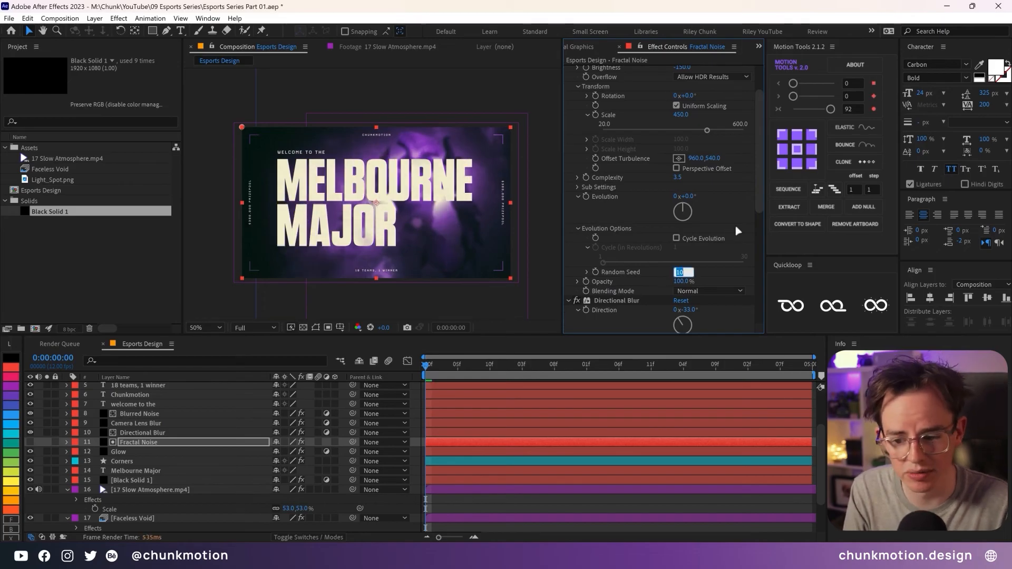
pyautogui.hotkey('shift', 'Up')
pyautogui.hotkey('shift', 'Up')
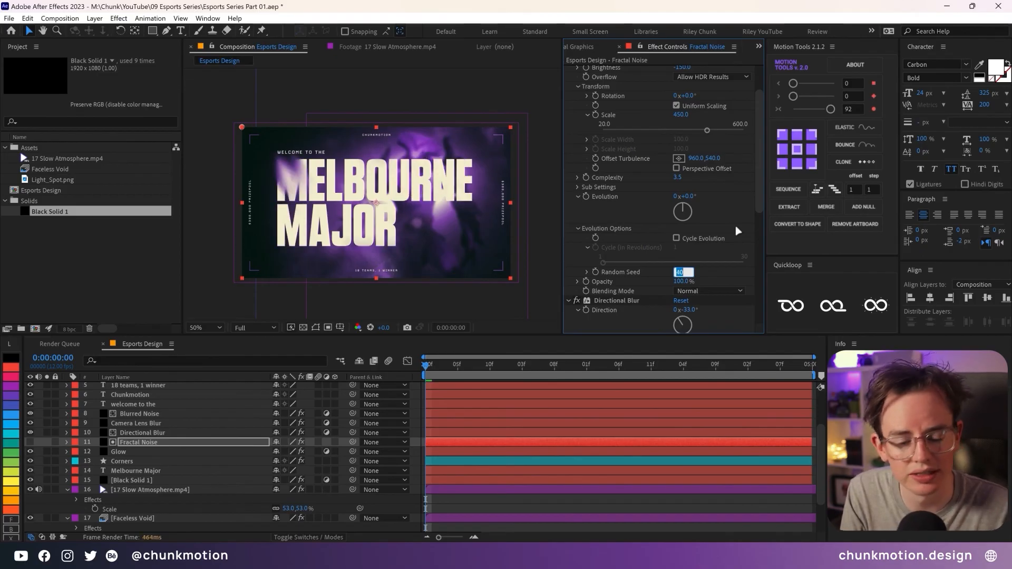
pyautogui.hotkey('shift', 'Up')
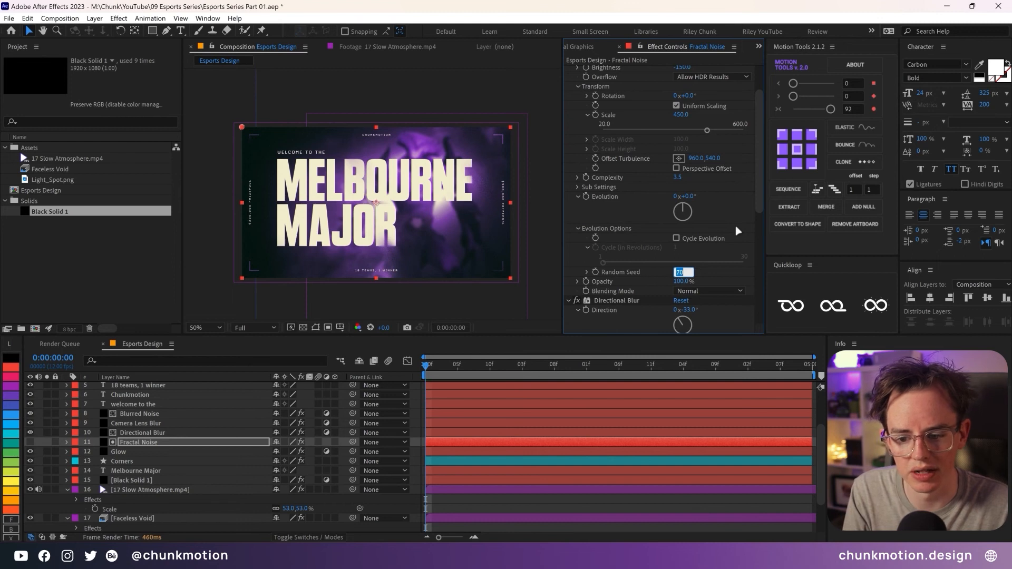
pyautogui.hotkey('shift', 'Up')
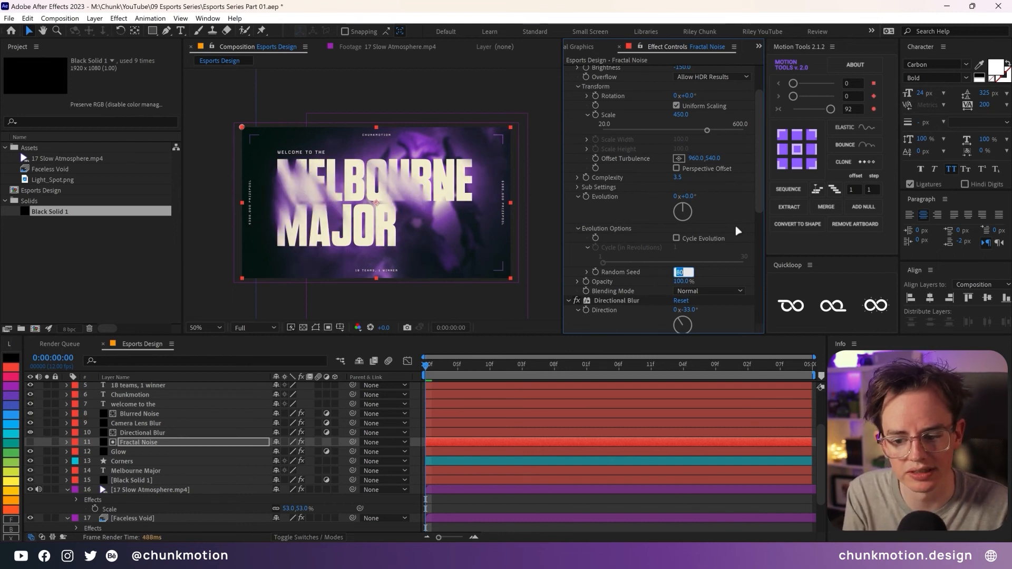
pyautogui.hotkey('shift', 'Up')
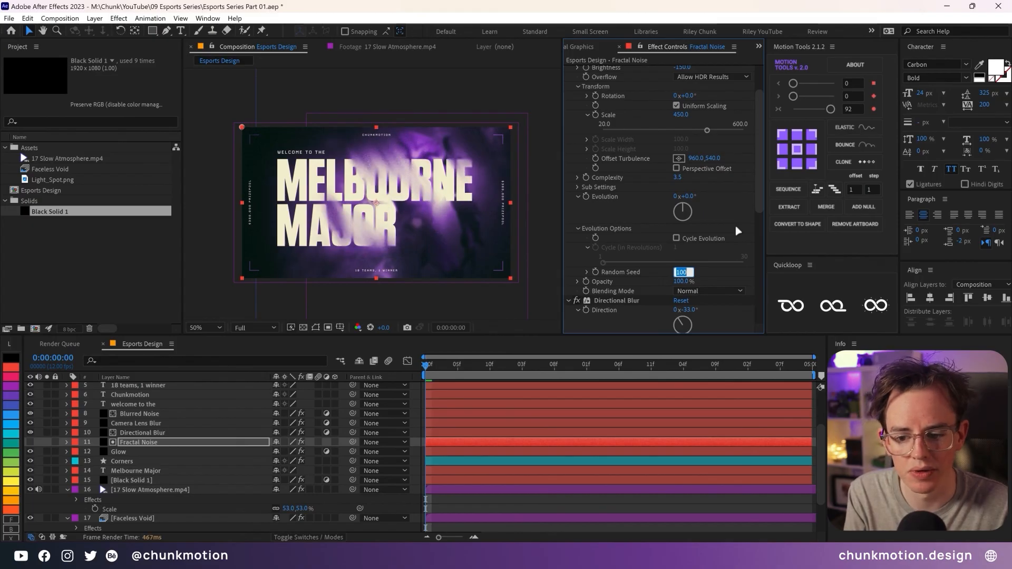
pyautogui.click(733, 224)
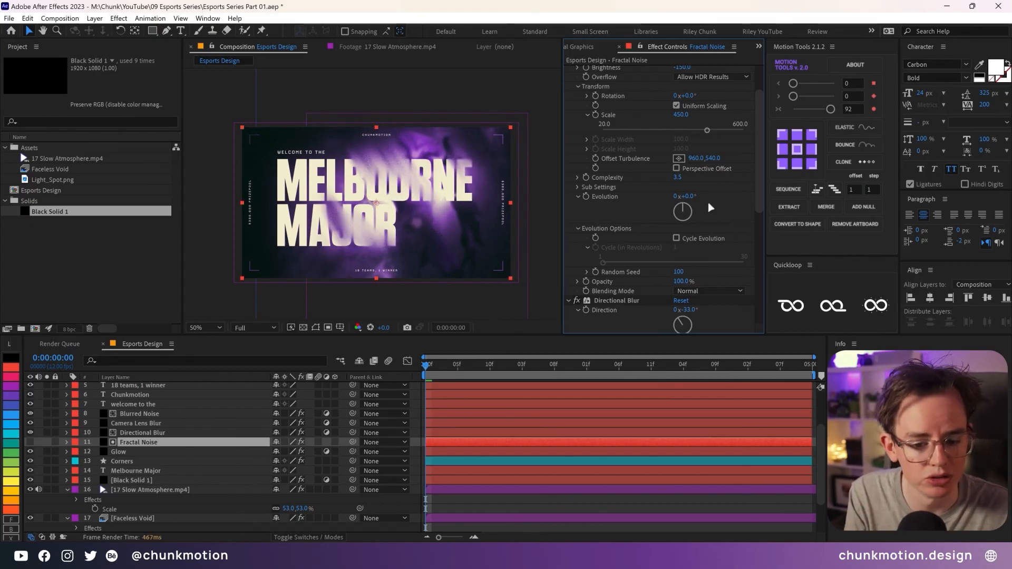
# Set the Fractal Noise Evolution to 44° and raise its Random Seed to 140.
pyautogui.moveTo(695, 196); pyautogui.dragTo(713, 195)
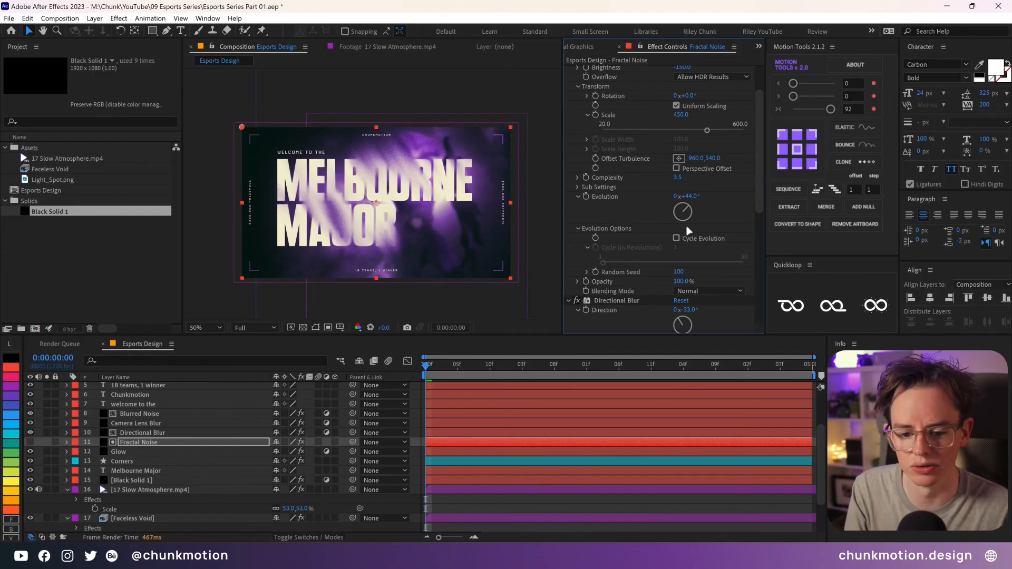
pyautogui.click(680, 272)
pyautogui.hotkey('shift', 'Up')
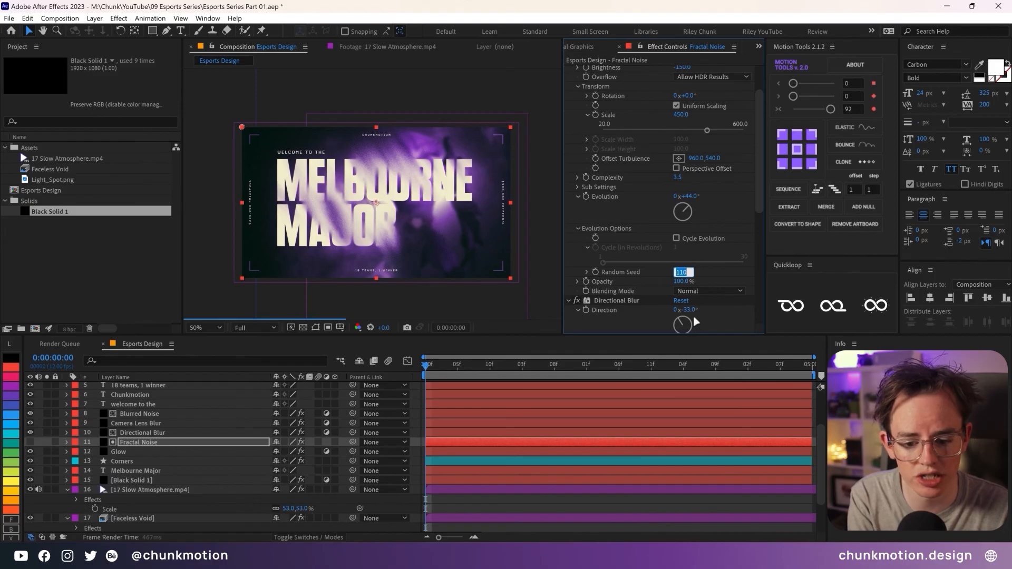
pyautogui.hotkey('shift', 'Up')
pyautogui.scroll(-3, 681, 301)
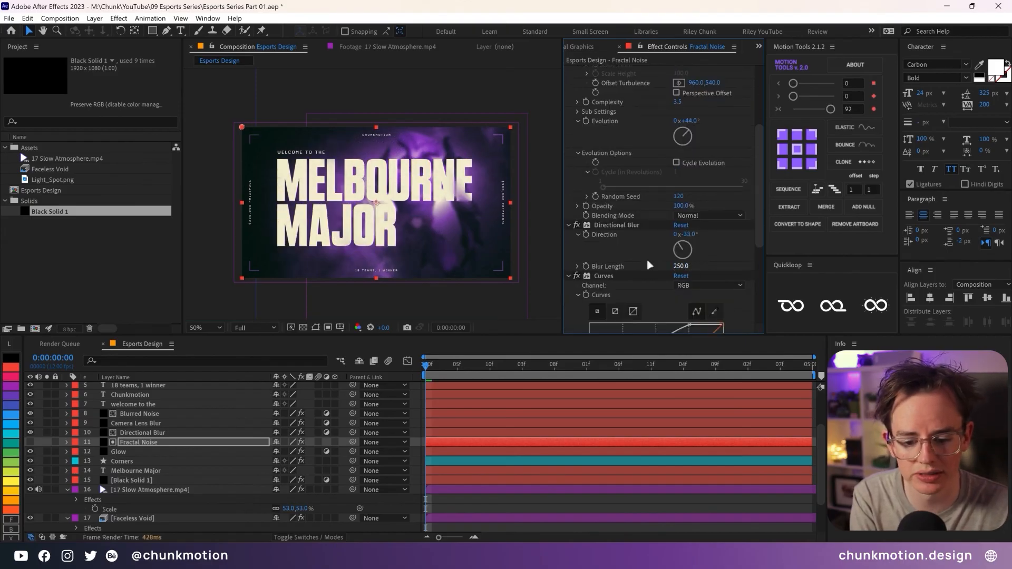
pyautogui.click(681, 197)
pyautogui.hotkey('shift', 'Up')
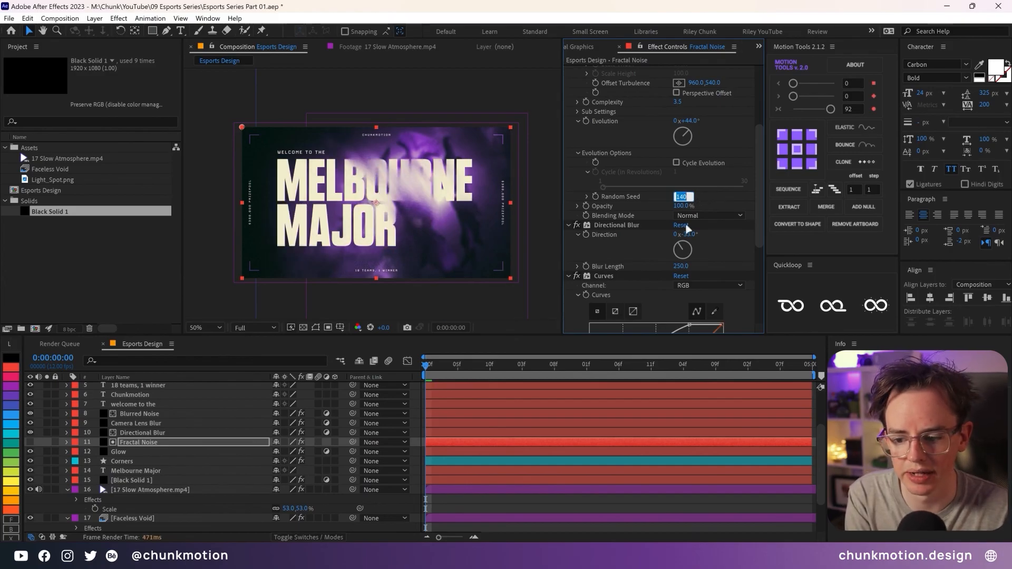
pyautogui.click(187, 444)
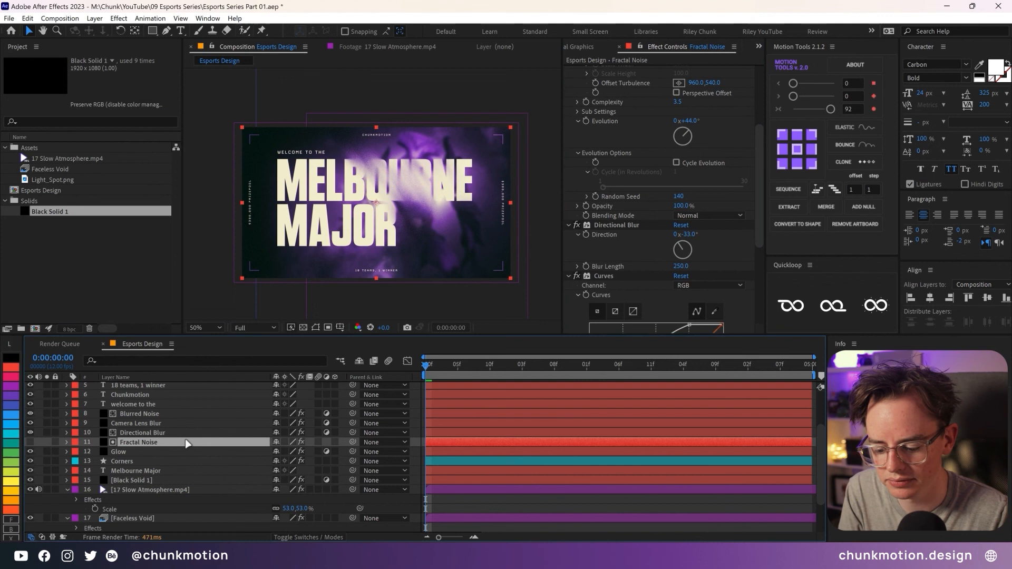
# Try a Blur Radius of 10 on the Camera Lens Blur layer and restore the previous radius.
pyautogui.scroll(2, 174, 443)
pyautogui.click(143, 444)
pyautogui.click(144, 451)
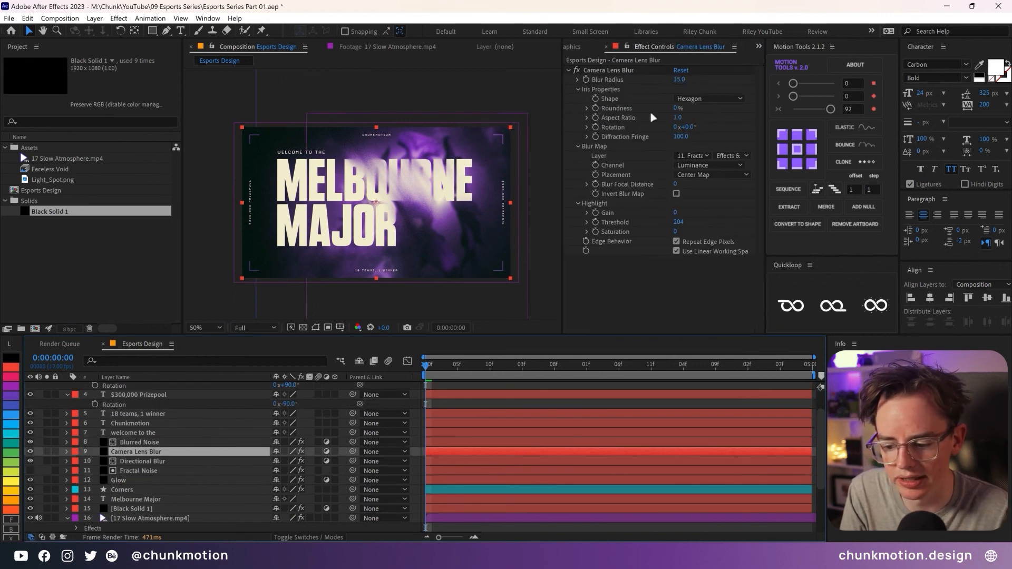
pyautogui.press('/')
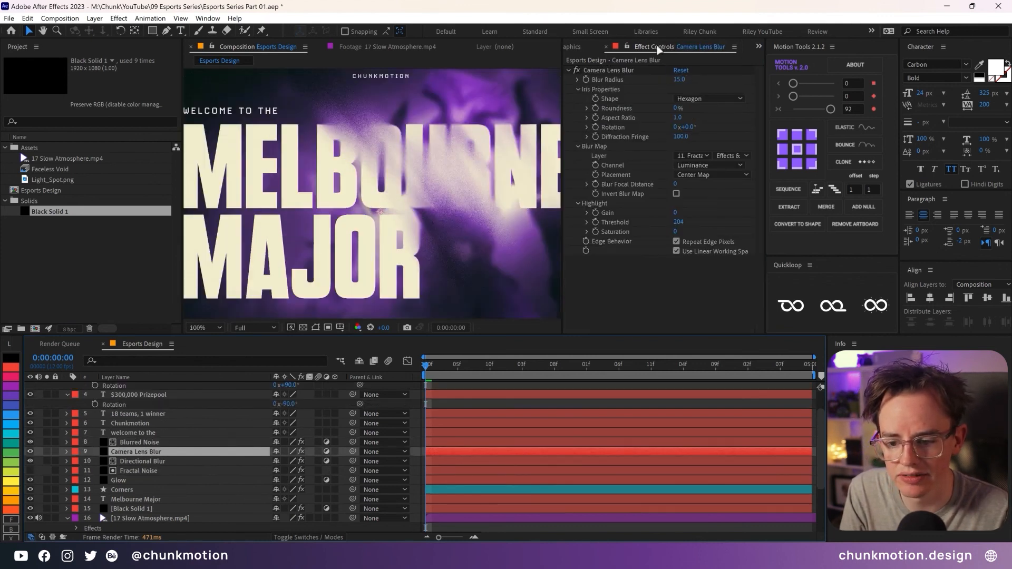
pyautogui.click(680, 79)
pyautogui.write('10')
pyautogui.press('Return')
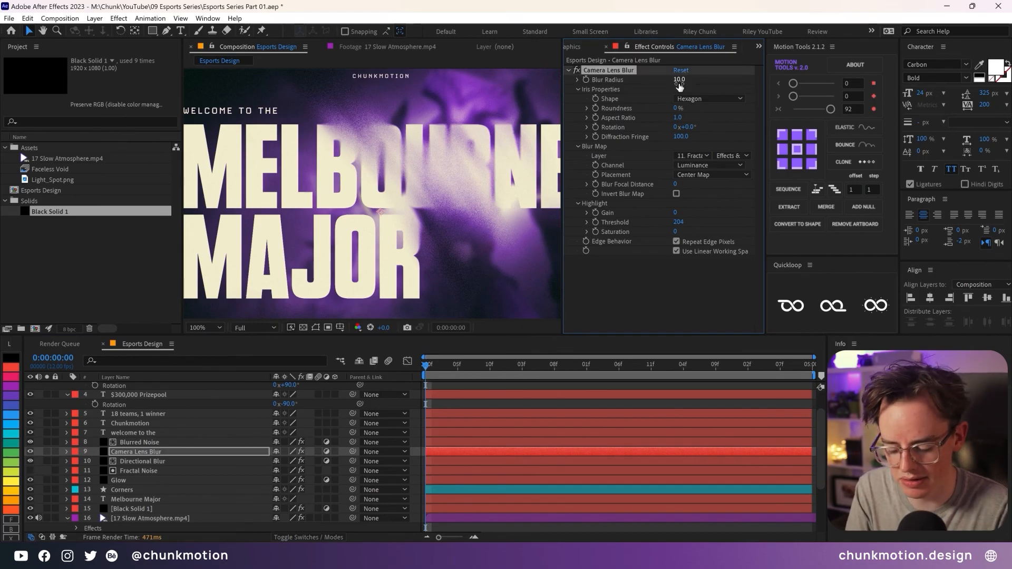
pyautogui.moveTo(680, 86); pyautogui.dragTo(682, 86)
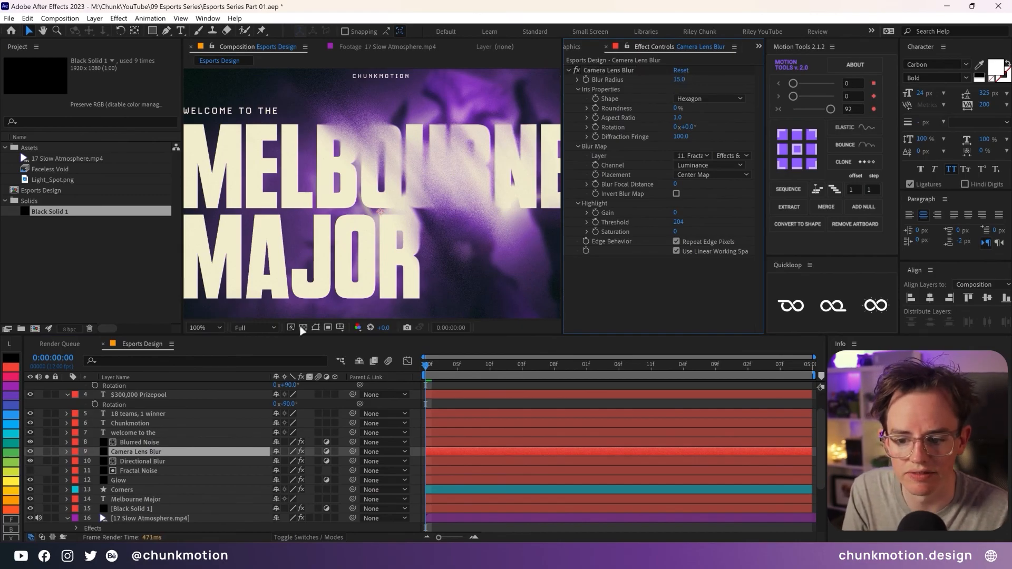
# Review the Blurred Noise layer's Noise HLS Auto settings and the available noise types.
pyautogui.click(156, 444)
pyautogui.scroll(1, 157, 444)
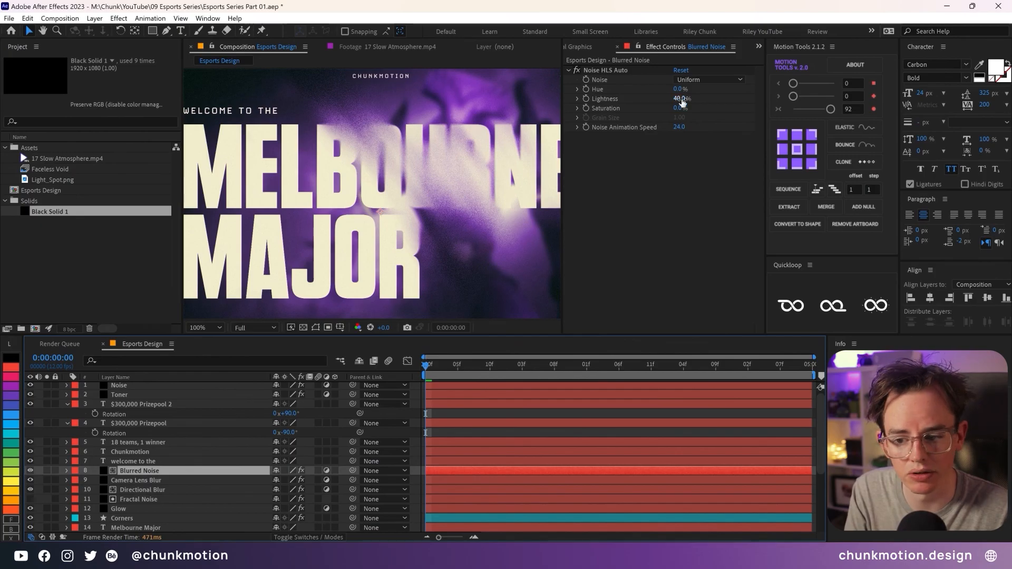
pyautogui.click(700, 80)
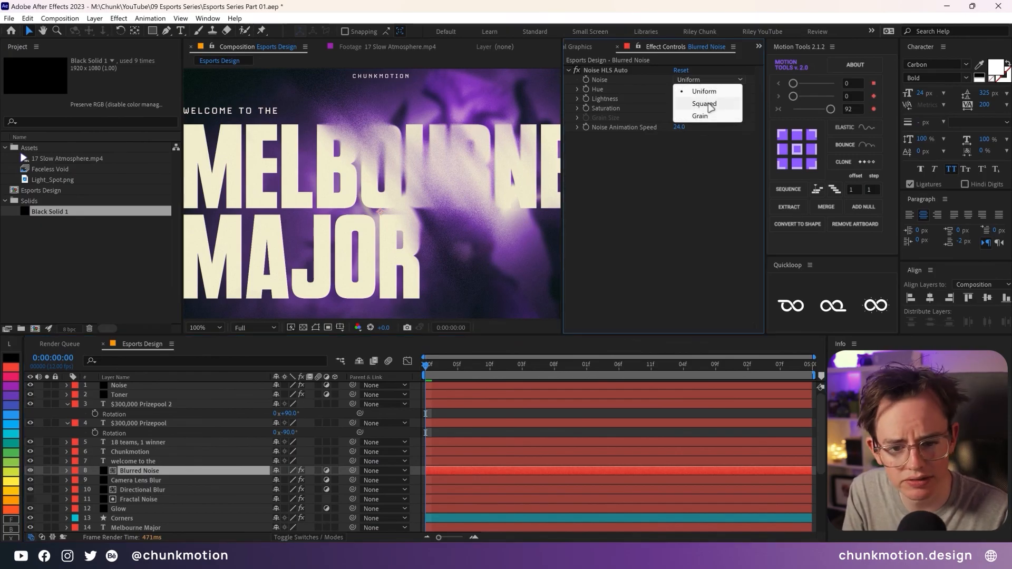
pyautogui.click(638, 178)
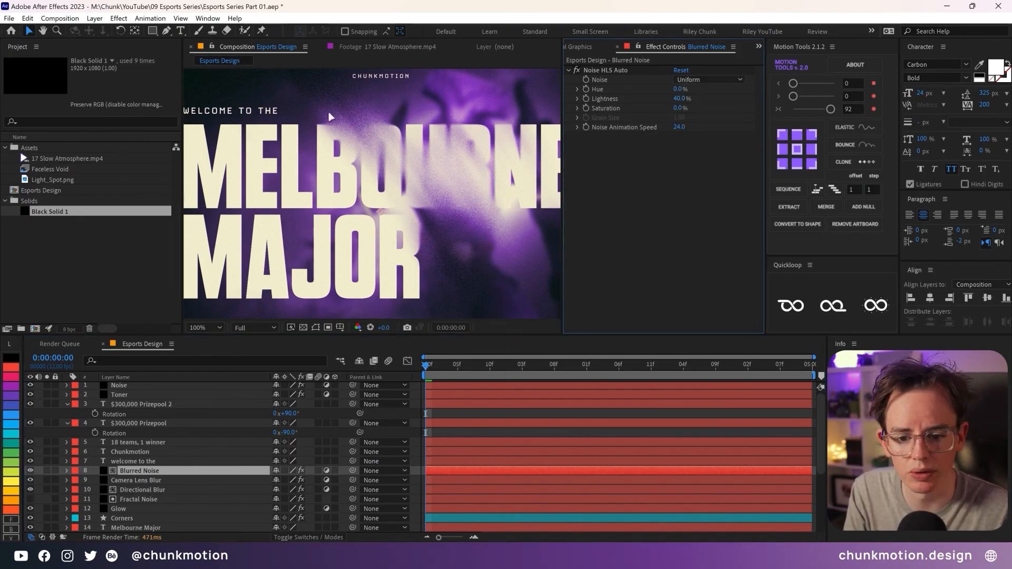
# Change the CC Toner Midtones color on the Toner layer to blue 2A7FB4.
pyautogui.scroll(1, 165, 442)
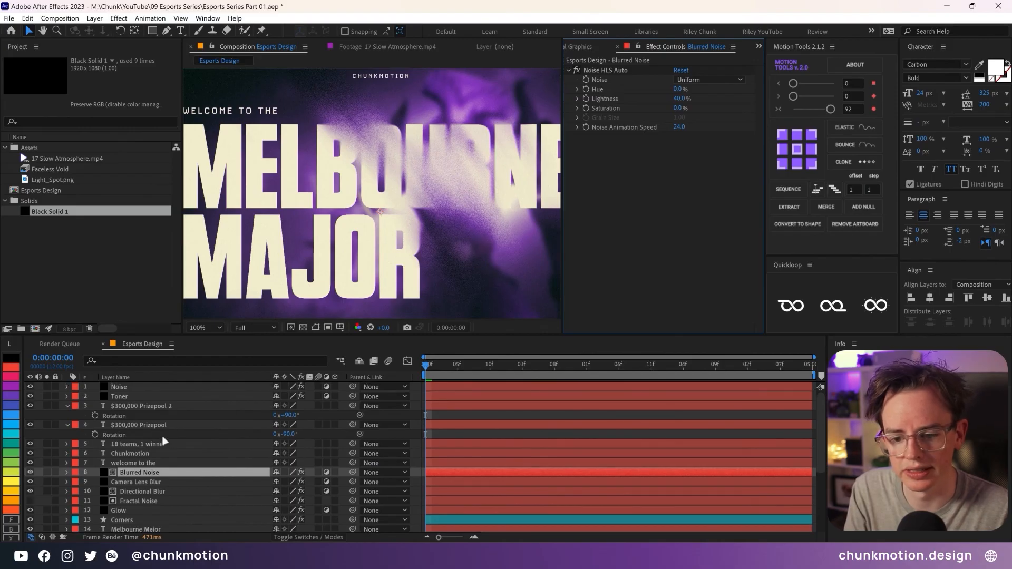
pyautogui.click(138, 396)
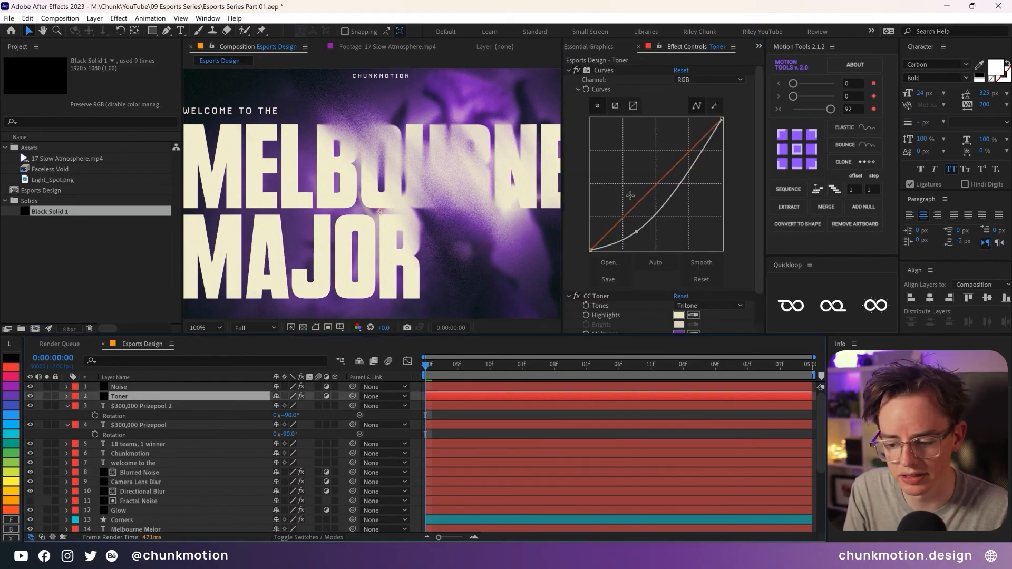
pyautogui.scroll(-2, 635, 192)
pyautogui.click(679, 300)
pyautogui.click(653, 304)
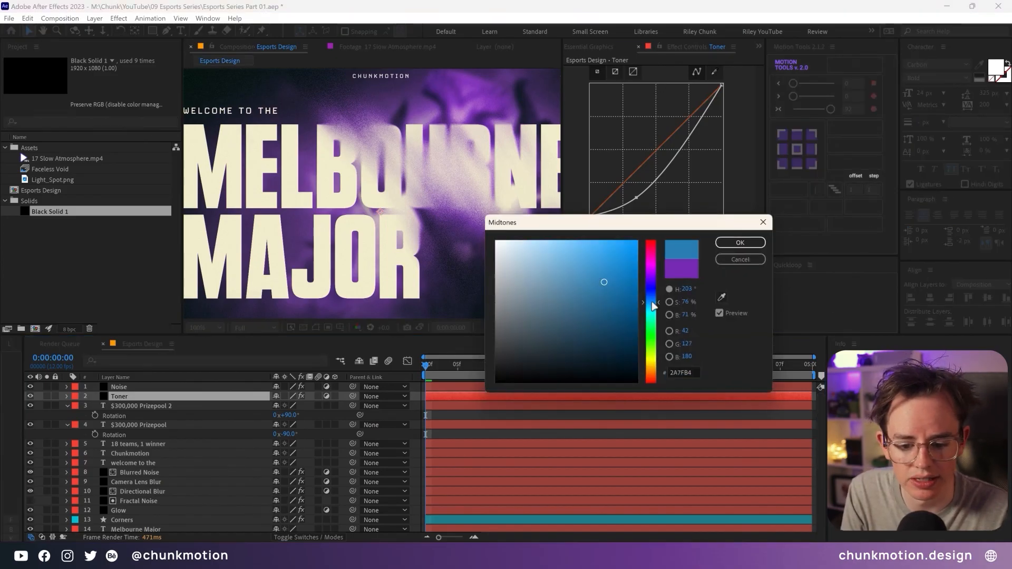
pyautogui.click(740, 242)
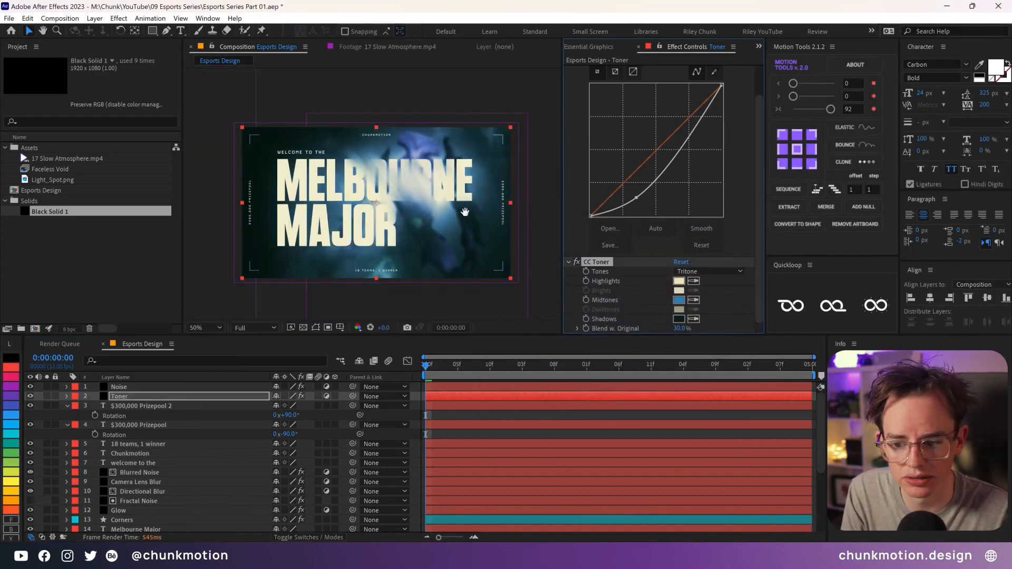
# Try dark yellow 1D1907 and dark orange 1D0F07 as the CC Toner Shadows color.
pyautogui.click(679, 319)
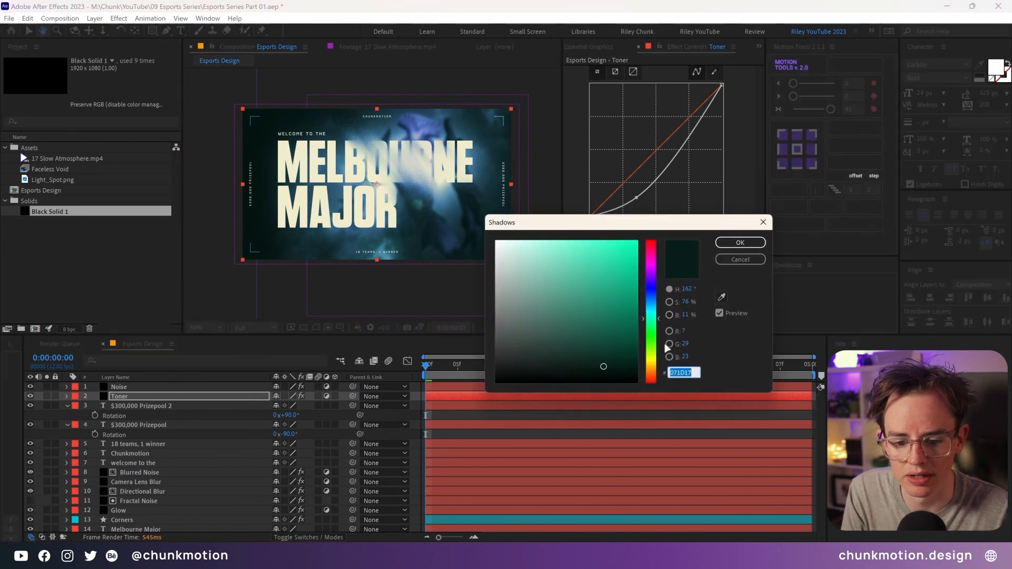
pyautogui.click(651, 364)
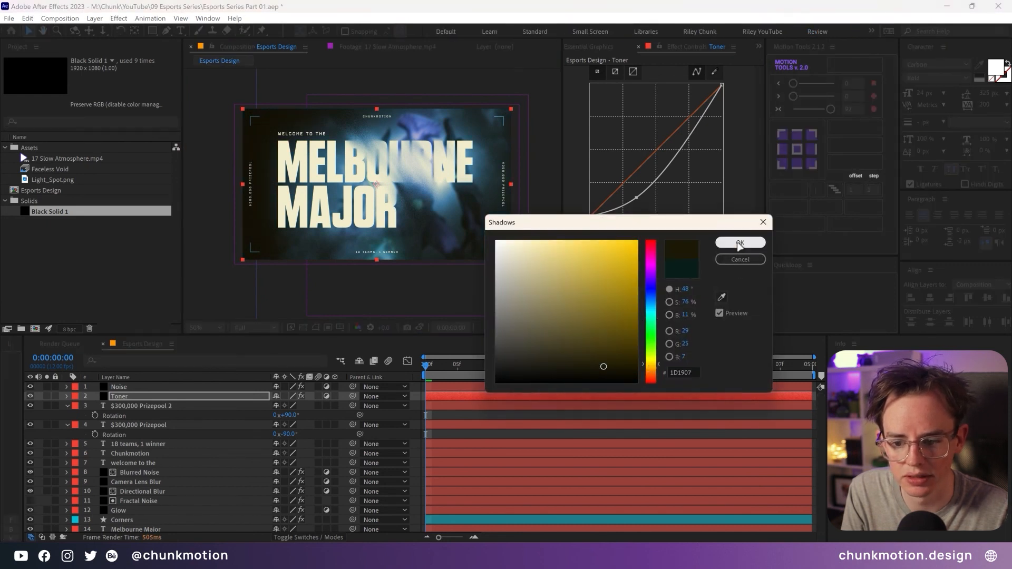
pyautogui.click(740, 242)
pyautogui.click(679, 322)
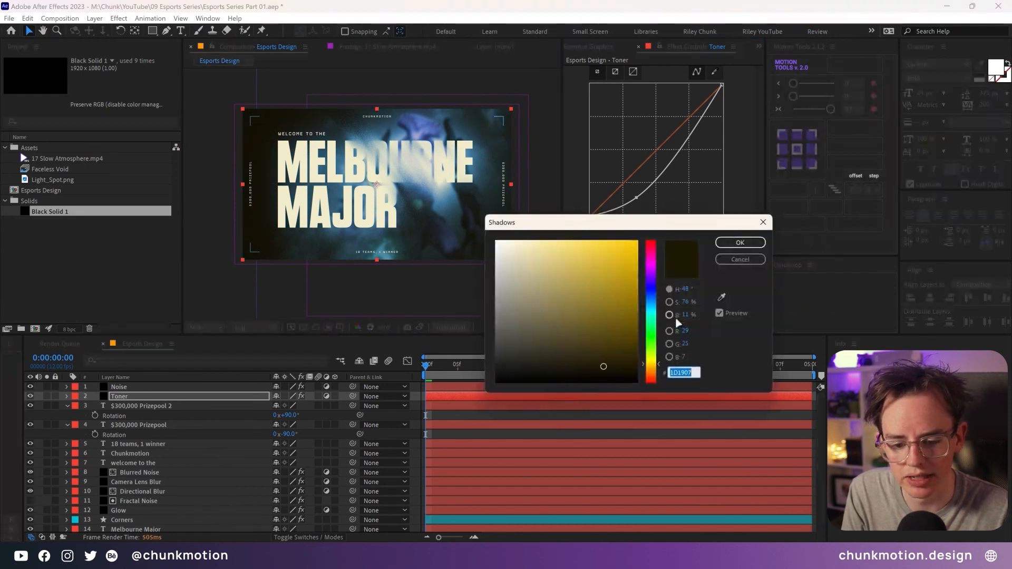
pyautogui.click(652, 373)
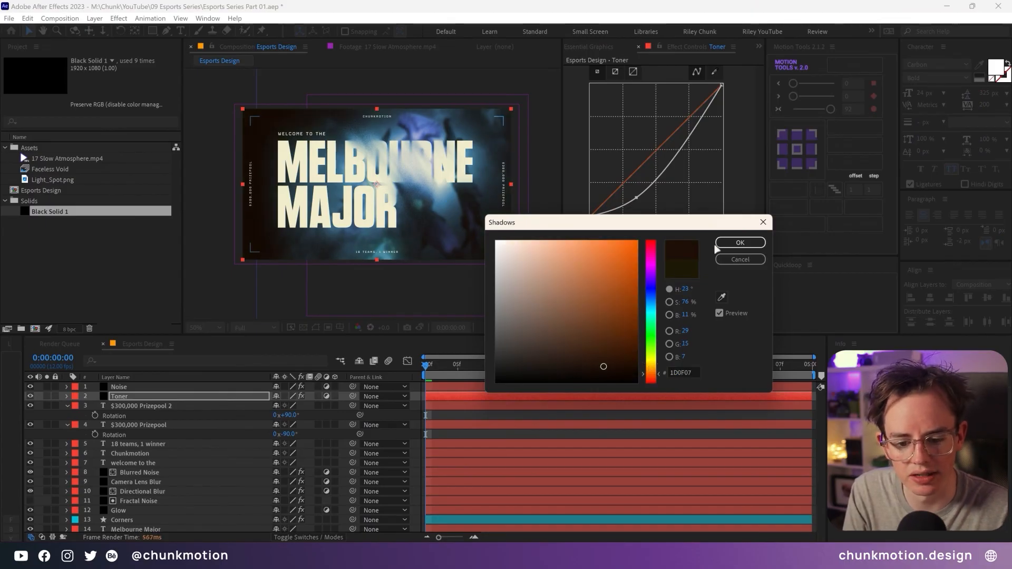
pyautogui.click(741, 242)
pyautogui.click(679, 292)
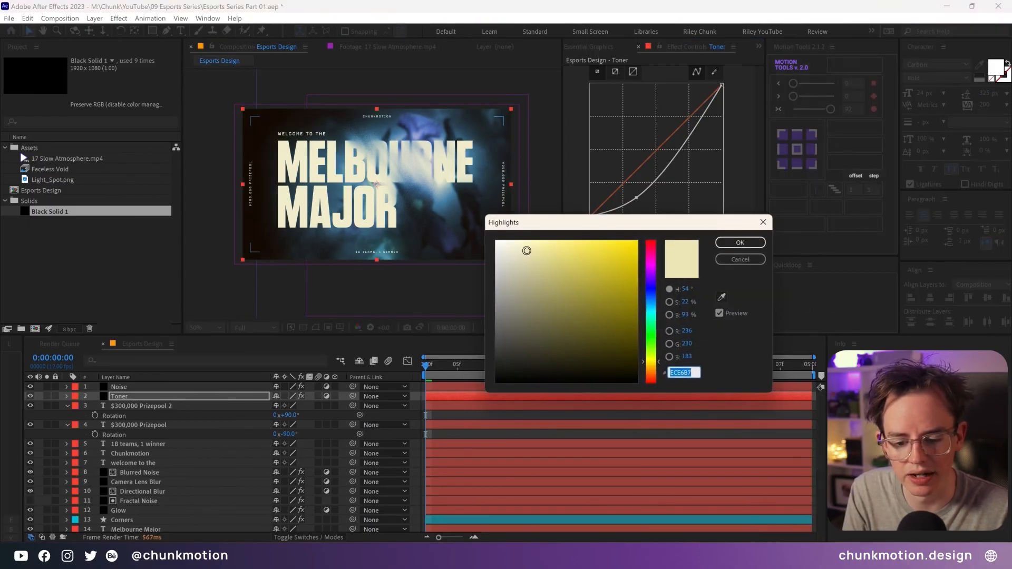
pyautogui.click(740, 259)
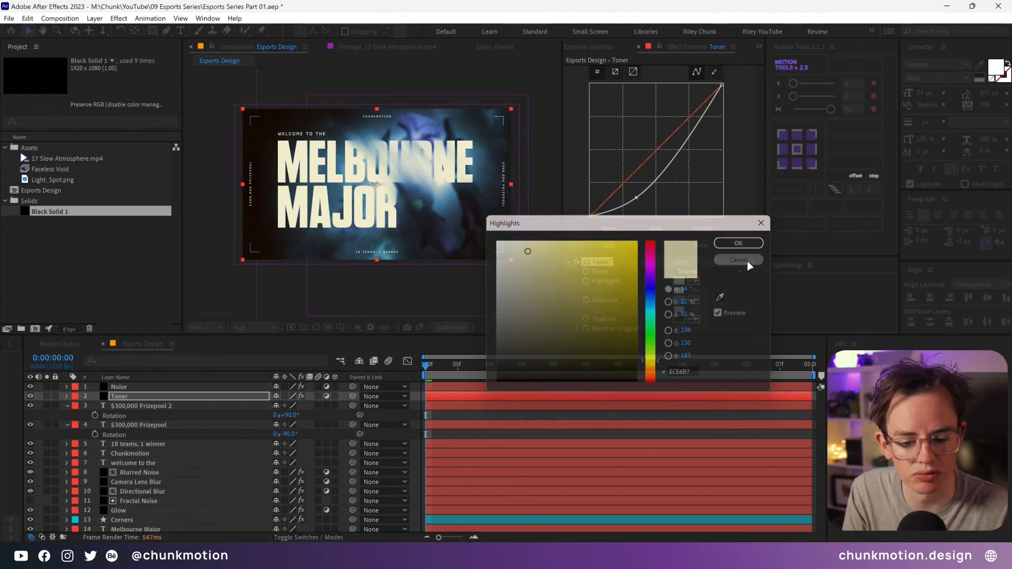
pyautogui.click(679, 300)
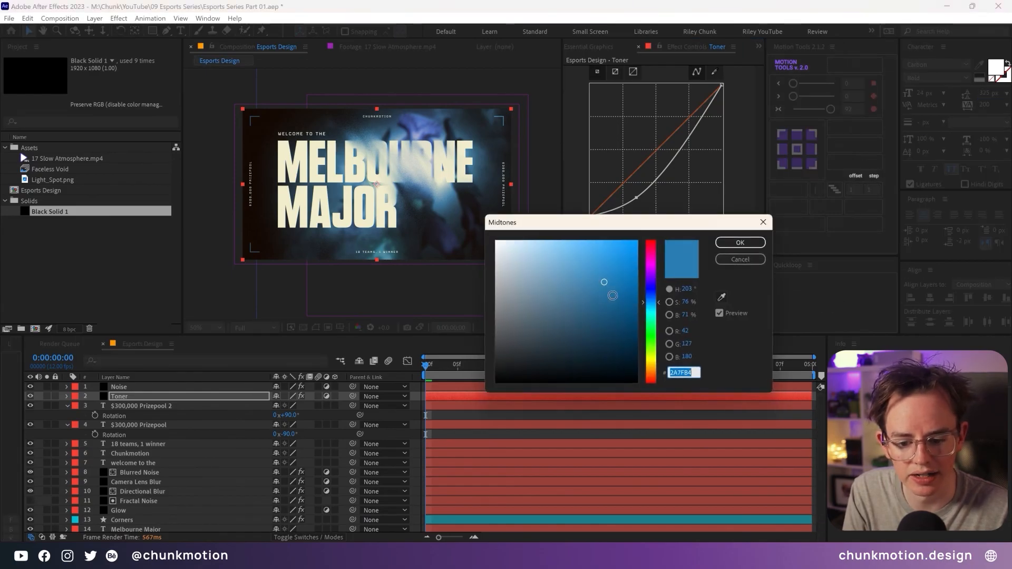
pyautogui.click(741, 243)
# Set the CC Toner Shadows color to dark magenta 1D0713 and check the recolored title up close and in full.
pyautogui.click(678, 319)
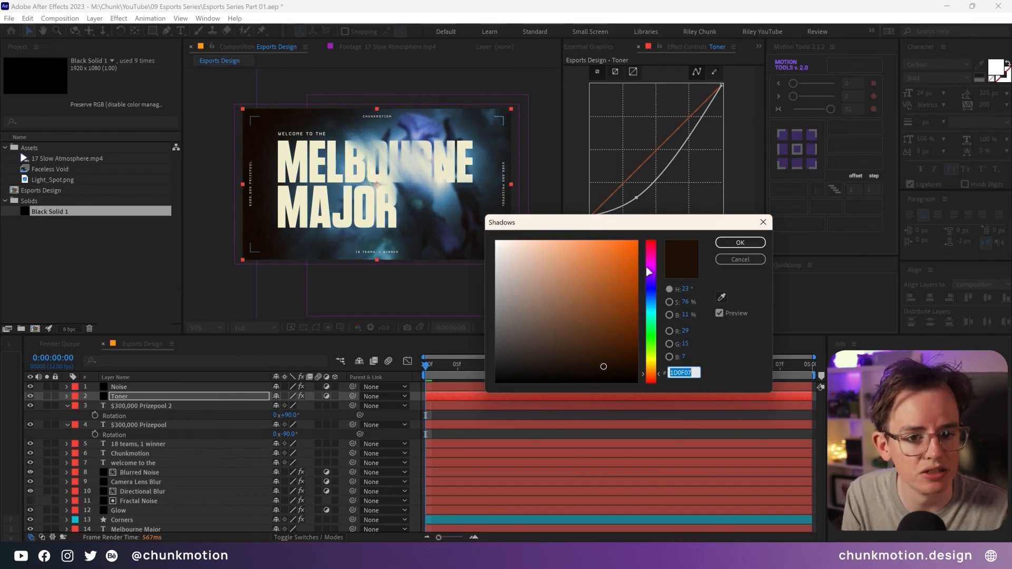
pyautogui.click(654, 249)
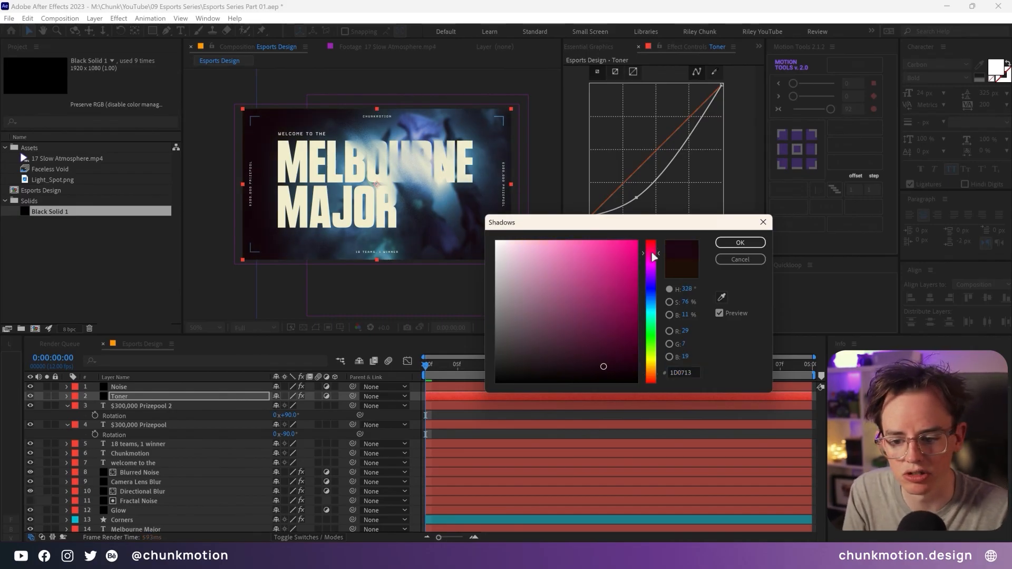
pyautogui.click(741, 242)
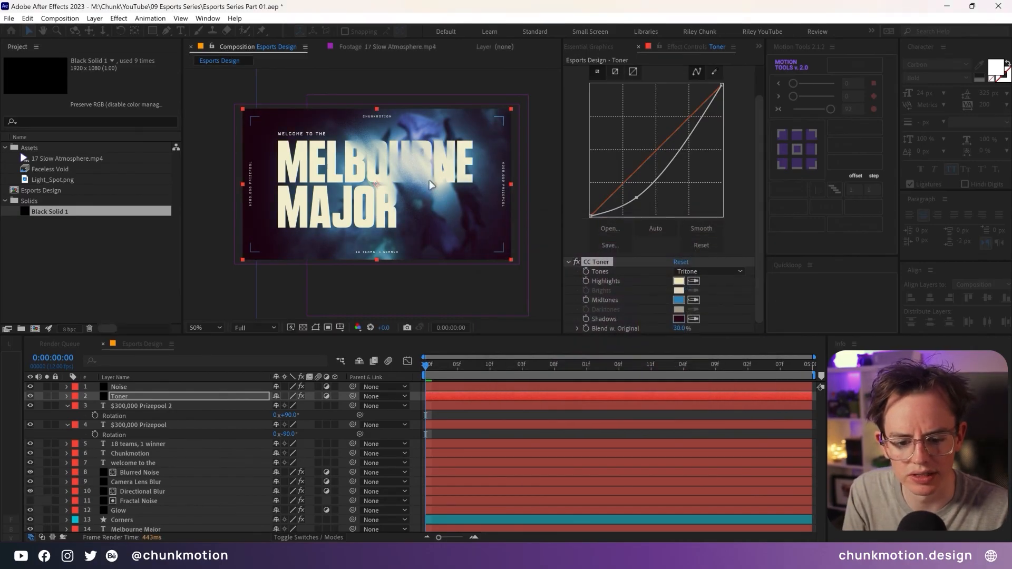
pyautogui.press('/')
pyautogui.moveTo(468, 207); pyautogui.dragTo(498, 230)
pyautogui.press(',')
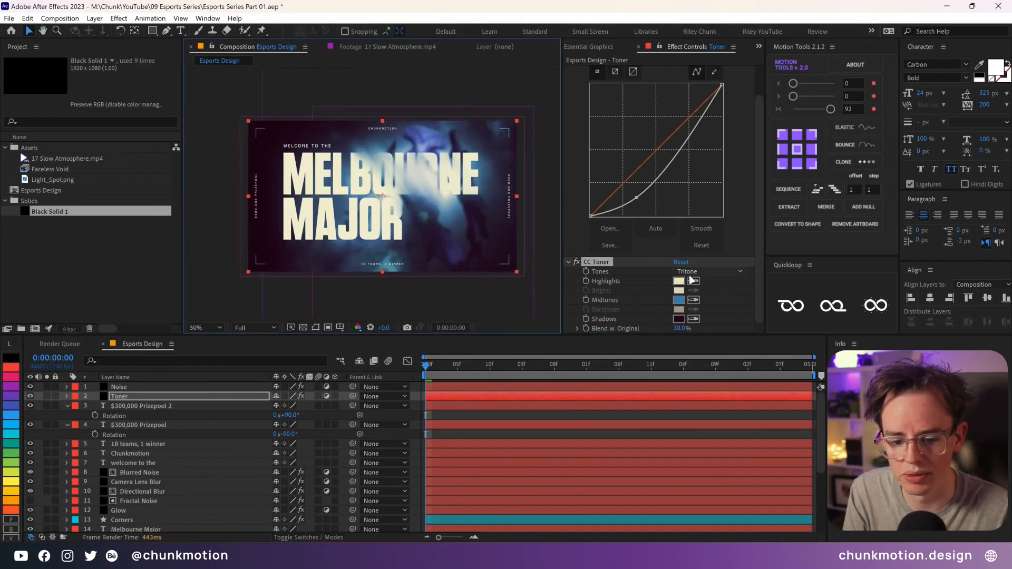